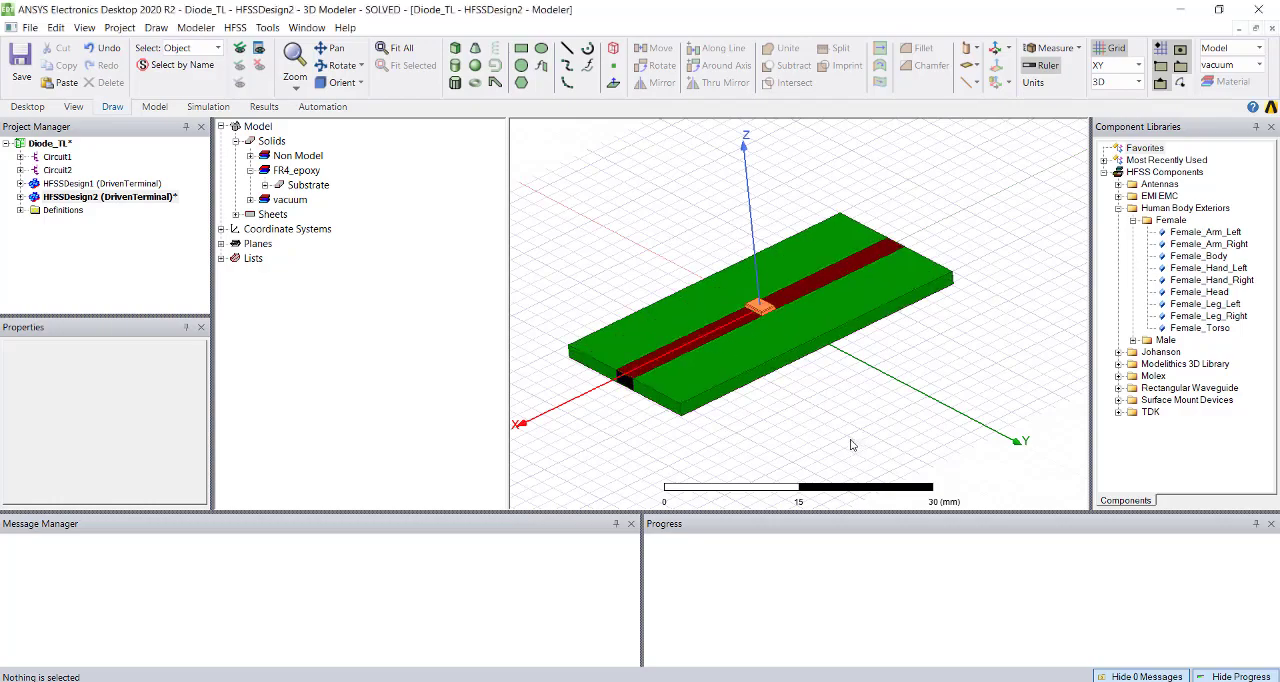
Examine the microstrip line model from several angles, including the Box1 placeholder at its centre.
mouse_move(821, 412)
middle_mouse_down()
mouse_move(940, 385)
mouse_move(803, 409)
mouse_move(823, 383)
mouse_move(840, 407)
middle_mouse_up()
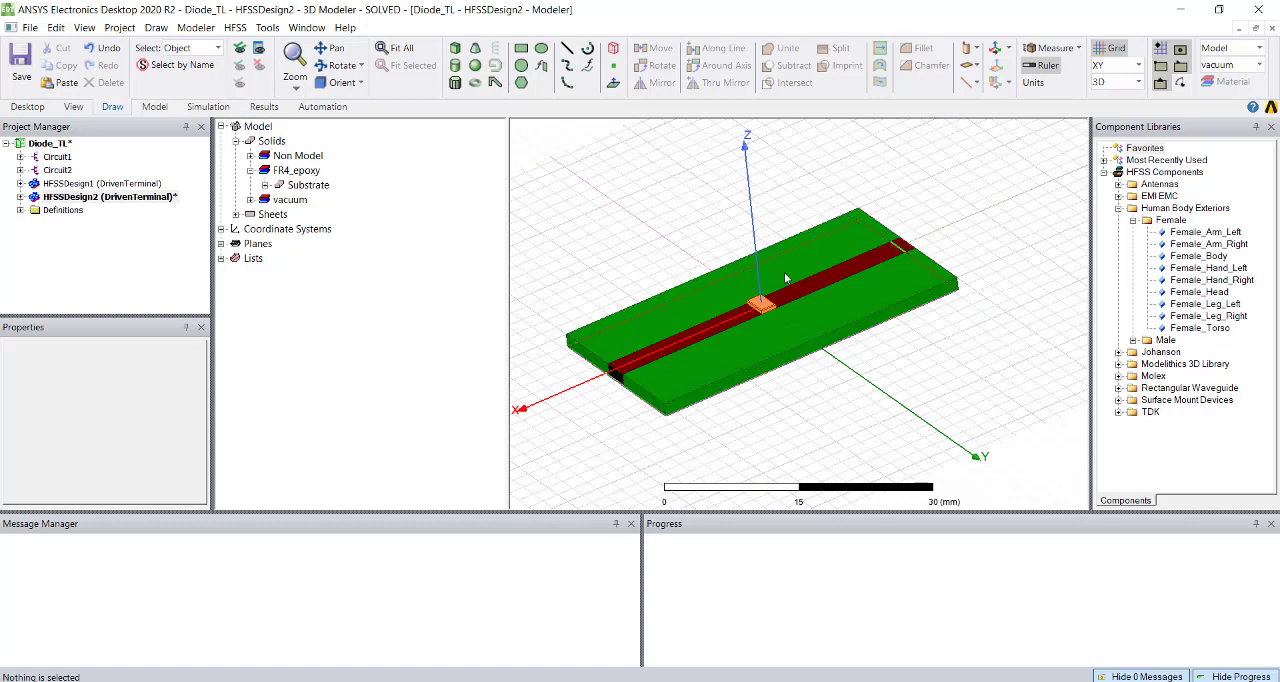
scroll(789, 417, "up", 6)
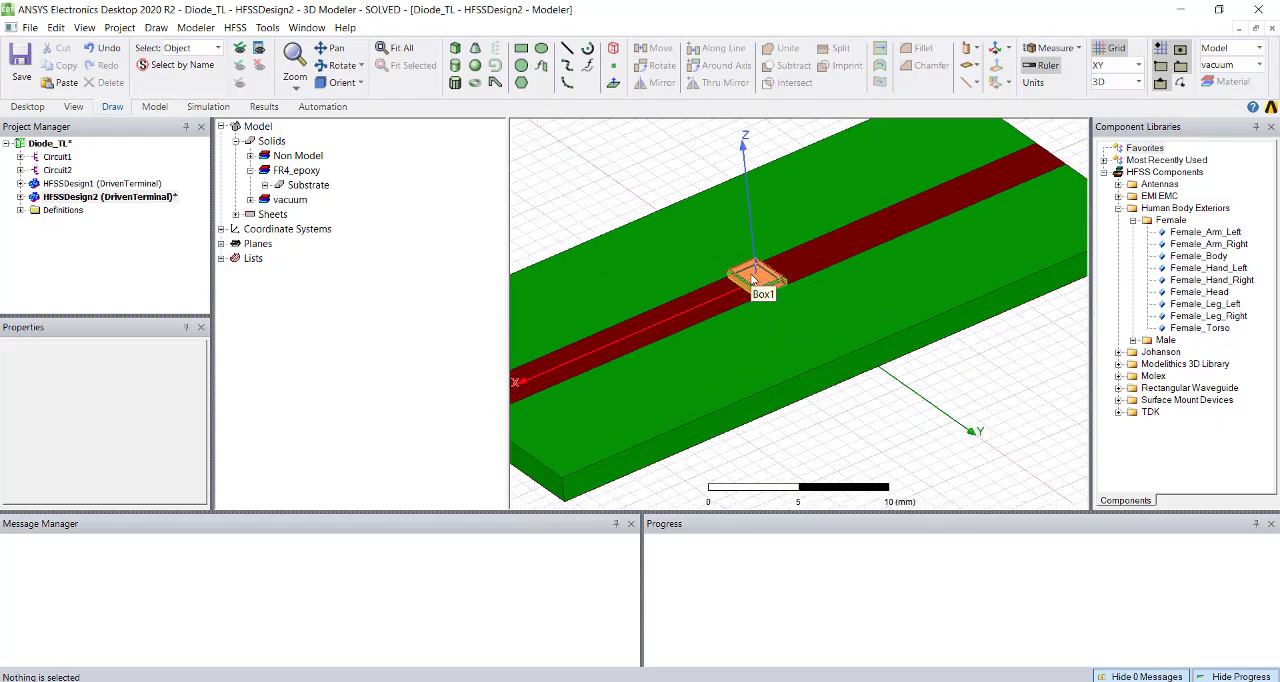
left_click(760, 285)
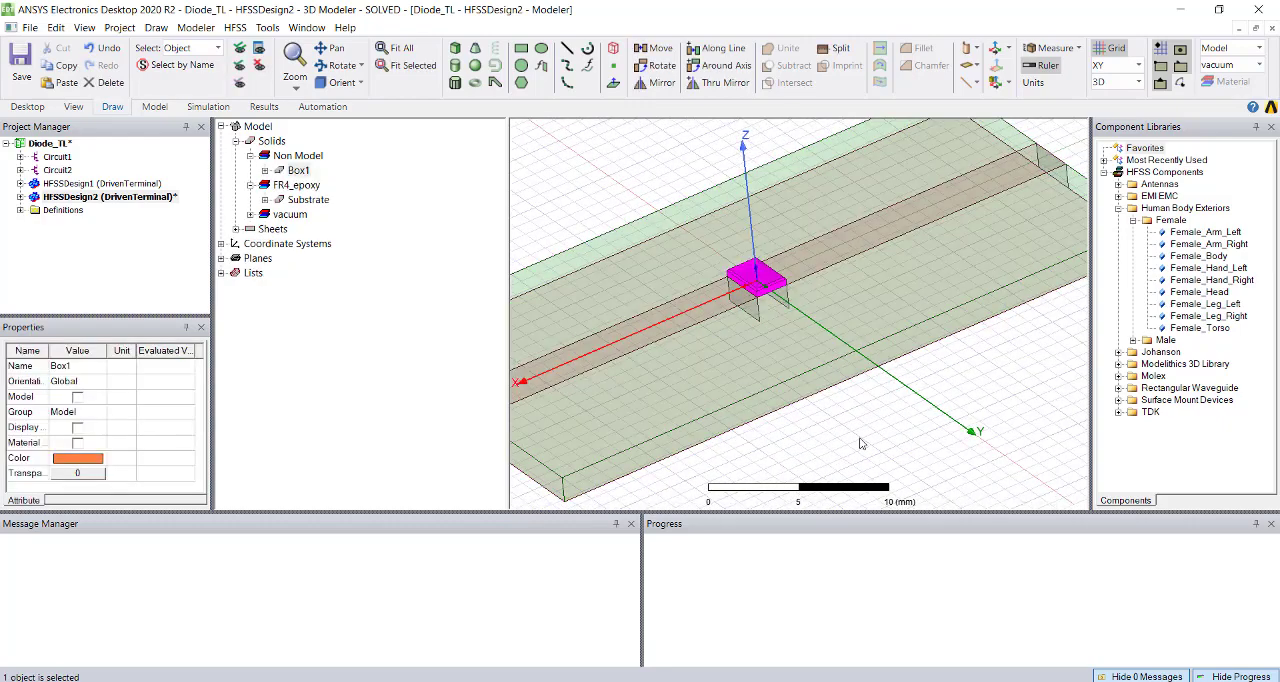
scroll(888, 338, "down", 3)
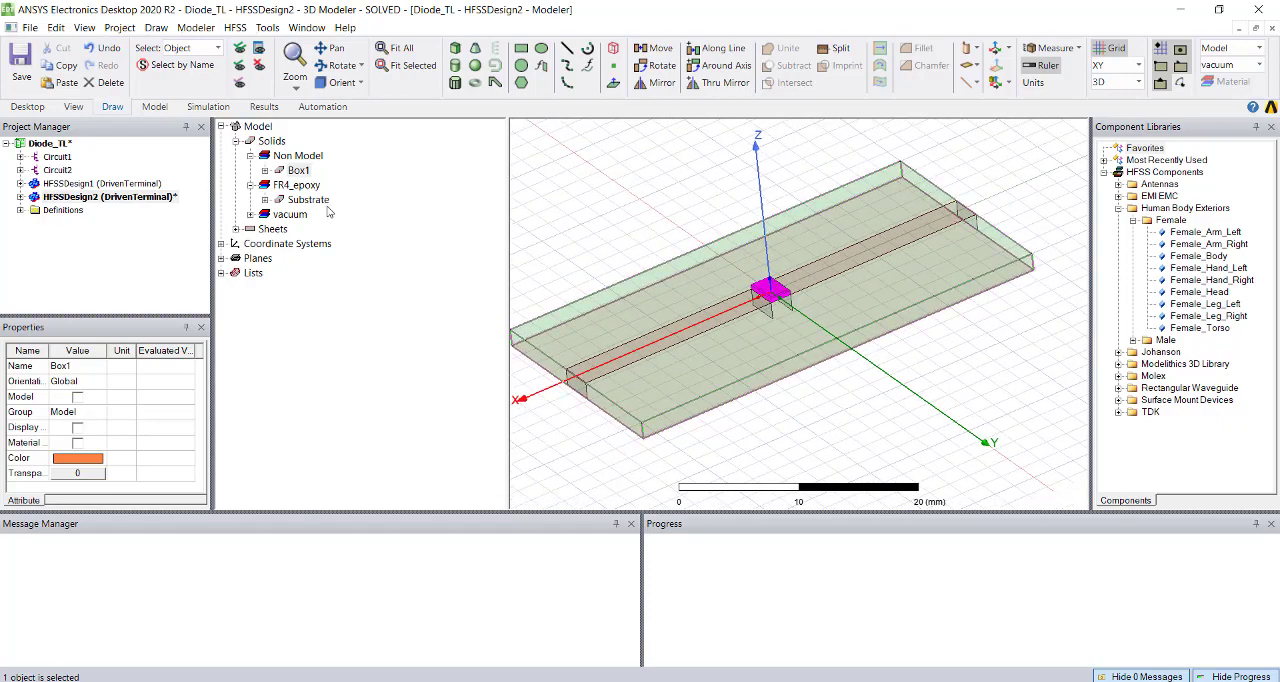
left_click(944, 454)
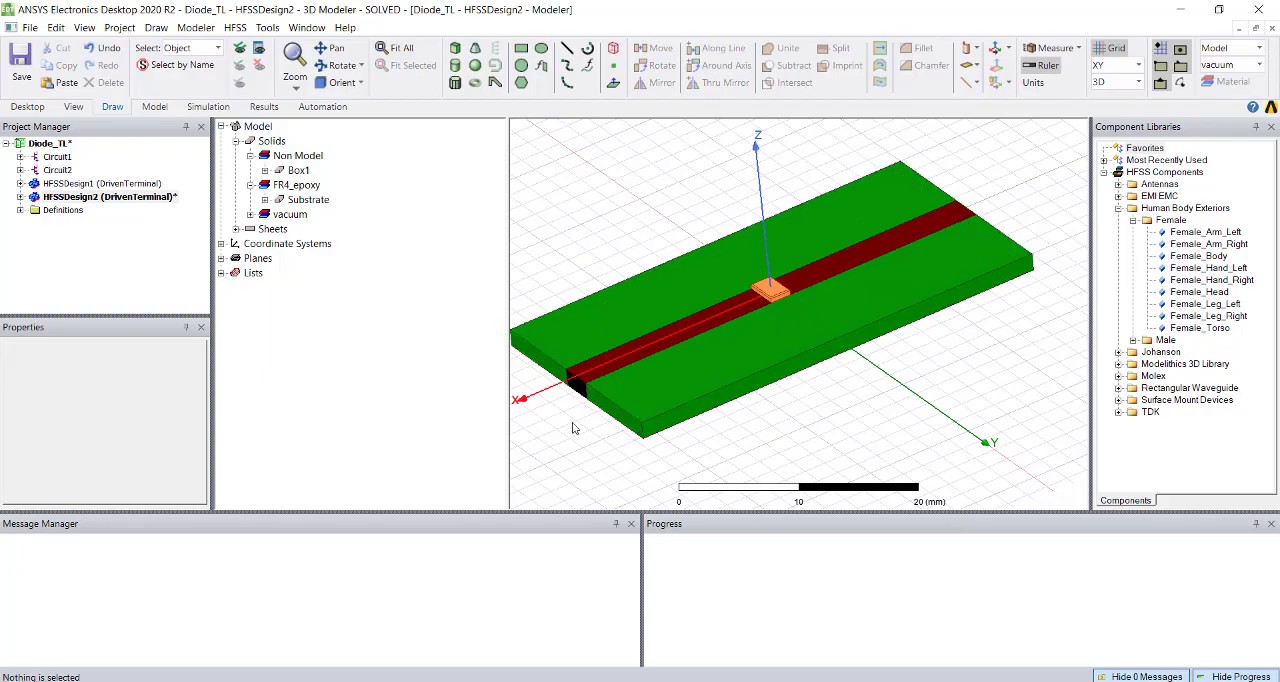
mouse_move(734, 397)
left_mouse_down("alt")
mouse_move(731, 315)
mouse_move(717, 416)
left_mouse_up("alt")
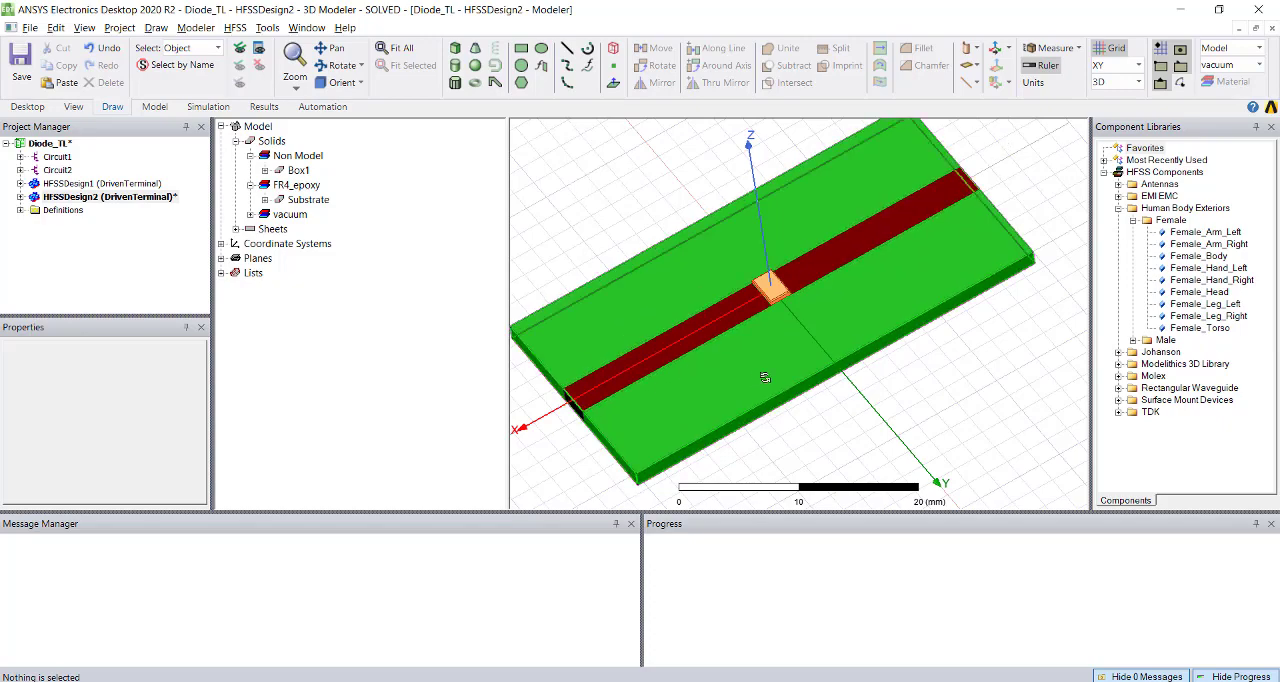
left_click_drag(764, 377, 786, 357, "alt")
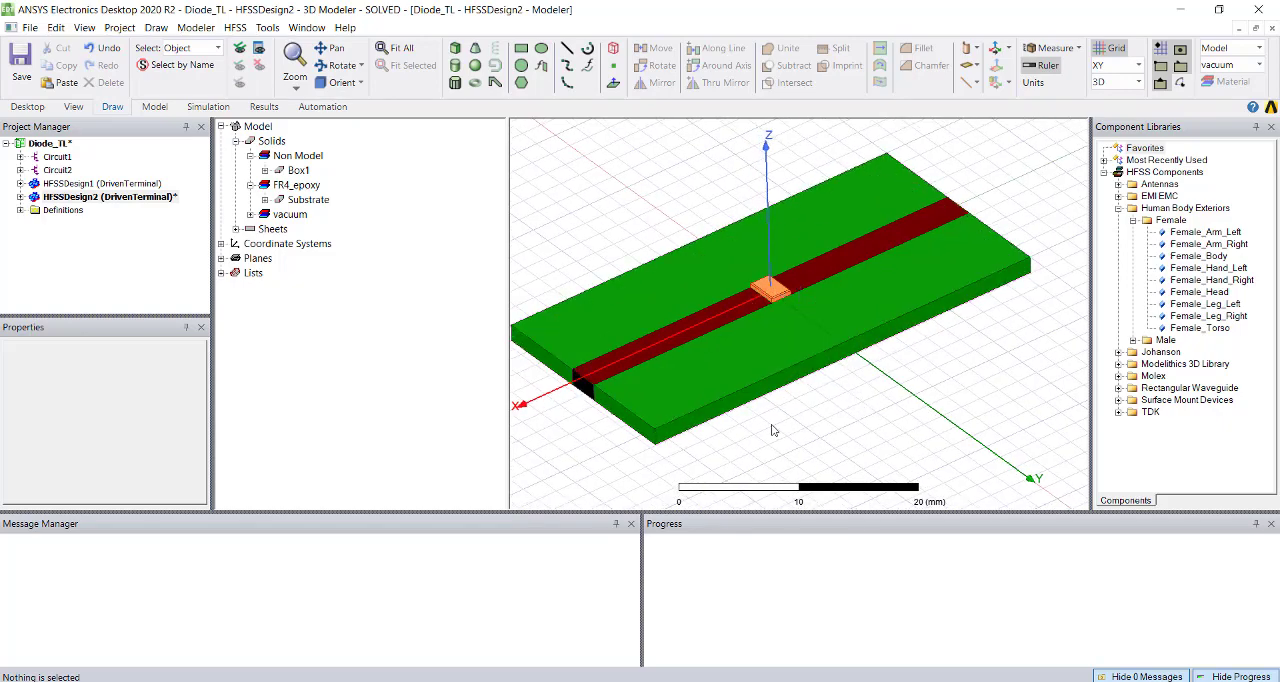
left_click_drag(766, 400, 739, 371, "alt")
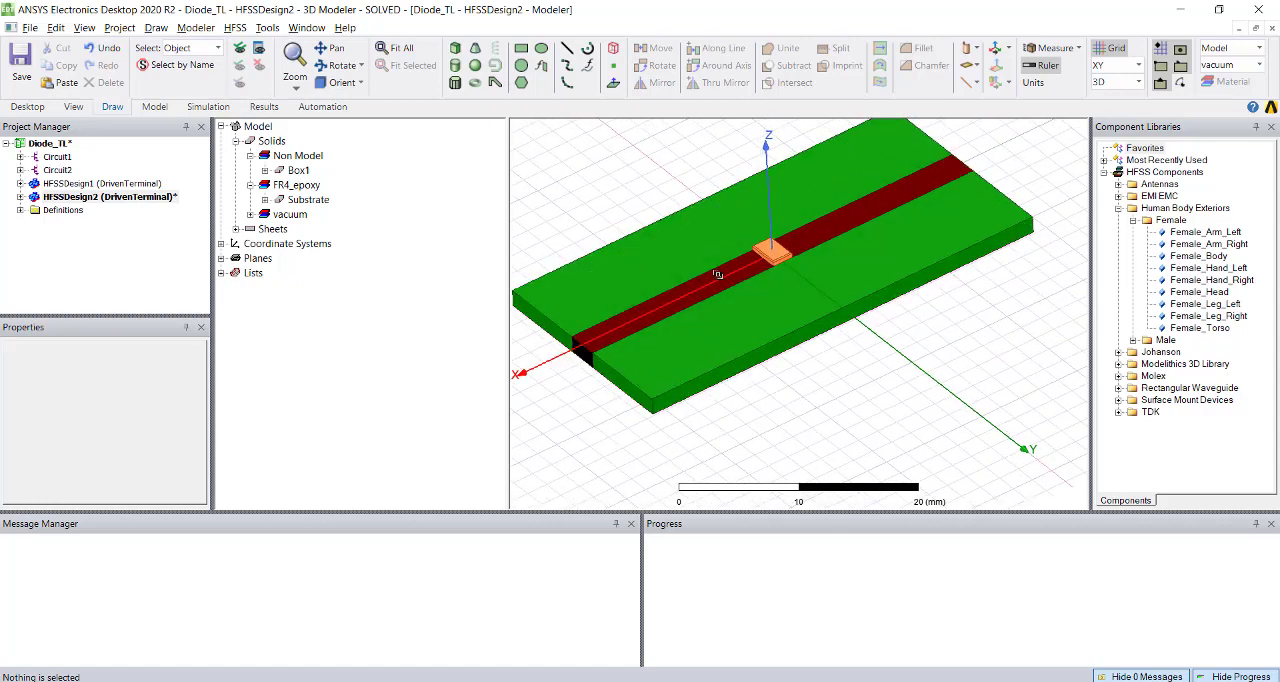
left_click_drag(723, 256, 810, 333, "shift")
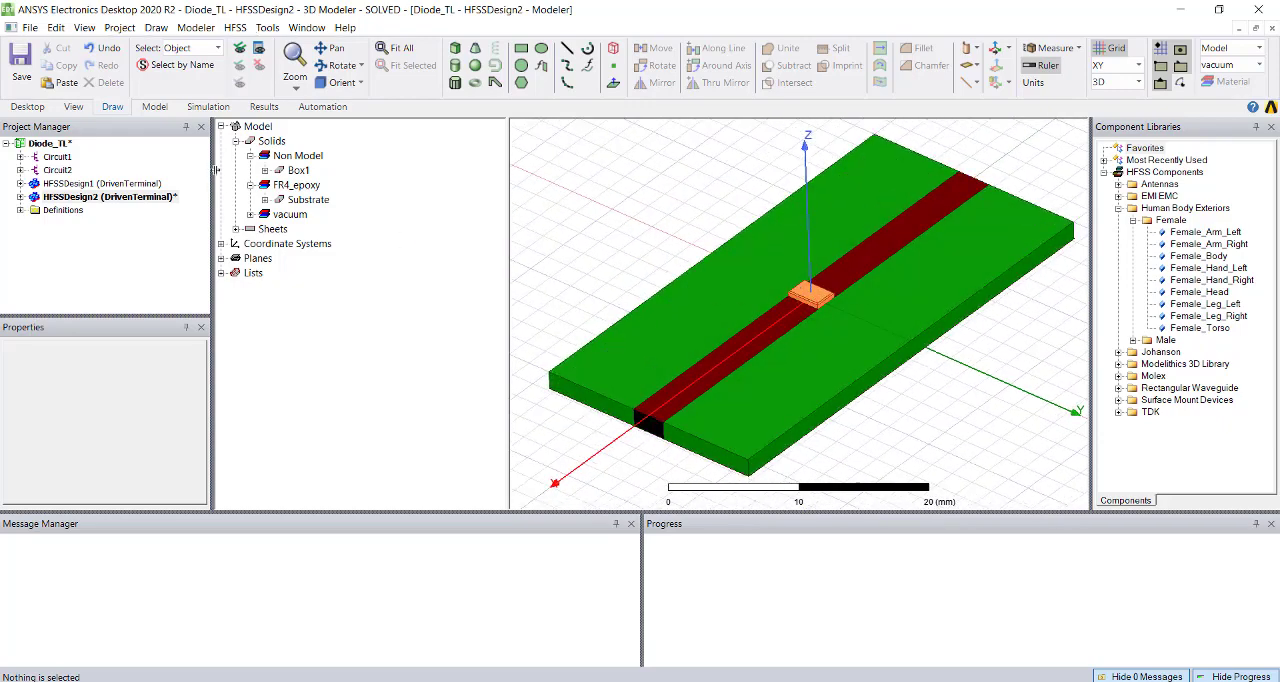
Hide Box1 to expose the gap in the middle of the transmission line.
left_click(295, 171)
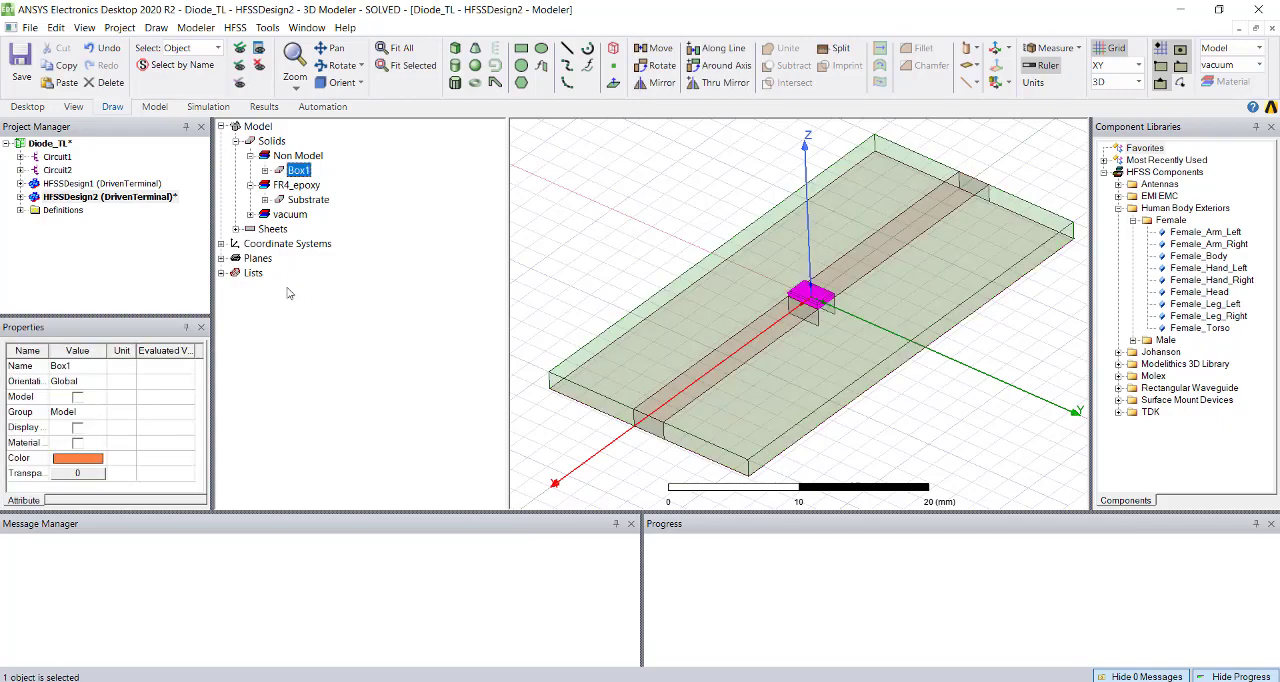
left_click(288, 293)
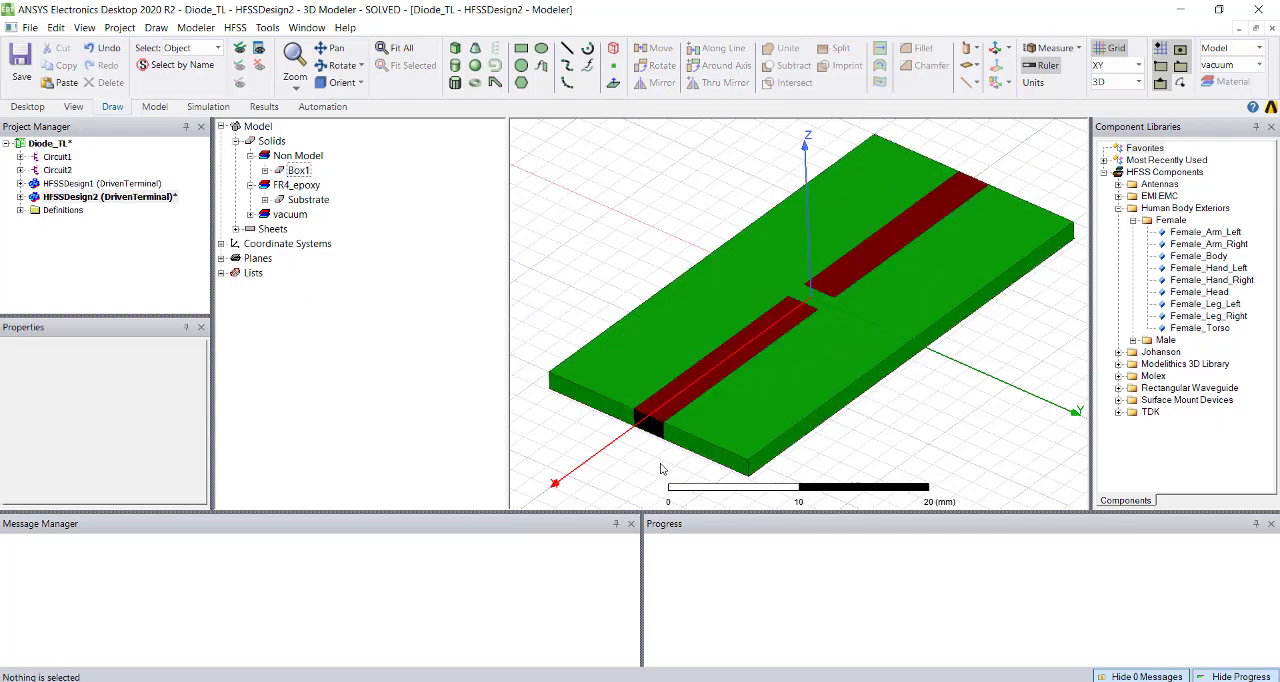
middle_click_drag(745, 413, 735, 389)
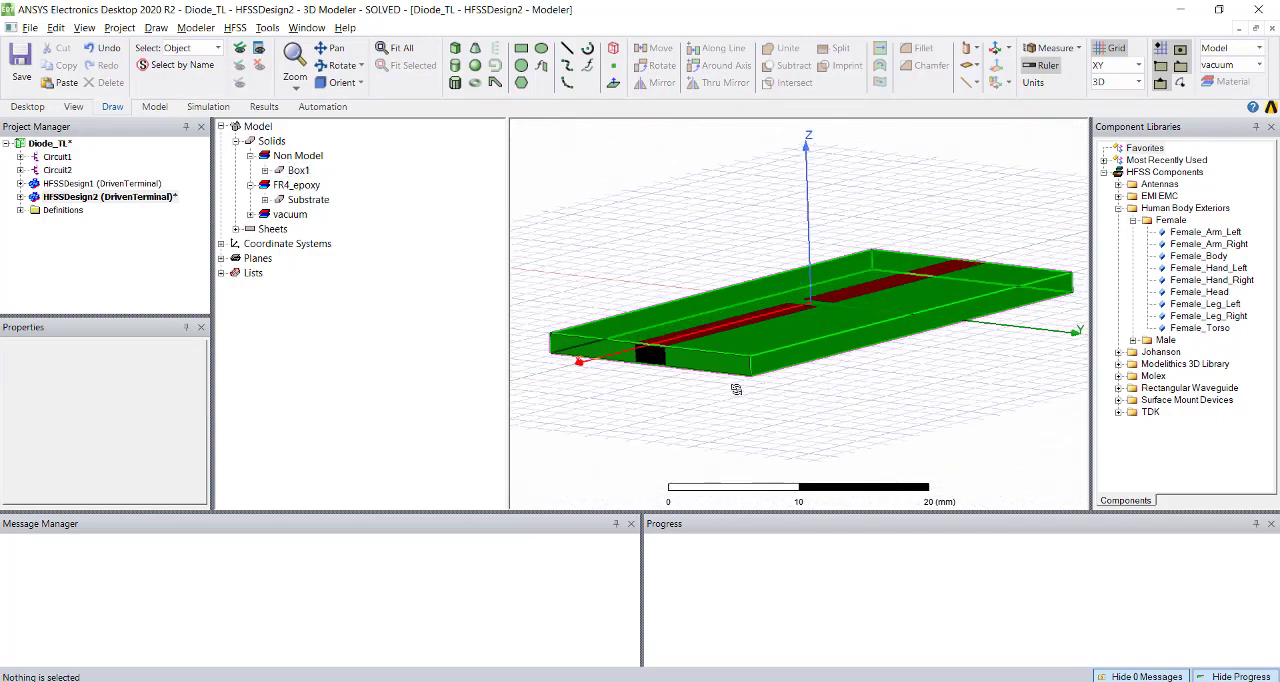
Inspect the GND sheet and the lumped port sheets Polyline3 and Polyline3_1 on either side of the line's gap.
left_click(645, 370)
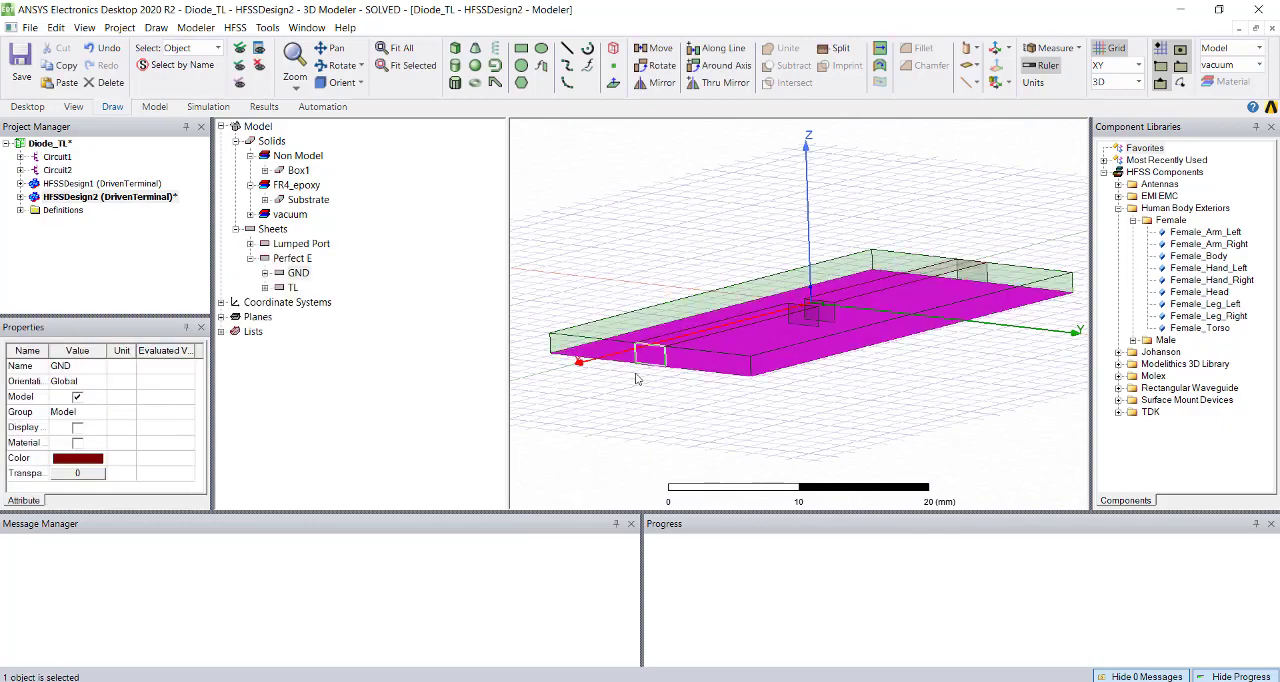
middle_click_drag(660, 420, 666, 447)
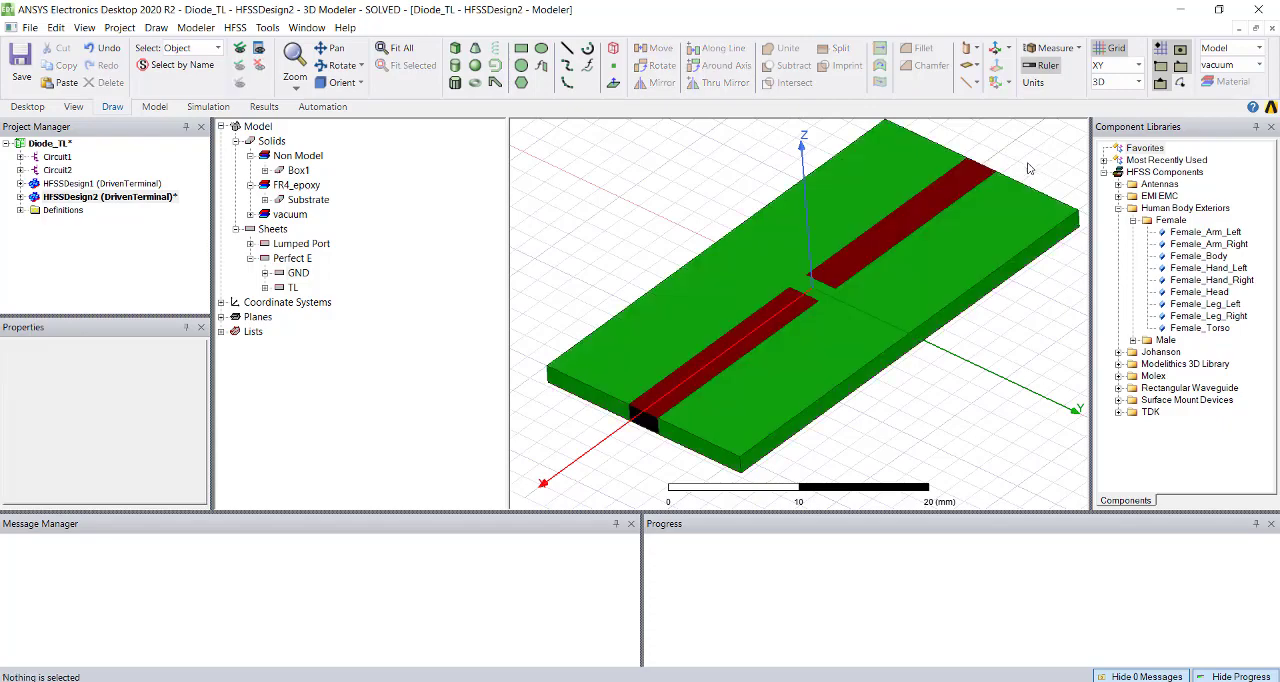
left_click(1035, 166)
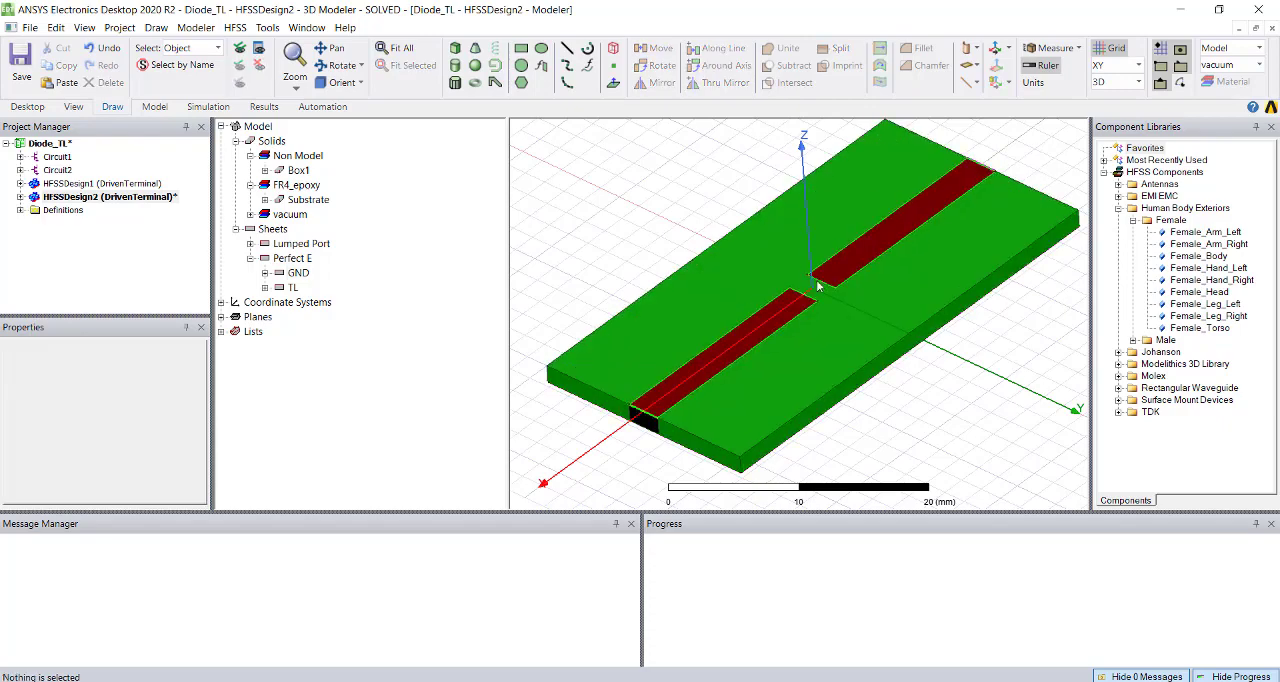
left_click(251, 244)
left_click(303, 288)
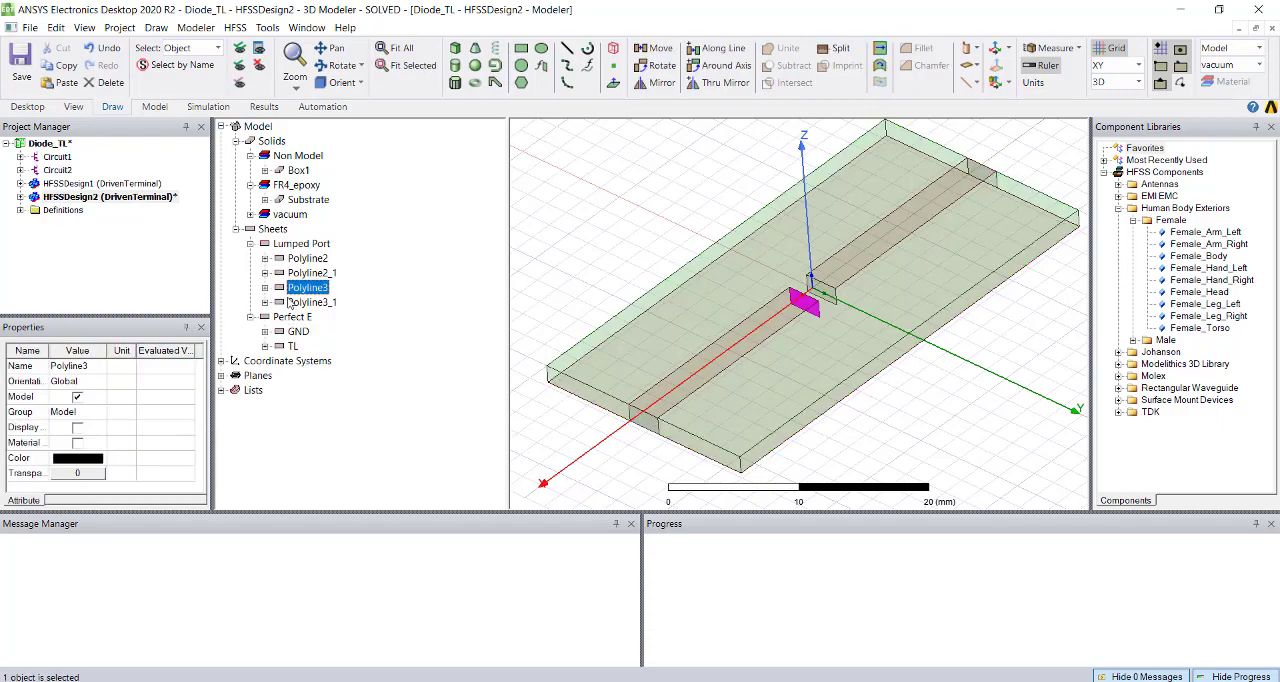
left_click(300, 302)
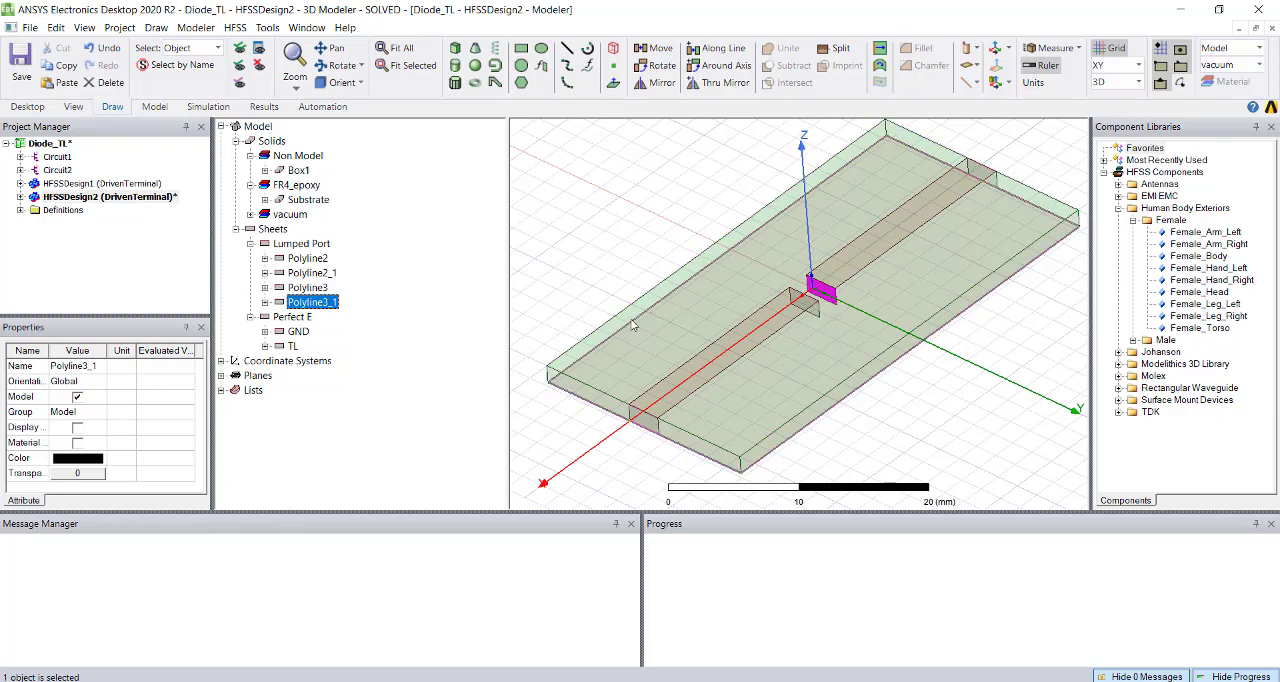
Show all hidden objects of the HFSS model, including Box1 and the radiating surface.
scroll(620, 335, "down", 3)
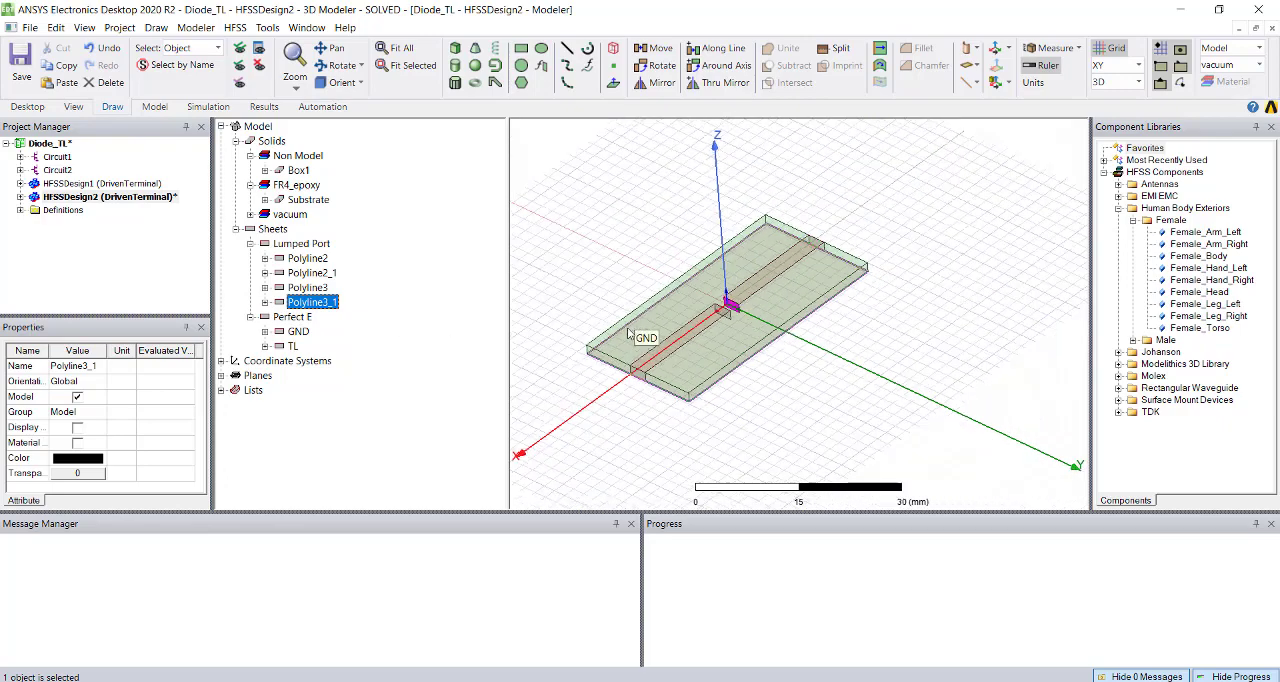
left_click(240, 51)
scroll(812, 352, "down", 2)
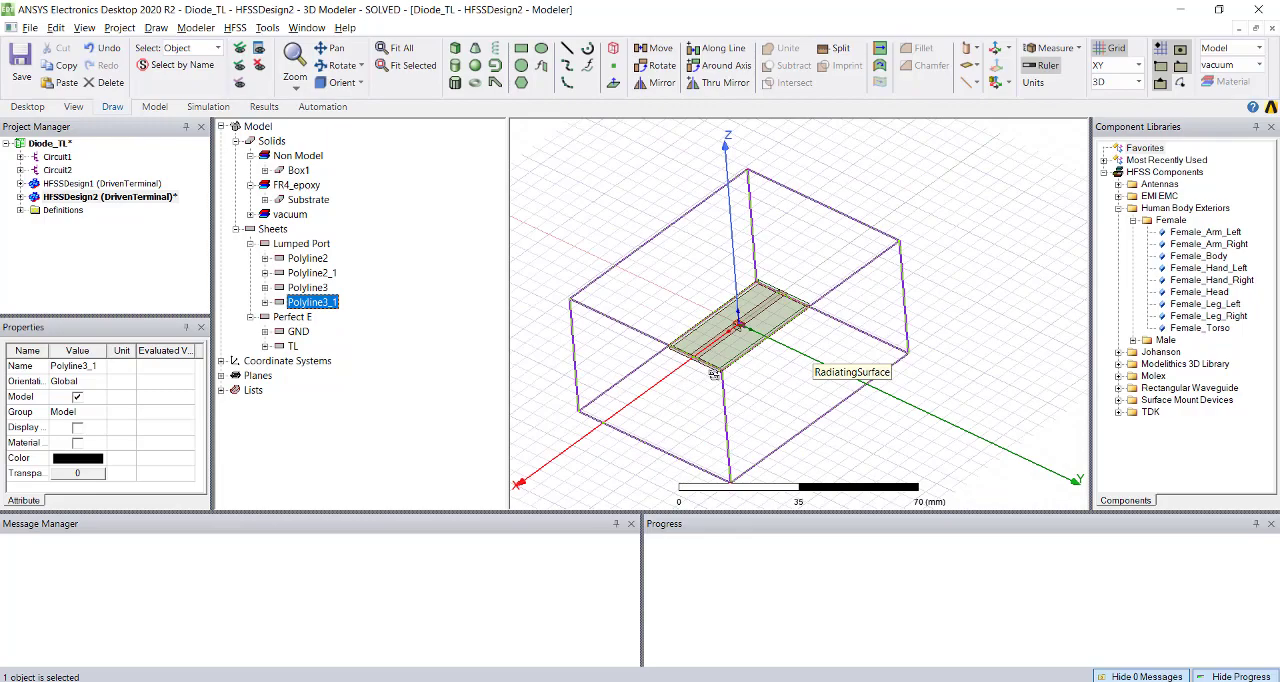
mouse_move(713, 375)
middle_mouse_down()
mouse_move(708, 327)
mouse_move(717, 404)
mouse_move(706, 382)
middle_mouse_up()
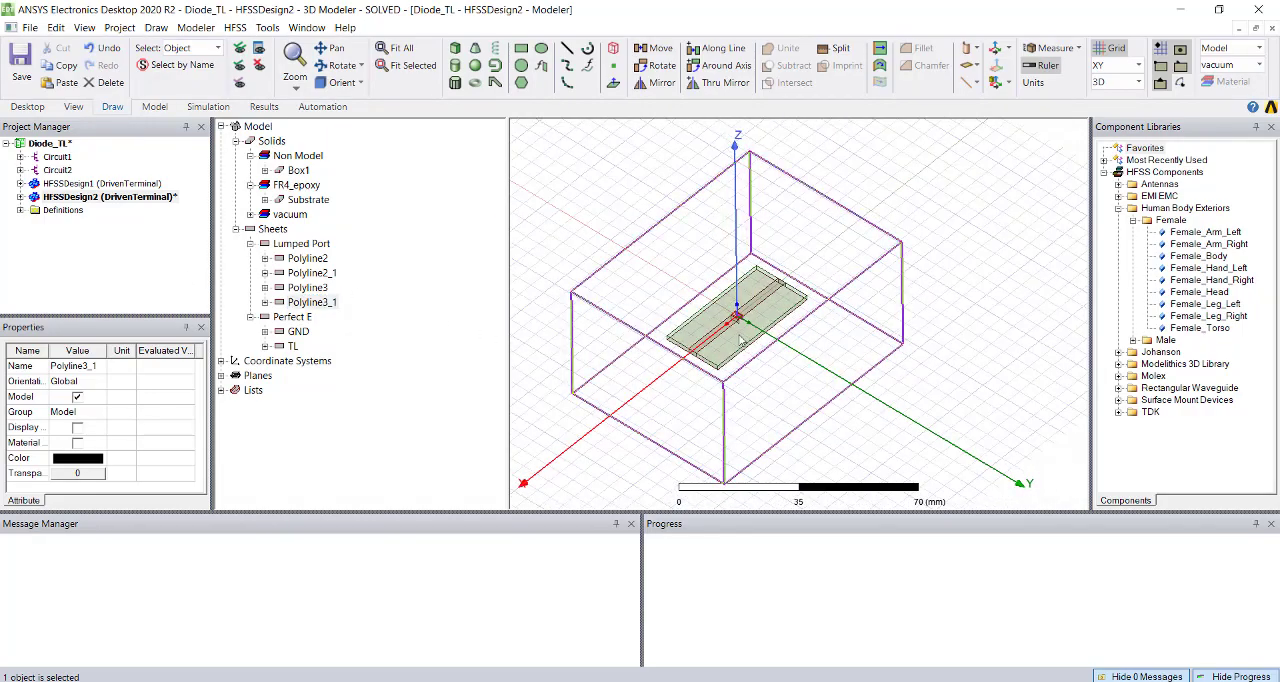
scroll(720, 322, "up", 5)
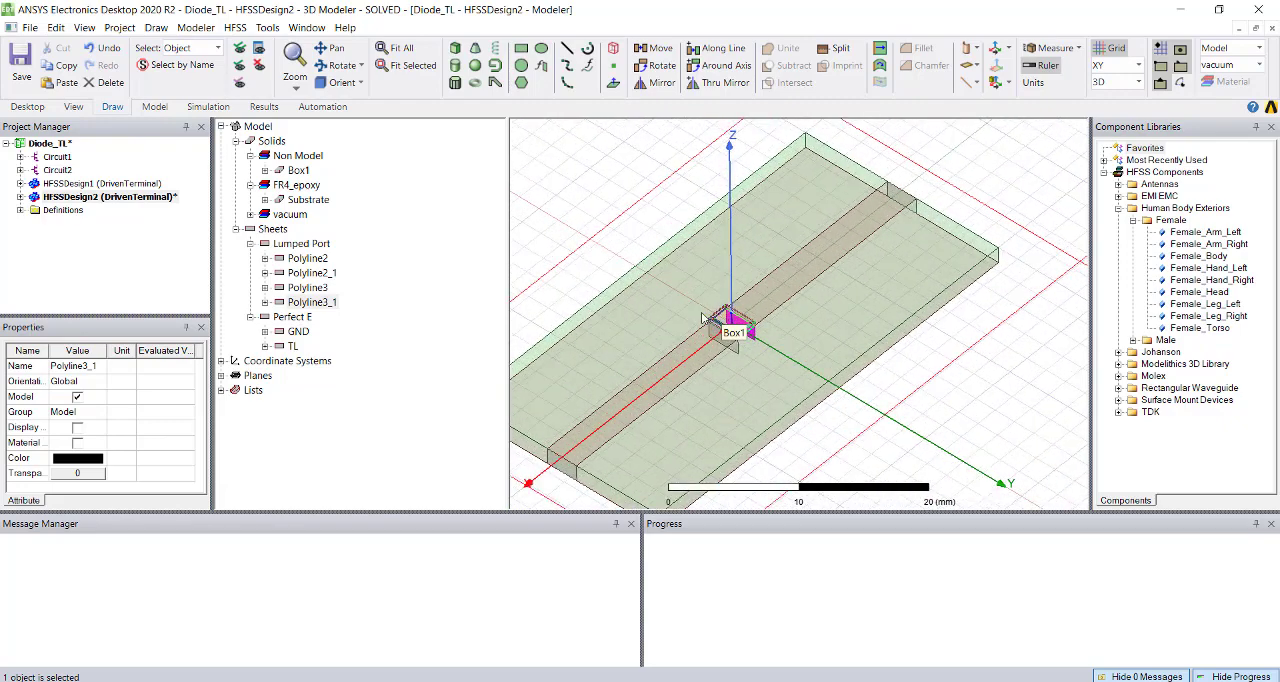
left_click_drag(746, 287, 891, 321, "shift")
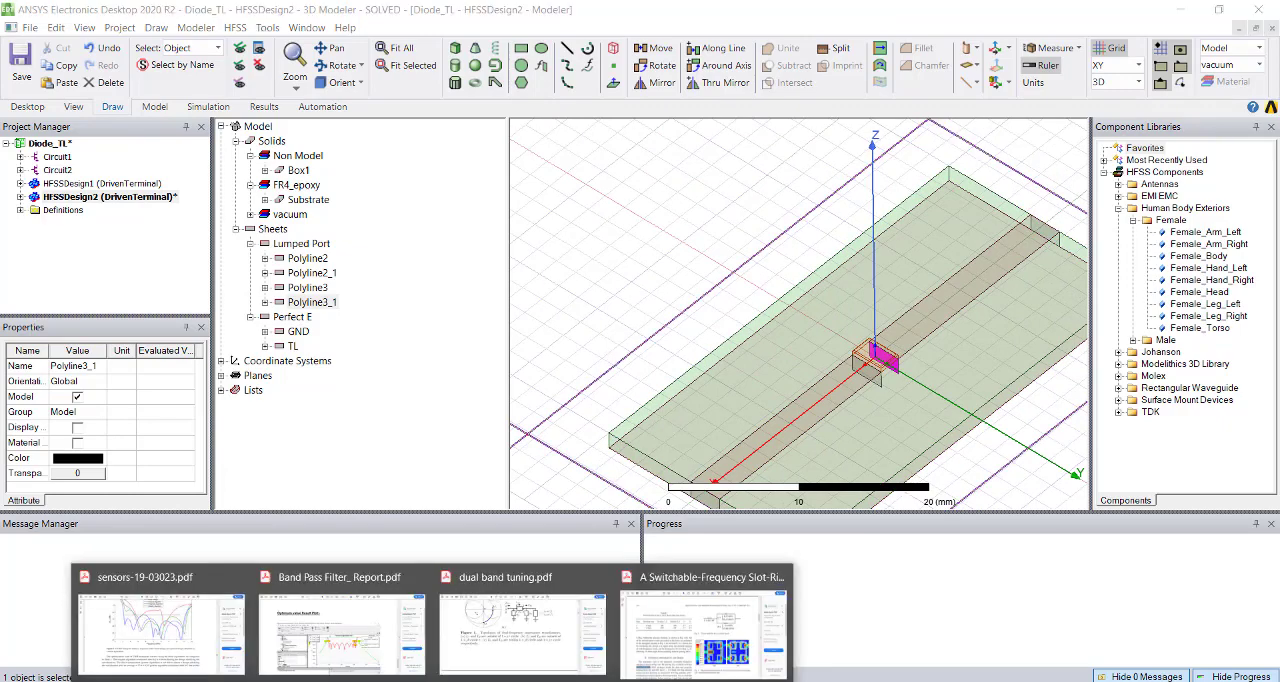
Switch to the switchable-frequency slot-ring antenna paper in Acrobat Reader and read the p-i-n diode circuit model in Fig. 2.
left_click(705, 620)
scroll(285, 378, "up", 3)
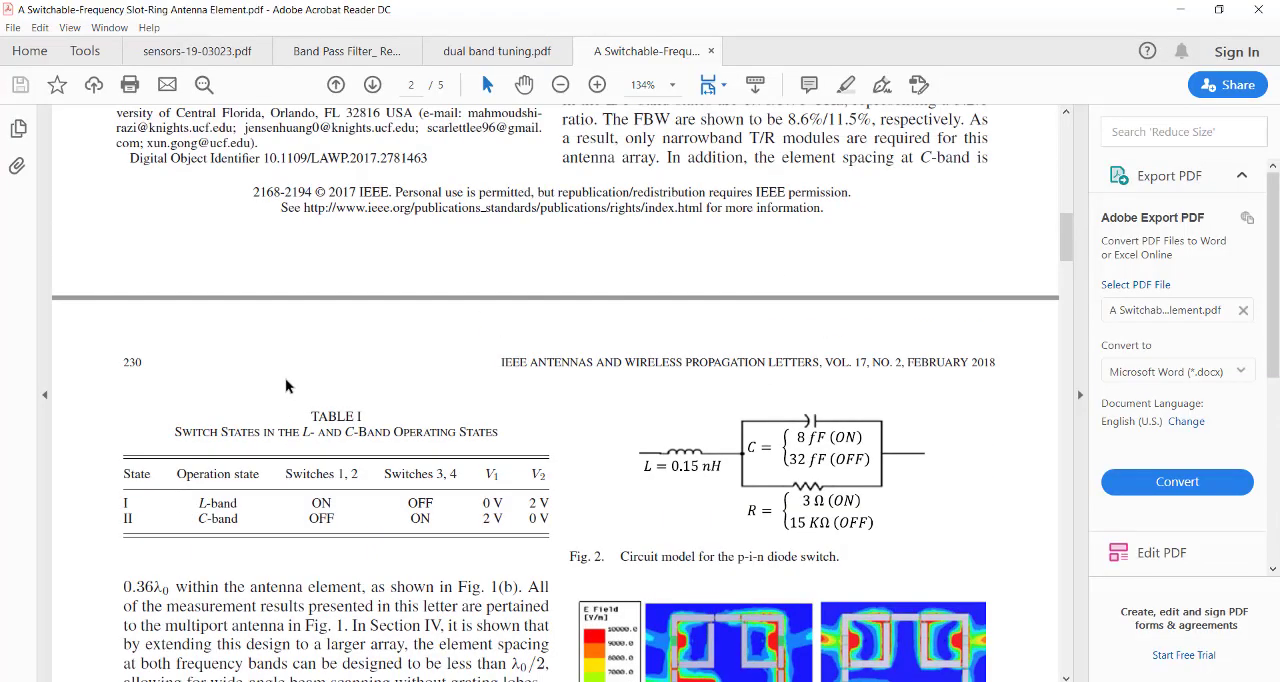
scroll(554, 424, "down", 2)
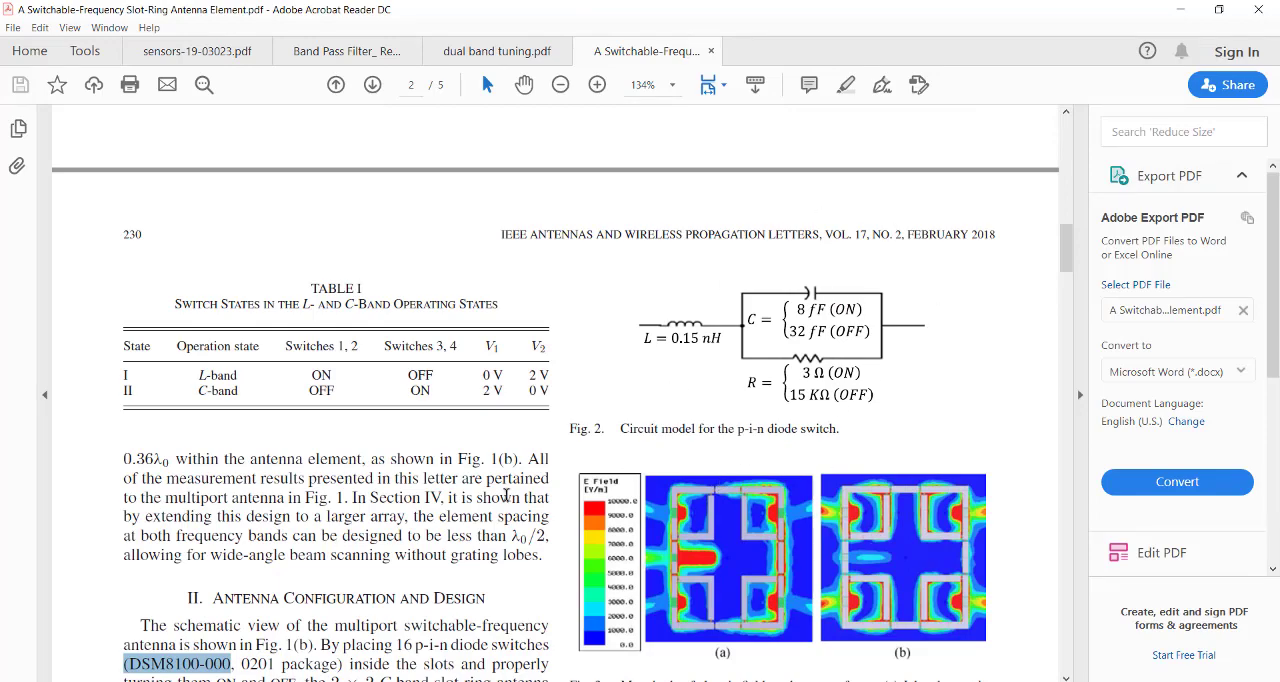
scroll(506, 495, "down", 1)
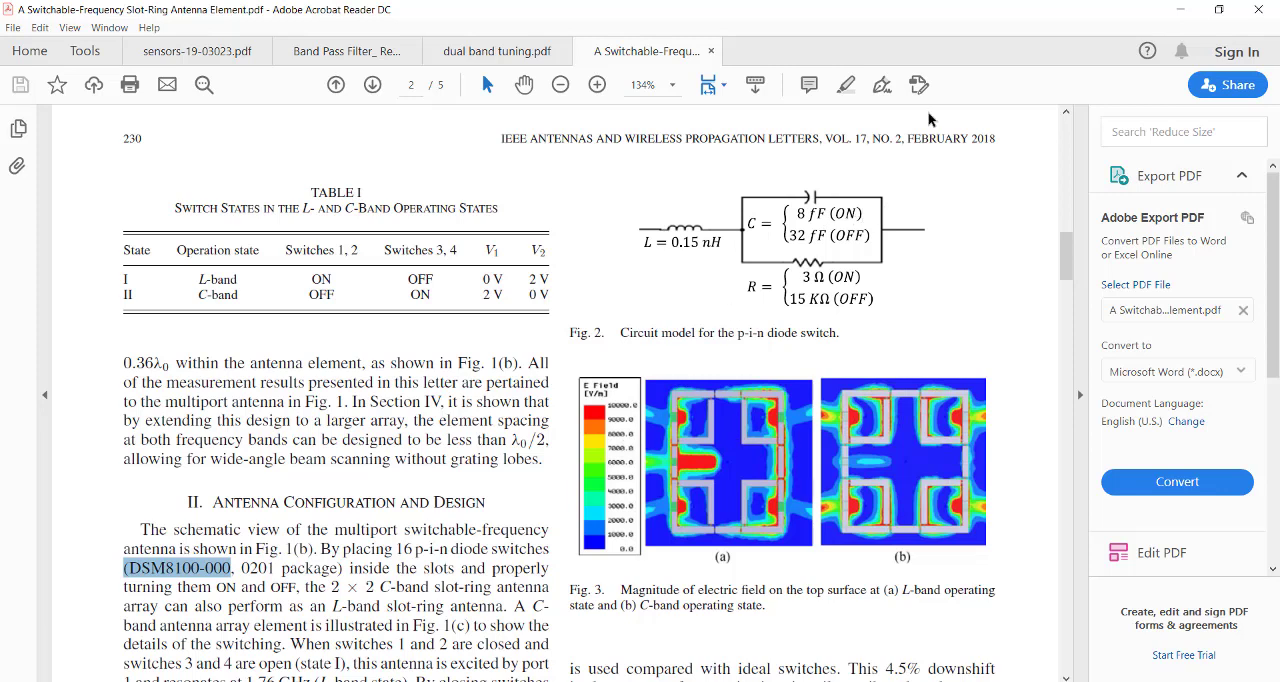
left_click(1183, 14)
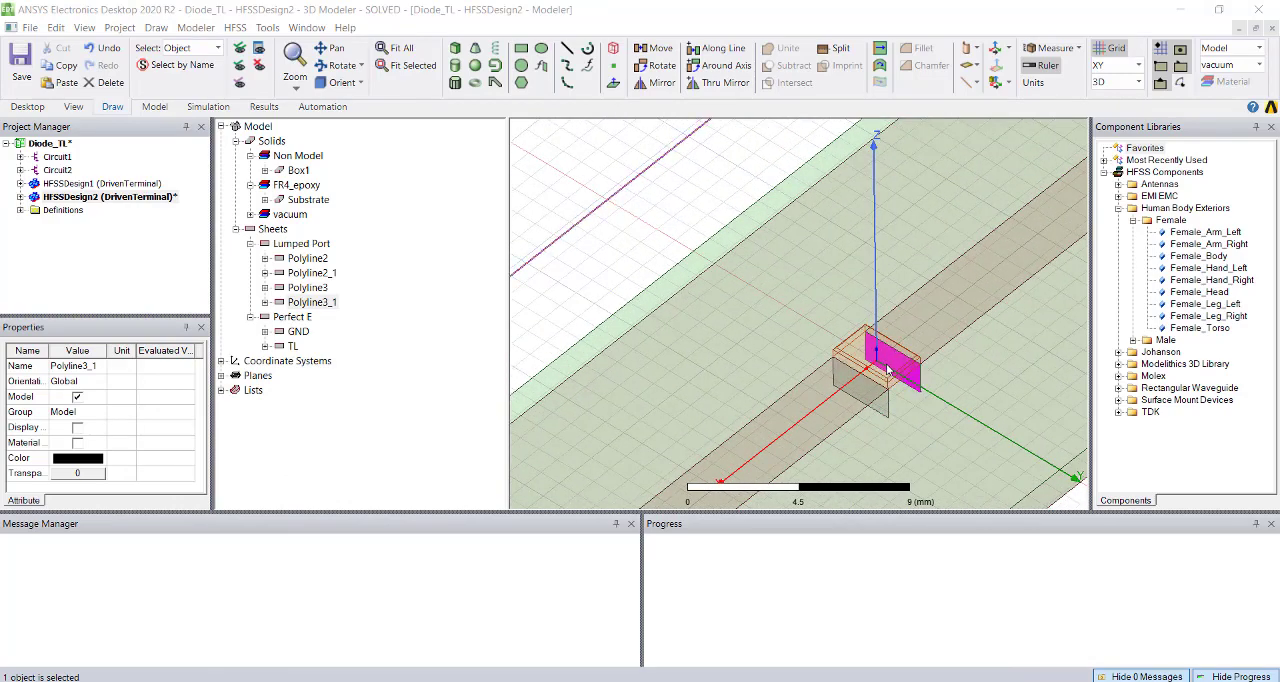
Return to the HFSS project and insert a new circuit design into Diode_TL.
scroll(830, 374, "down", 5)
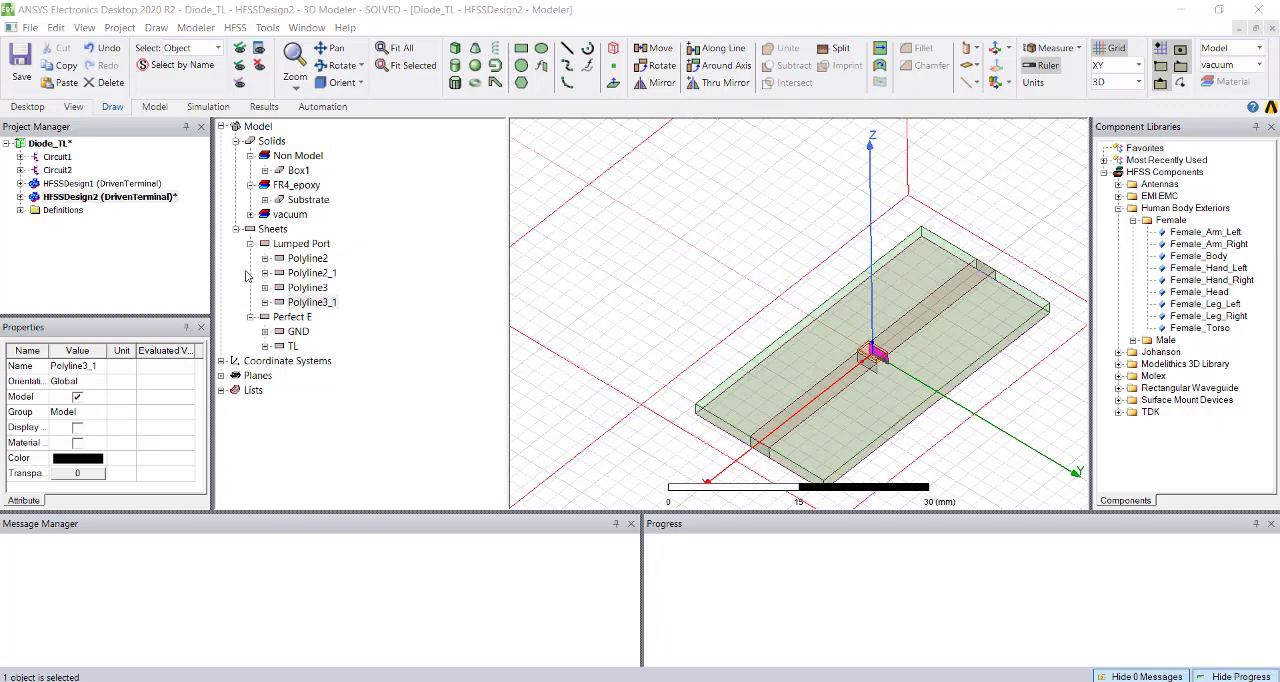
right_click(55, 145)
mouse_move(120, 211)
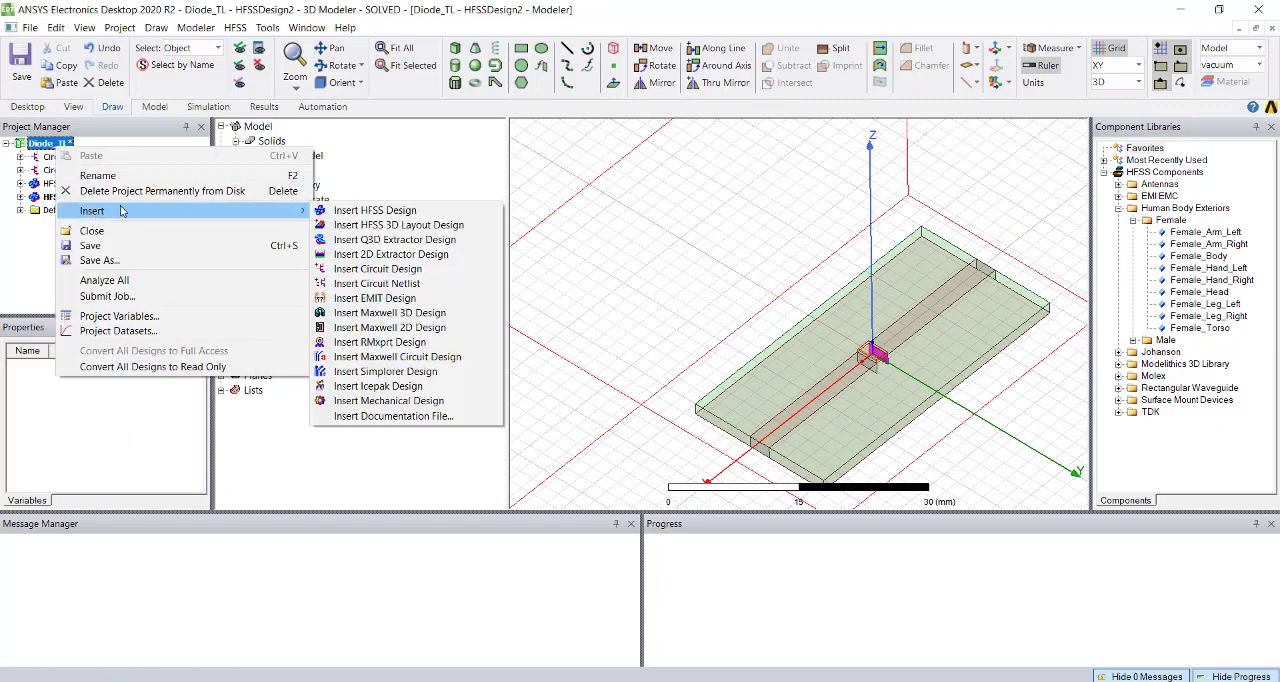
left_click(362, 270)
left_click(750, 468)
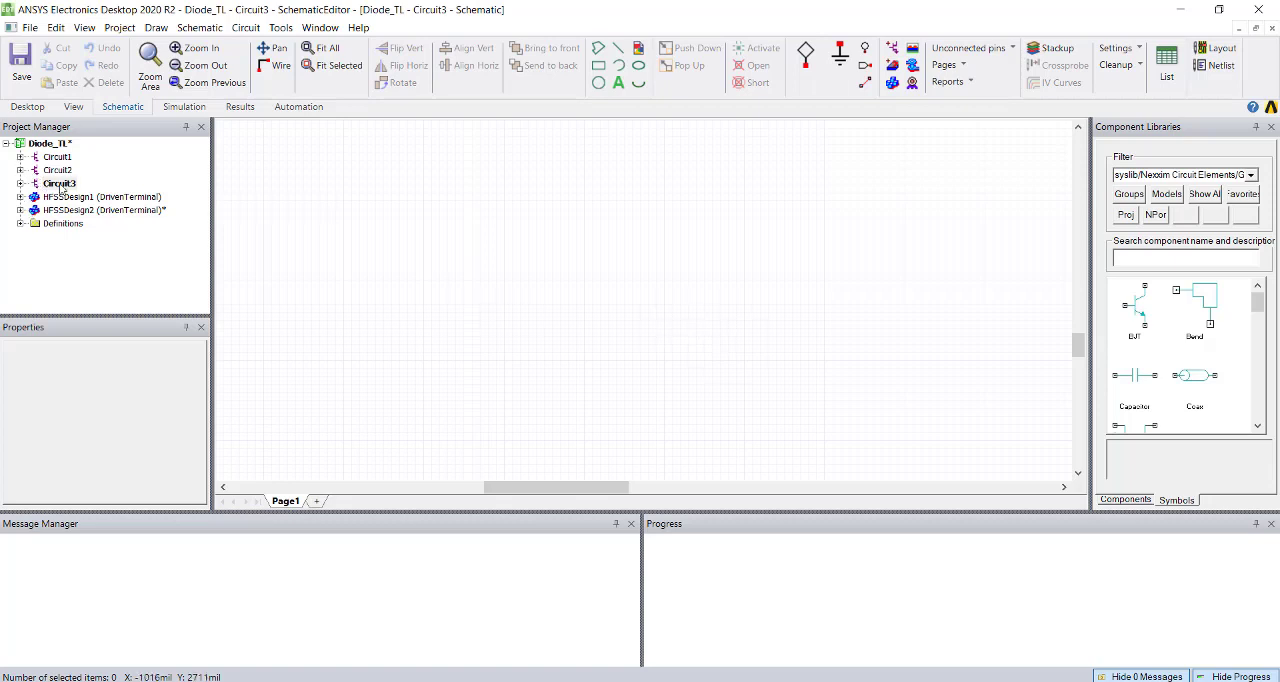
Place HFSSDesign2 as a component in the Circuit3 schematic.
left_click_drag(58, 212, 505, 240)
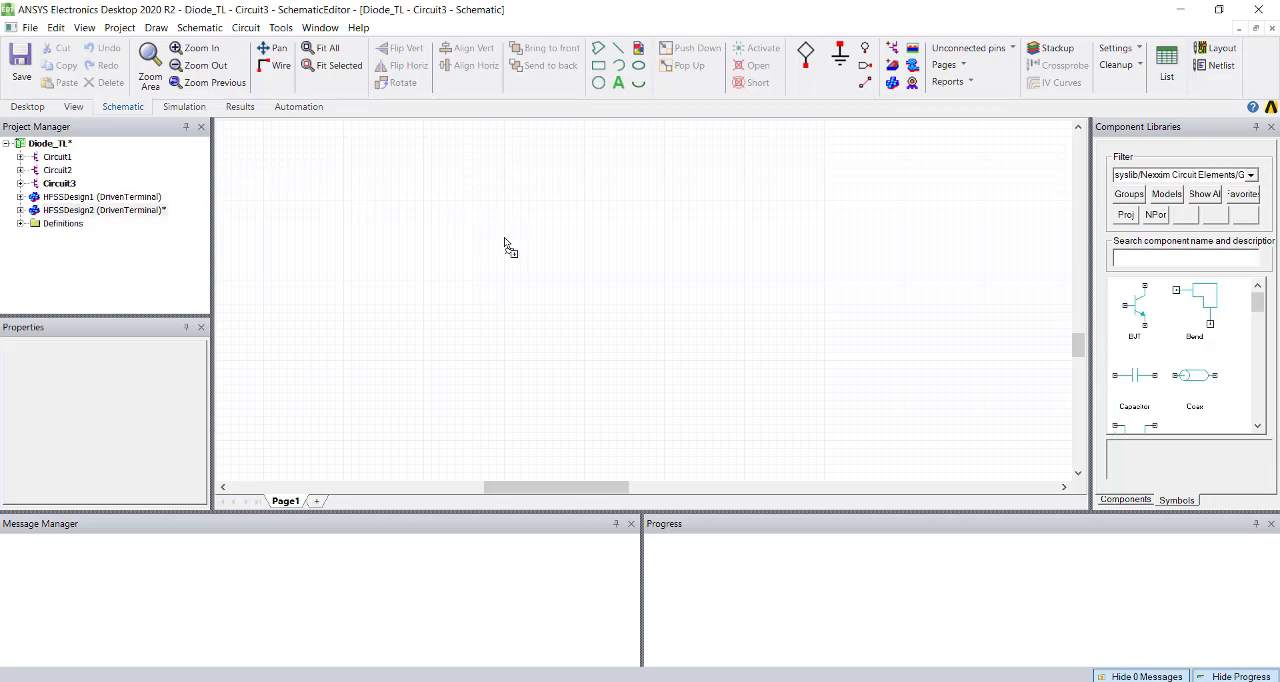
left_click_drag(505, 240, 503, 249)
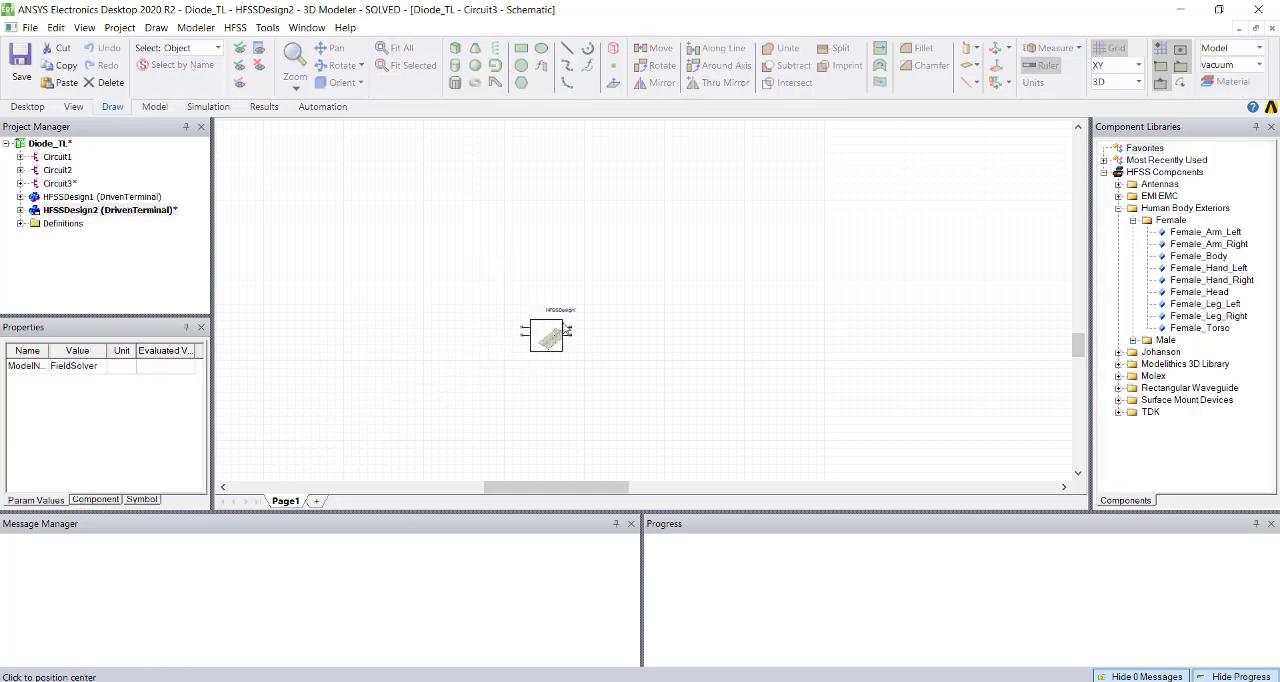
left_click(593, 298)
left_click(582, 360)
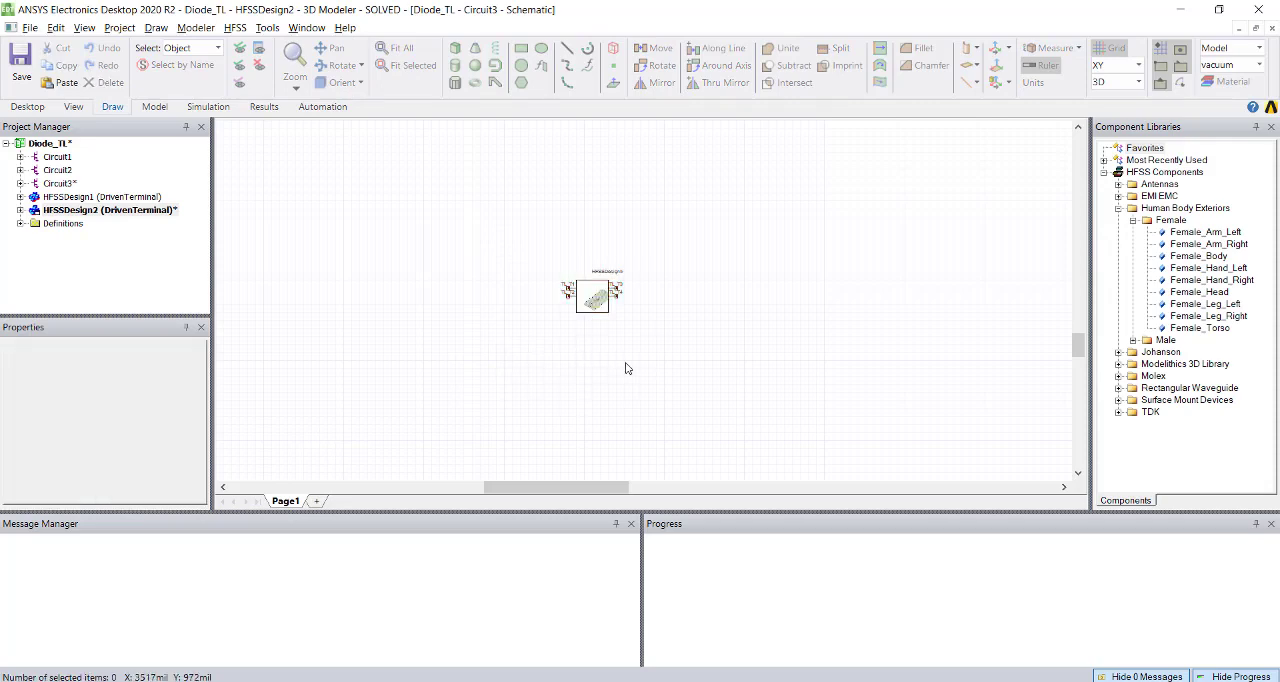
scroll(636, 308, "up", 2)
scroll(636, 308, "up", 3)
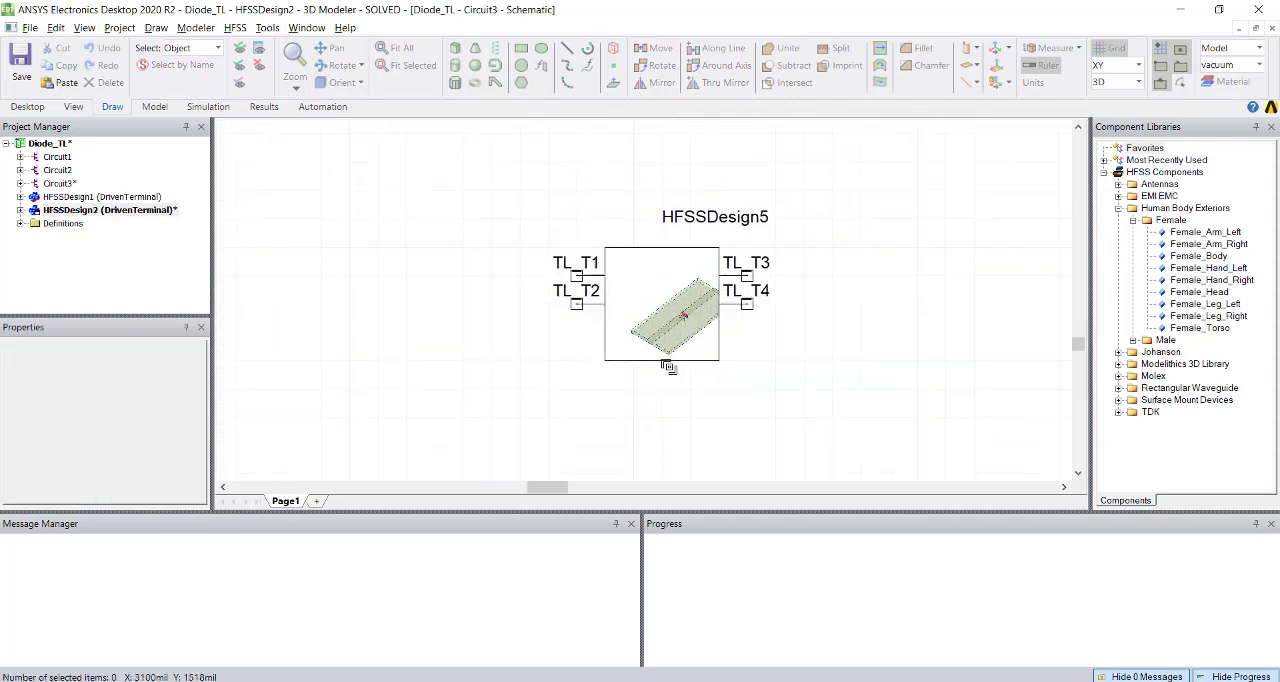
Expand Circuit3's linked HFSS component in the project tree down to the solutions under Setup1.
left_click(50, 184)
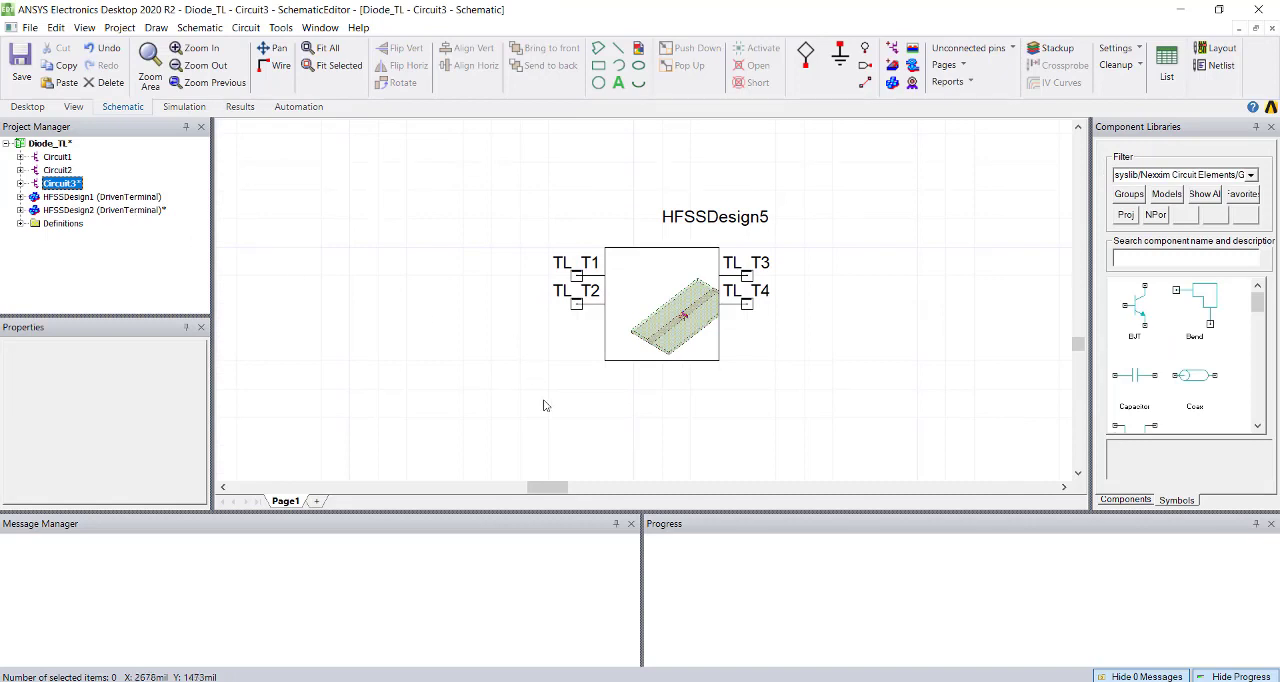
left_click(20, 184)
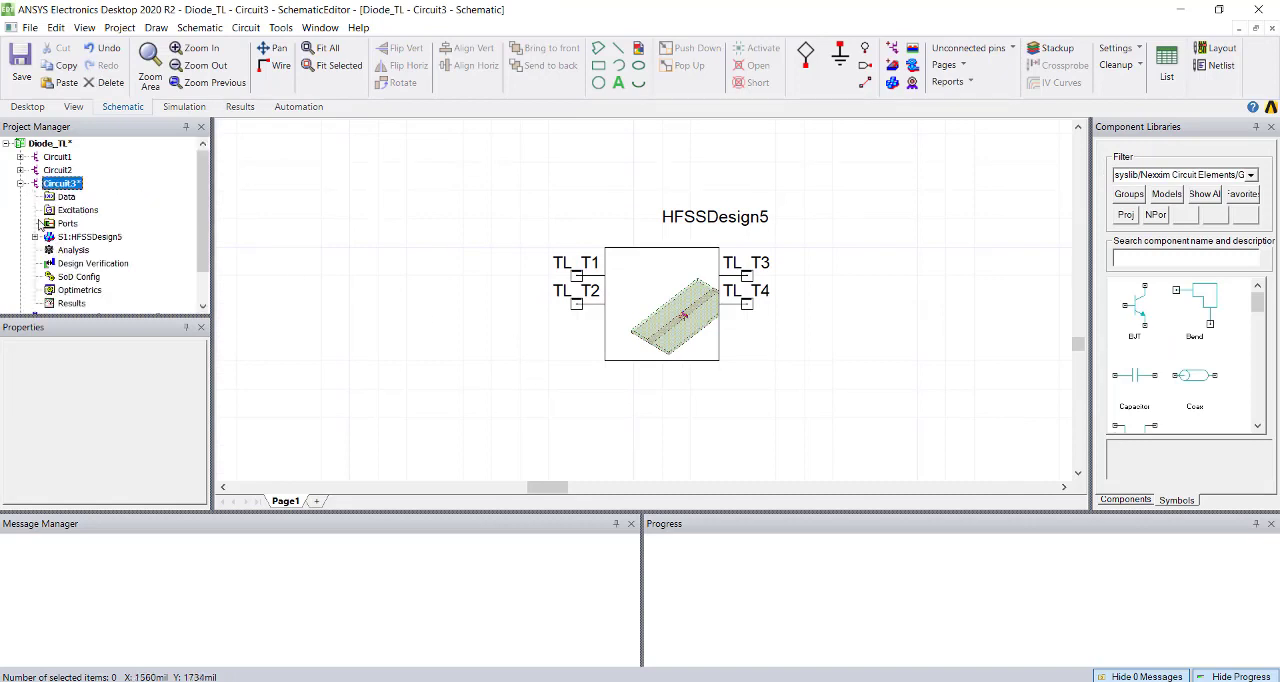
left_click(35, 237)
left_click(49, 250)
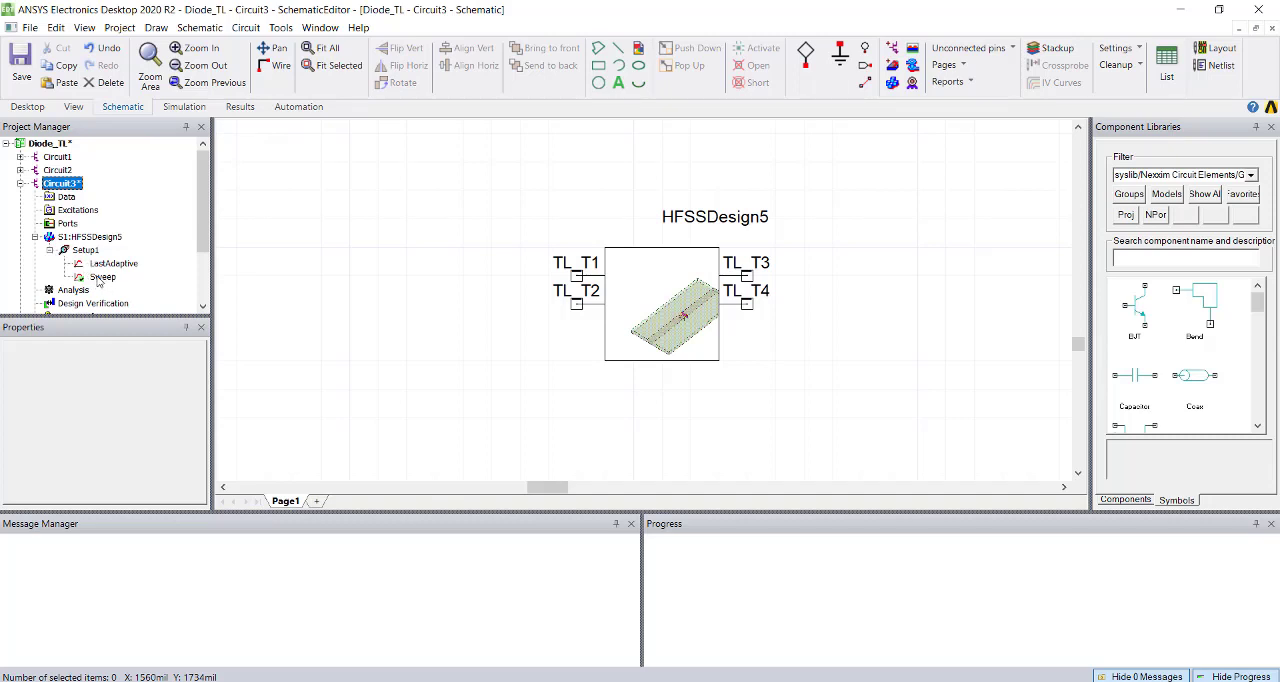
Place two interface ports in the Circuit3 schematic, beside the TL_T1 and TL_T2 side of the HFSS component.
scroll(188, 231, "down", 2)
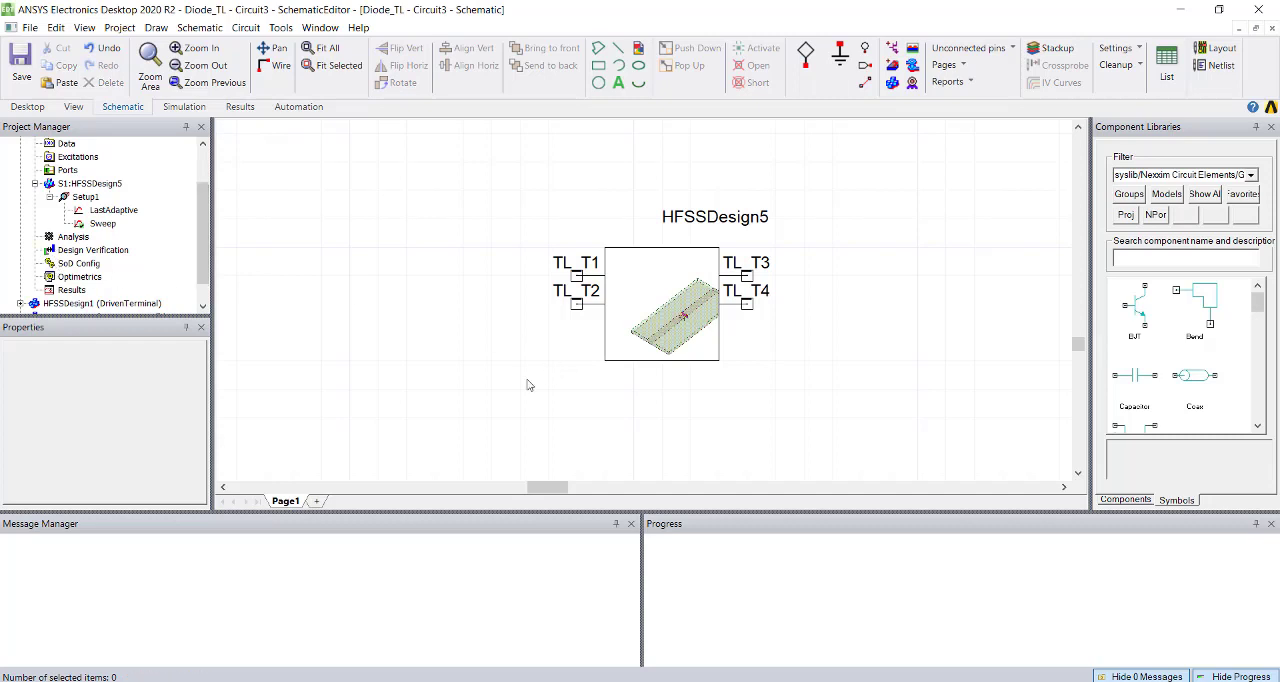
left_click(807, 53)
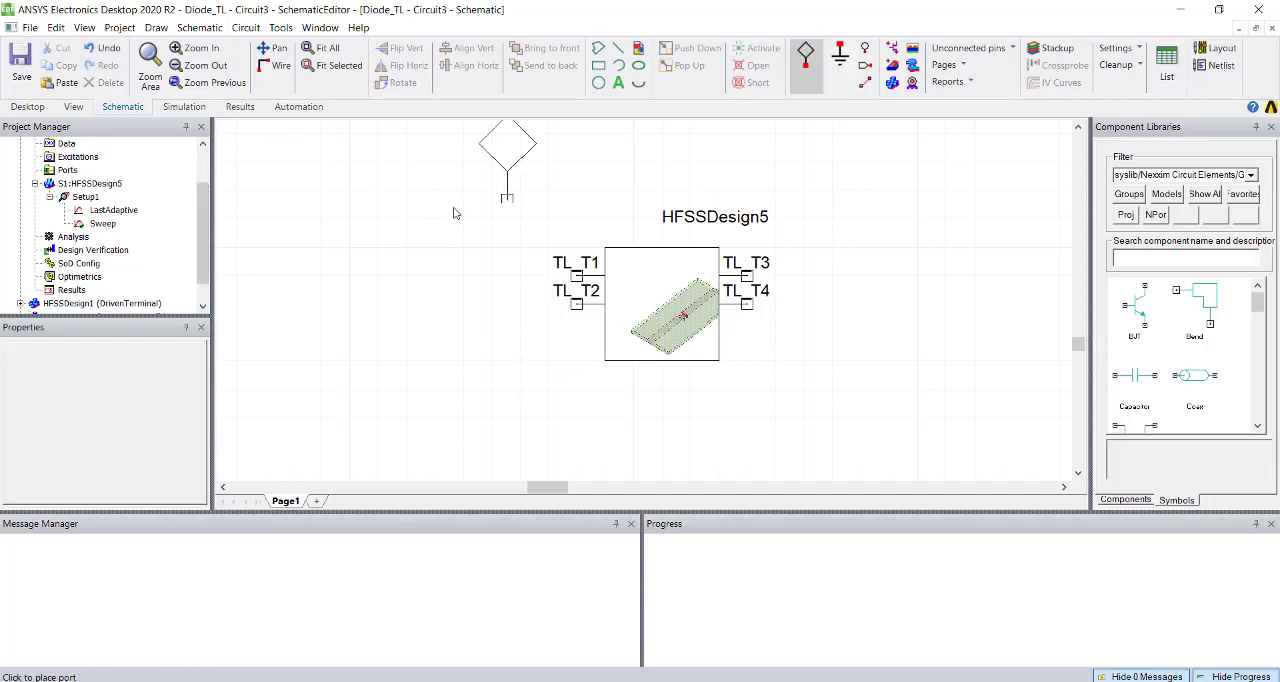
left_click(486, 230)
left_click(430, 278)
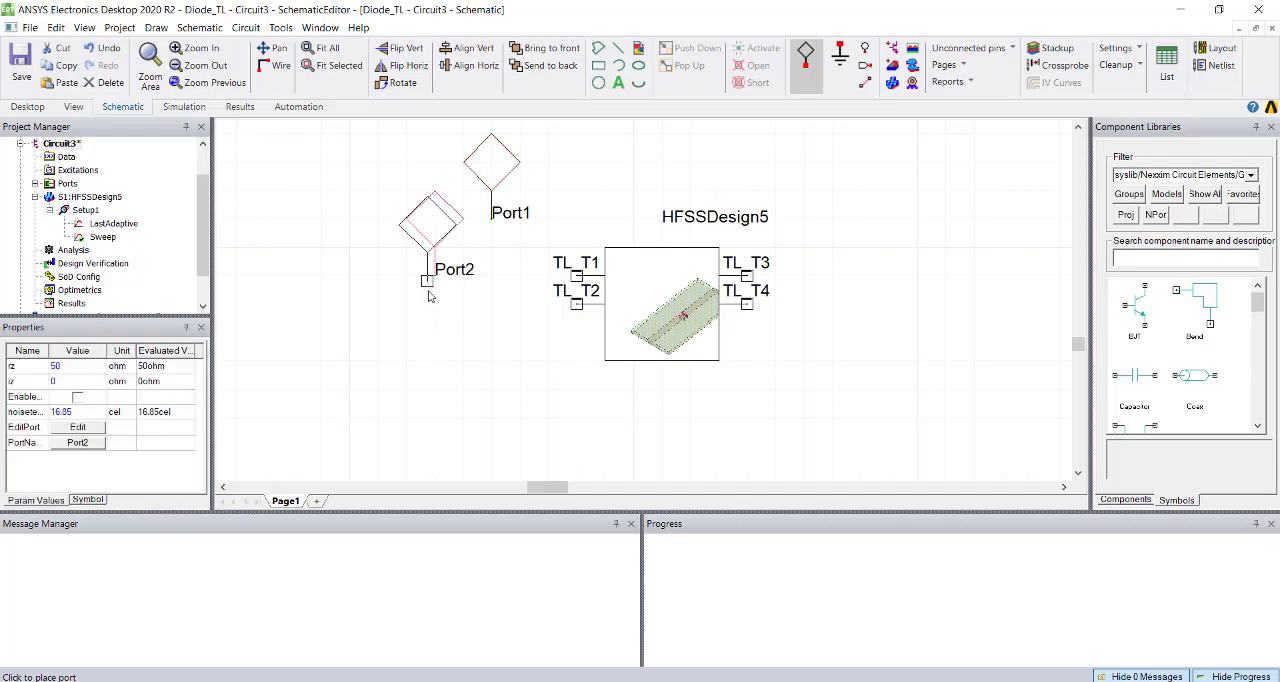
key("Escape")
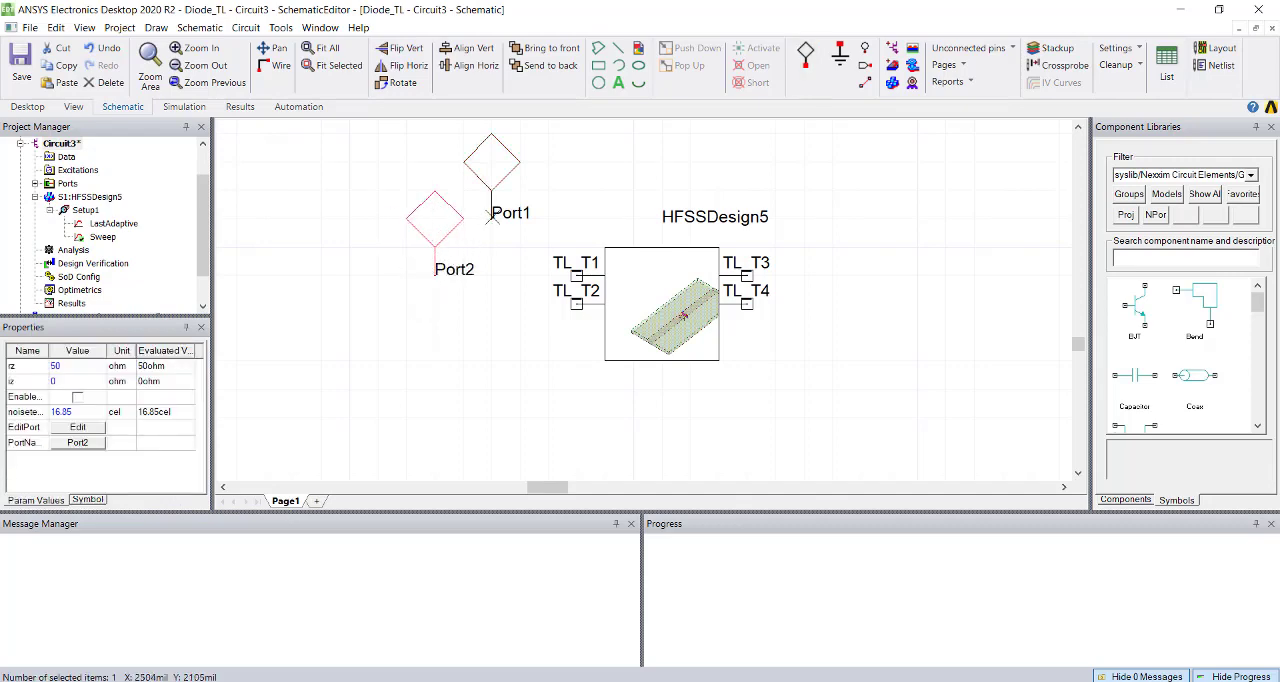
Wire Port1 to the TL_T1 pin and Port2 to the TL_T2 pin of the HFSS component.
key("ctrl+w")
left_click(491, 218)
left_click(562, 274)
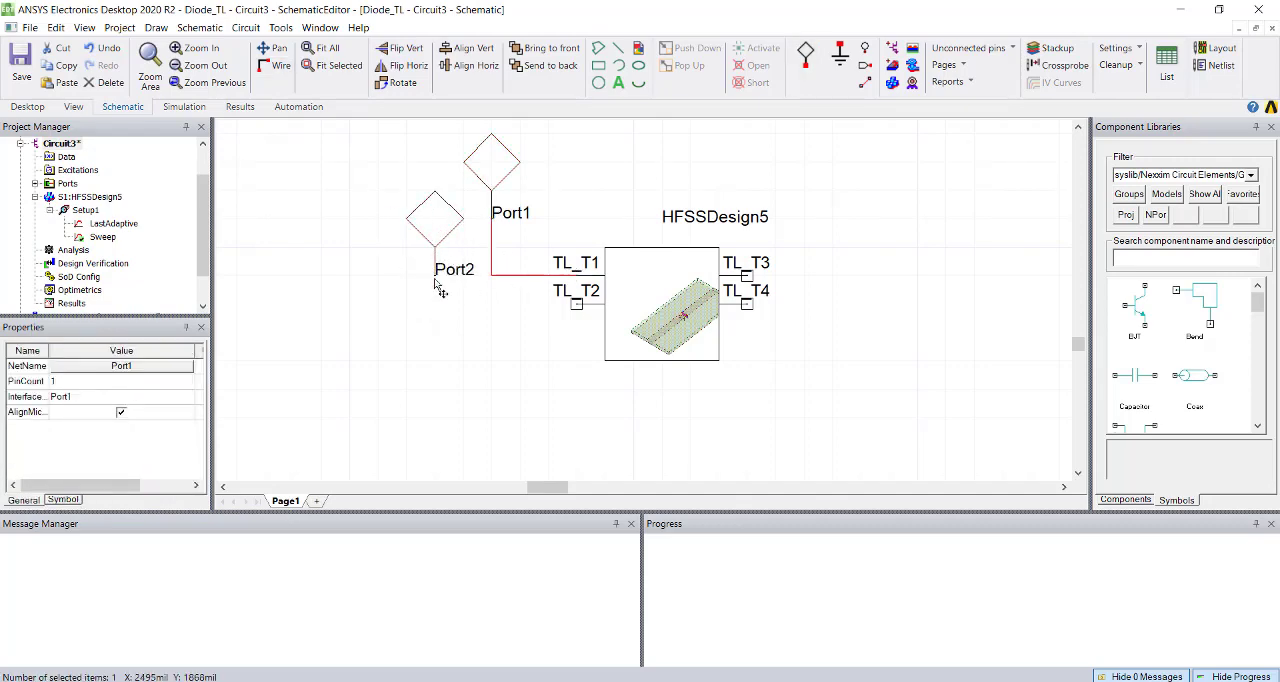
key("ctrl+w")
left_click(435, 275)
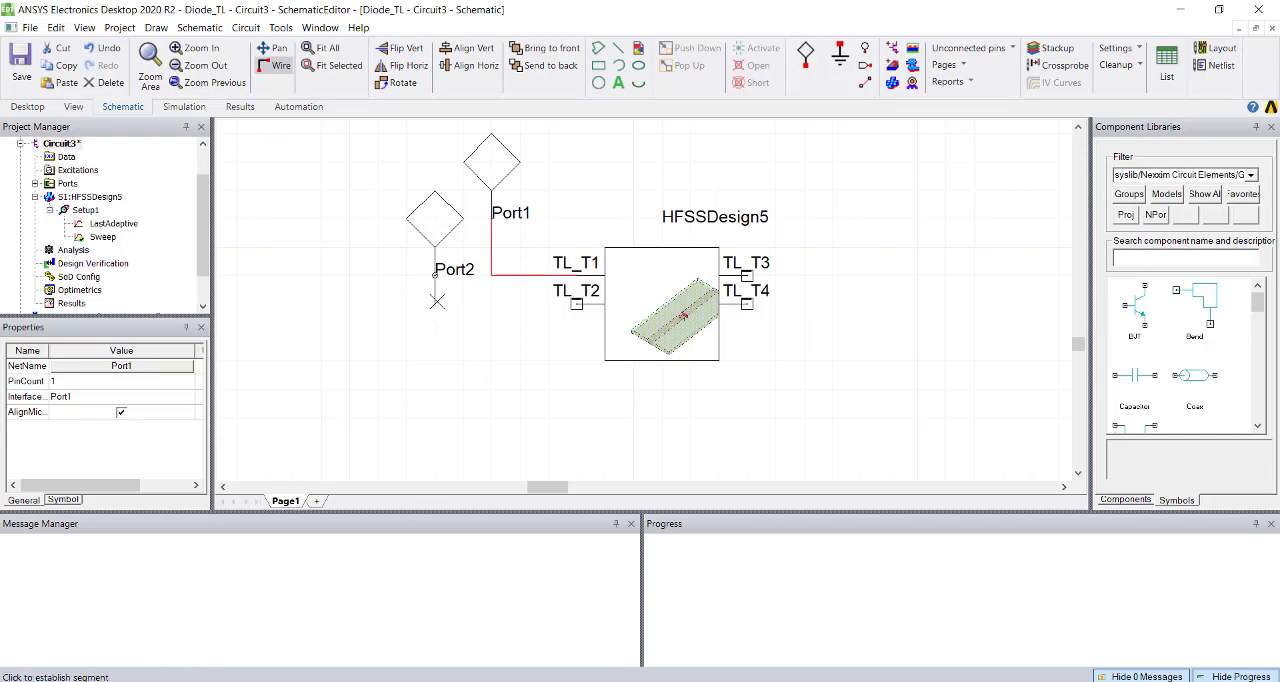
left_click(577, 302)
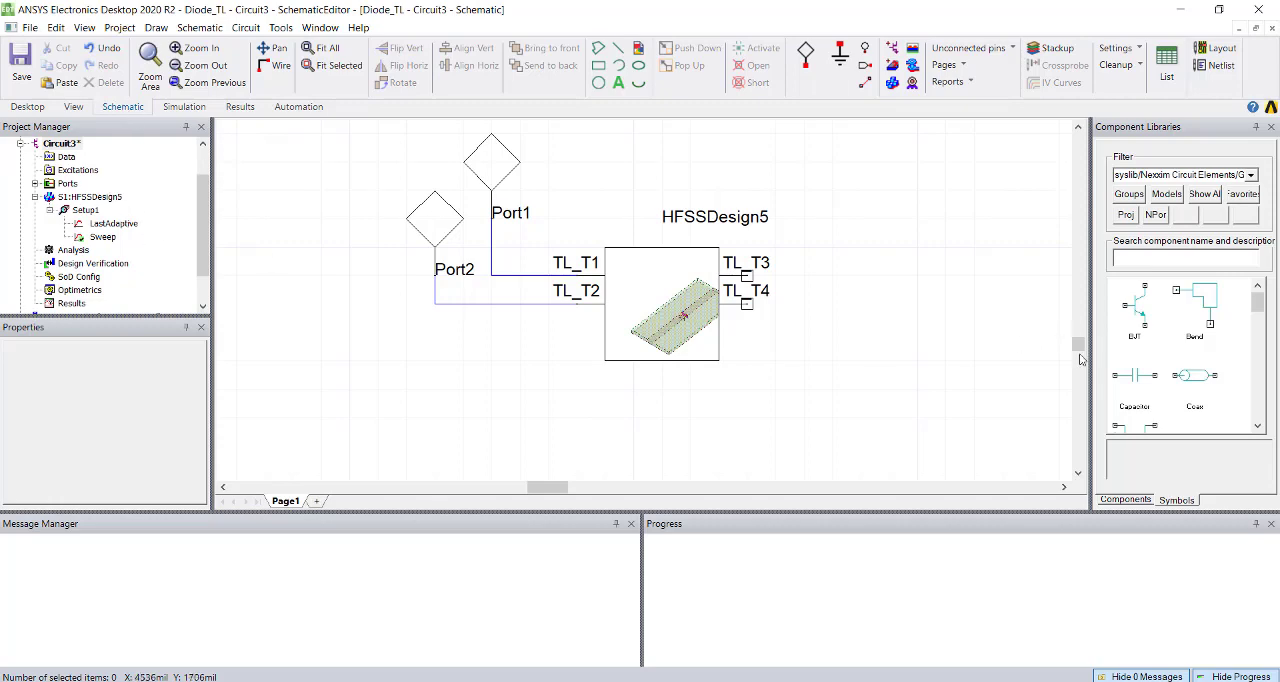
Place a capacitor in the schematic beyond the TL_T3 and TL_T4 pins, dismissing any substrate definition.
left_click(1146, 386)
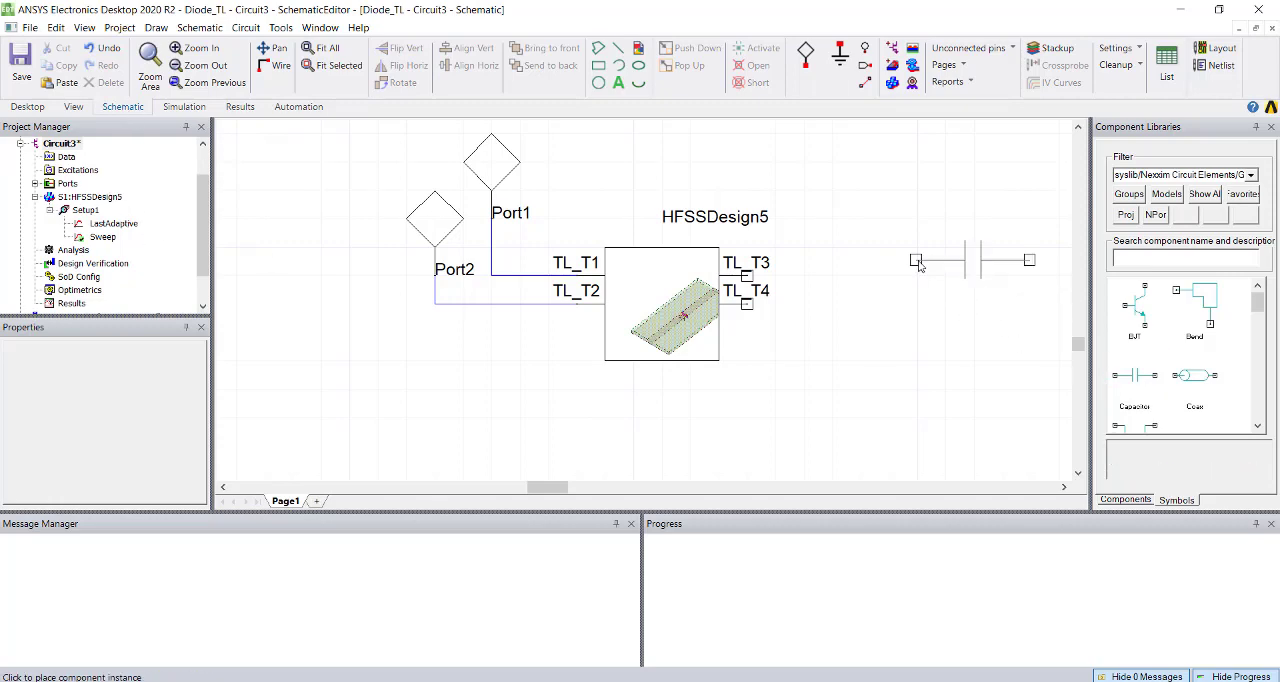
left_click(977, 247)
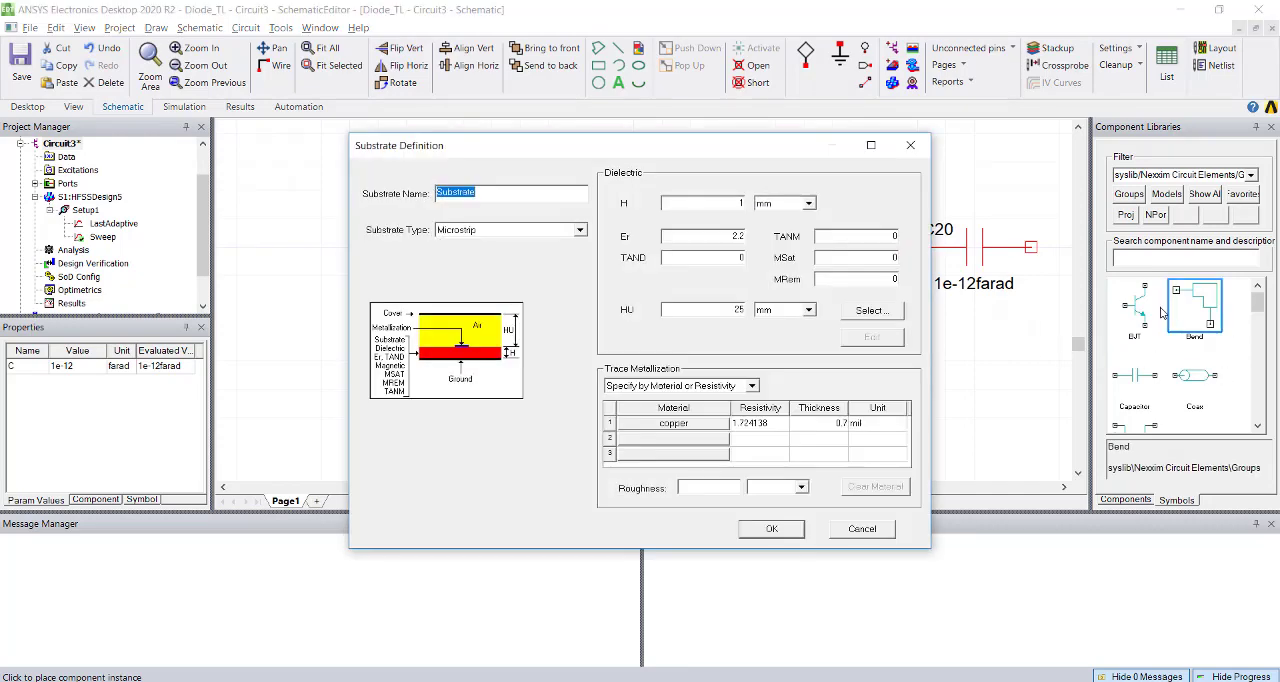
left_click(913, 145)
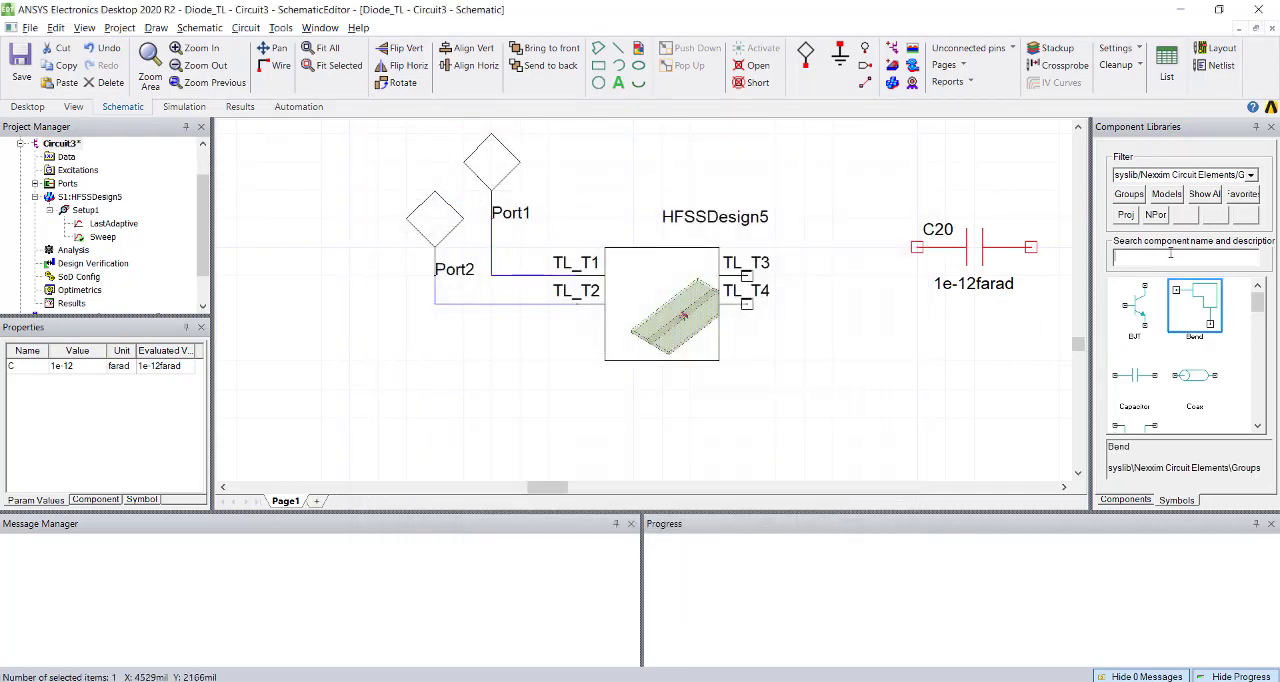
Find the inductor in the component symbols and place it between the TL_T3 pin and the capacitor.
left_click(1170, 255)
type("in")
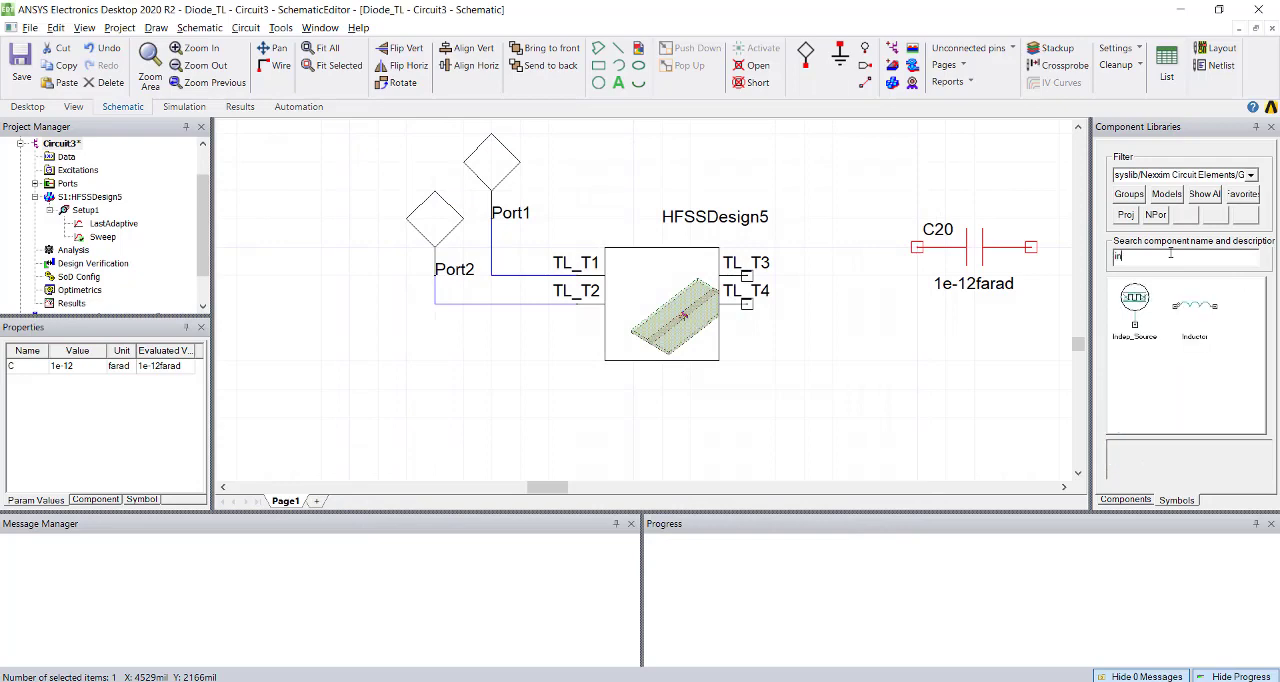
left_click(1195, 306)
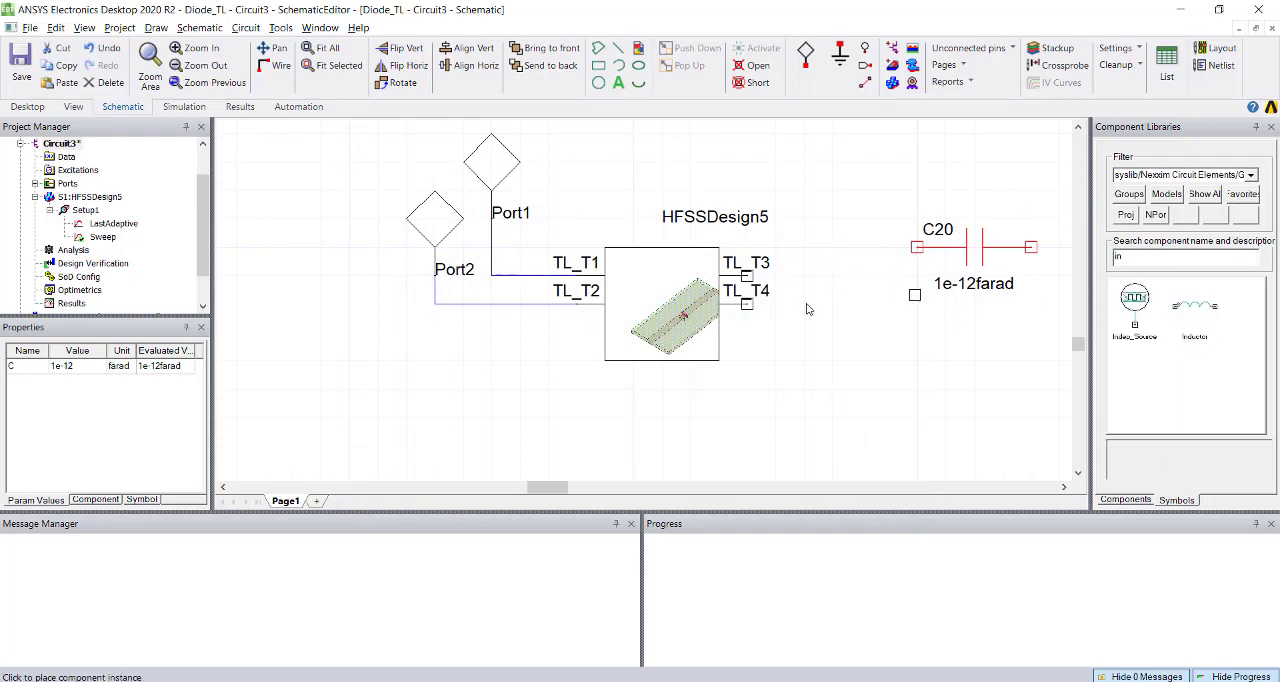
left_click(808, 273)
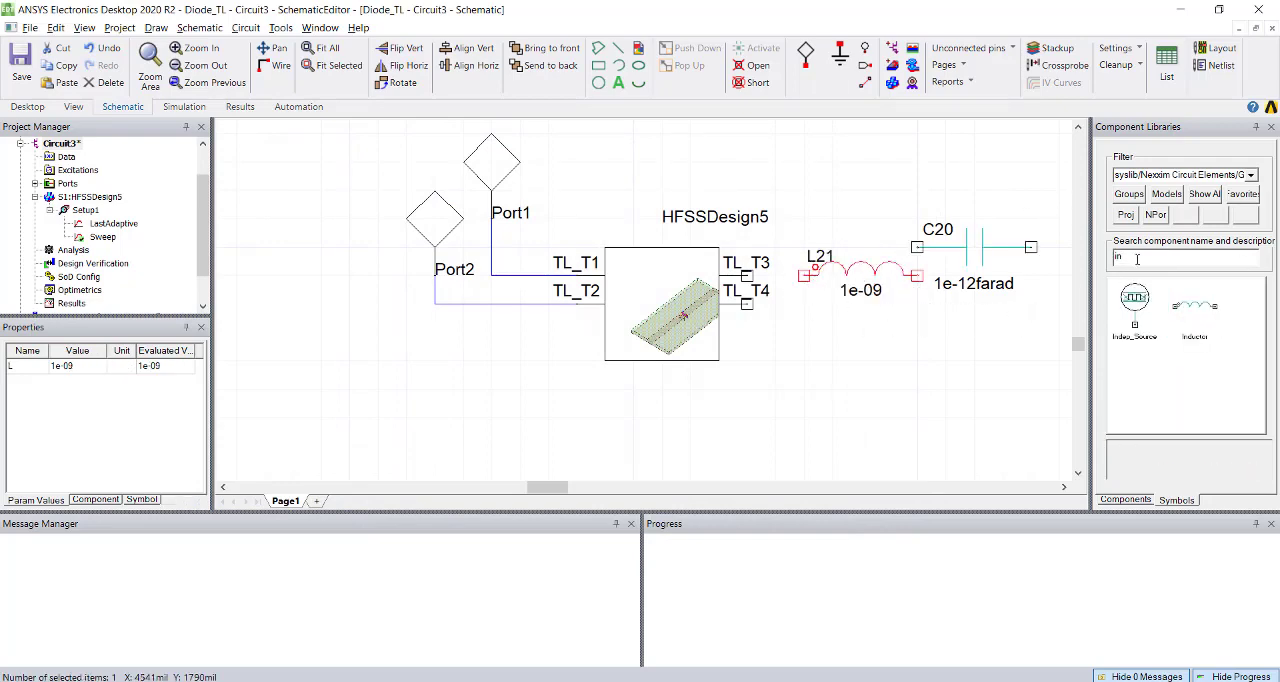
Find the resistor in the component symbols and place it below the capacitor, aligned with it.
type("re")
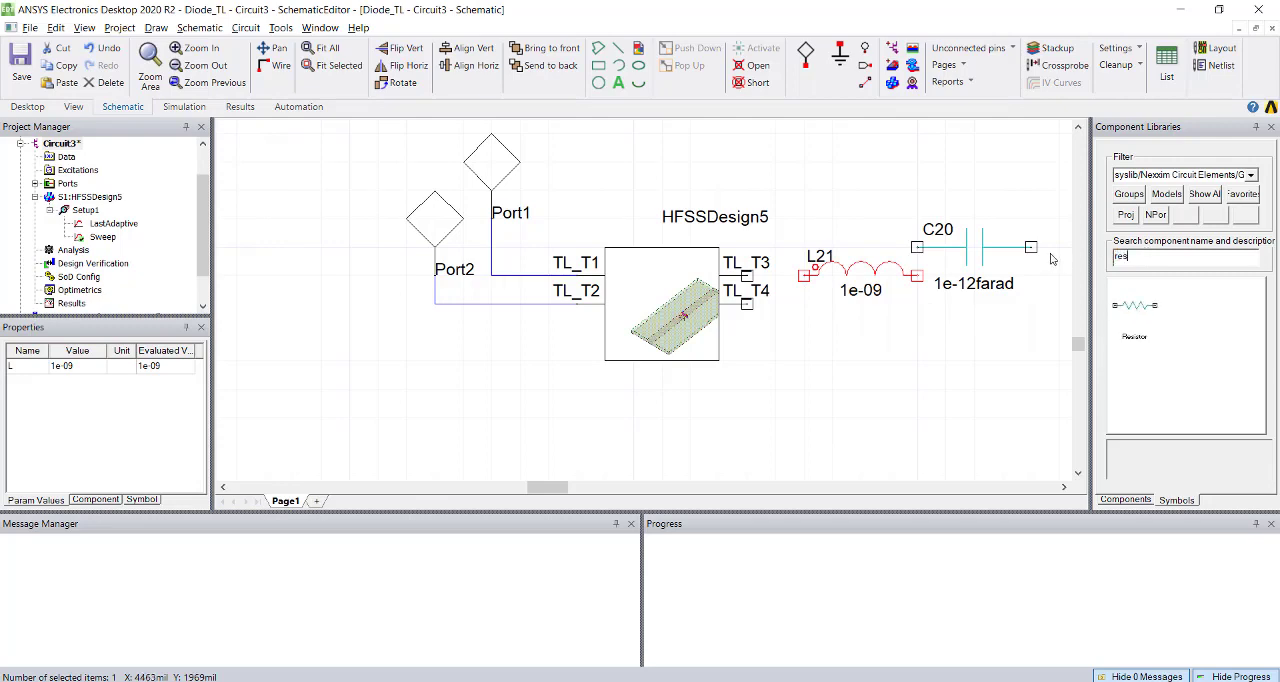
type("s")
left_click(1135, 305)
left_click(1038, 332)
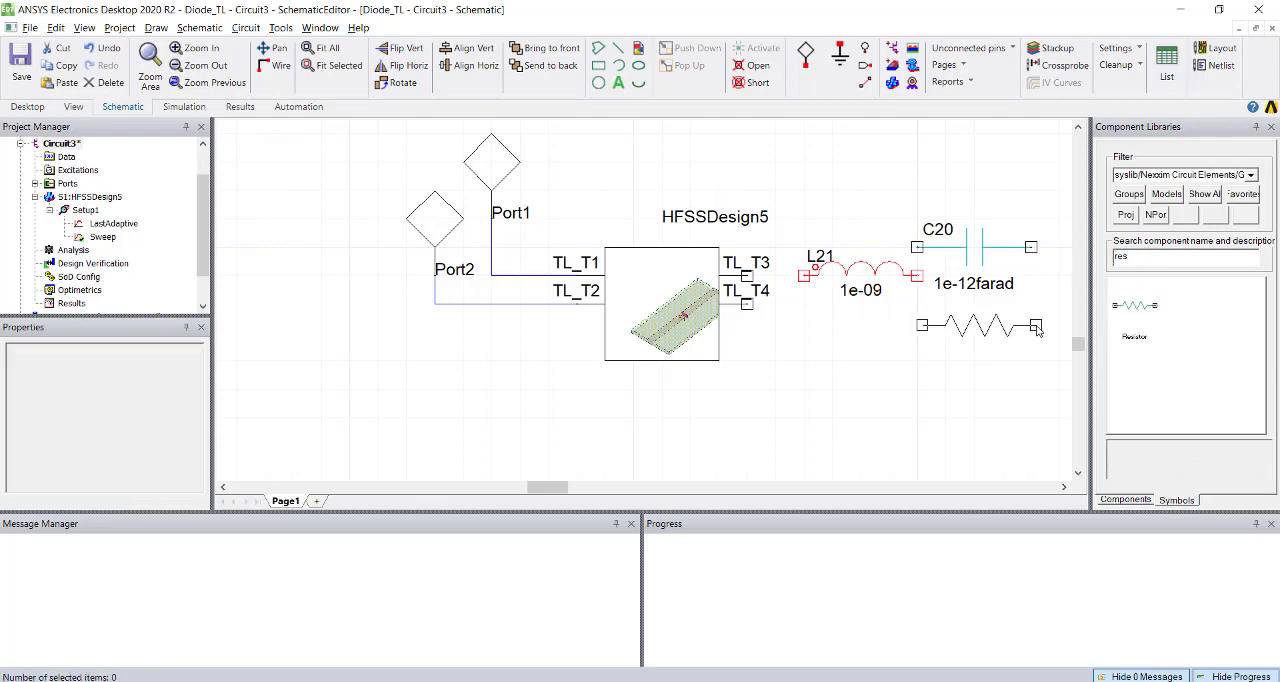
key("Escape")
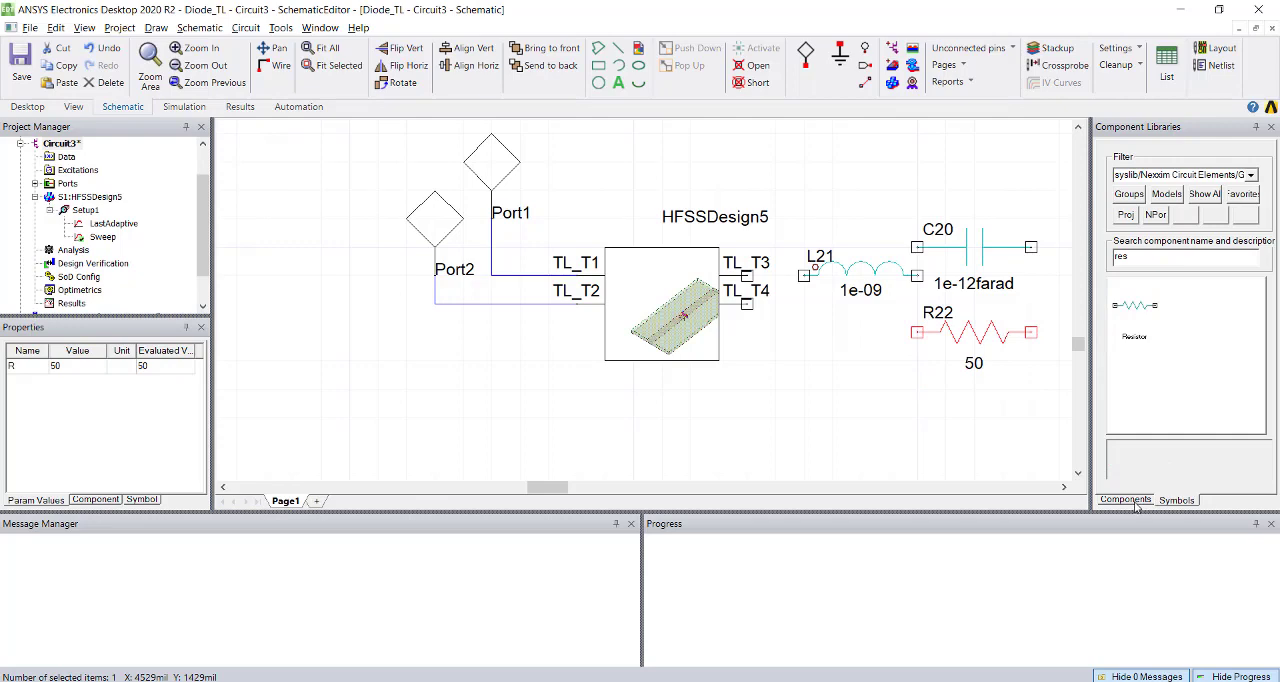
Browse the Nexxim Circuit Elements library, examining the capacitor, coaxial cable and diode models.
left_click(1130, 500)
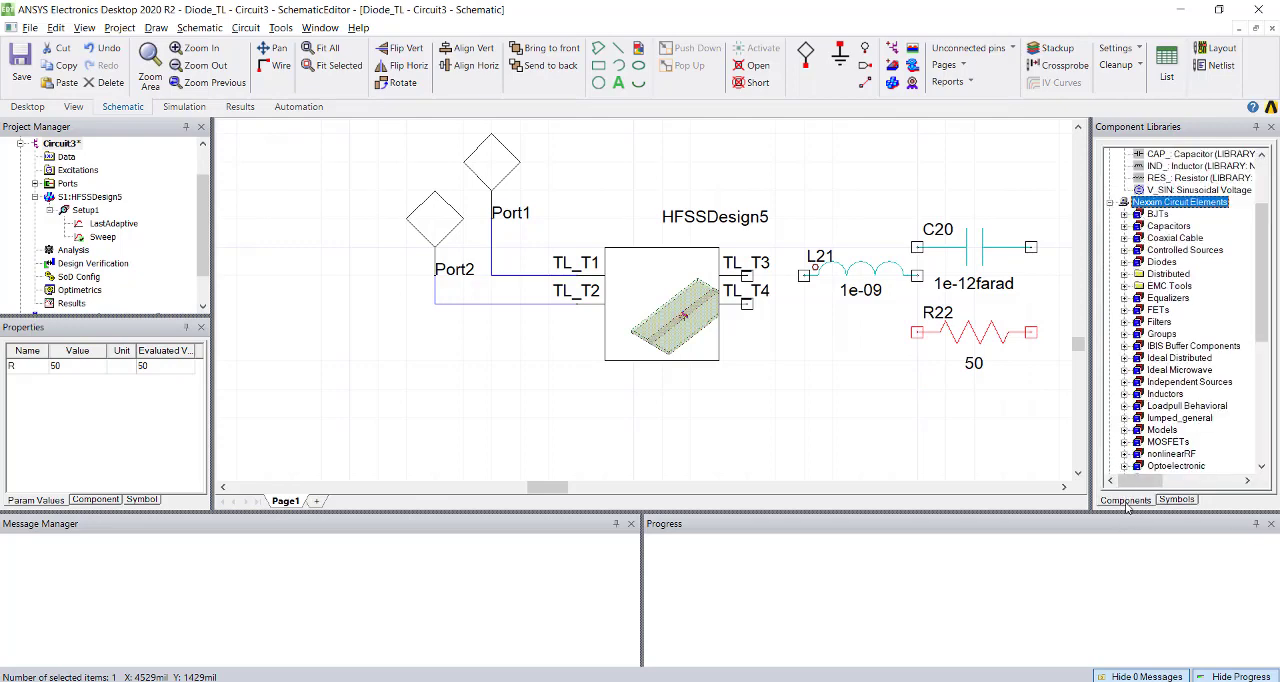
left_click(1124, 226)
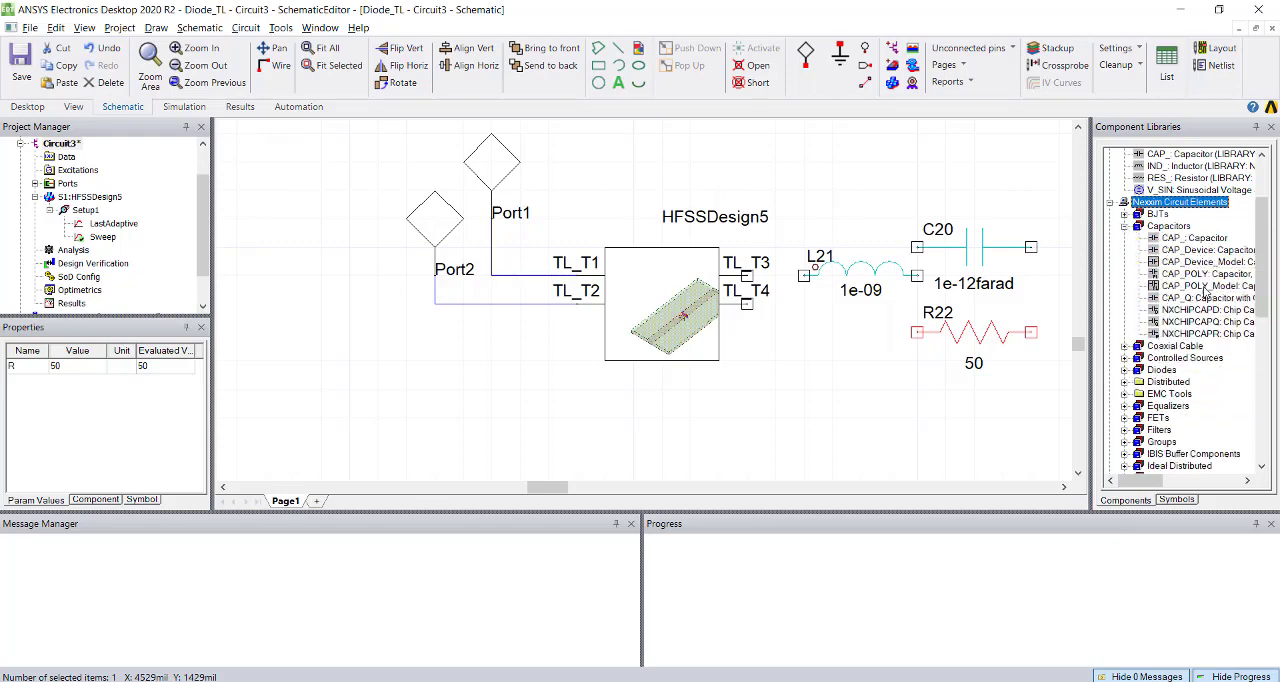
scroll(1173, 362, "down", 1)
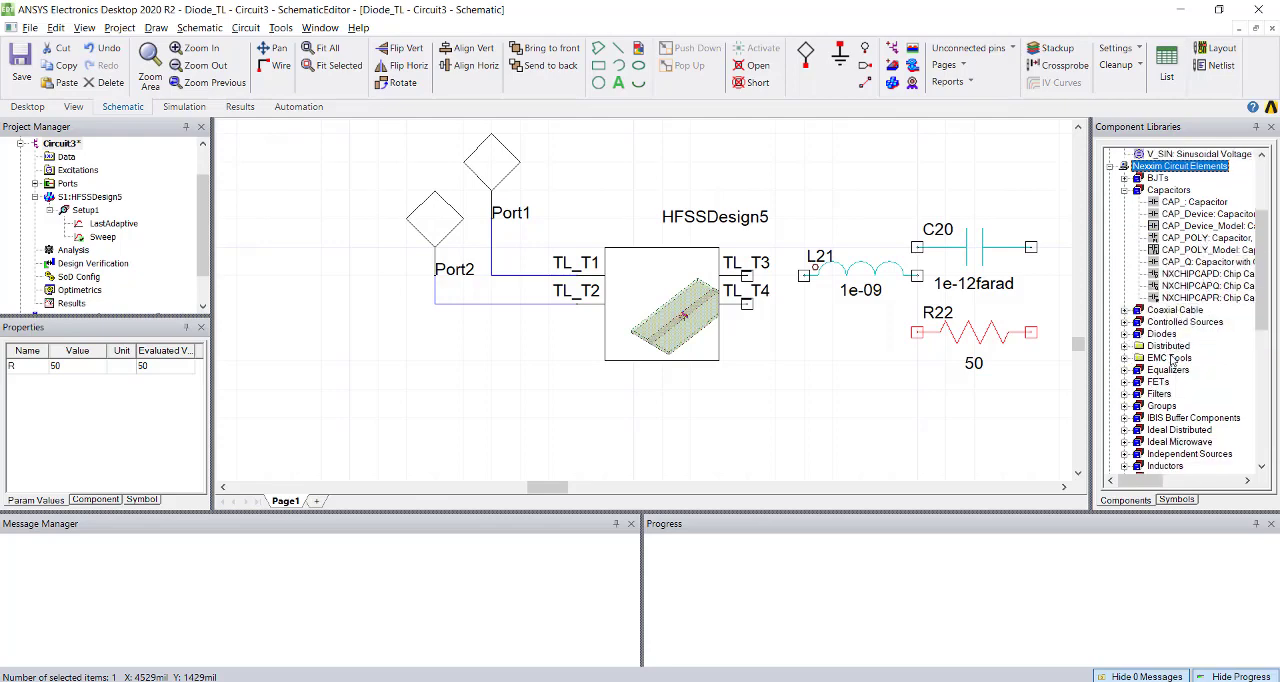
left_click(1125, 311)
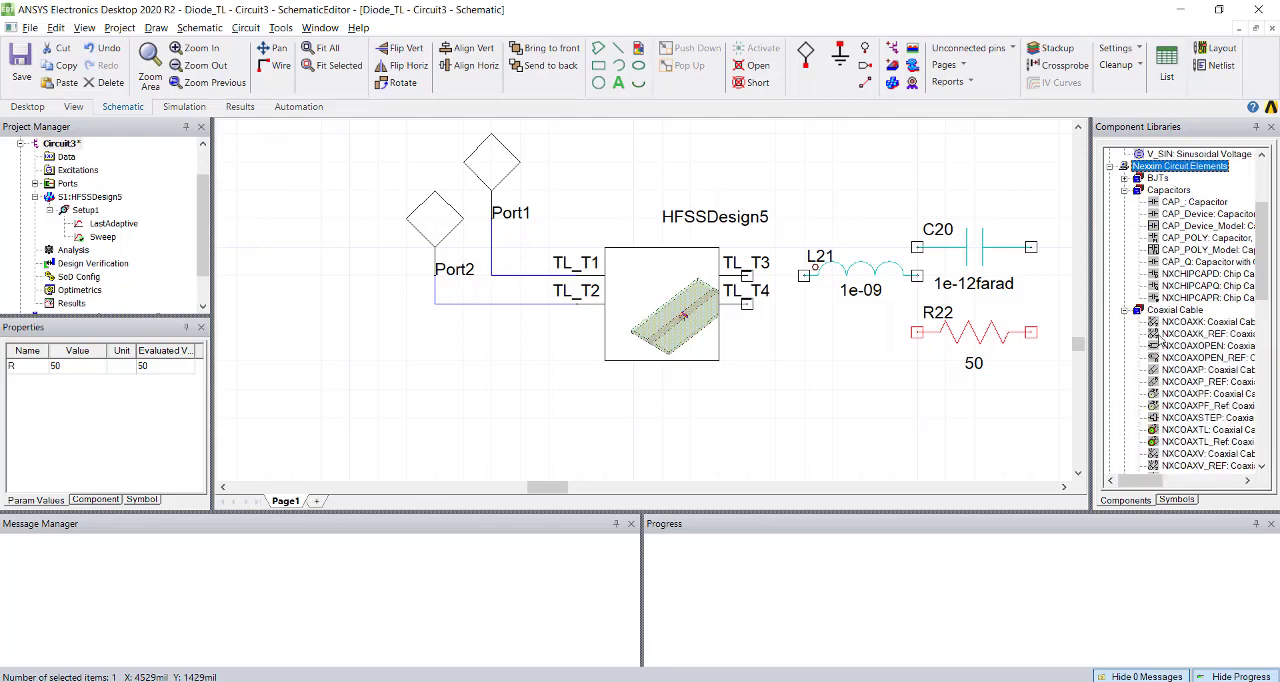
left_click(1125, 310)
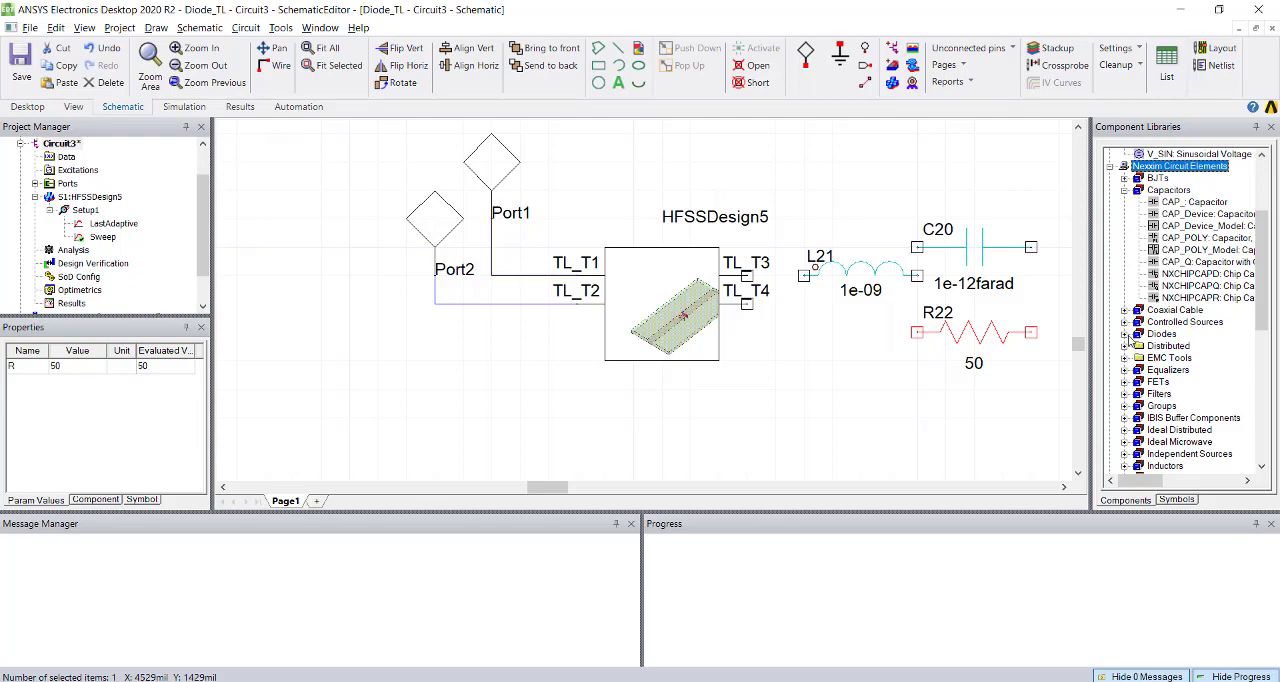
left_click(1126, 335)
scroll(1172, 380, "down", 2)
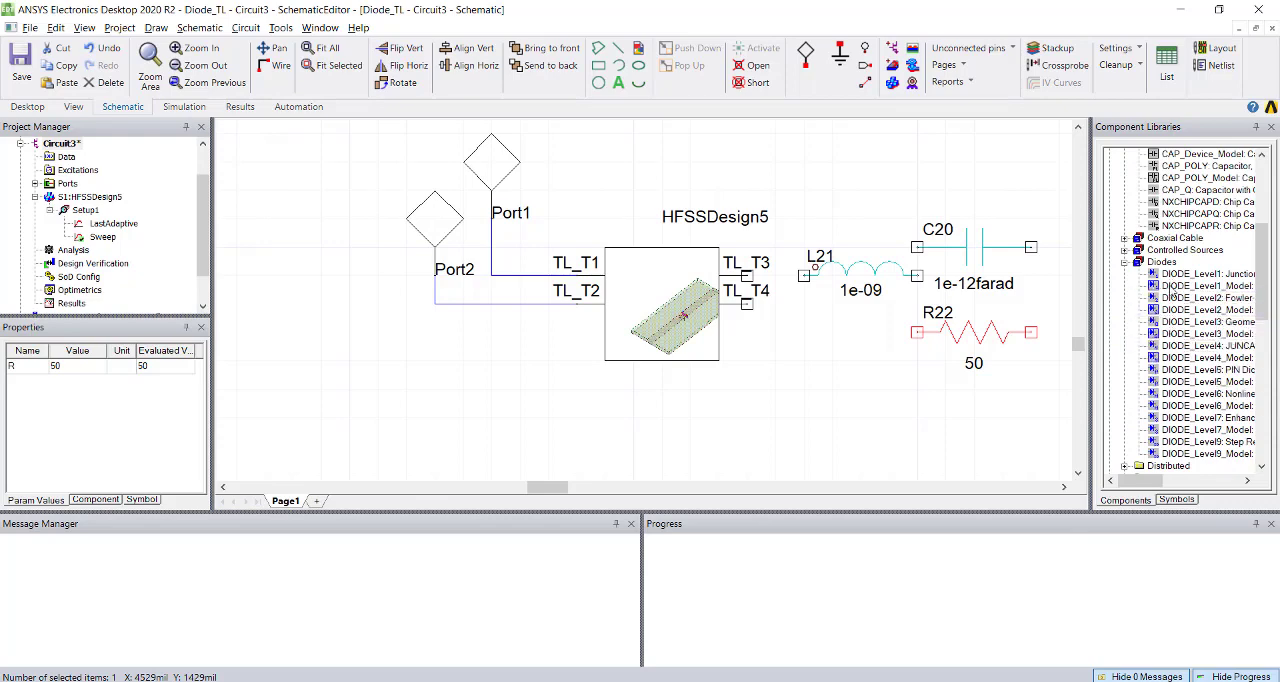
Wire TL_T3 to the inductor and connect the inductor's other end to the capacitor and resistor joined in parallel.
left_click_drag(921, 368, 880, 371, "alt+shift")
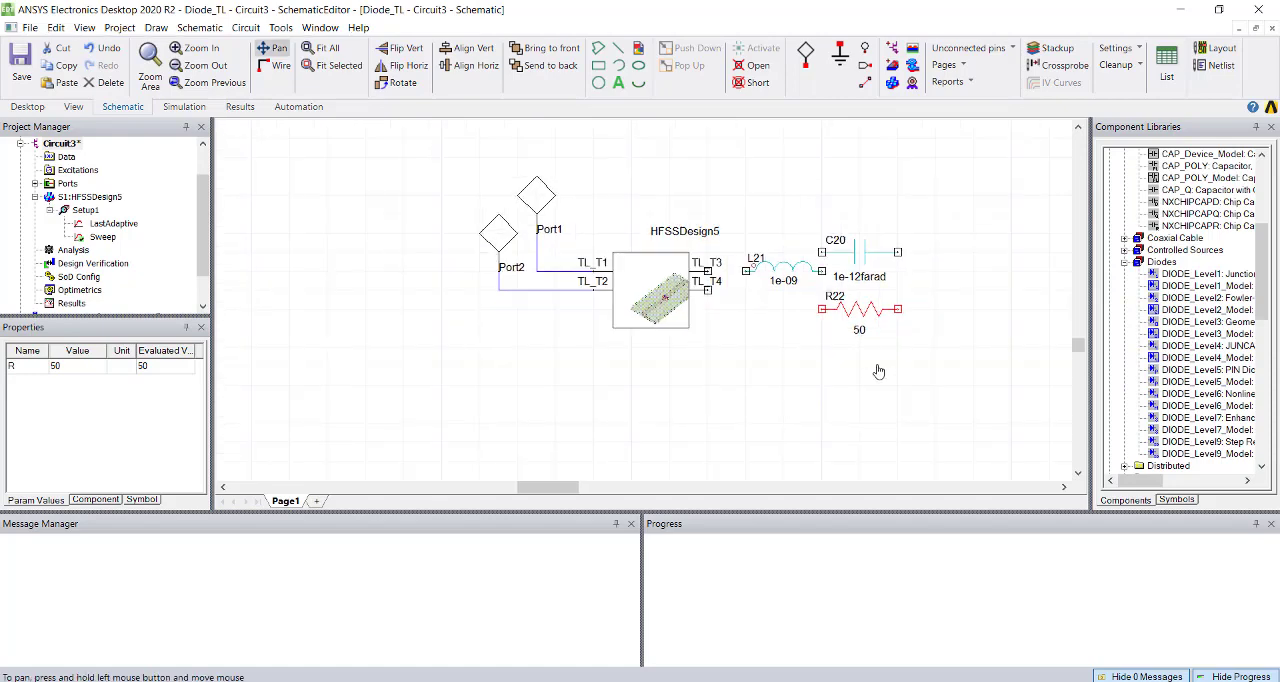
left_click(747, 271)
left_click(748, 272)
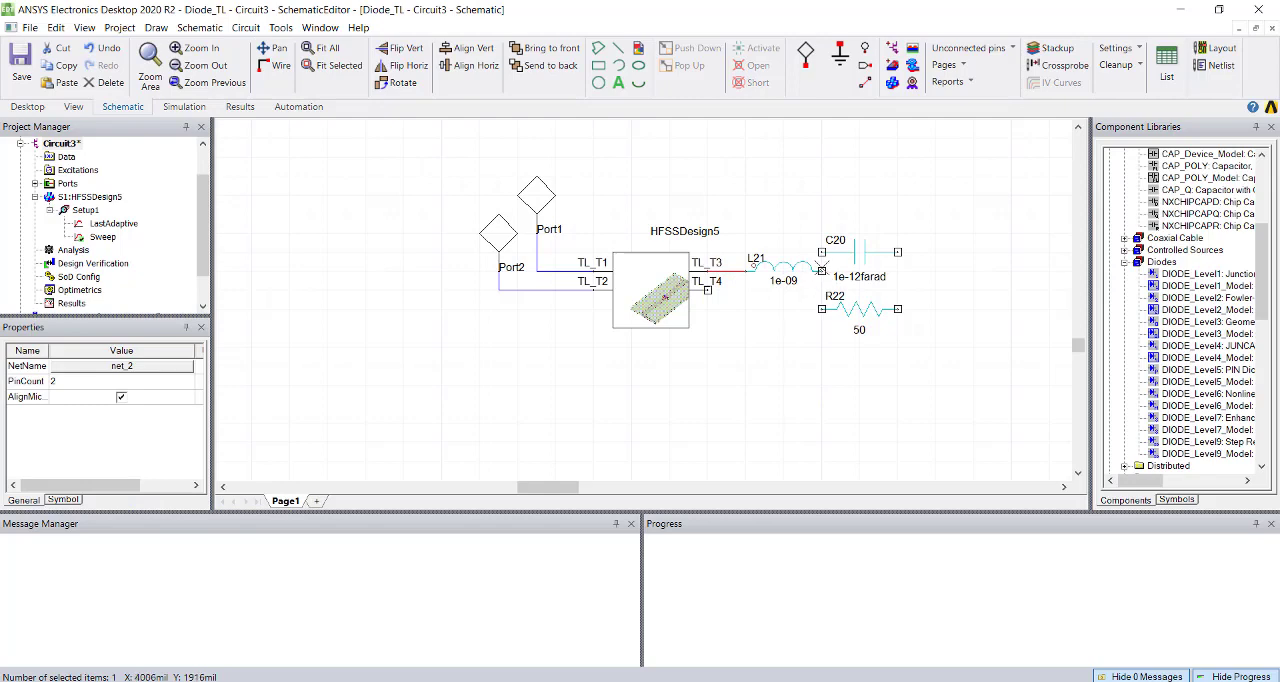
left_click(822, 271)
left_click(822, 253)
left_click(896, 252)
left_click(897, 310)
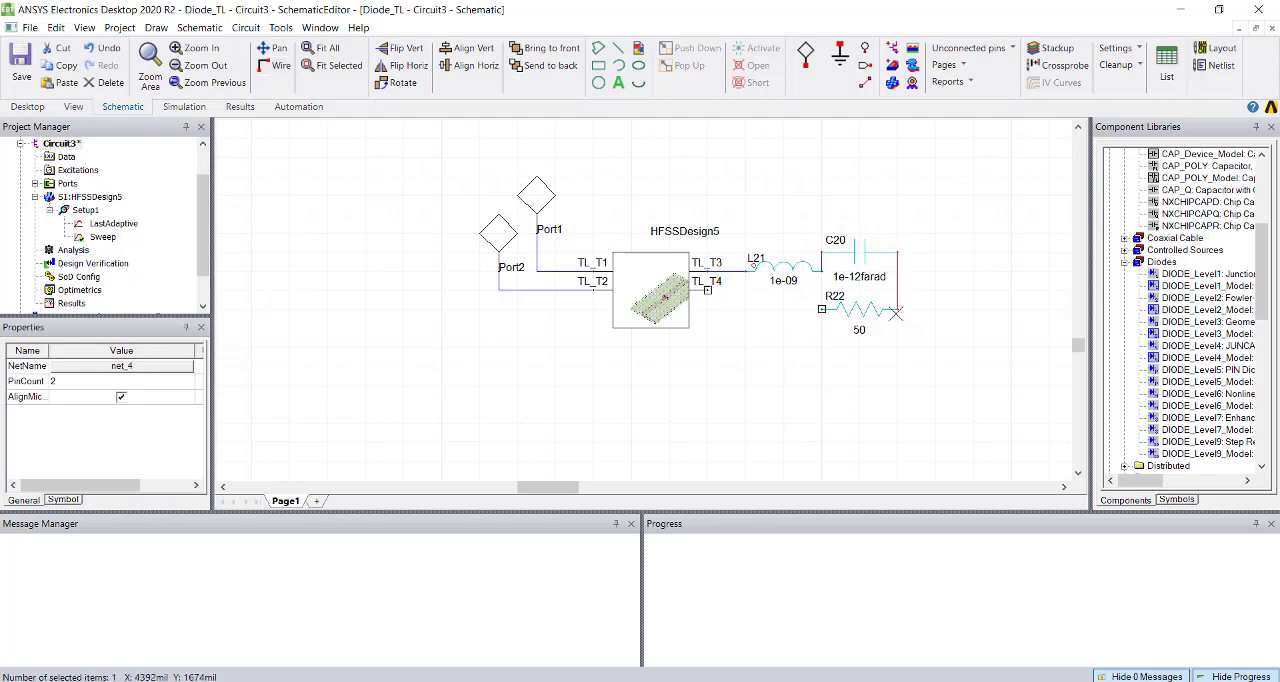
left_click(822, 272)
left_click(822, 309)
Wire the TL_T4 pin around below the resistor to the far junction of the parallel capacitor and resistor.
left_click(707, 289)
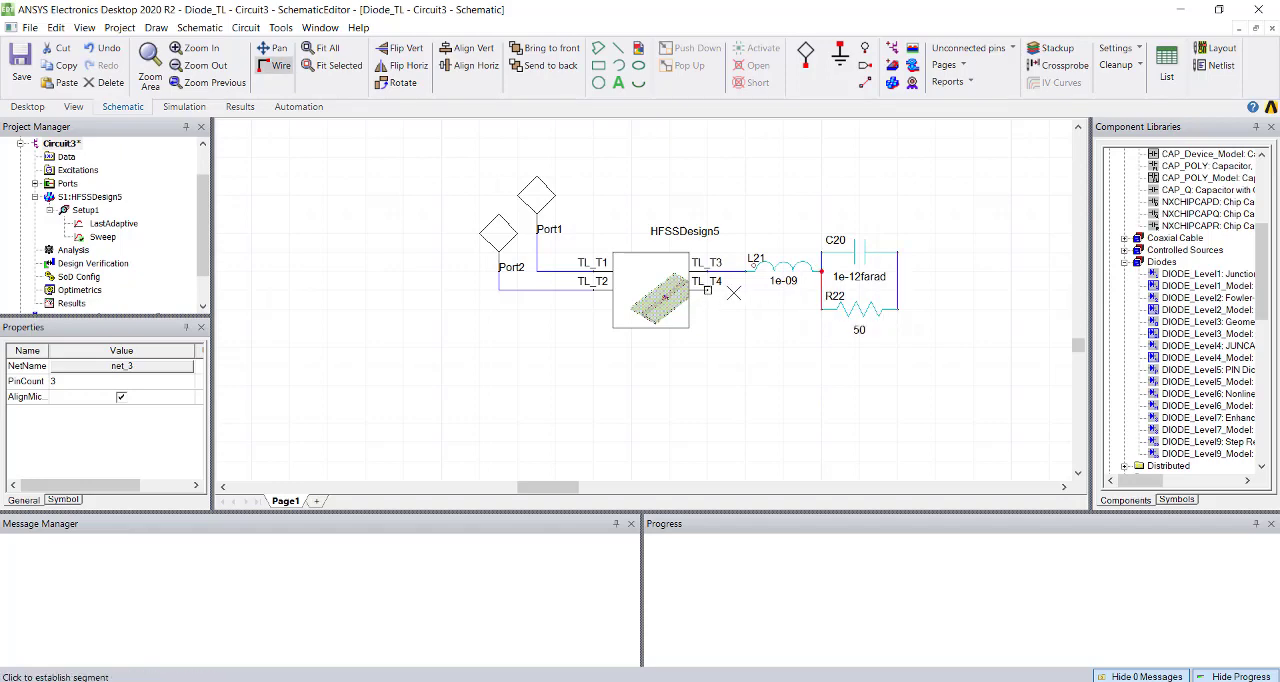
left_click(755, 355)
left_click(936, 347)
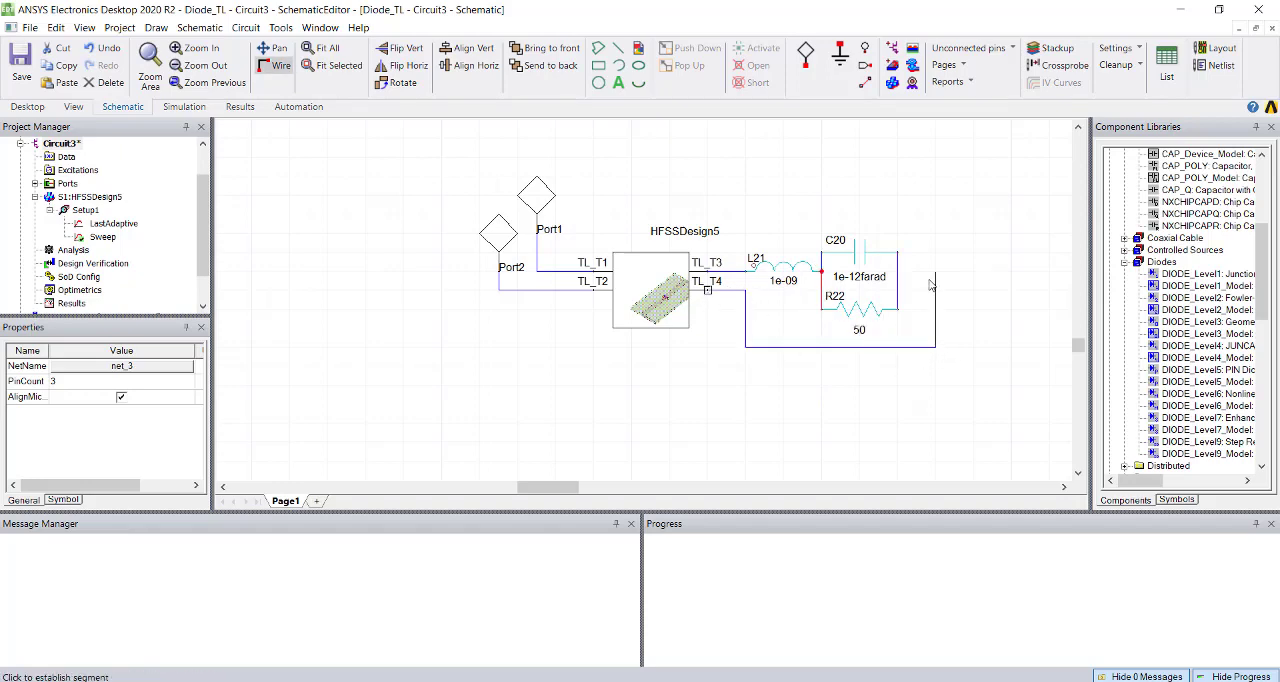
left_click(899, 272)
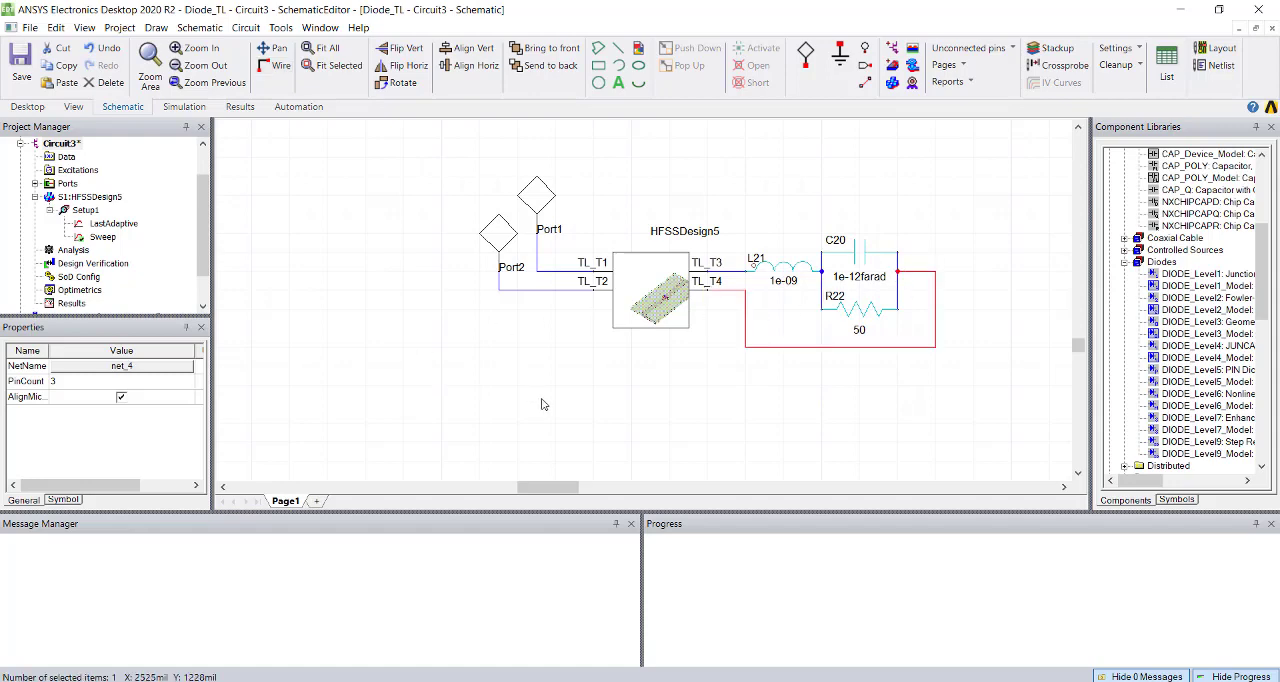
Select the inductor and check the p-i-n diode's L, C and R values in Fig. 2 of the paper in Acrobat Reader.
left_click(780, 268)
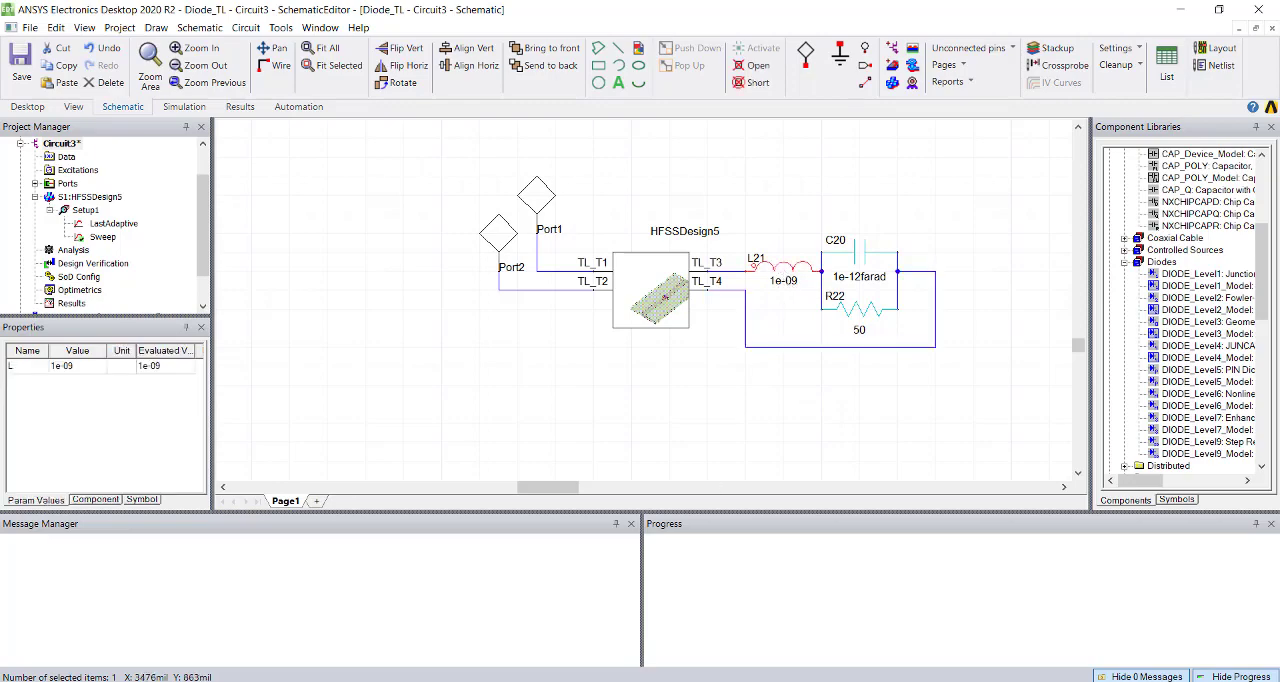
left_click(748, 651)
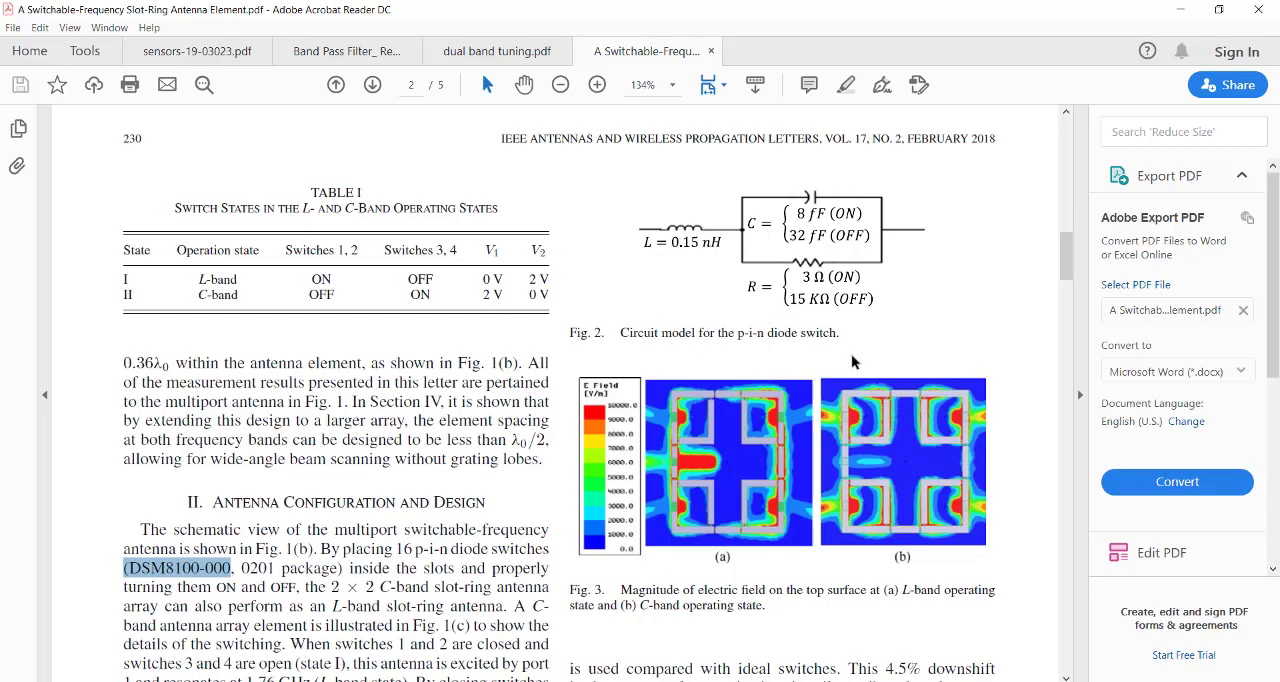
key("alt+Tab")
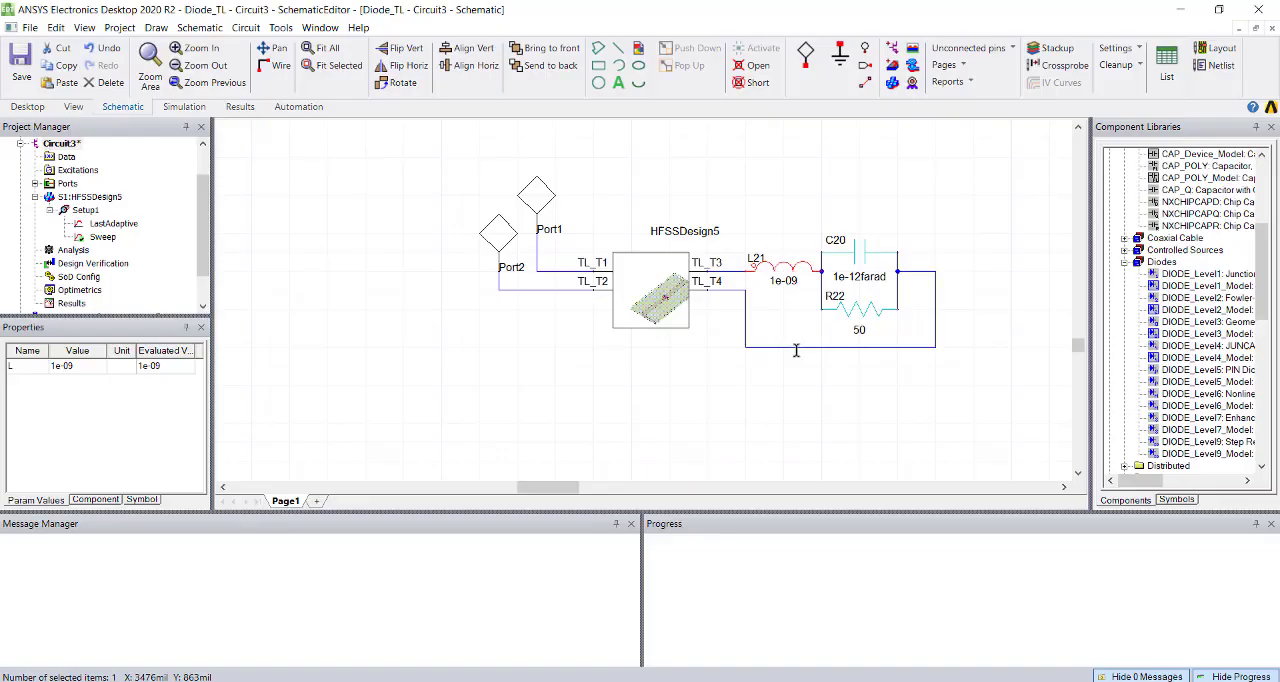
Return to Electronics Desktop, open the Circuit2 schematic and expand Circuit2 in the project tree.
scroll(92, 207, "up", 1)
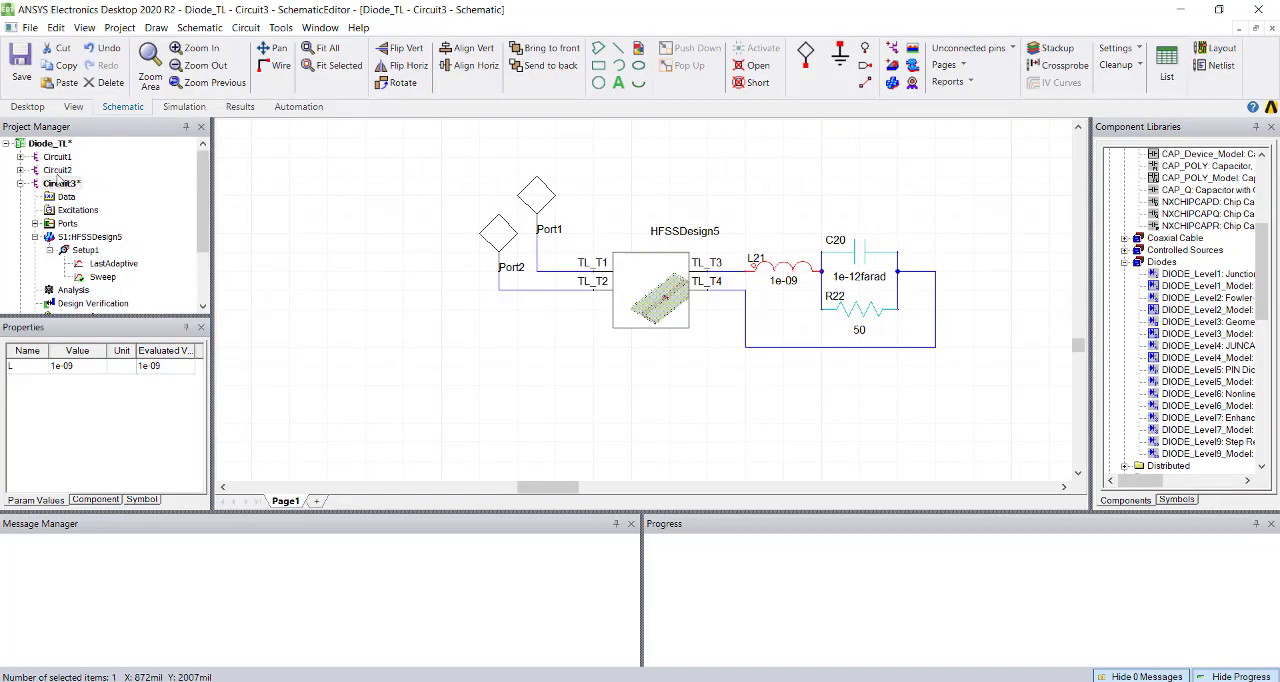
double_click(57, 170)
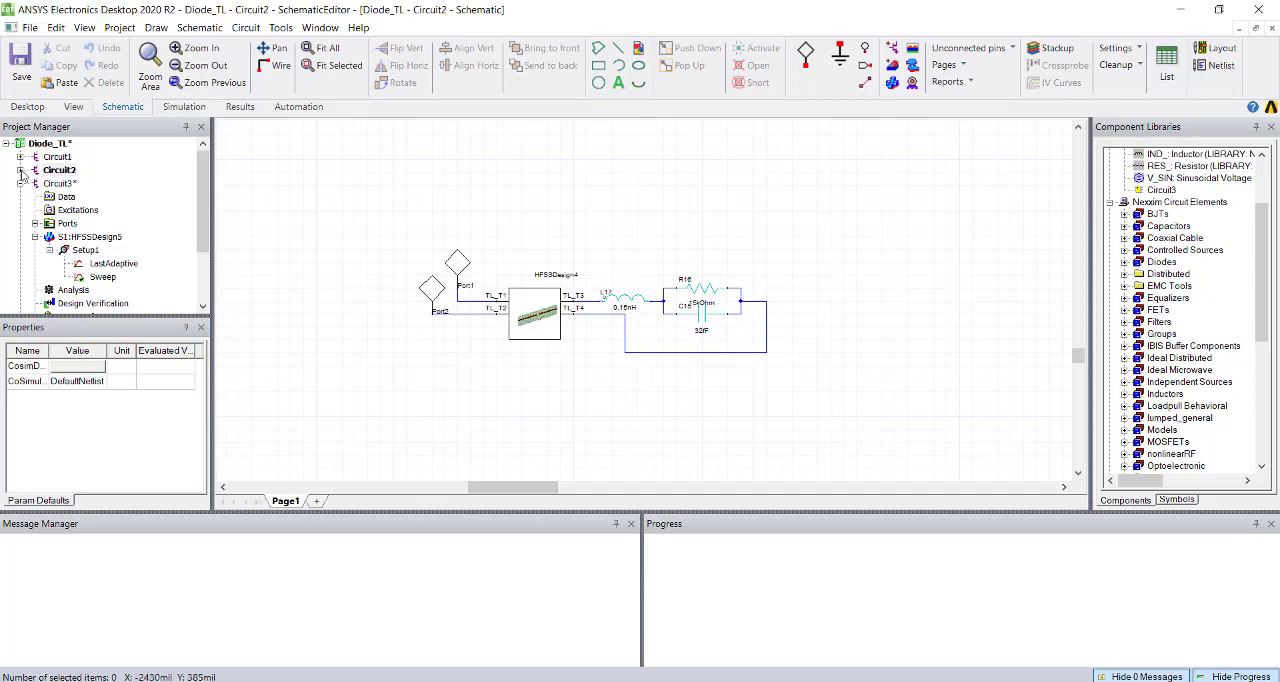
left_click(20, 171)
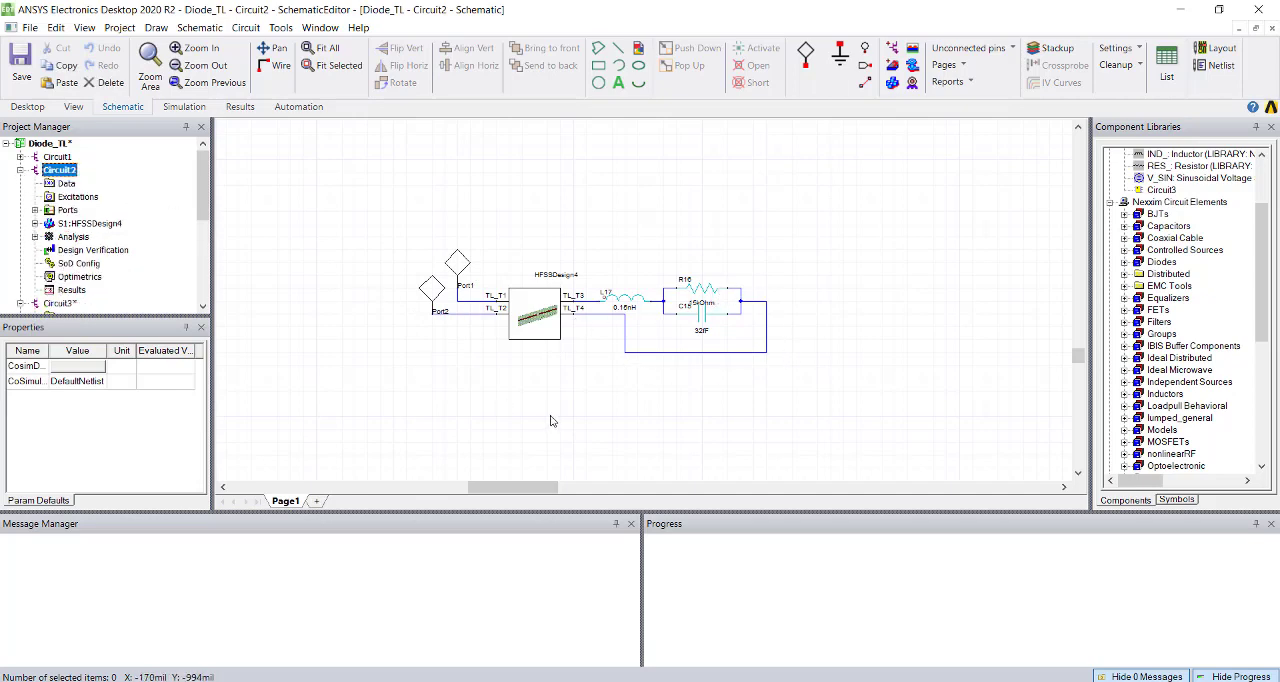
Change the symbol of Port1 in Circuit2 from Interconnect to Microwave Port.
double_click(458, 267)
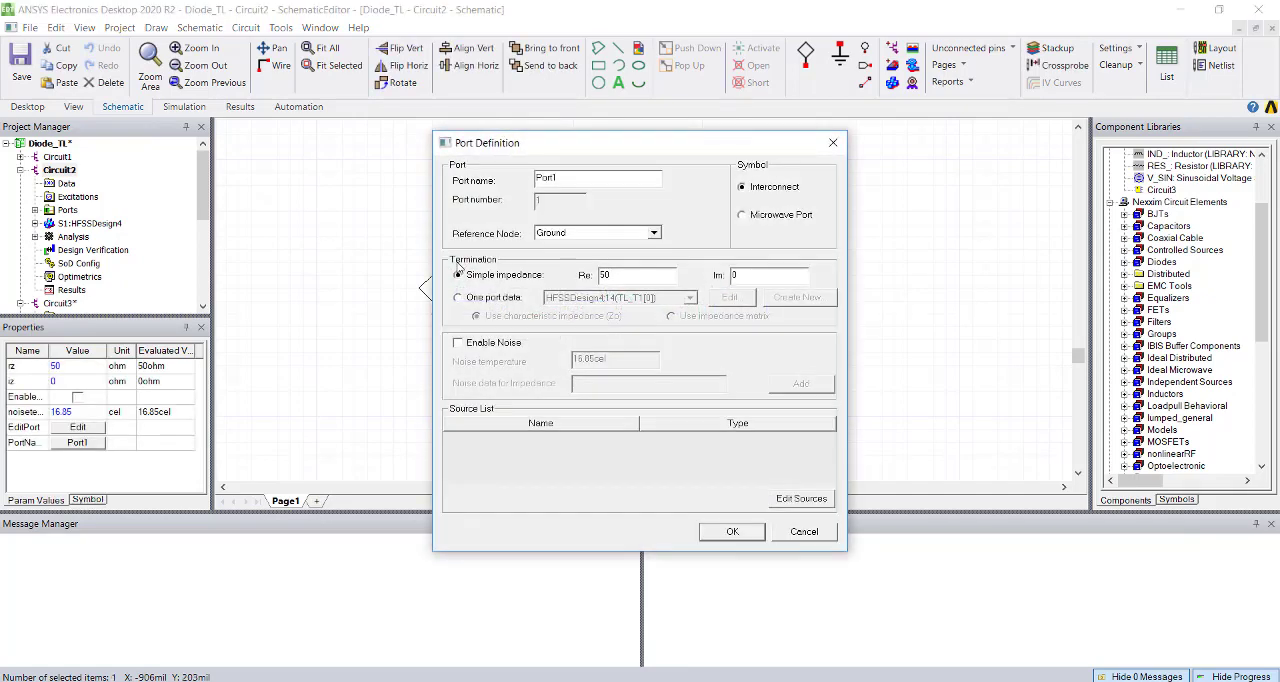
left_click(750, 218)
left_click(726, 535)
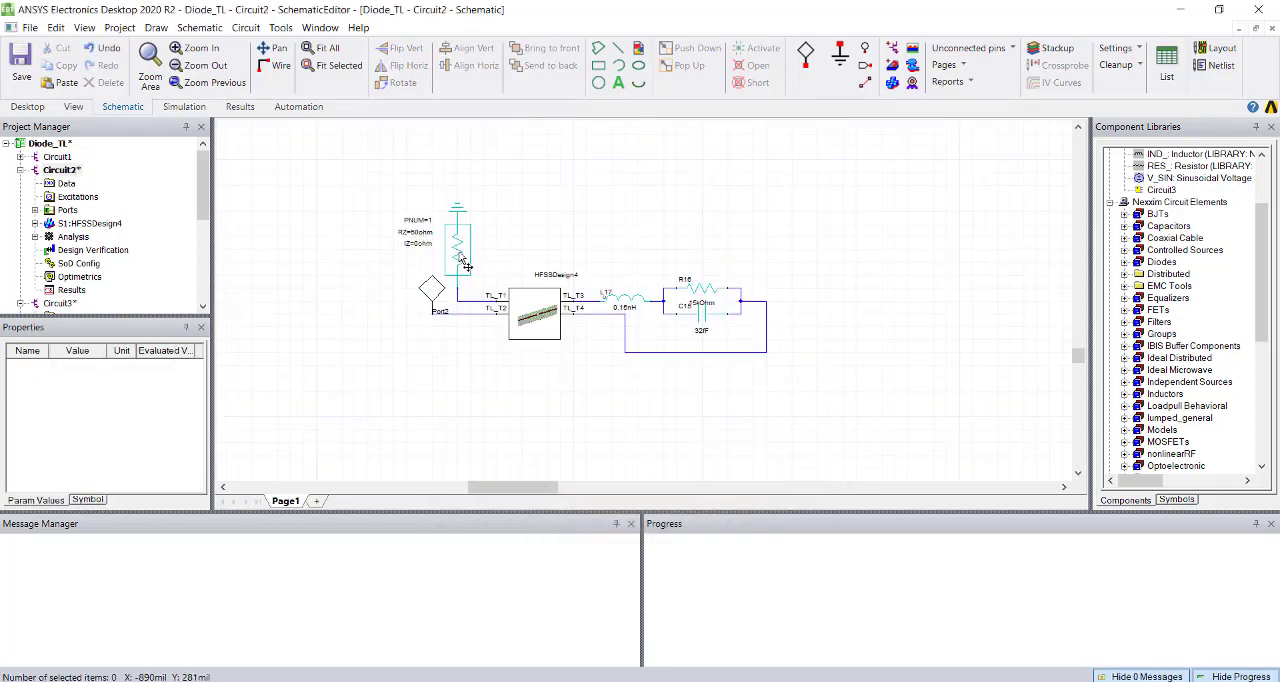
Change the symbol of Port2 to Microwave Port and shift Port1 slightly away from it on the schematic.
double_click(430, 295)
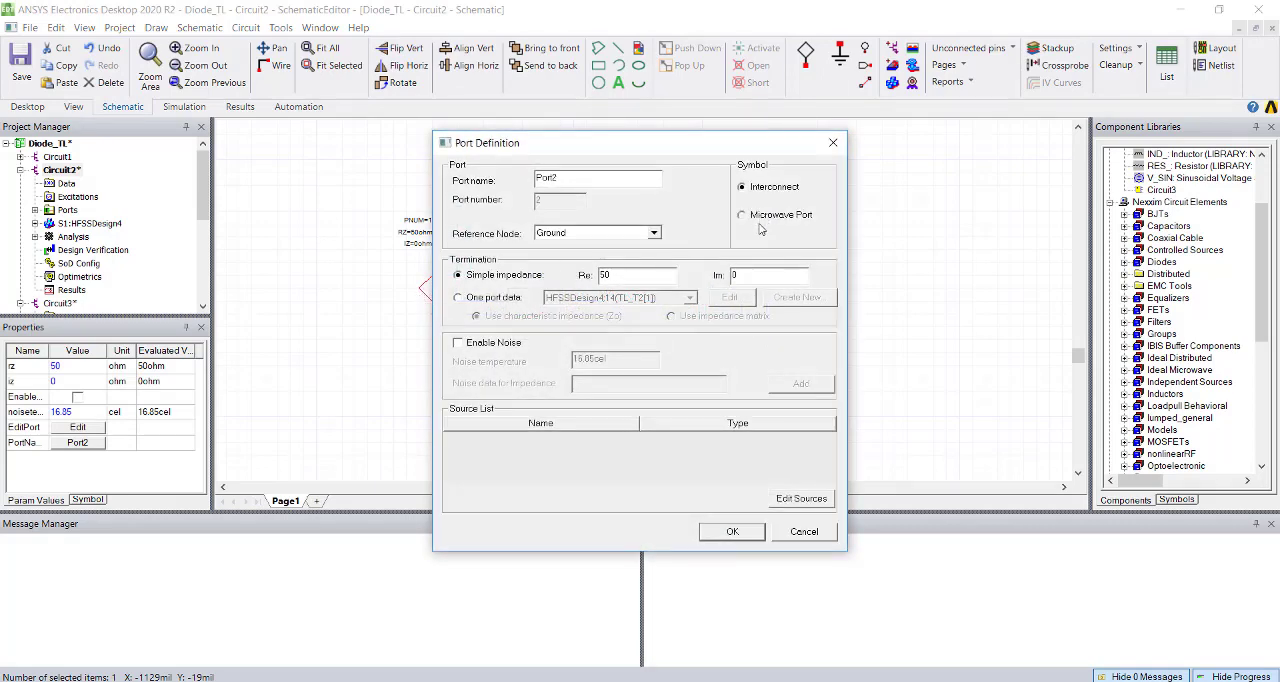
left_click(716, 536)
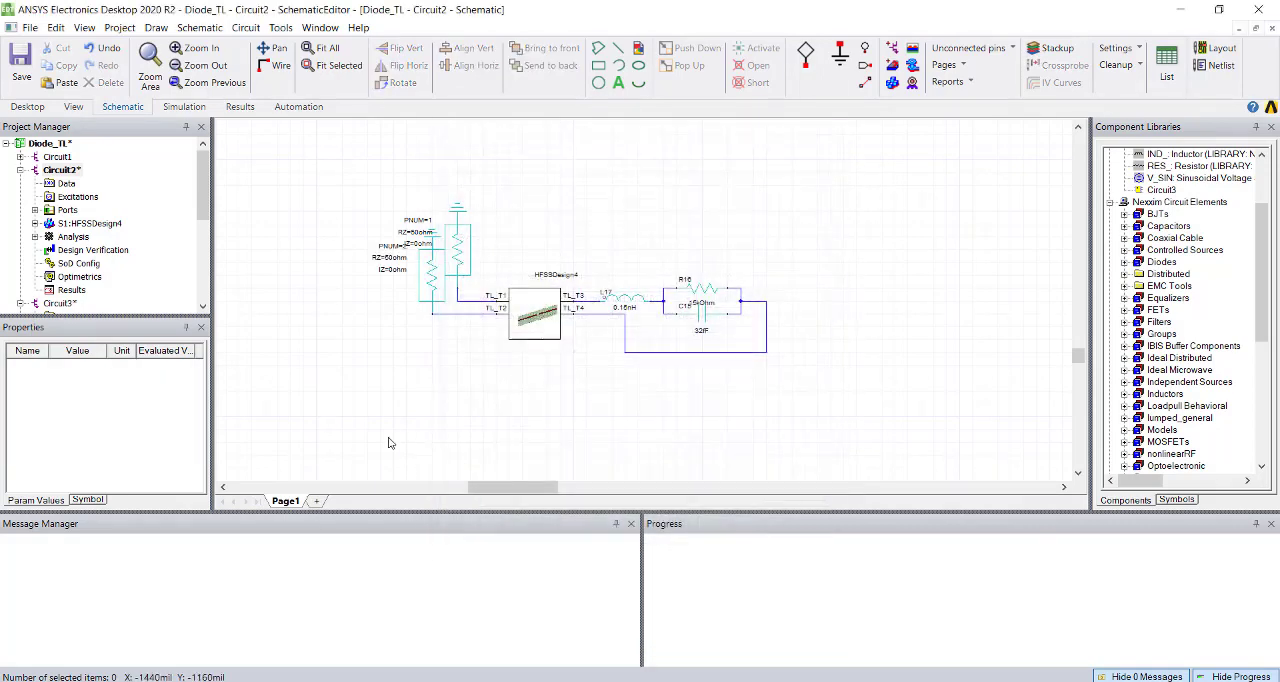
left_click(476, 250)
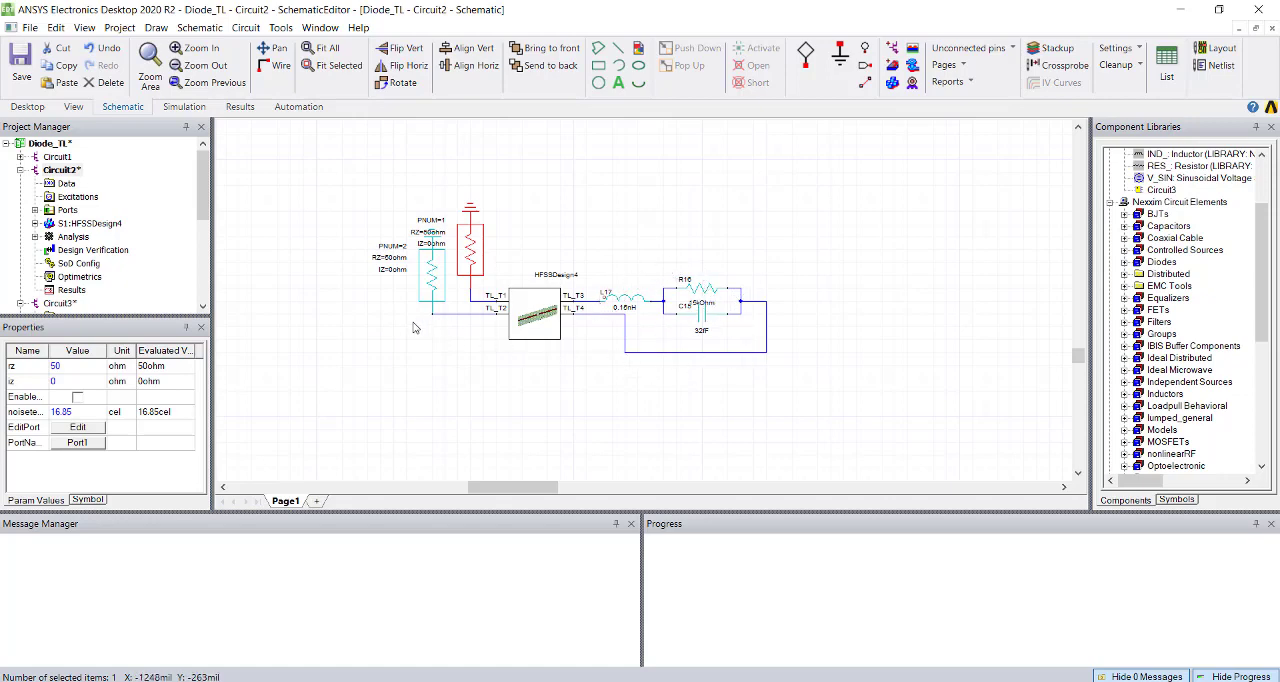
Add a sinusoidal voltage source to Port1 in its port definition.
double_click(485, 258)
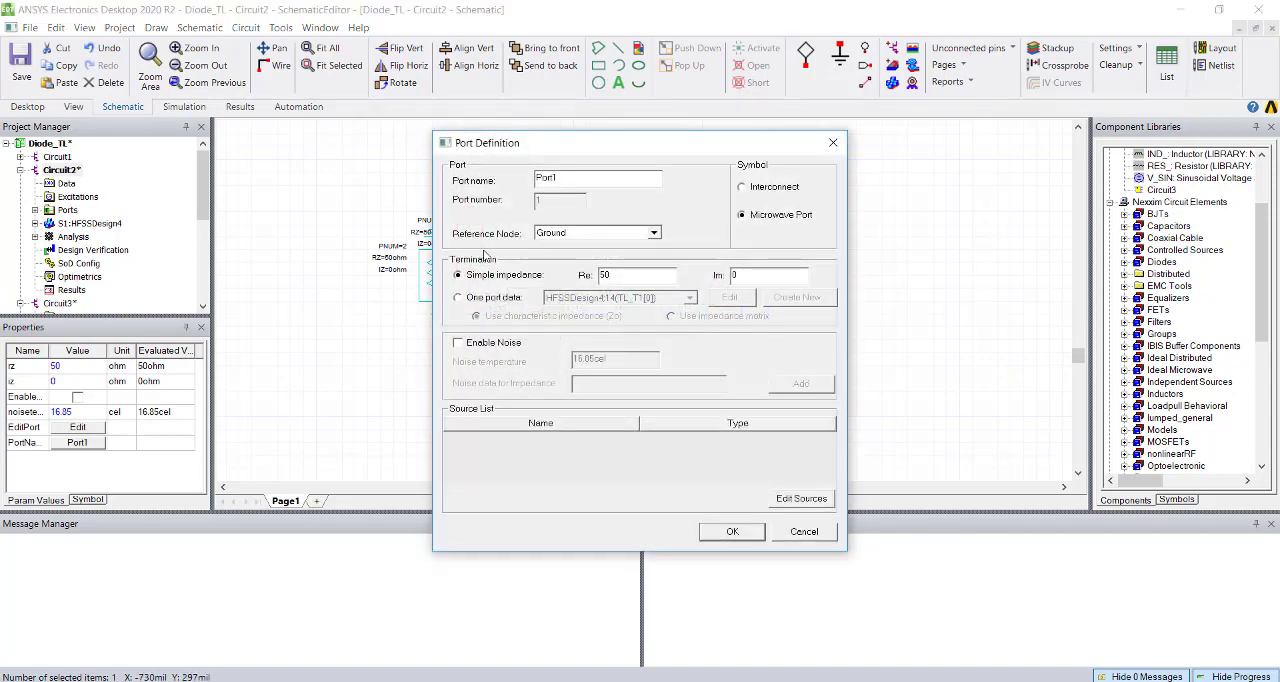
left_click(790, 499)
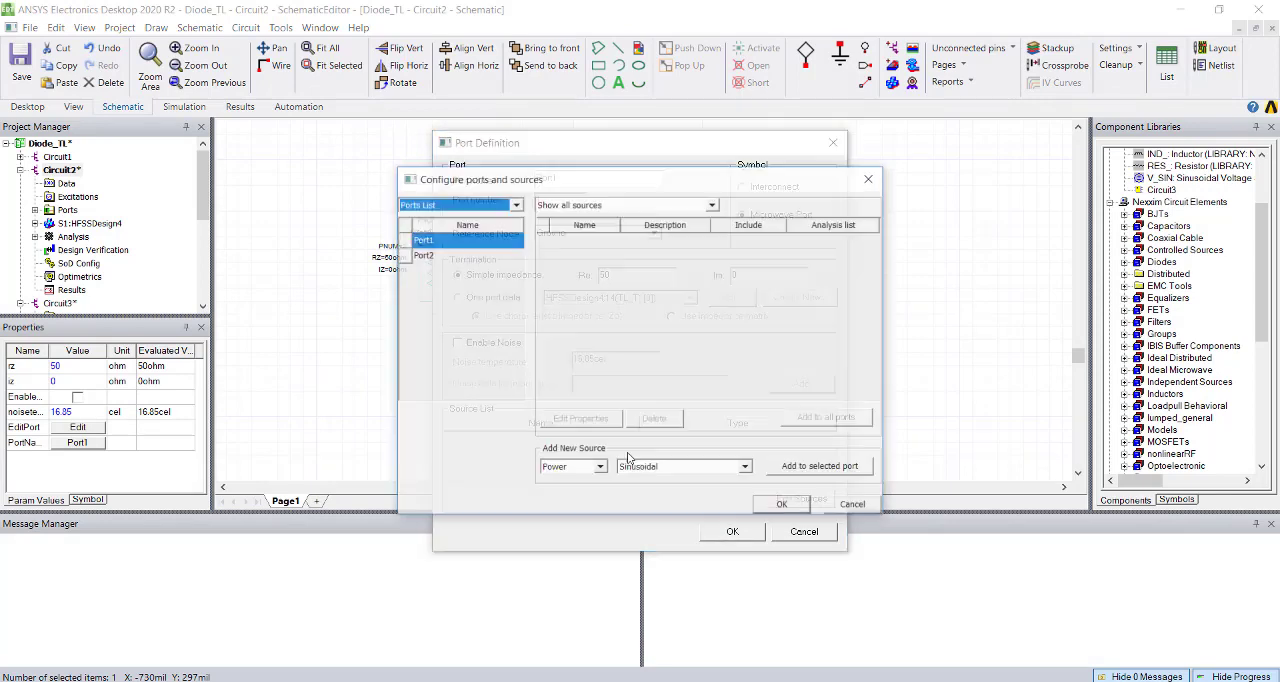
left_click(601, 468)
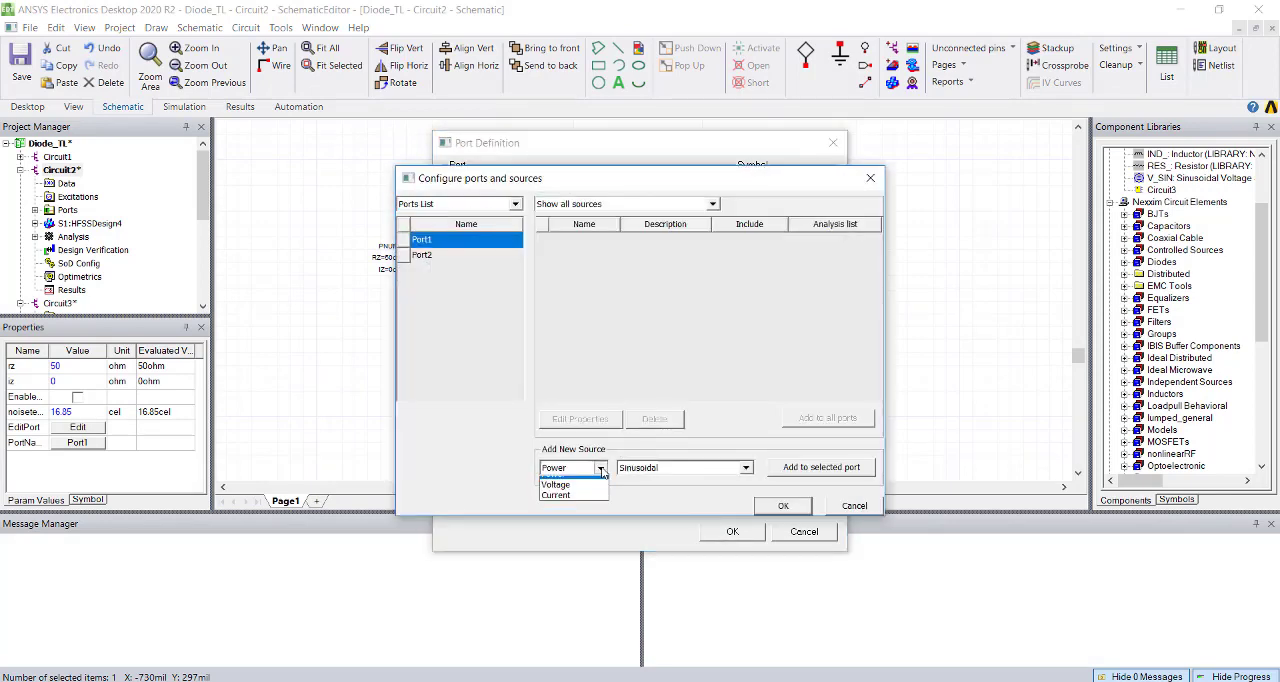
left_click(556, 492)
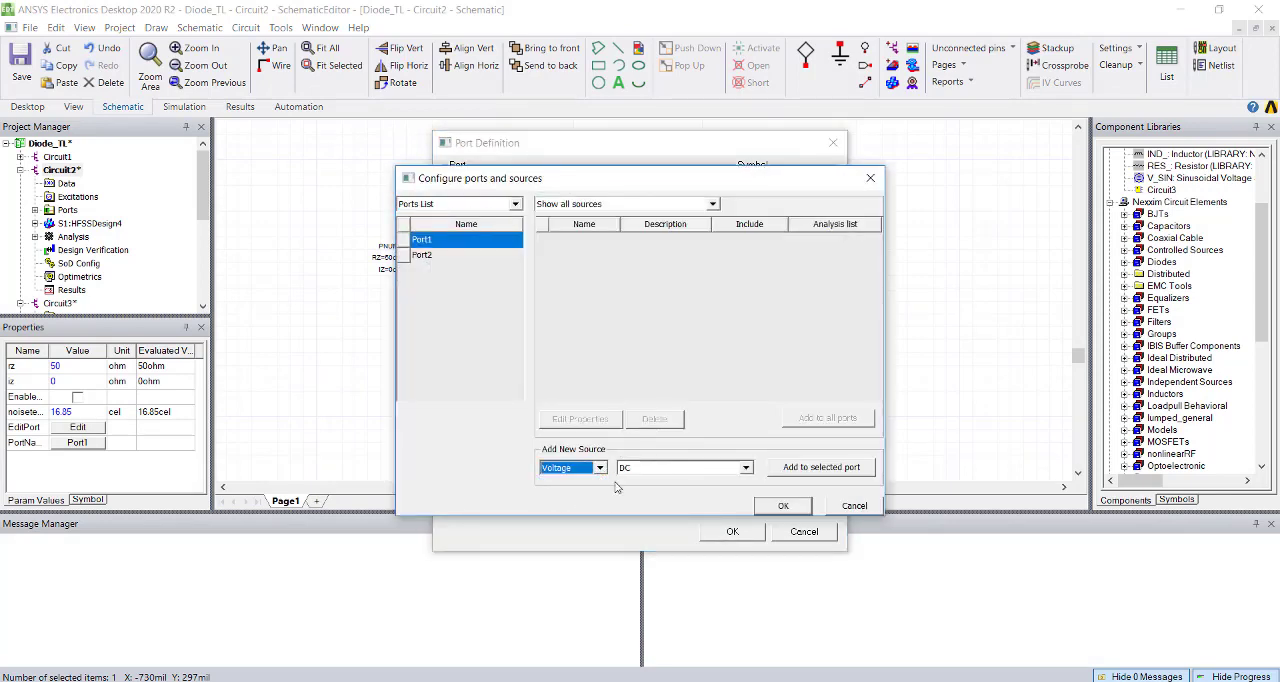
left_click(746, 468)
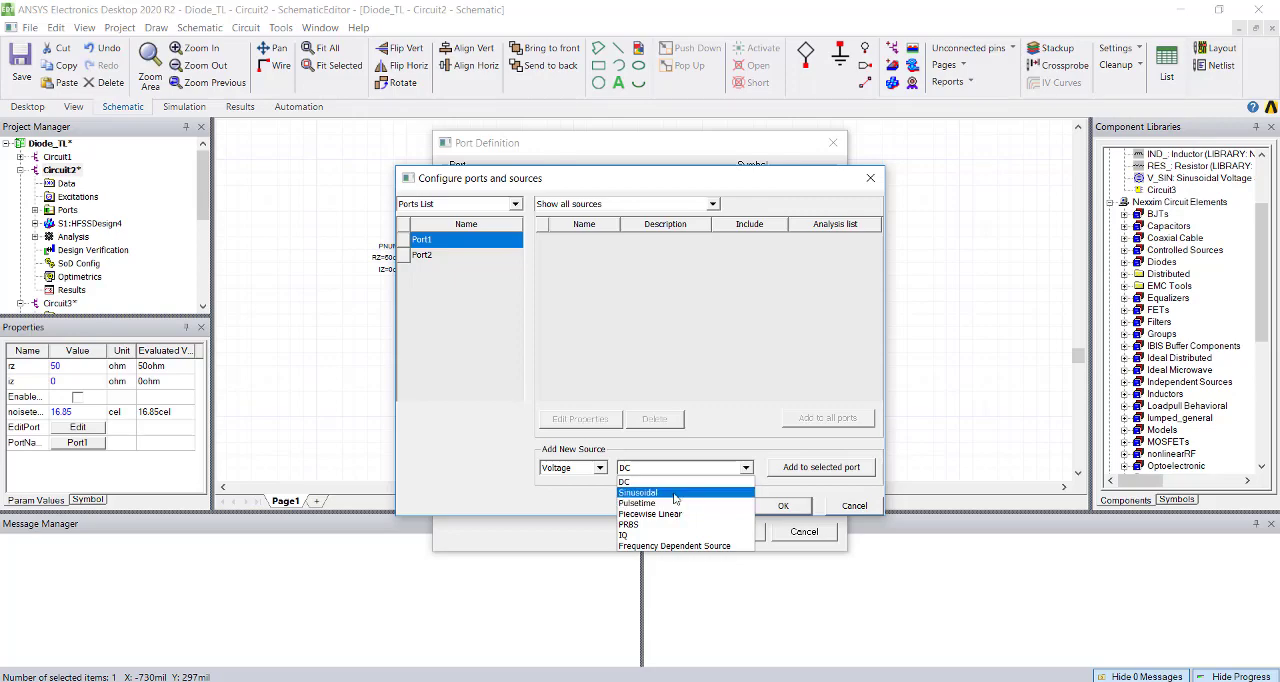
left_click(675, 493)
left_click(815, 467)
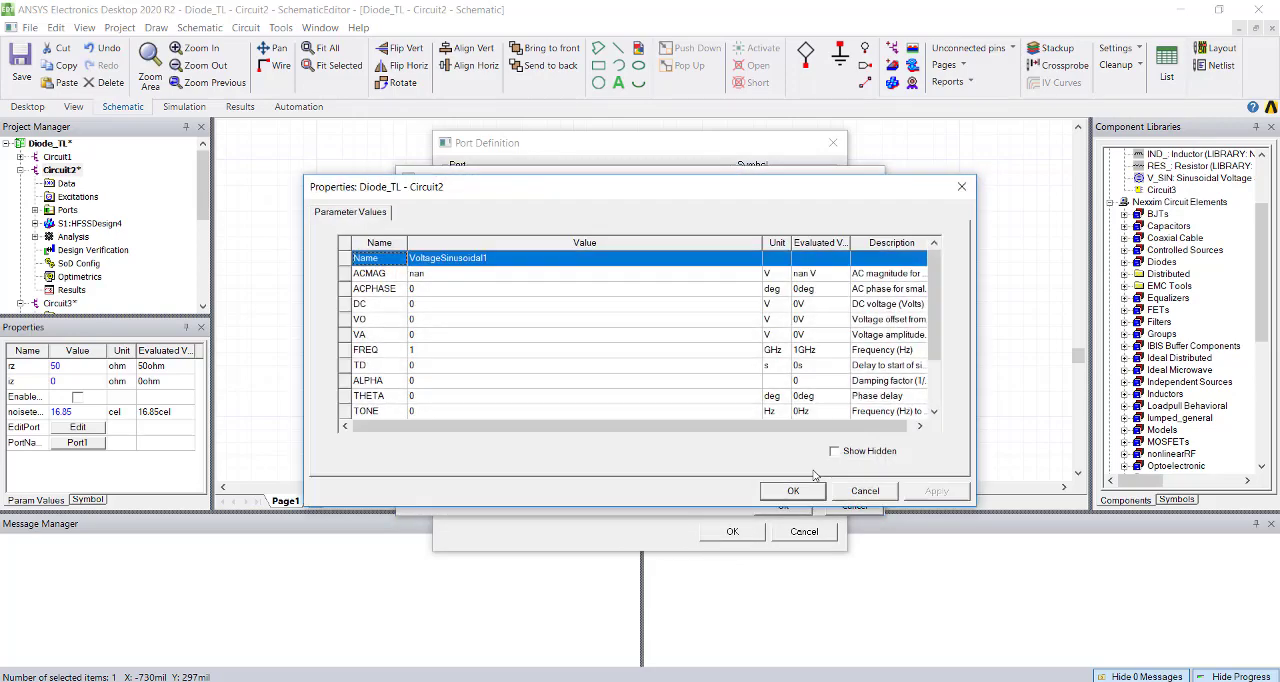
Set the Port1 source's ACMAG to 20*sqrt(1) V and accept the source and port definitions.
left_click(440, 274)
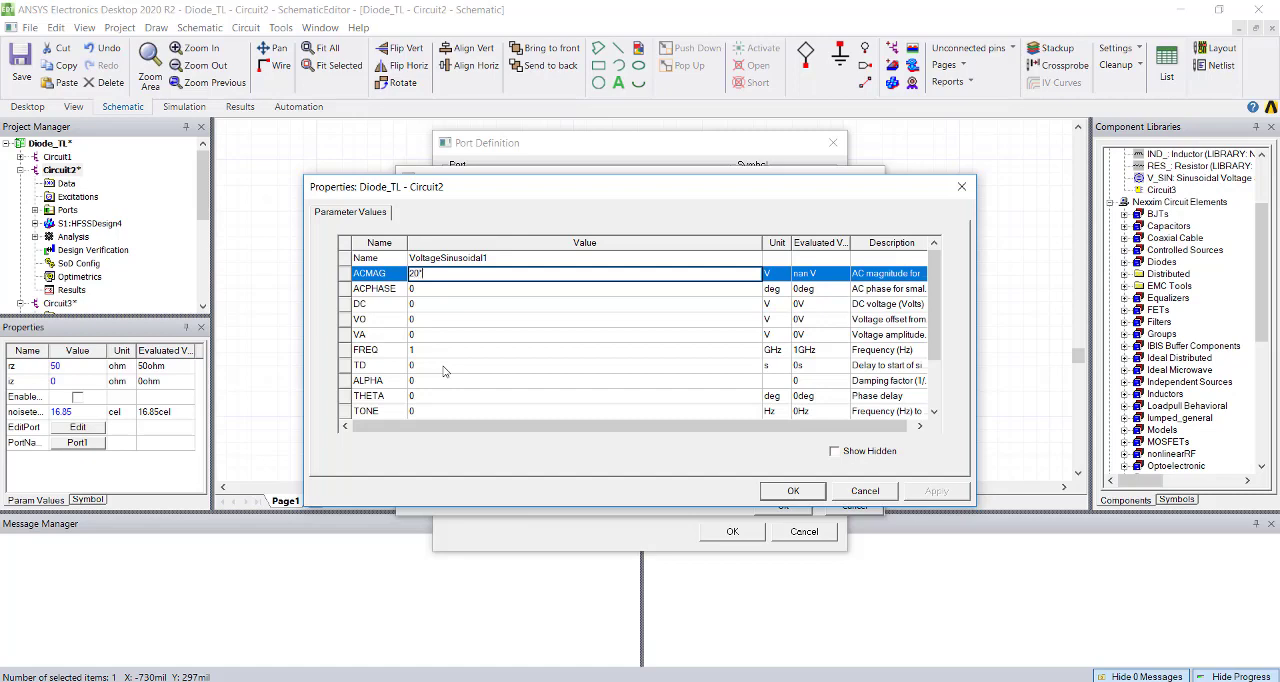
type("sqrt")
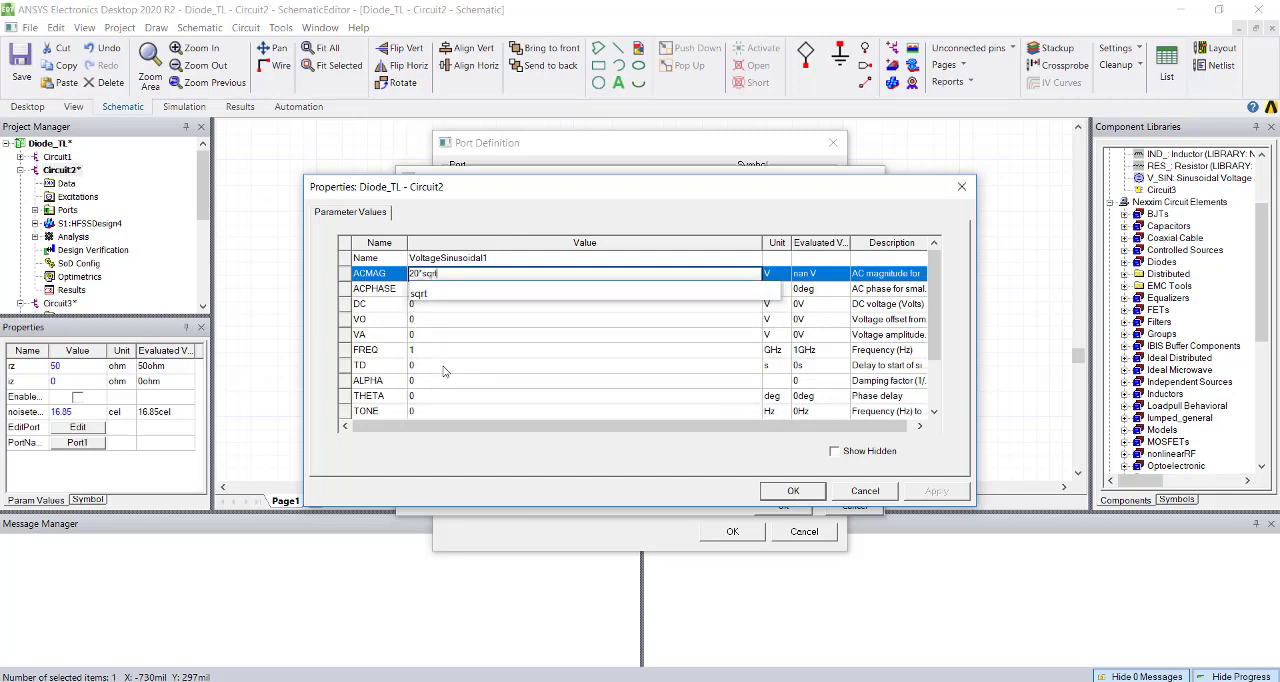
type("(1")
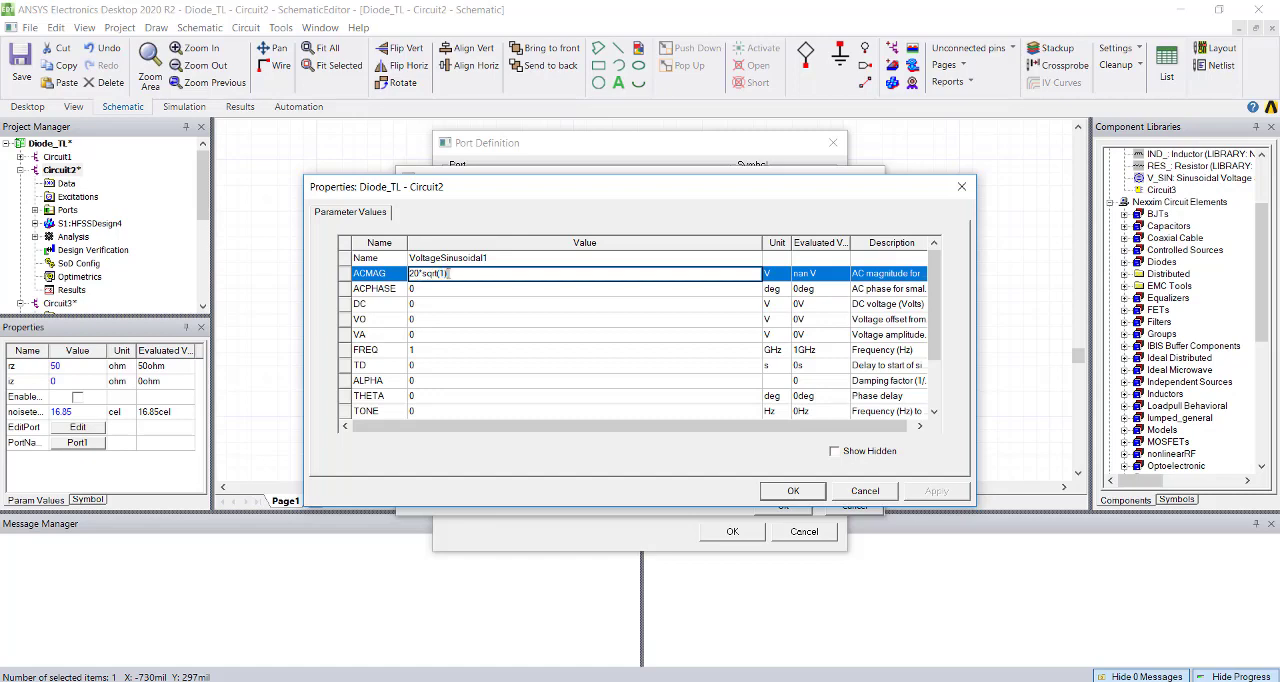
left_click_drag(441, 273, 410, 273)
left_click(640, 292)
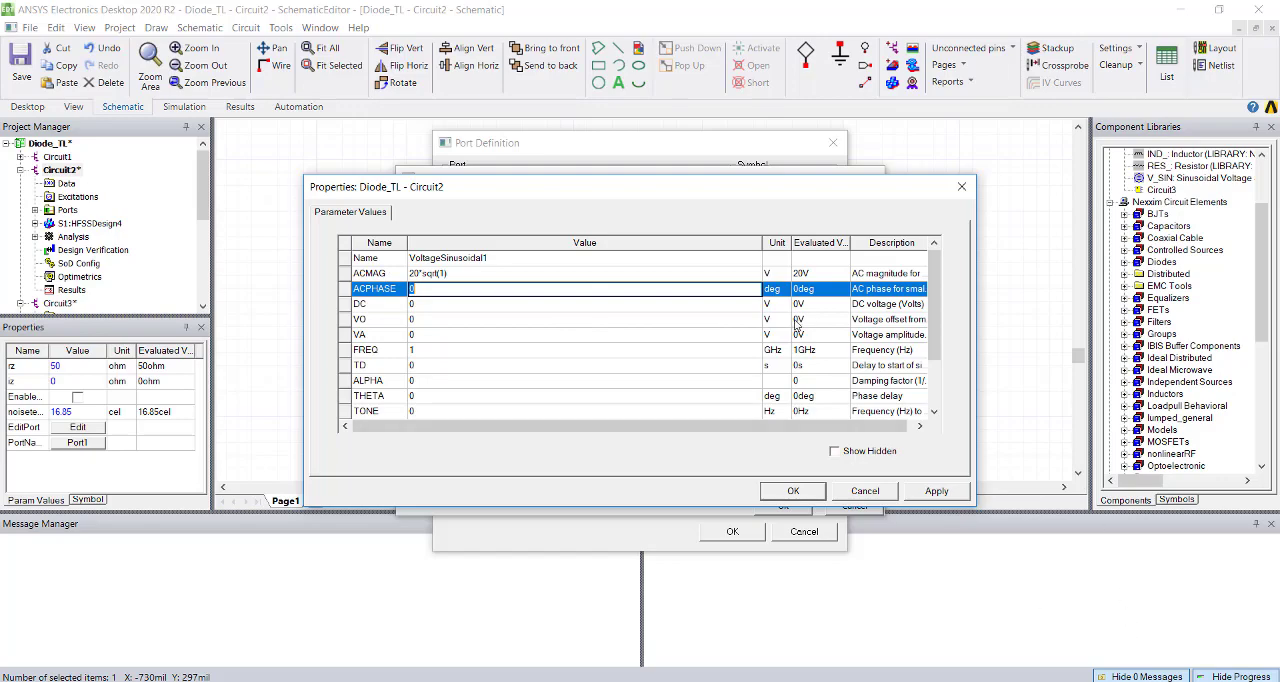
left_click(793, 492)
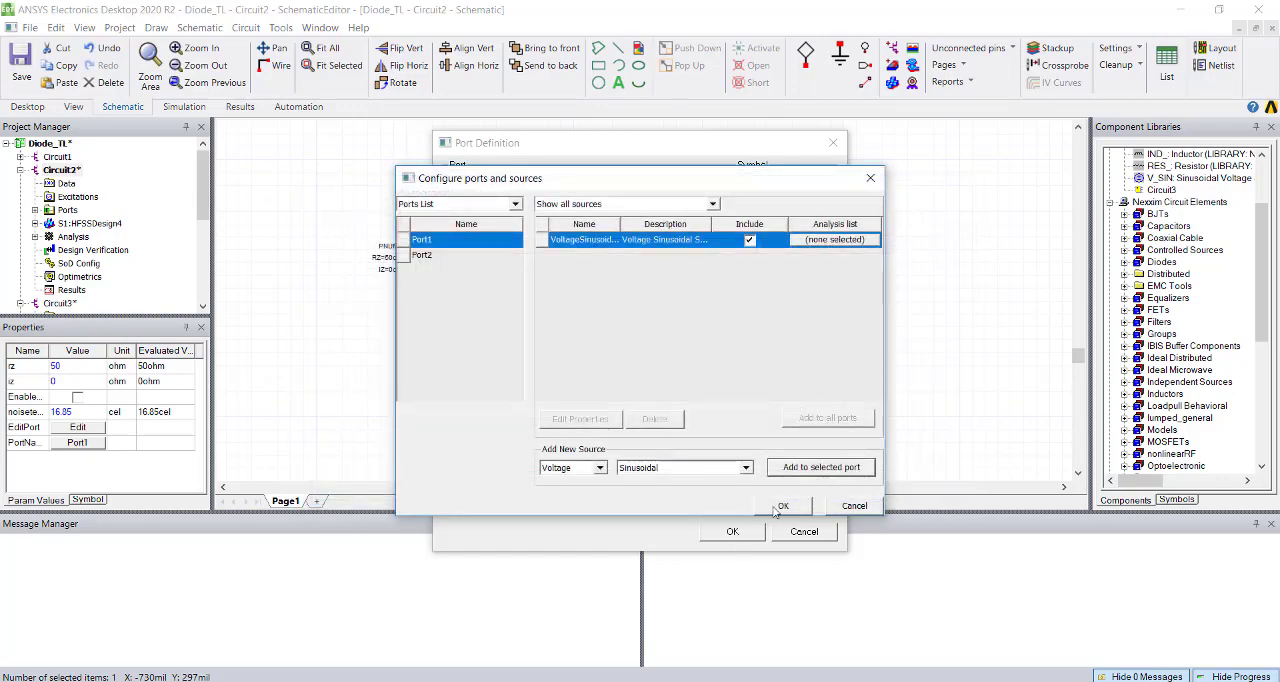
left_click(780, 506)
left_click(732, 531)
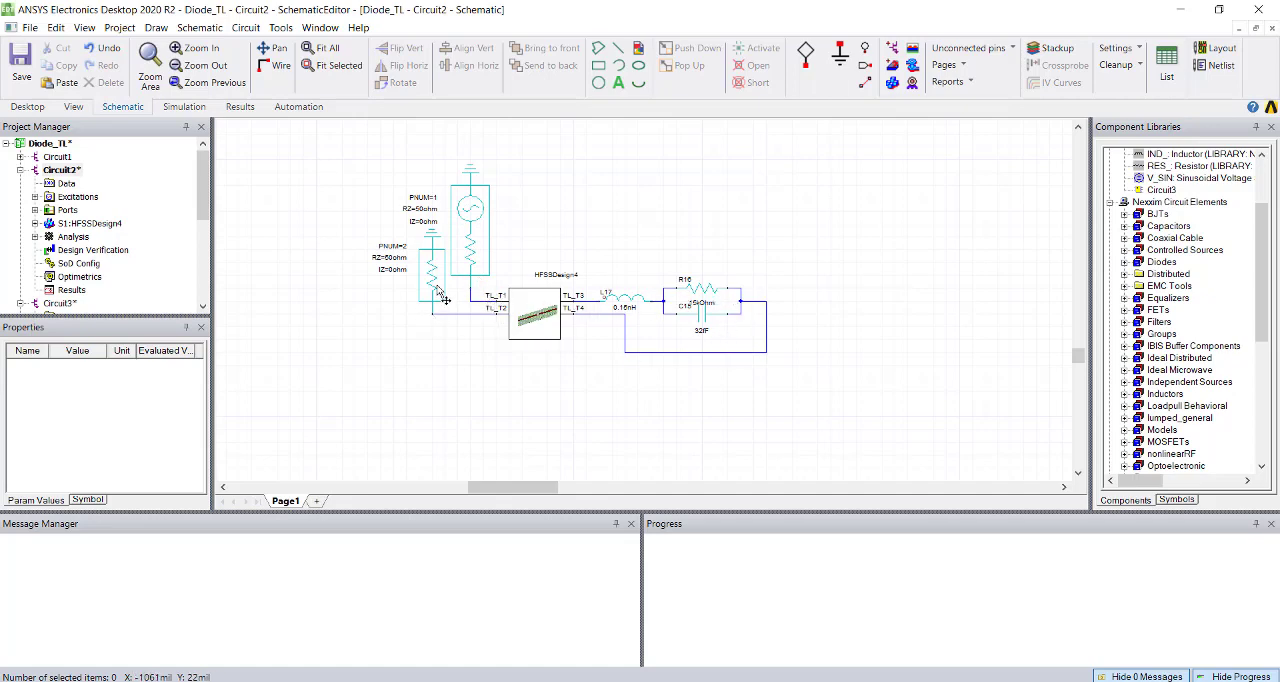
Expand the Analysis branch of Circuit2 and try to add a Nexxim Linear Network Analysis setup.
left_click(35, 238)
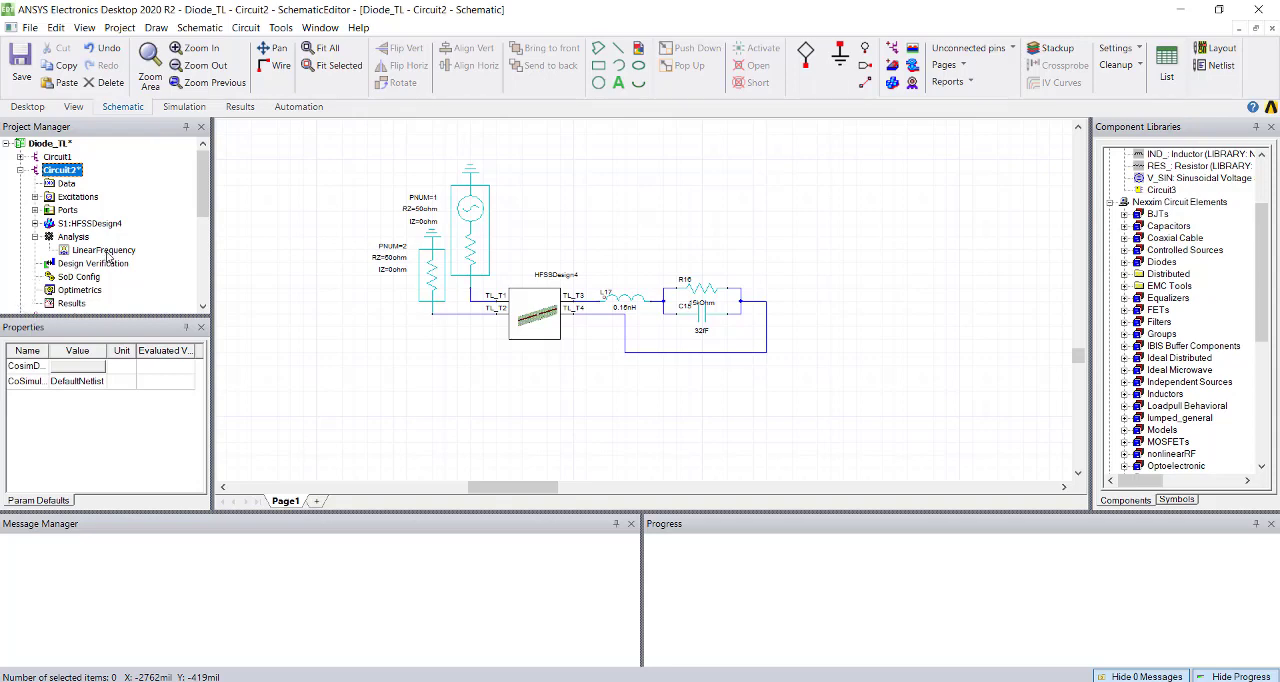
right_click(74, 240)
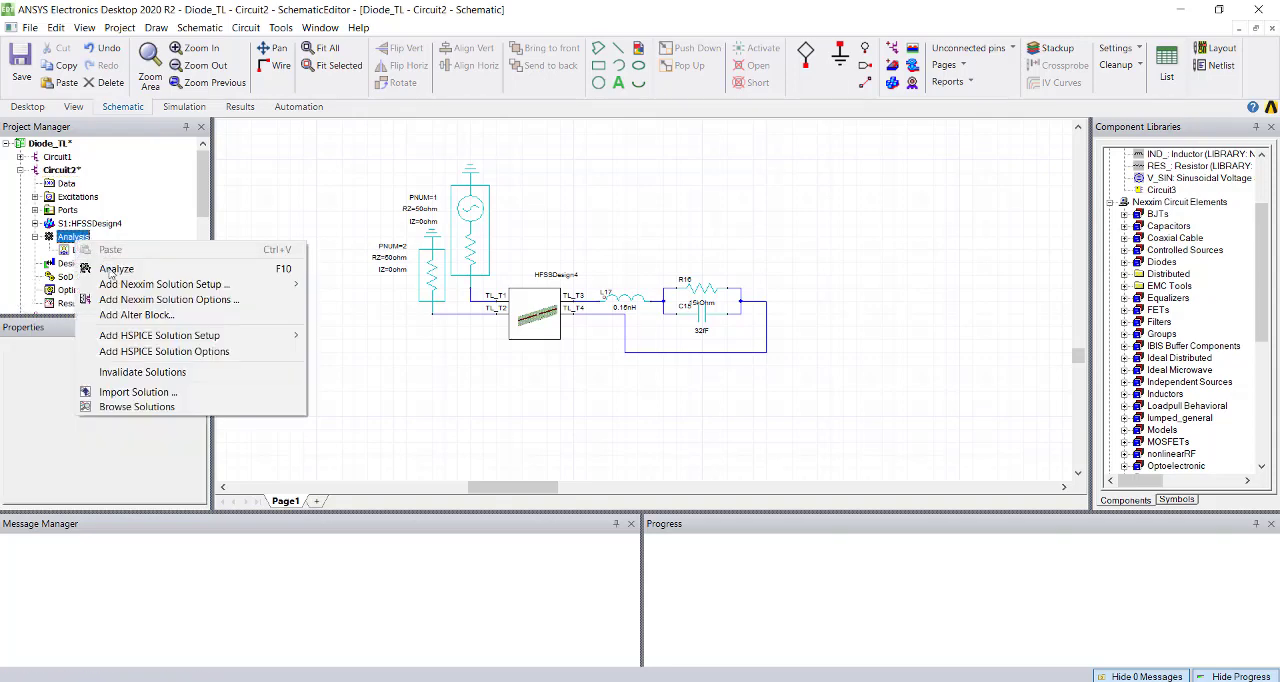
mouse_move(117, 287)
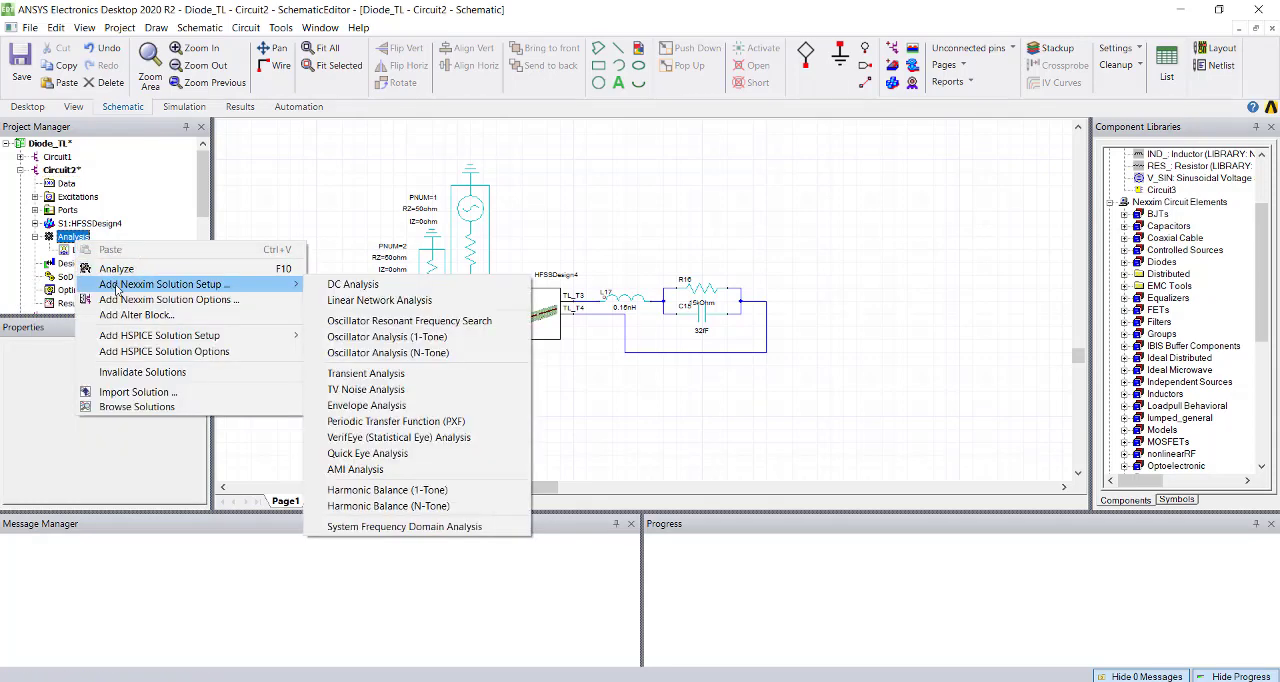
left_click(387, 302)
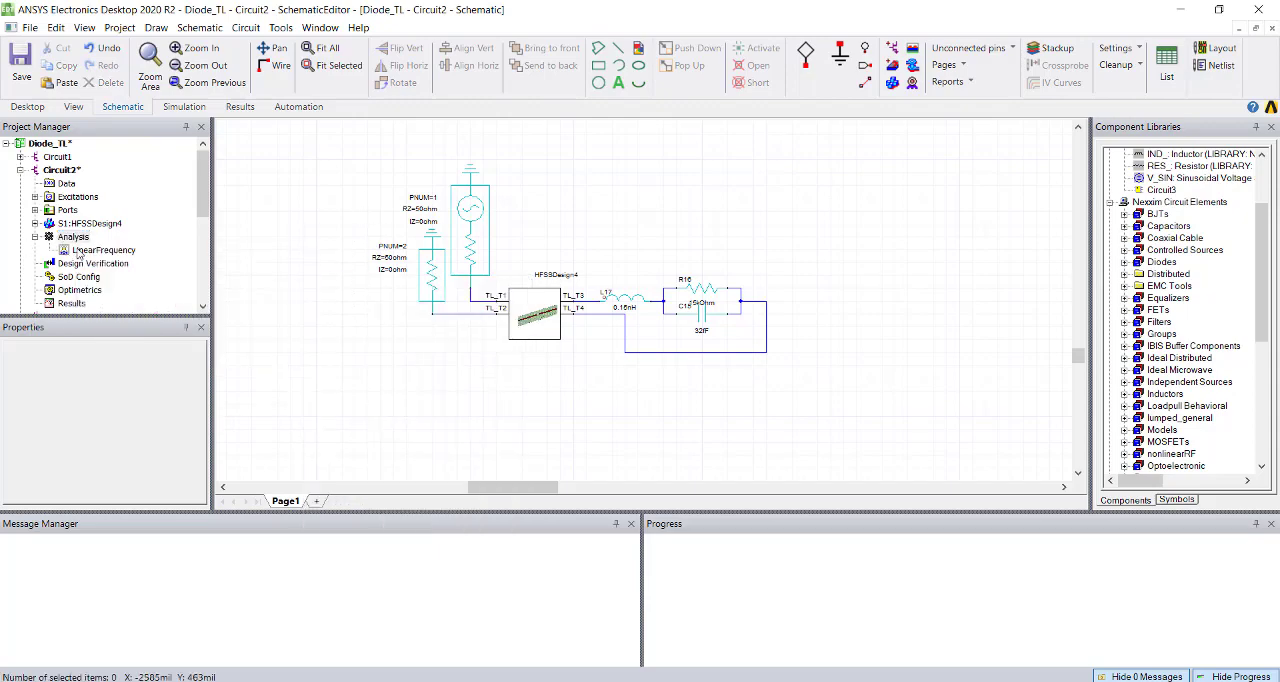
Re-enter the Freq sweep of the LinearFrequency setup as a linear count from 1 GHz to 5 GHz with 1001 points.
double_click(80, 251)
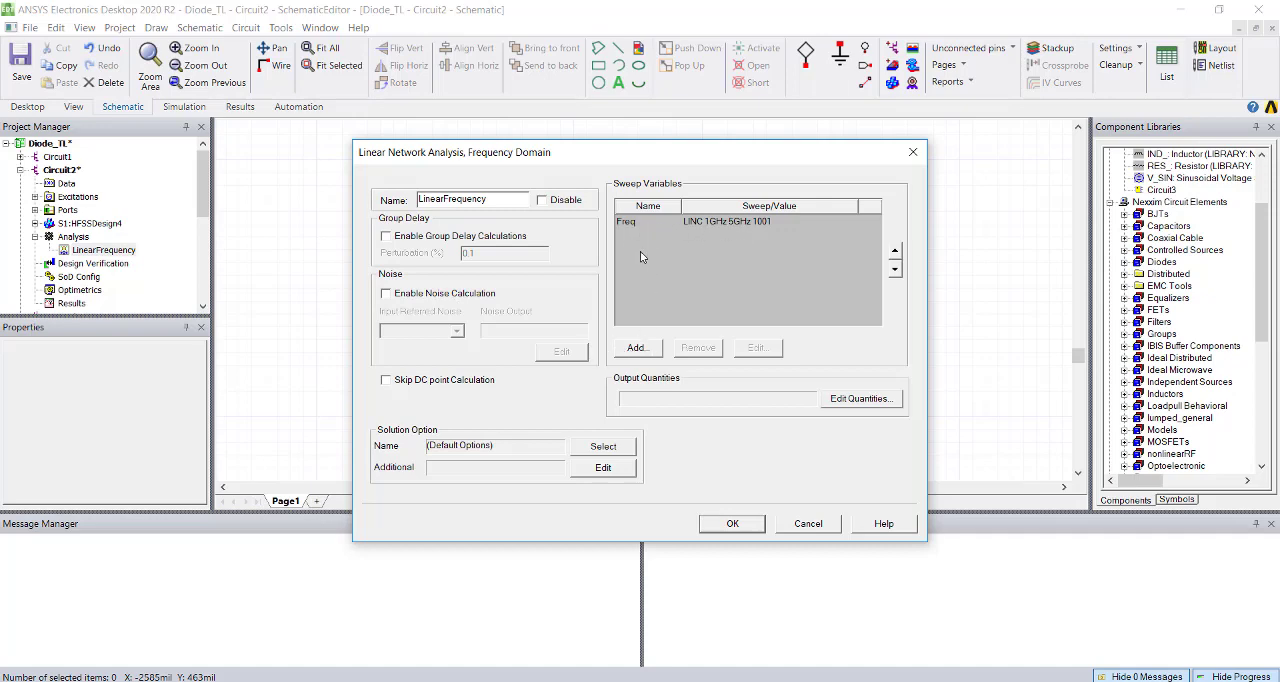
left_click(635, 349)
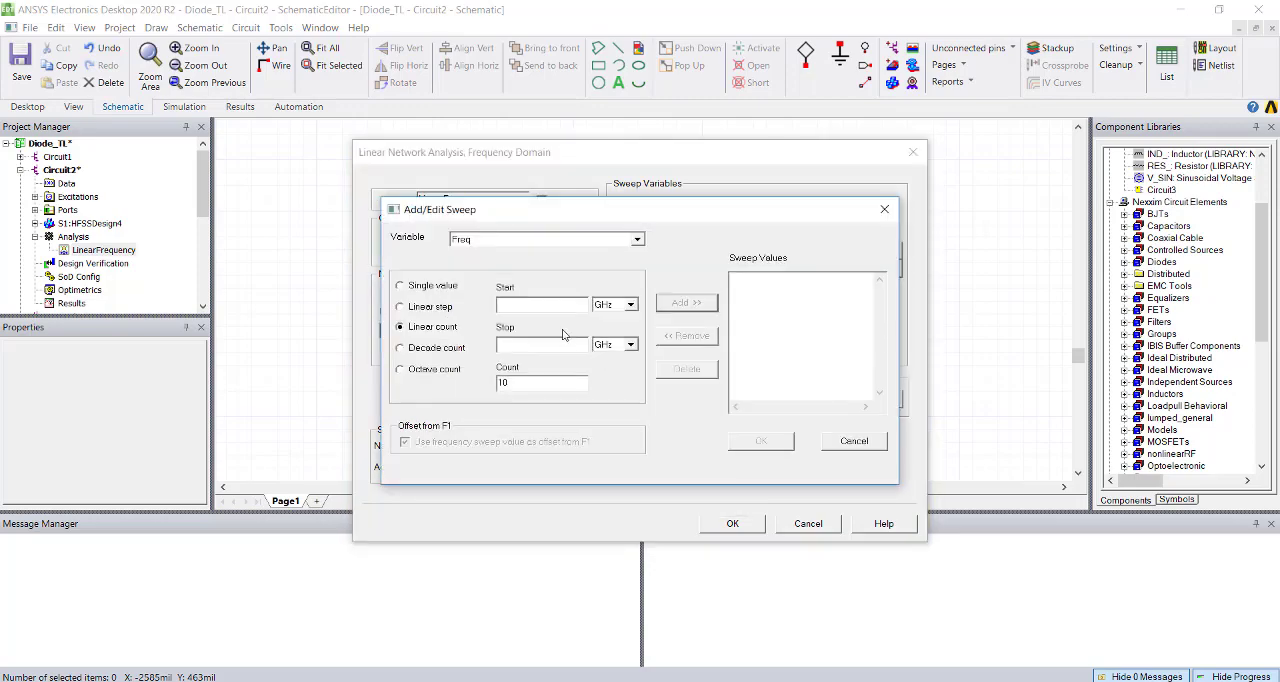
left_click(860, 444)
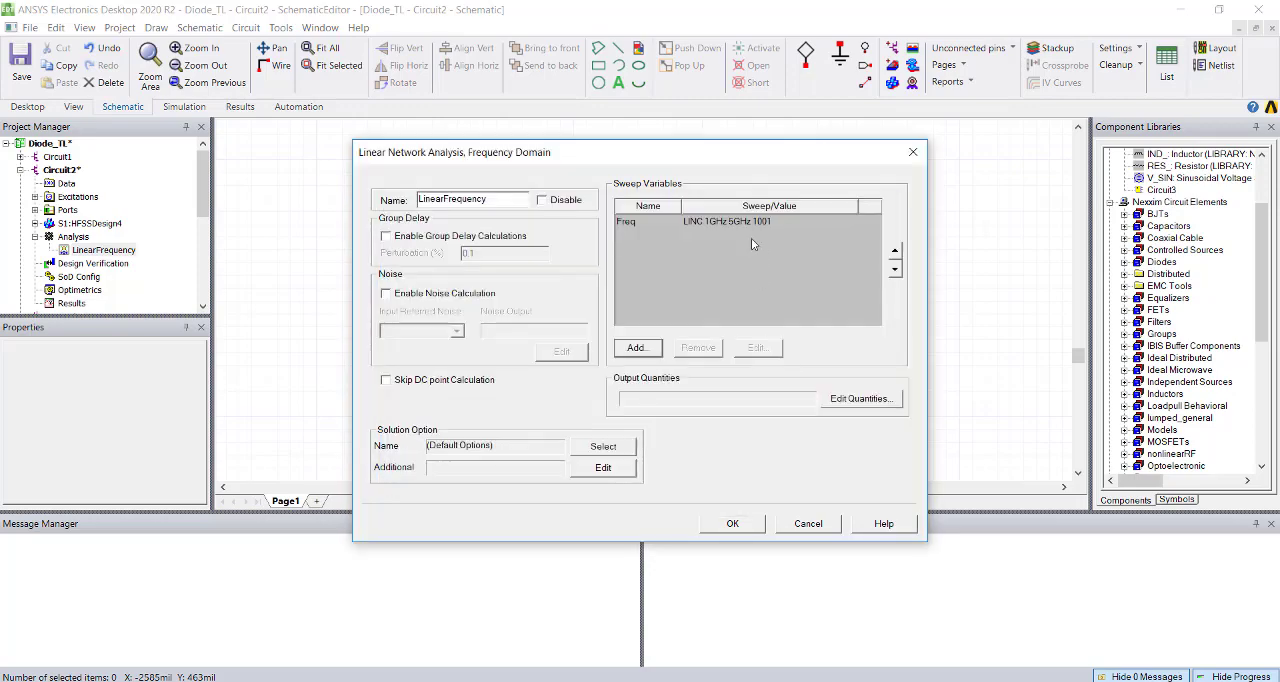
left_click(738, 224)
left_click(757, 347)
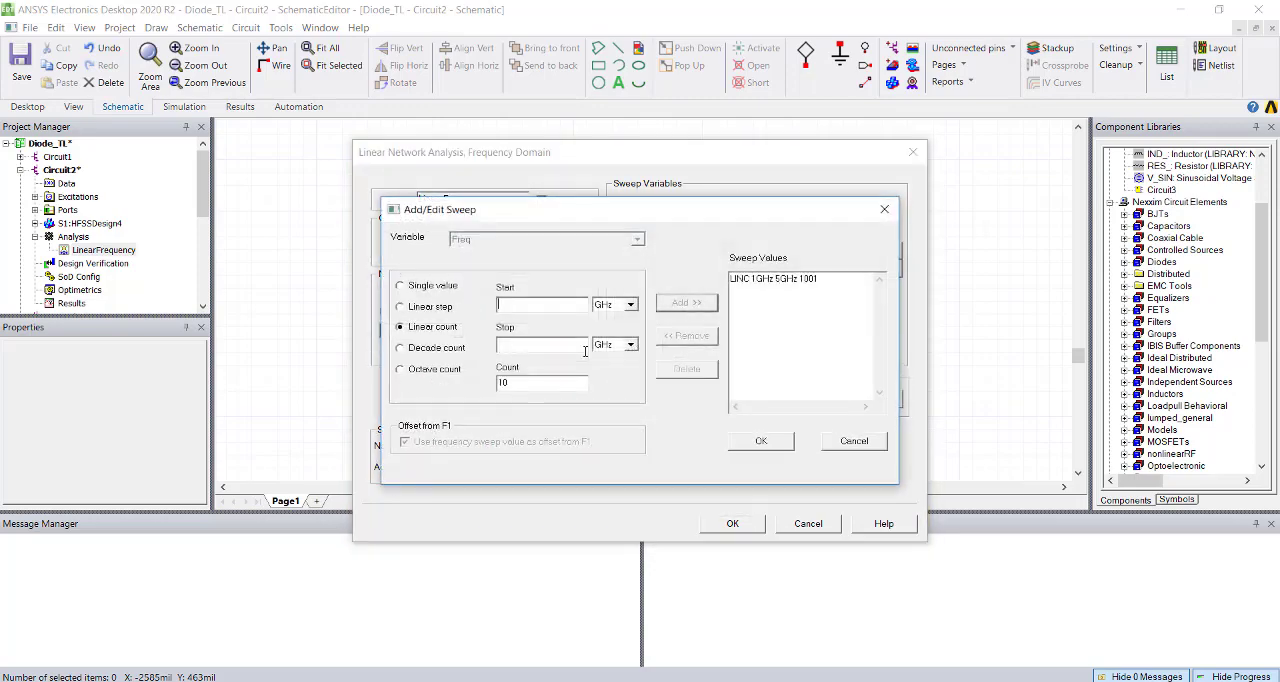
left_click(801, 279)
left_click(698, 340)
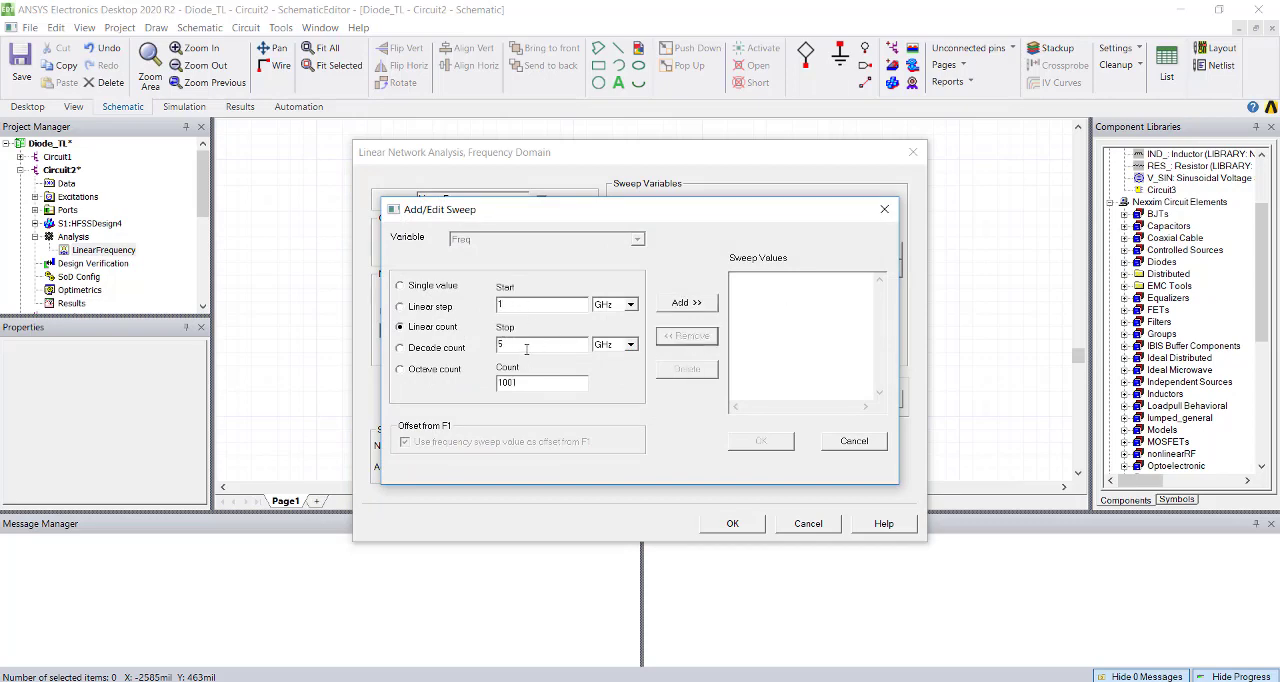
left_click(526, 347)
double_click(518, 381)
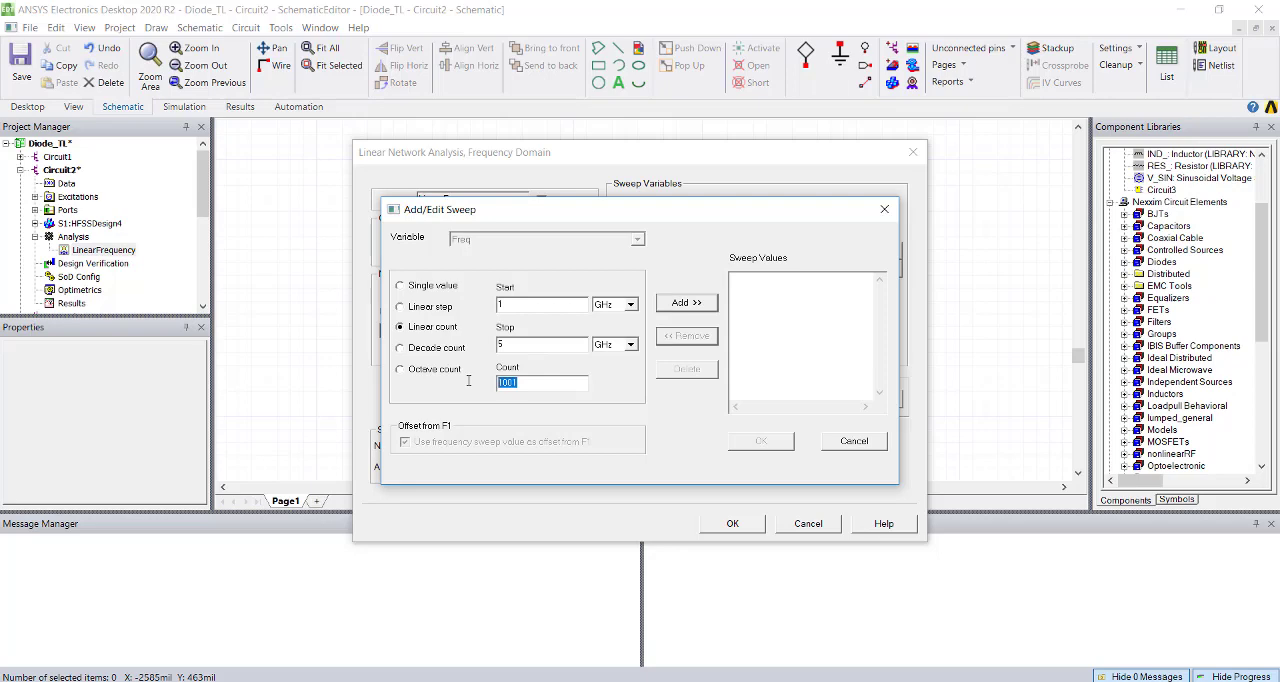
left_click(688, 302)
left_click(763, 441)
left_click(732, 523)
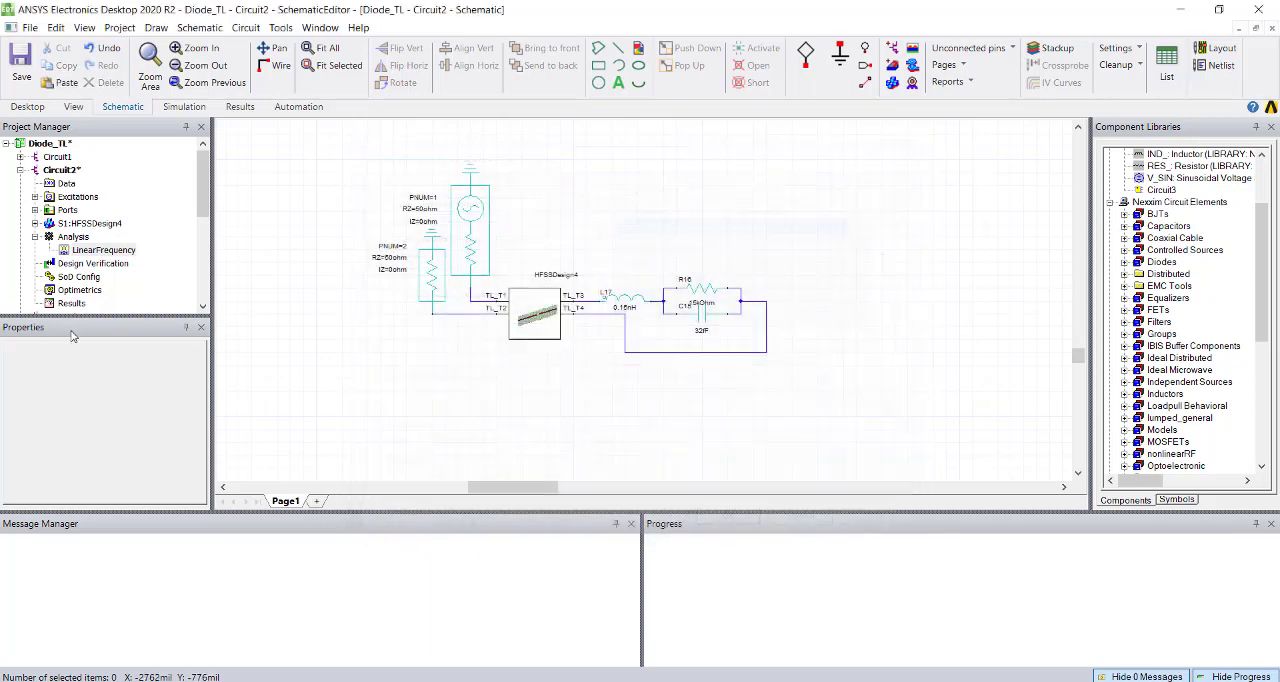
Analyze the LinearFrequency setup of Circuit2.
right_click(96, 250)
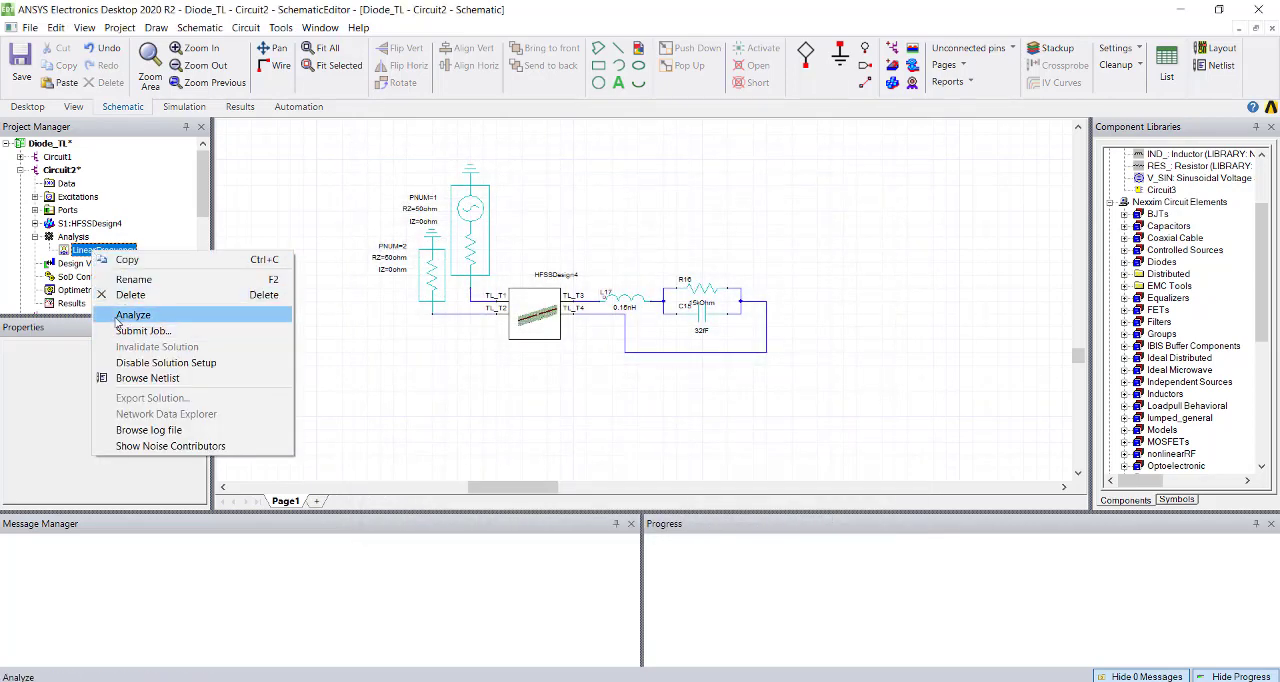
left_click(591, 370)
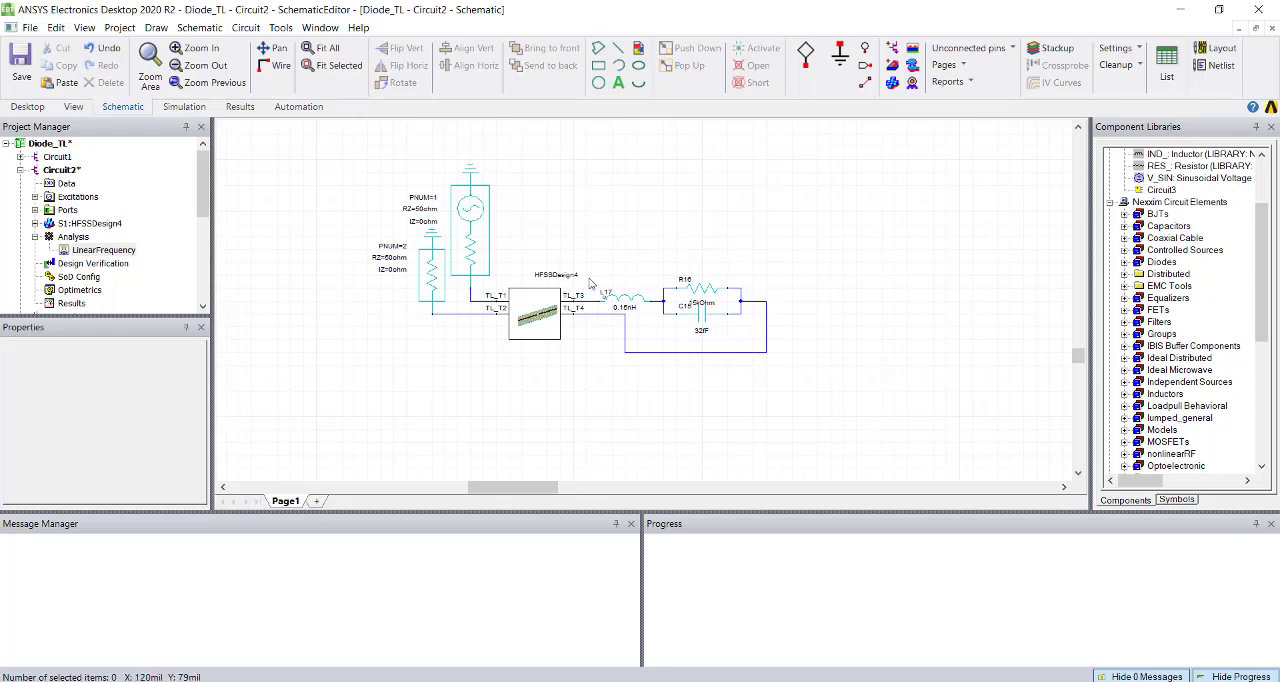
right_click(96, 250)
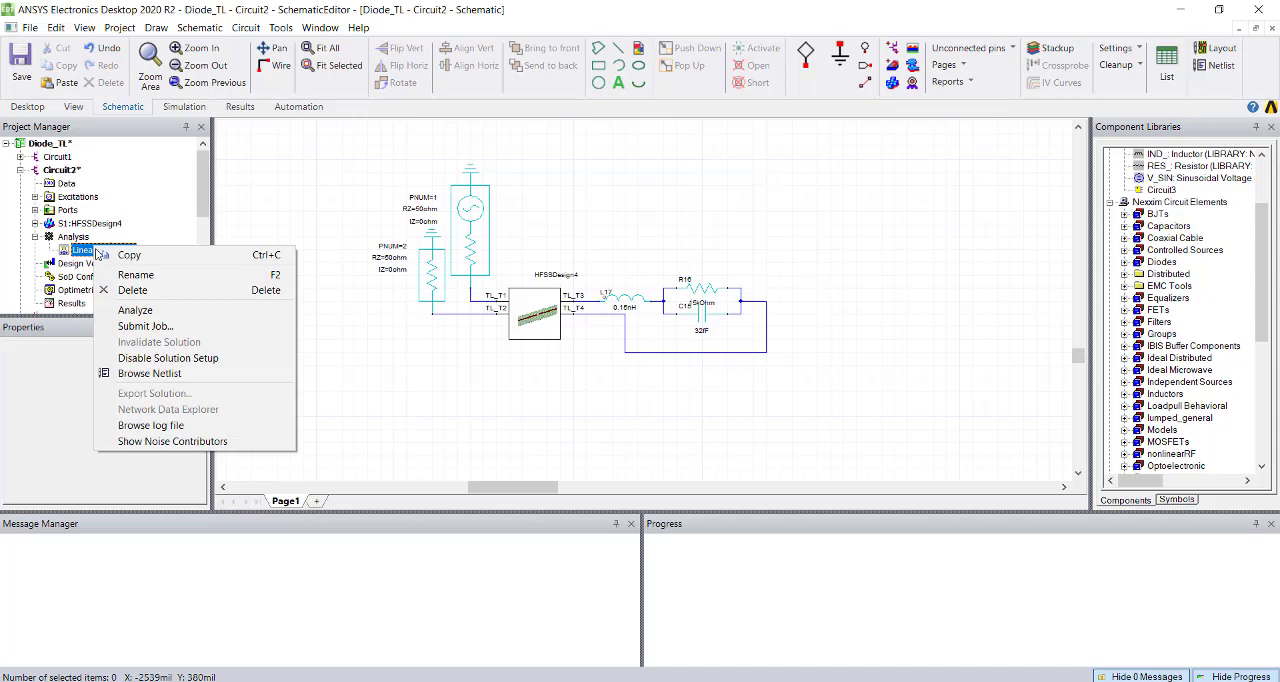
left_click(135, 311)
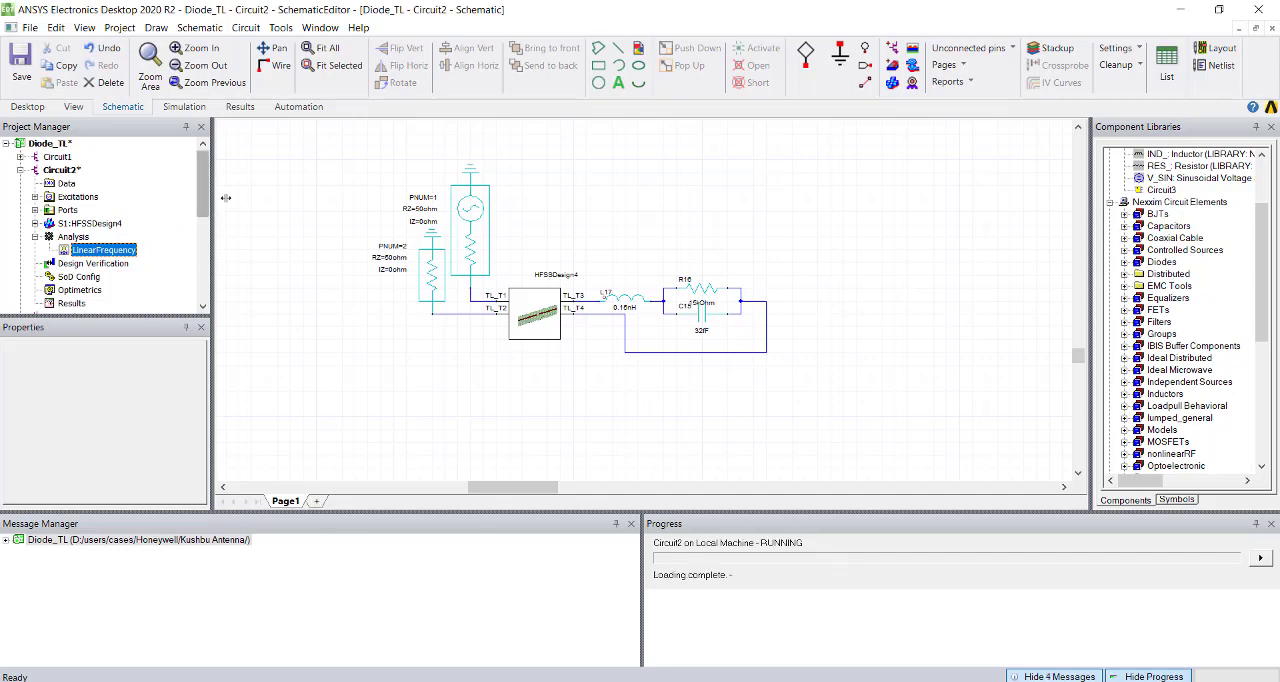
Create a rectangular S-parameter report of dB(S(Port2,Port1)) over Freq from Circuit2's LinearFrequency solution.
scroll(130, 280, "down", 2)
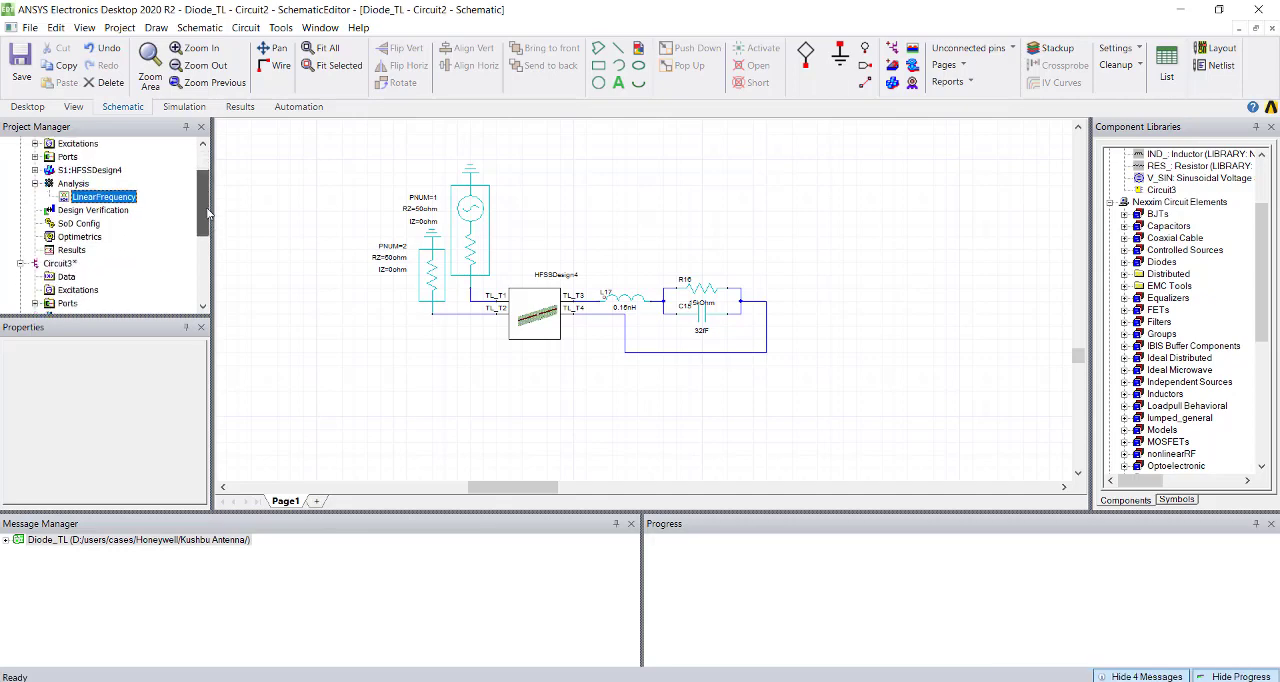
right_click(70, 237)
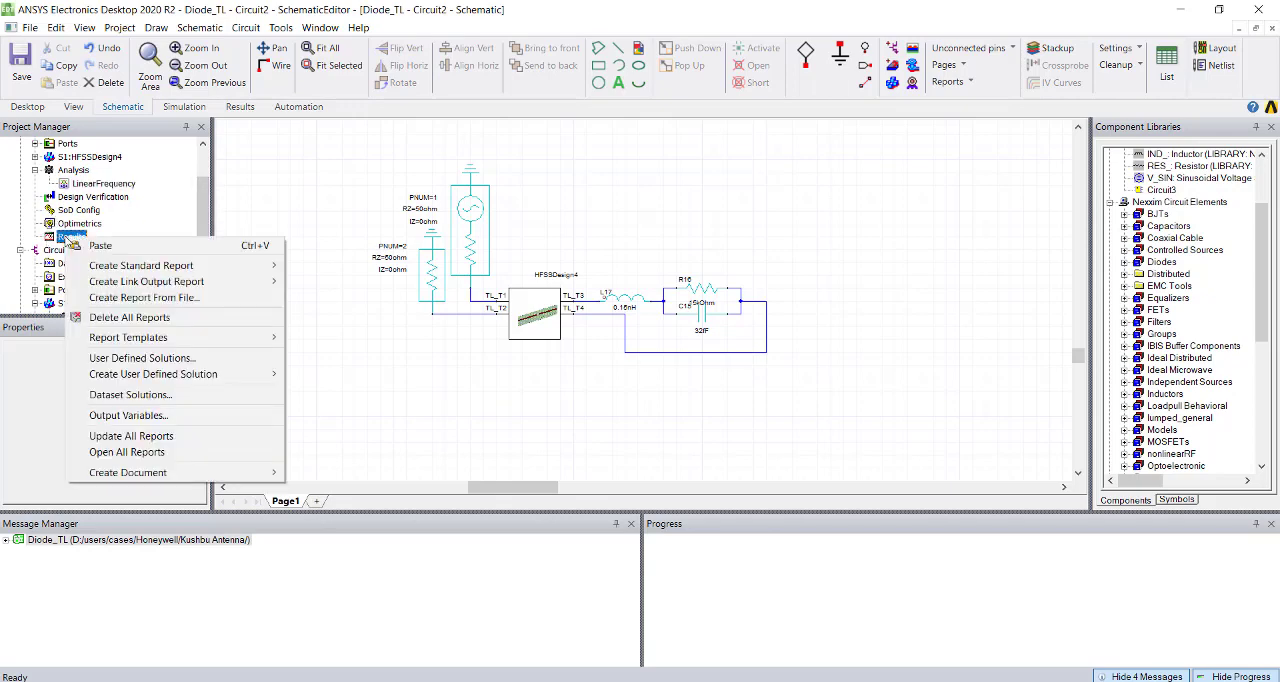
mouse_move(183, 270)
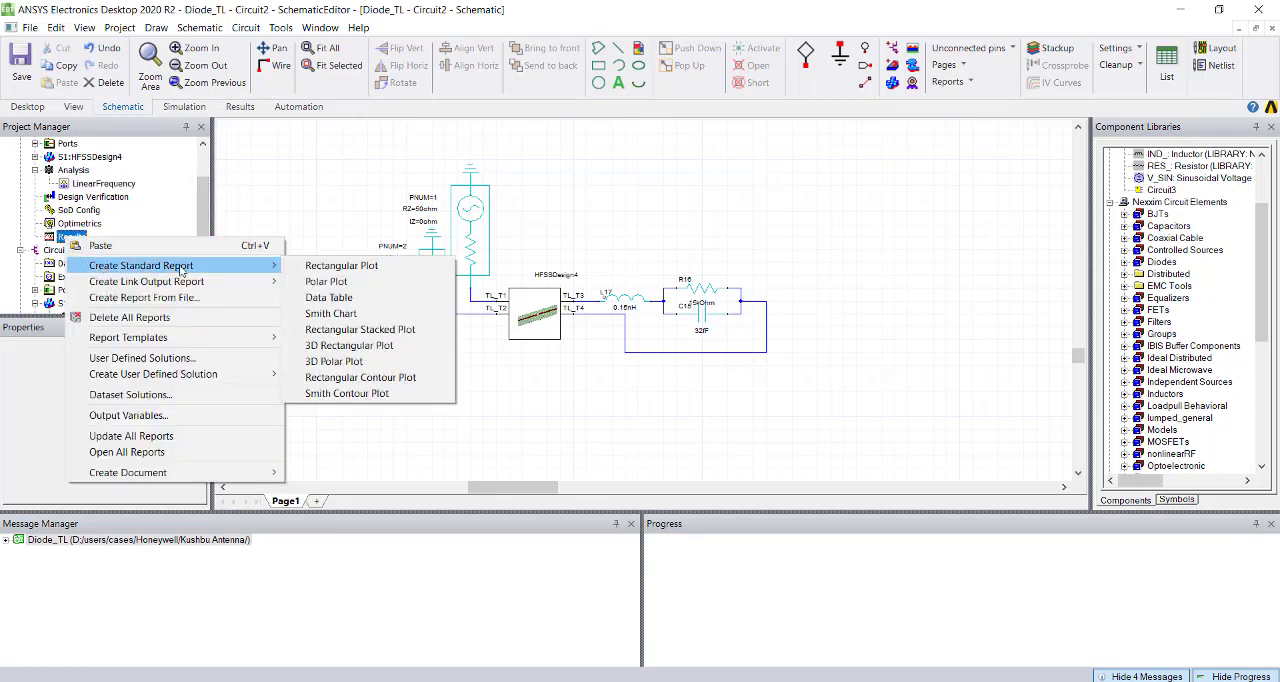
left_click(345, 266)
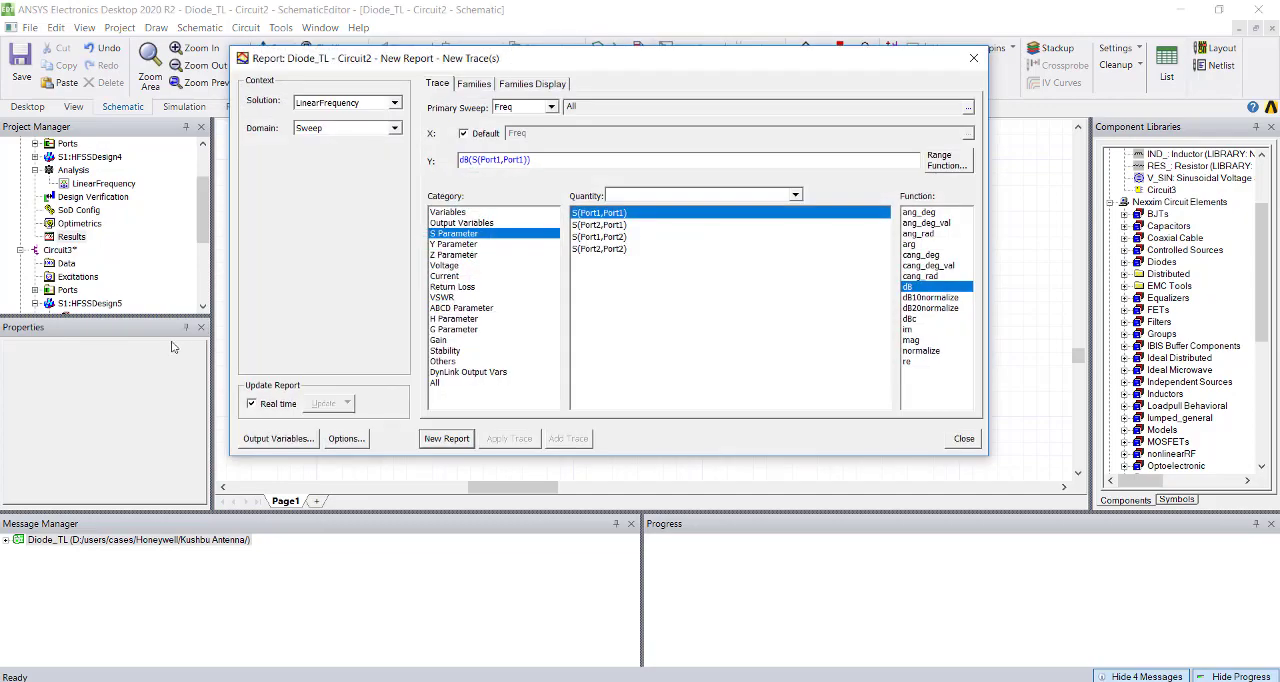
left_click_drag(573, 64, 687, 388)
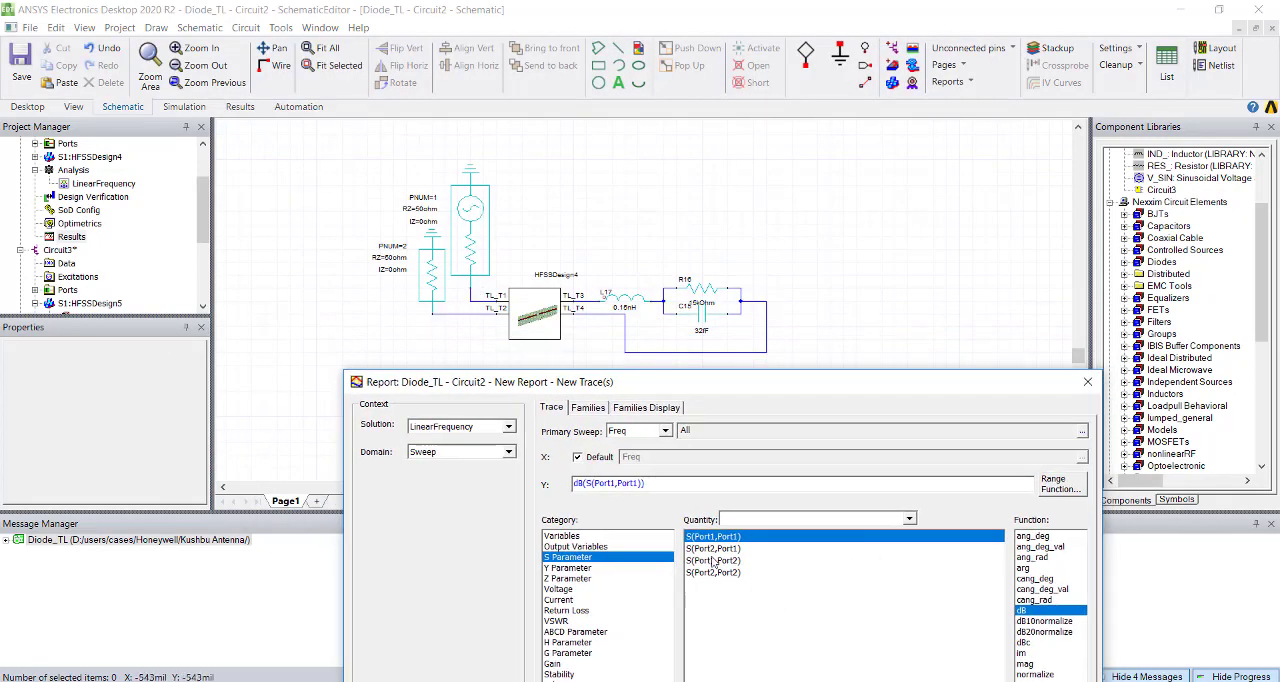
left_click(711, 557)
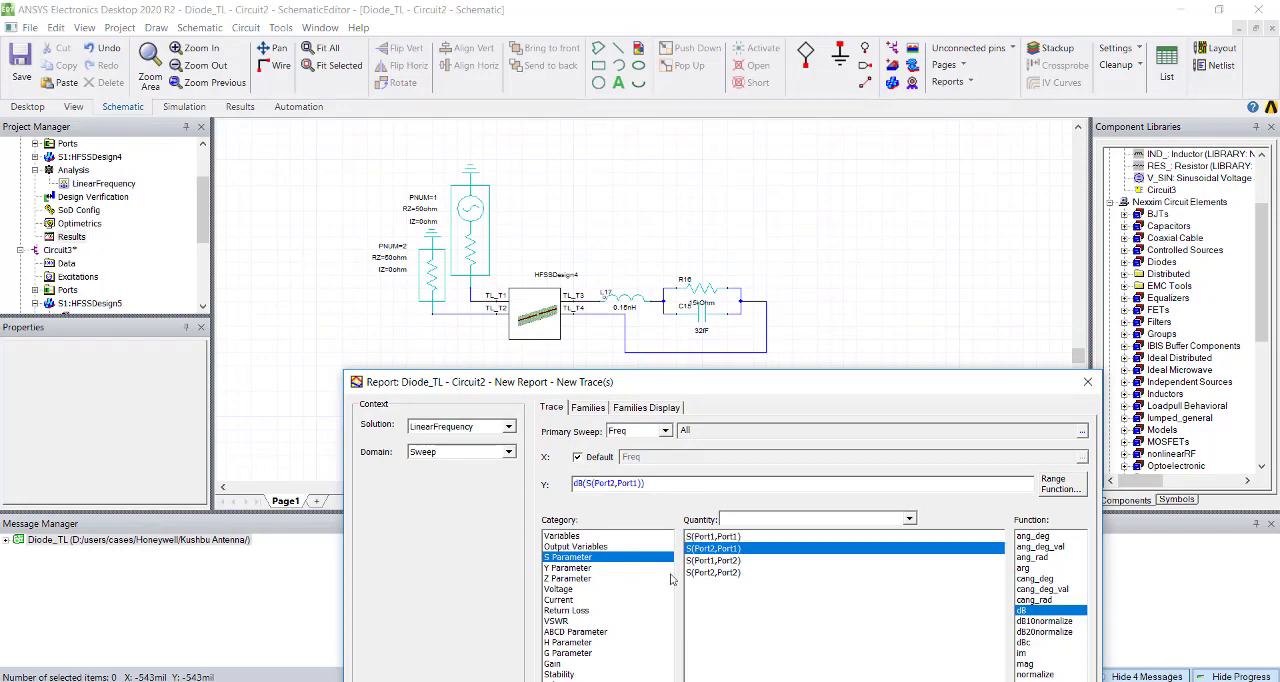
left_click_drag(729, 390, 652, 130)
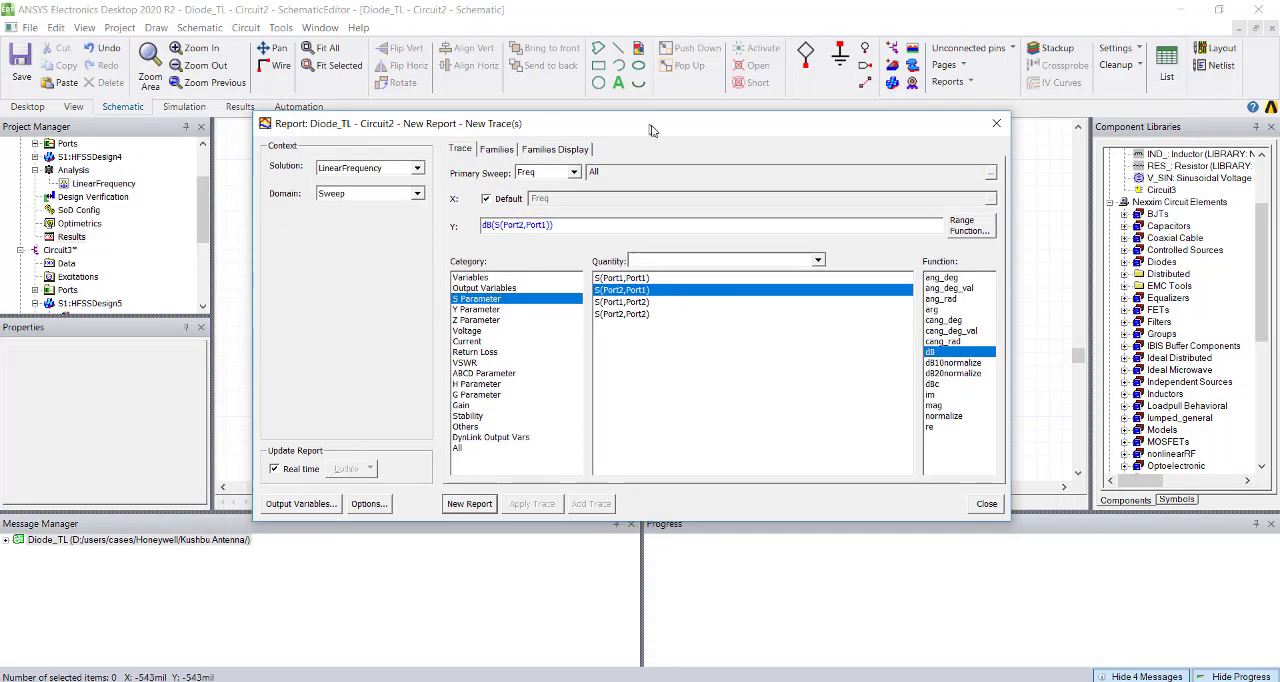
left_click(458, 506)
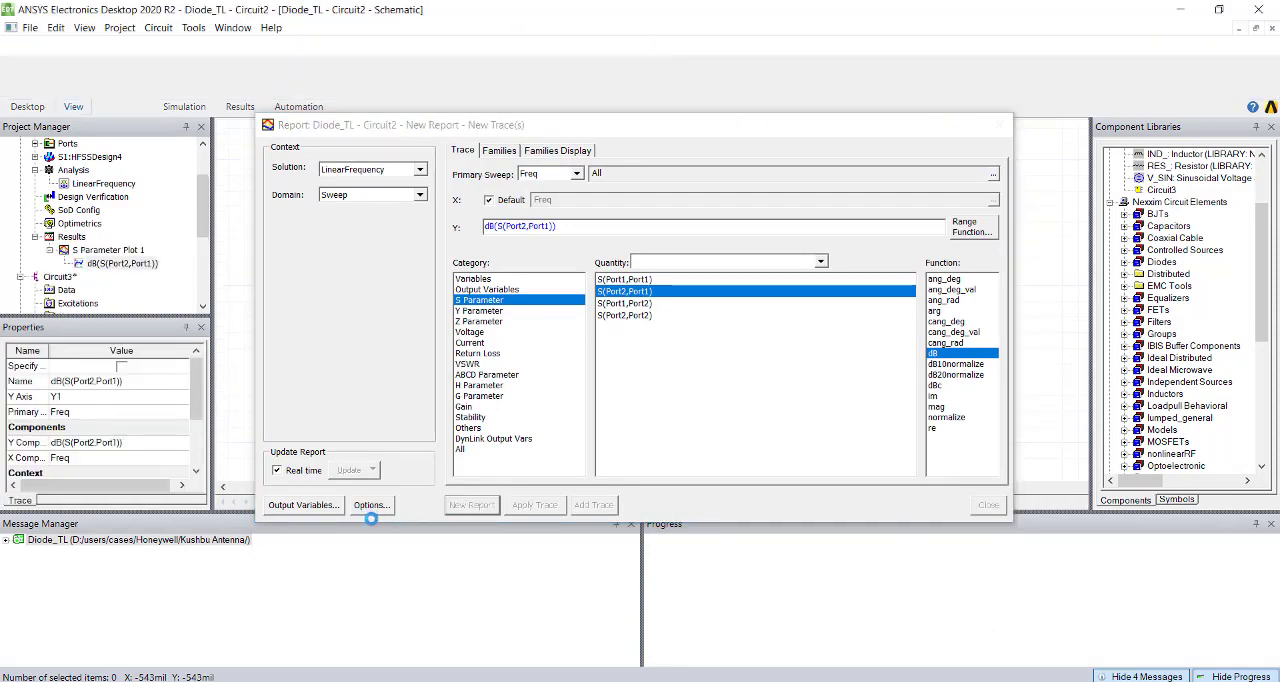
left_click(1000, 125)
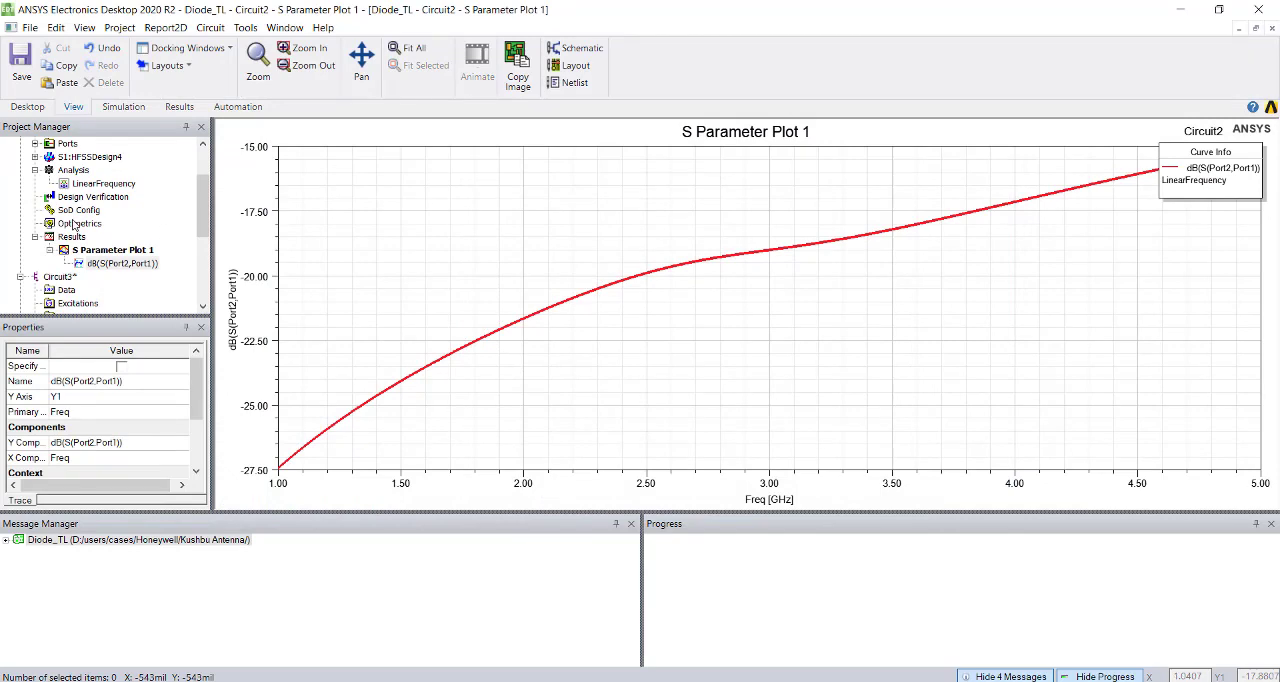
Push the excitations of Circuit2's LinearFrequency solution from the schematic to the linked HFSSDesign4 block.
scroll(47, 240, "up", 2)
double_click(60, 171)
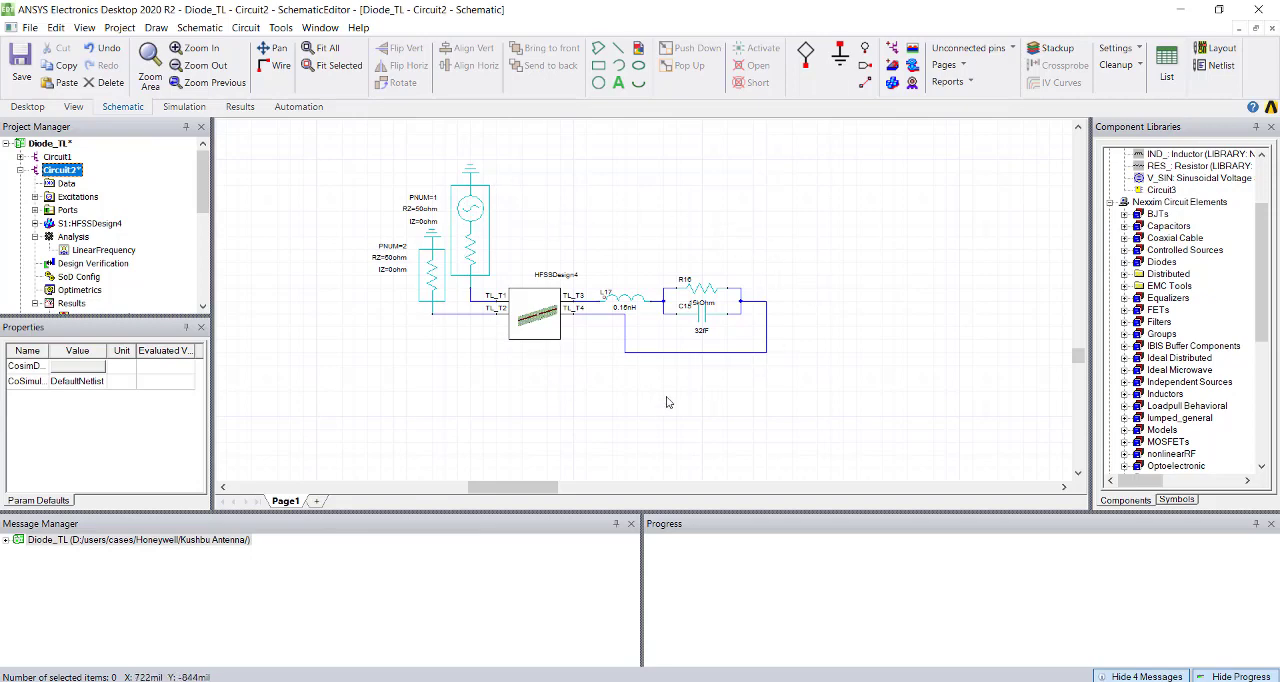
left_click(532, 325)
right_click(542, 328)
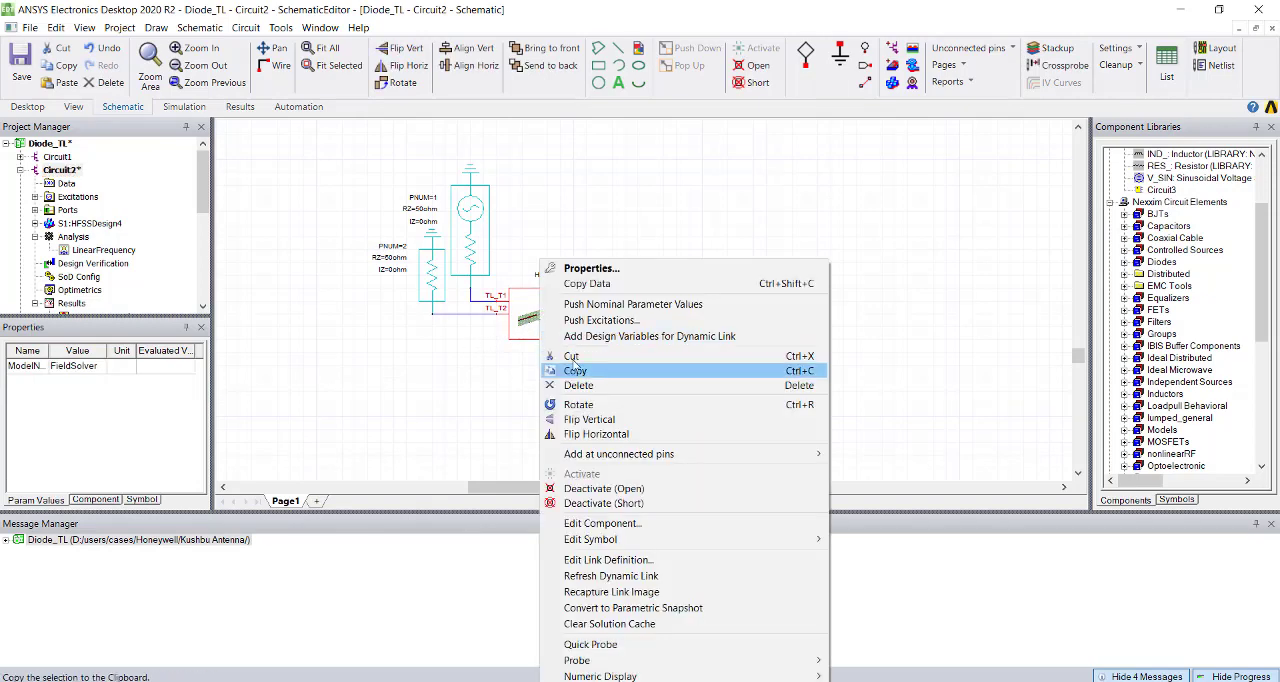
left_click(595, 320)
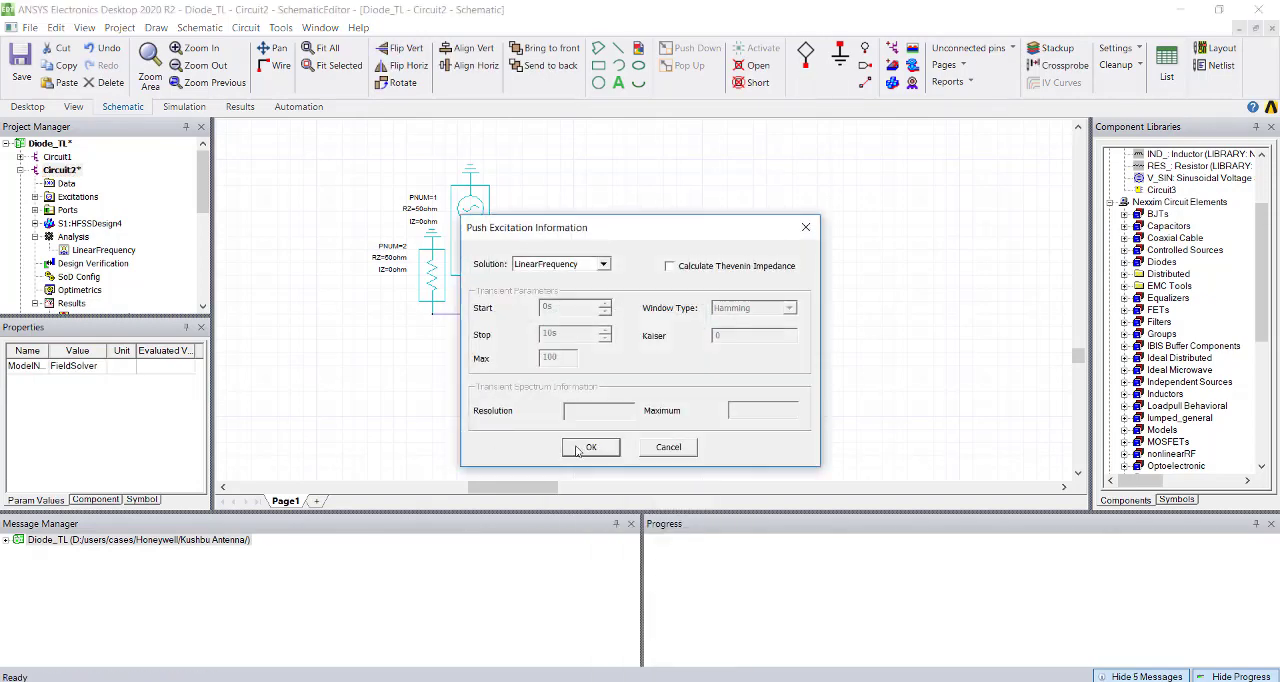
left_click(588, 447)
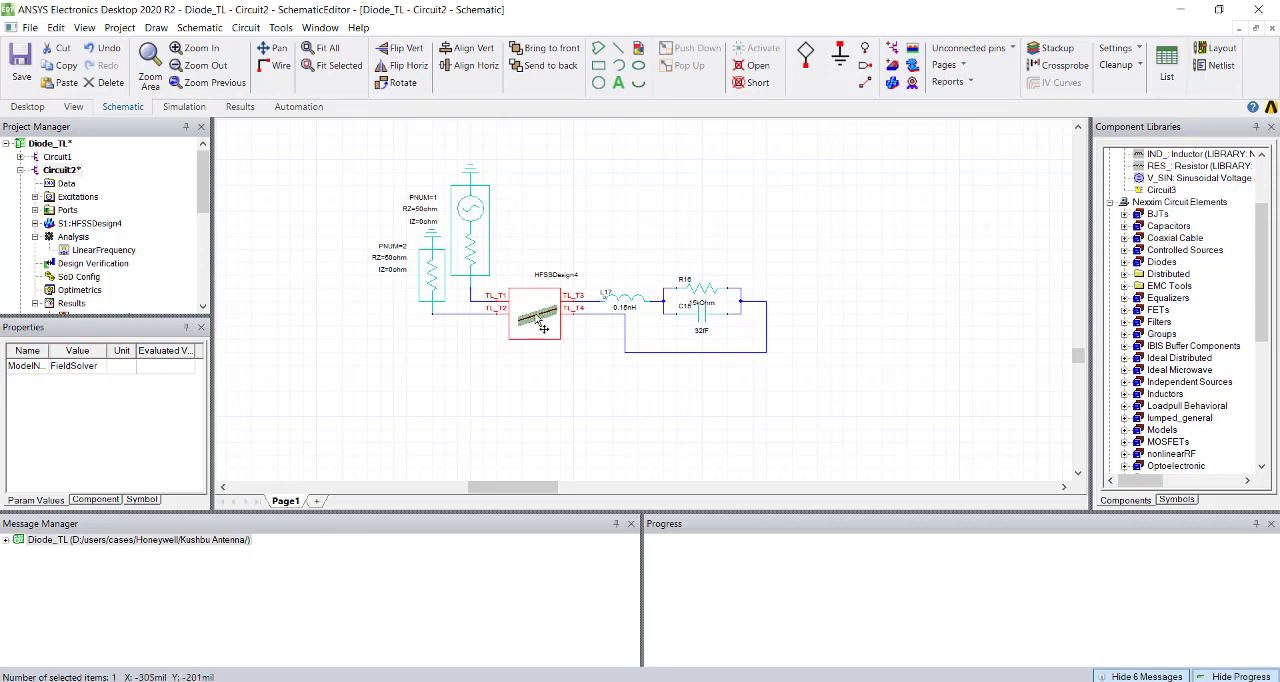
Open HFSSDesign2 and review the post-process sources of its port terminals.
left_click_drag(203, 200, 205, 301)
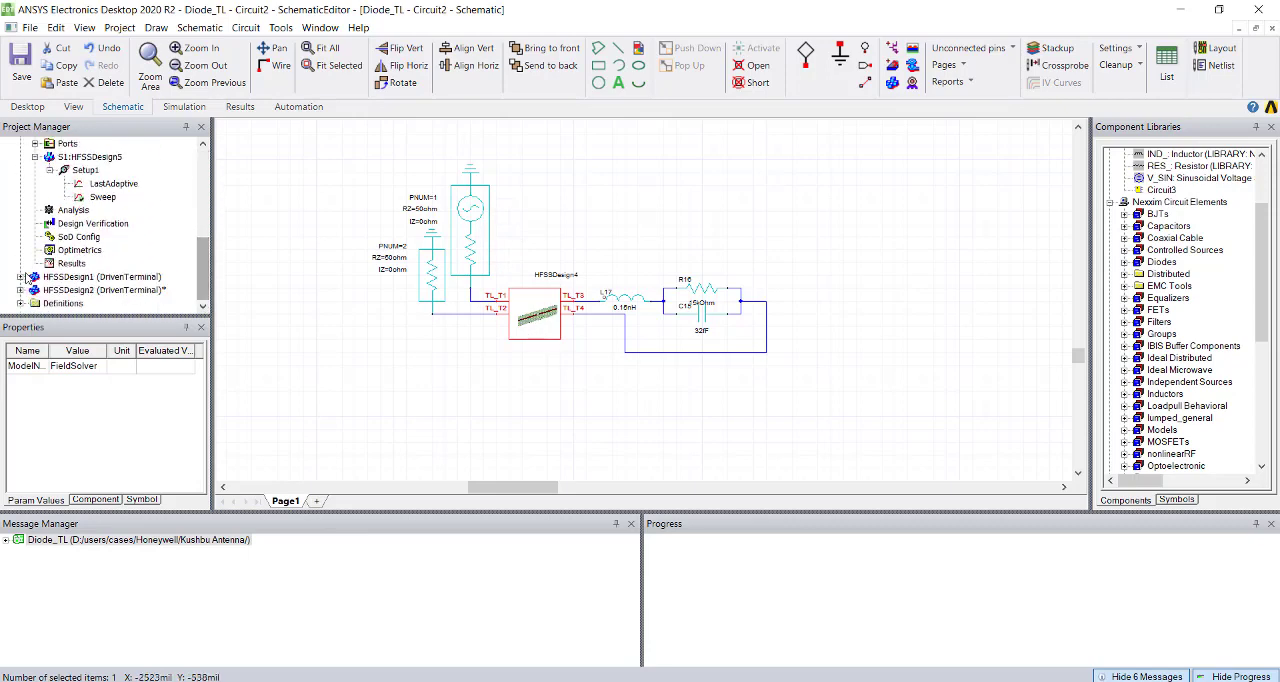
left_click(22, 290)
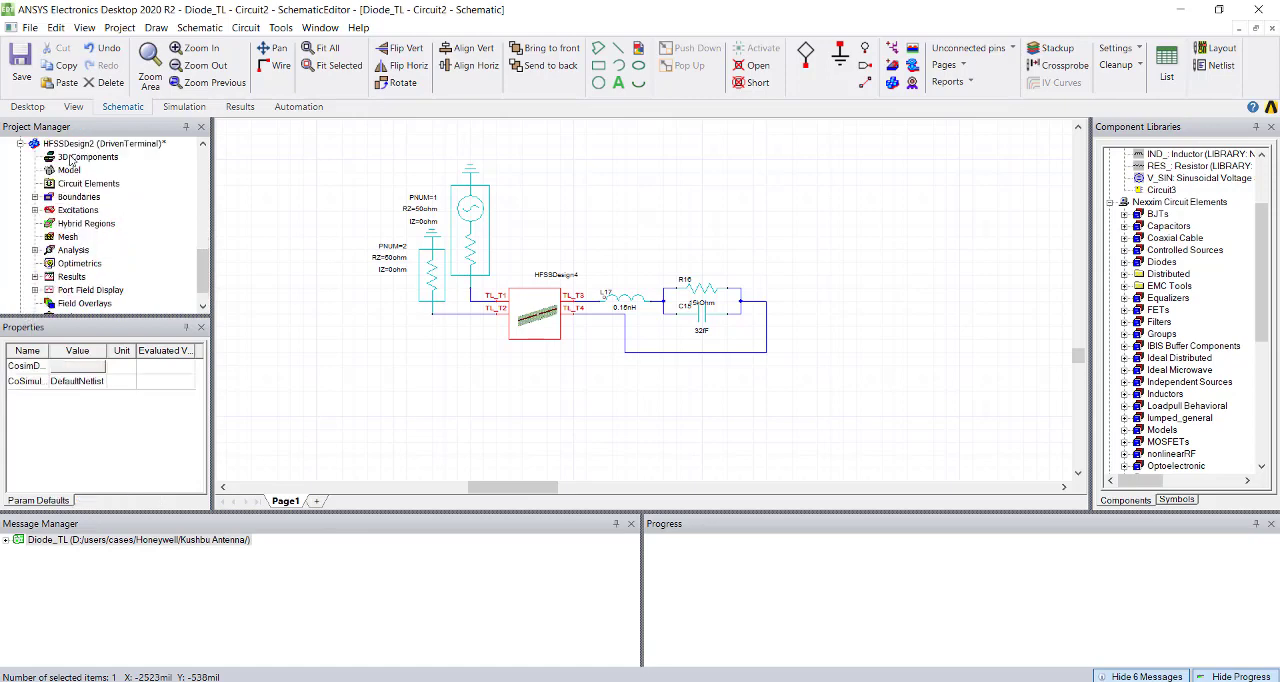
left_click(72, 147)
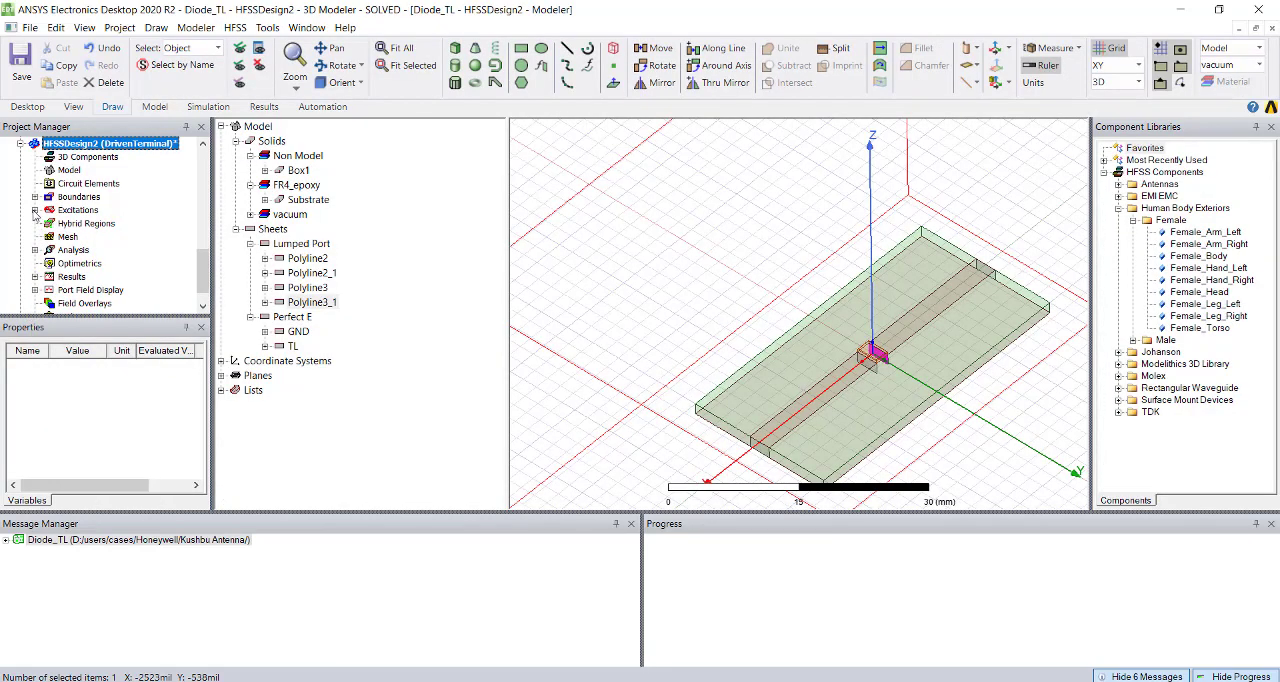
left_click(35, 210)
right_click(74, 211)
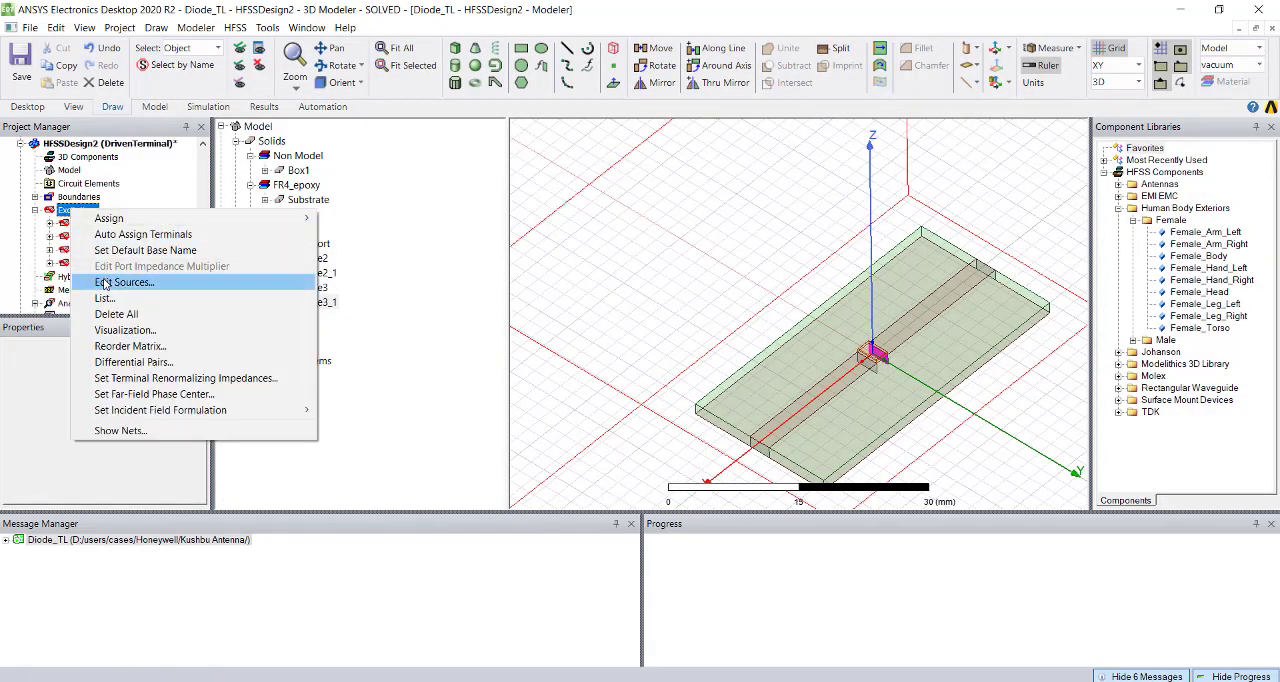
left_click(104, 283)
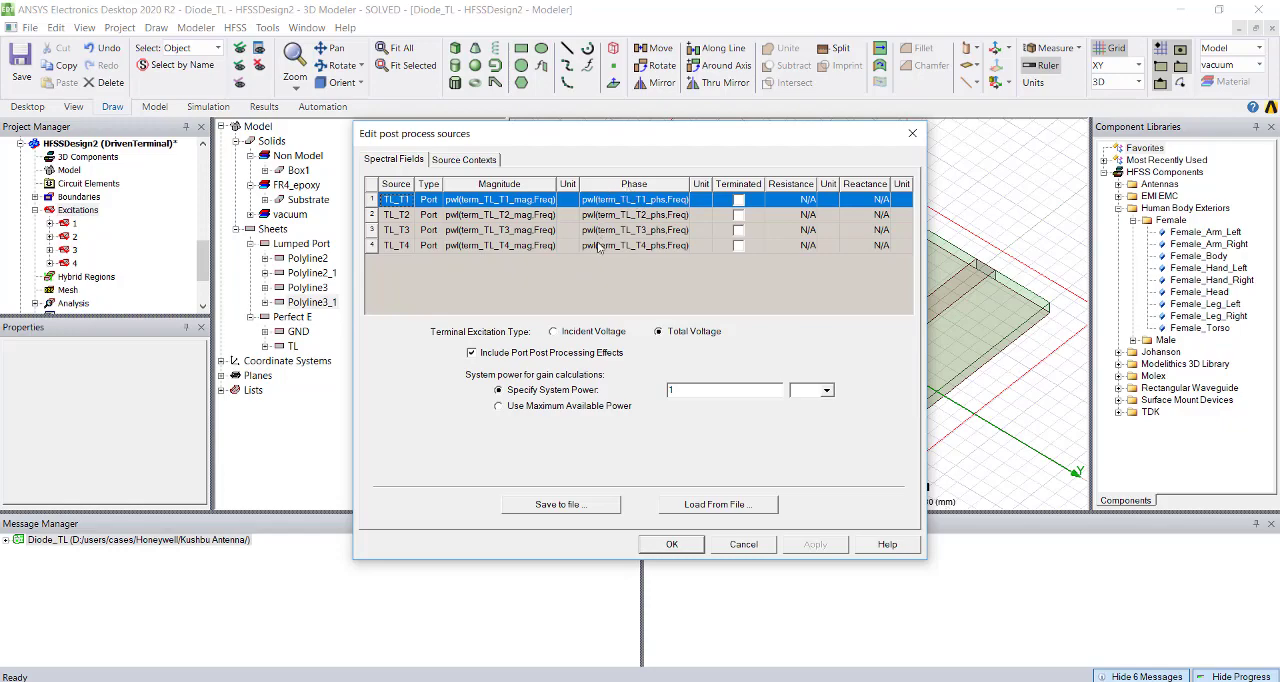
left_click(672, 544)
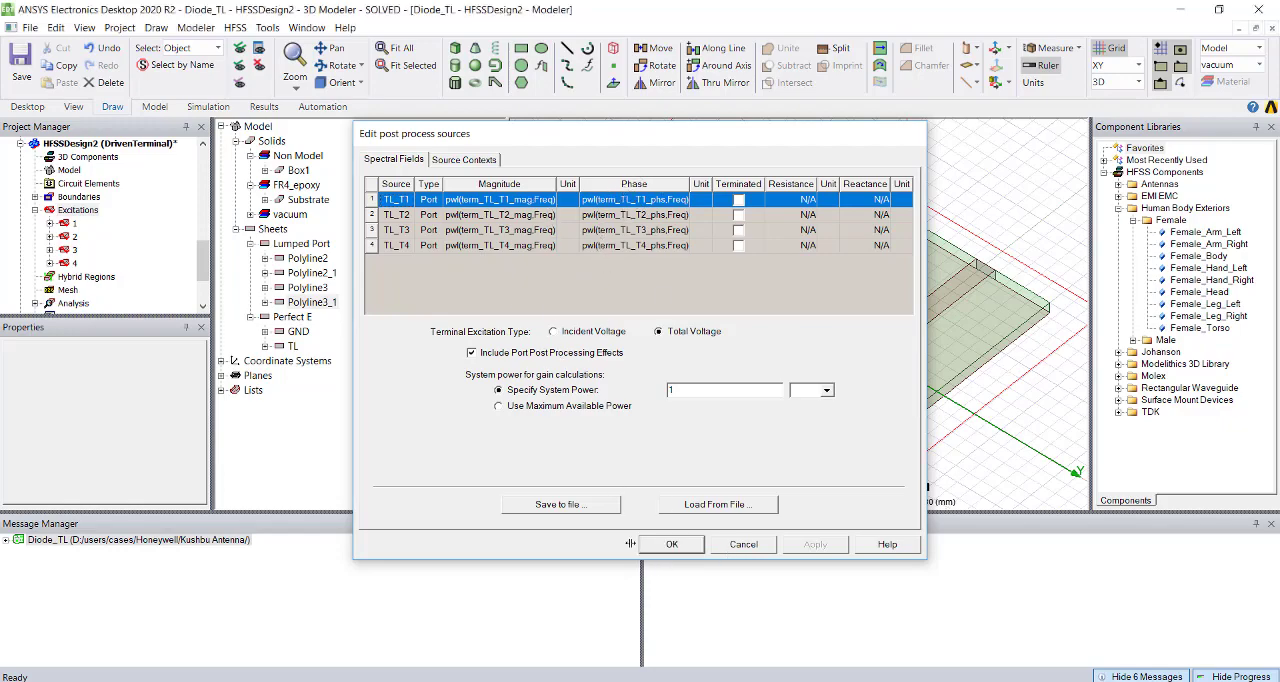
Plot the Mag_E field on the TL sheet using Setup1 : LastAdaptive at 5 GHz and 0 deg phase.
scroll(110, 244, "down", 2)
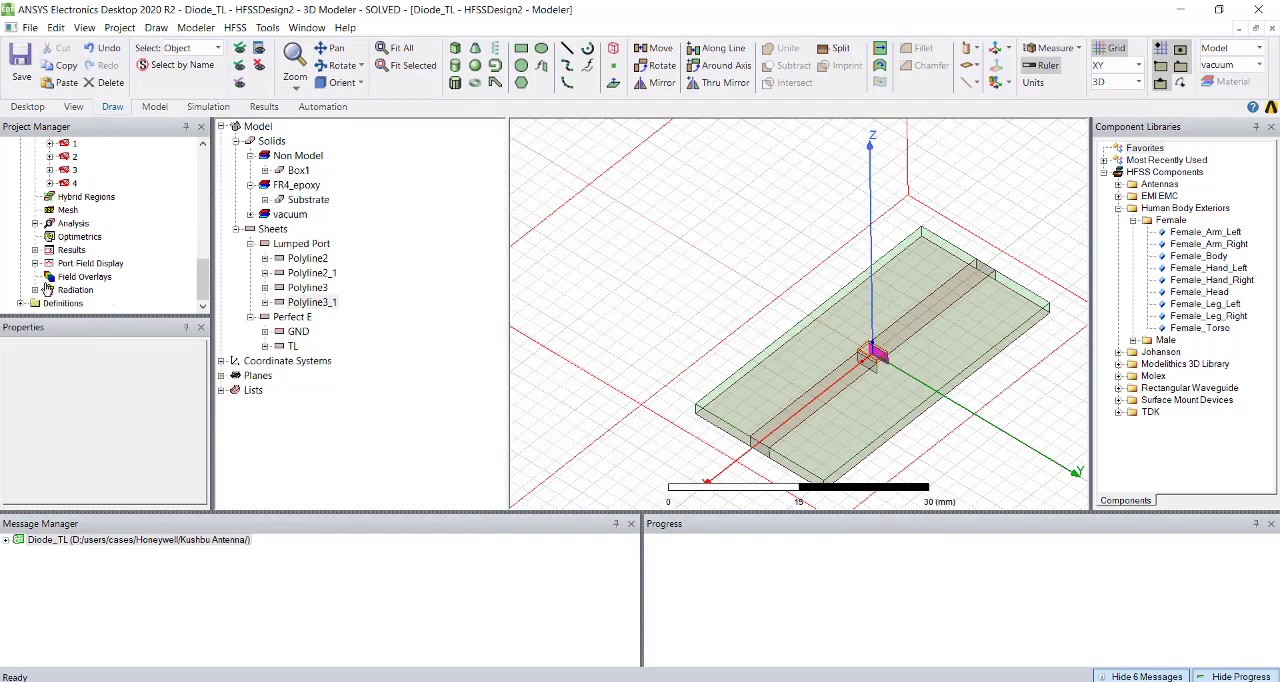
left_click(779, 423)
left_click(808, 410)
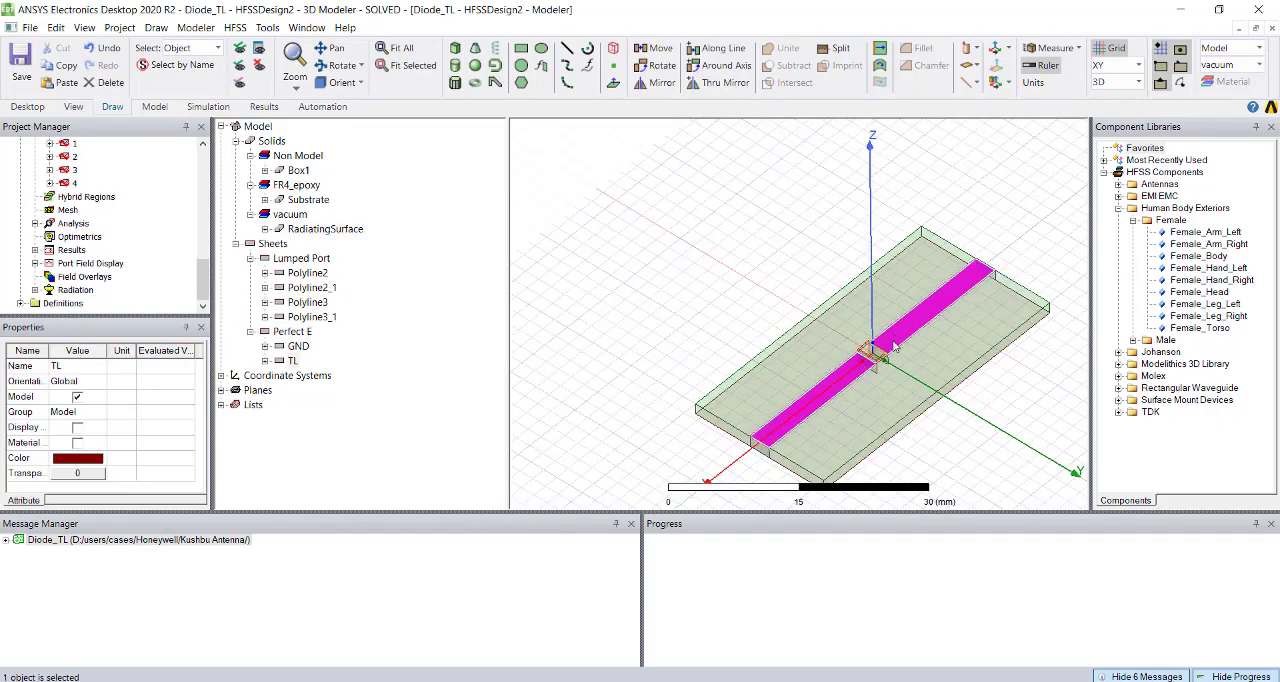
right_click(815, 440)
mouse_move(937, 598)
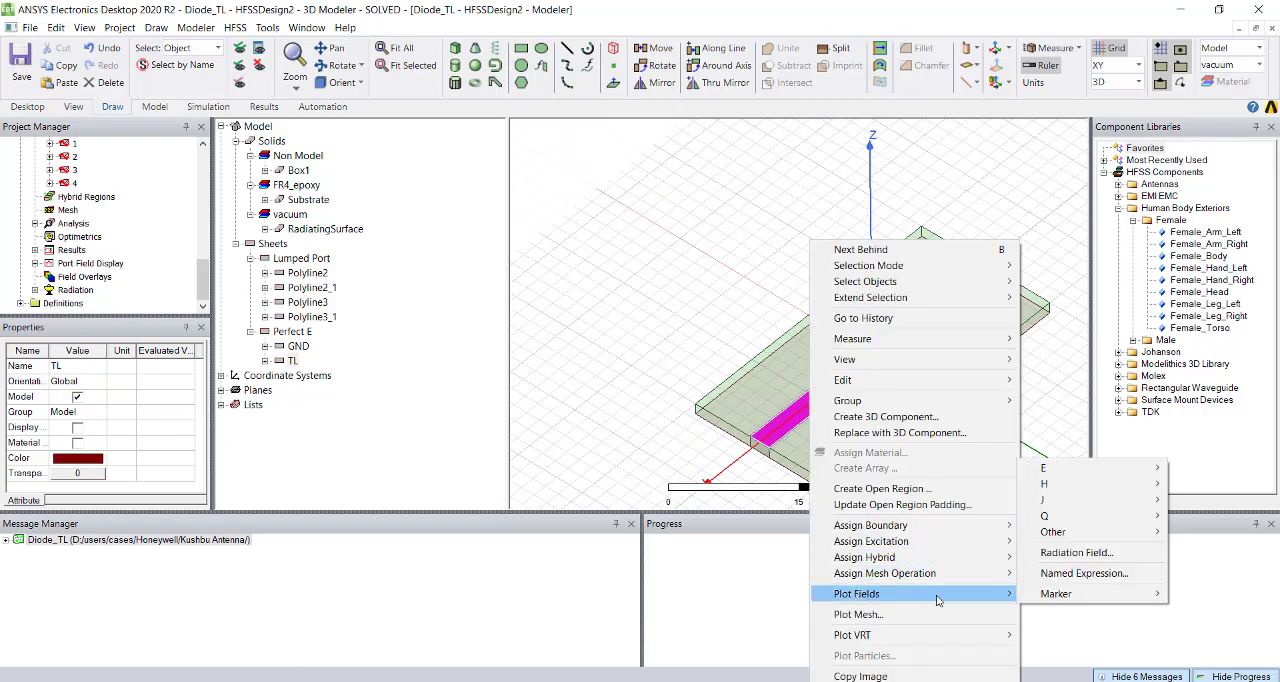
mouse_move(1045, 468)
left_click(950, 465)
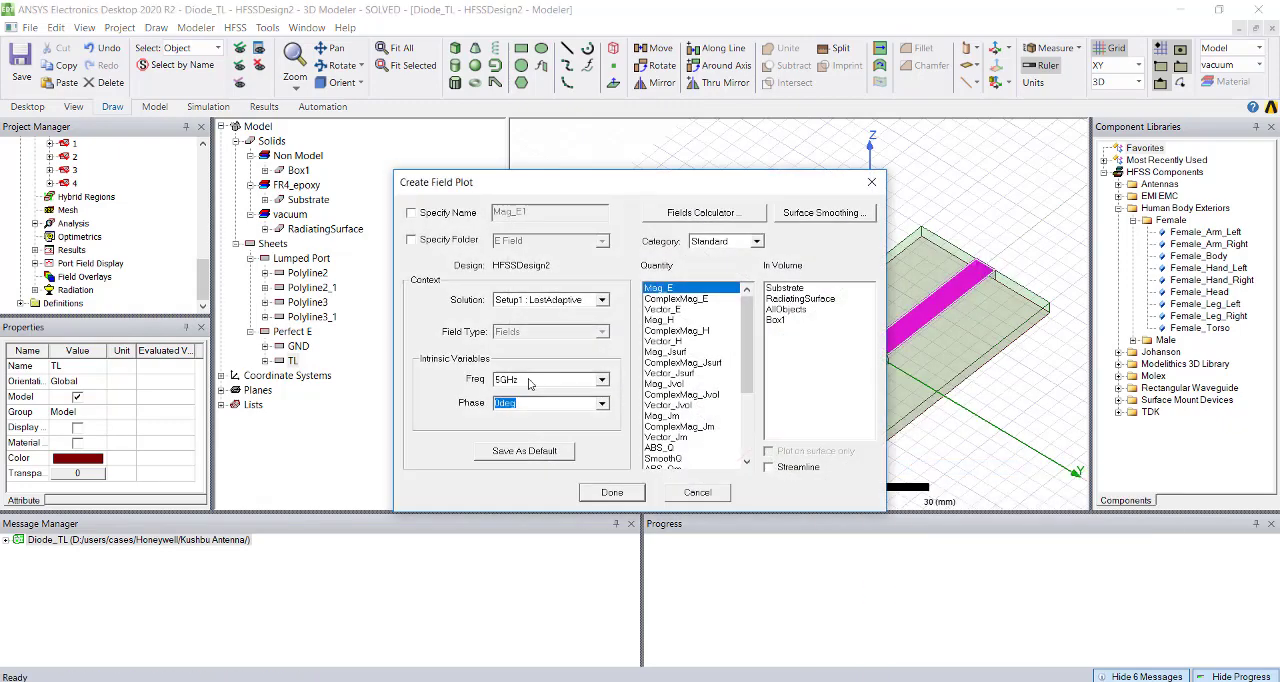
left_click(615, 495)
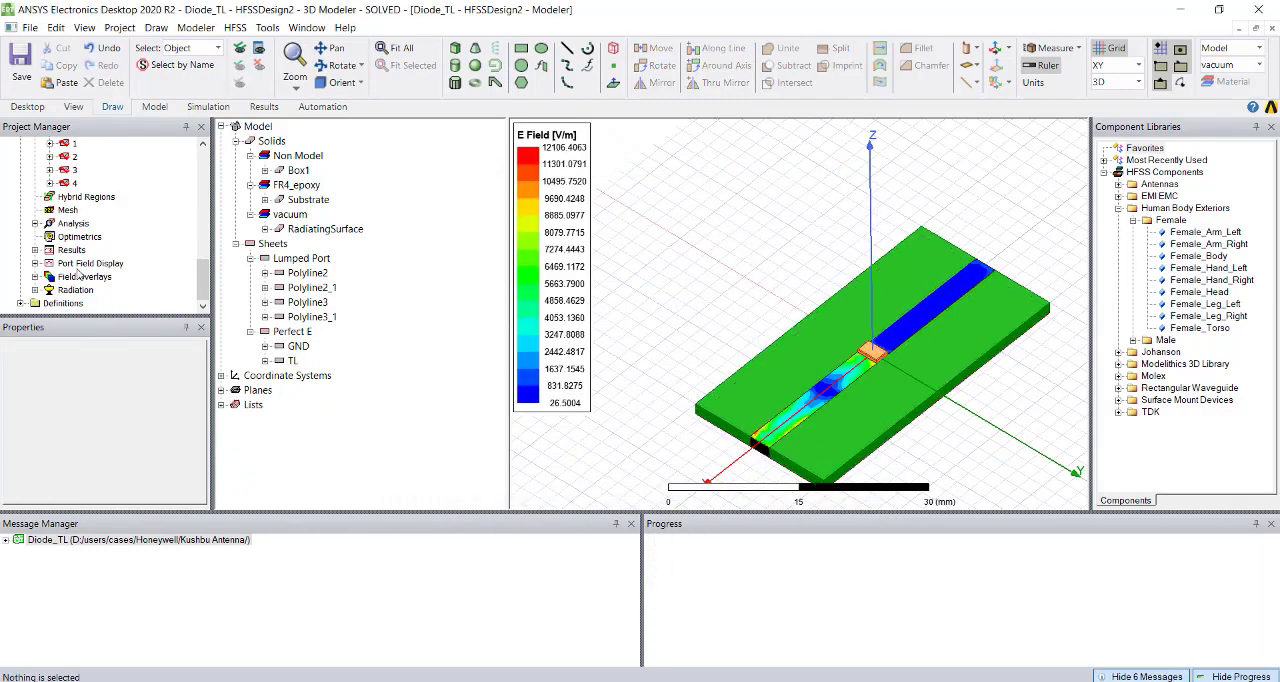
Animate the E-field magnitude overlay on the TL sheet over phase and close the animation.
left_click(36, 277)
left_click(80, 291)
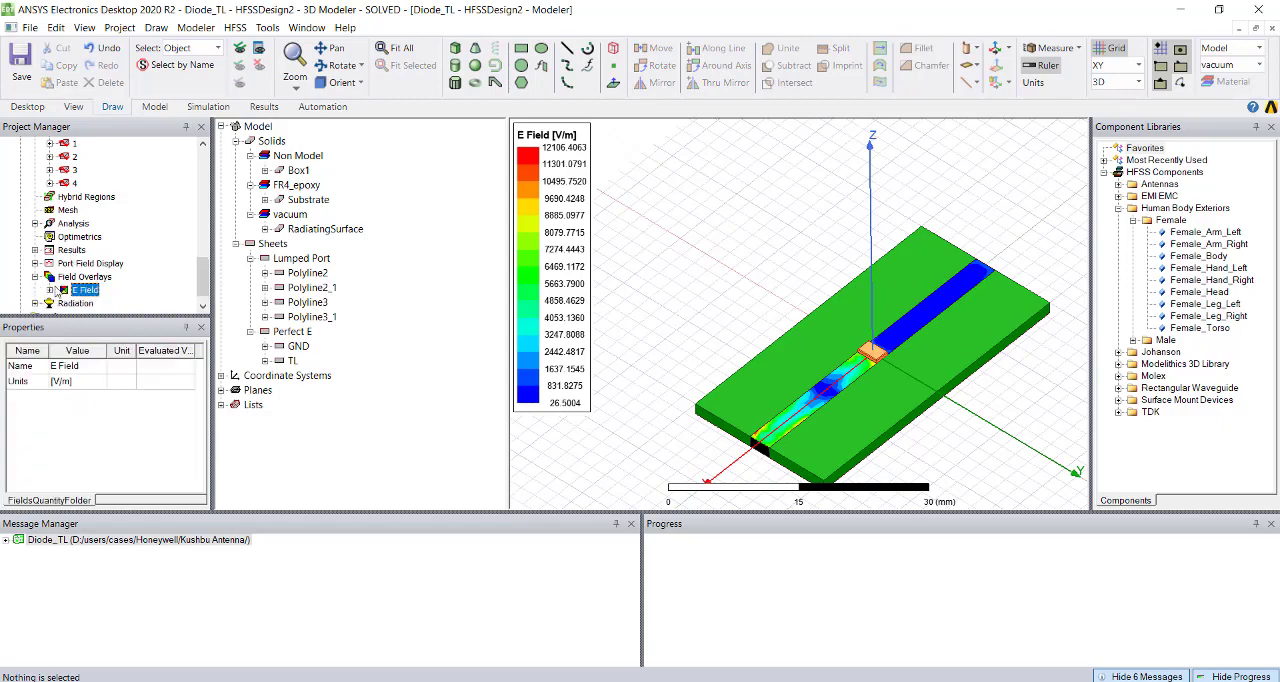
left_click(50, 290)
right_click(82, 304)
left_click(127, 407)
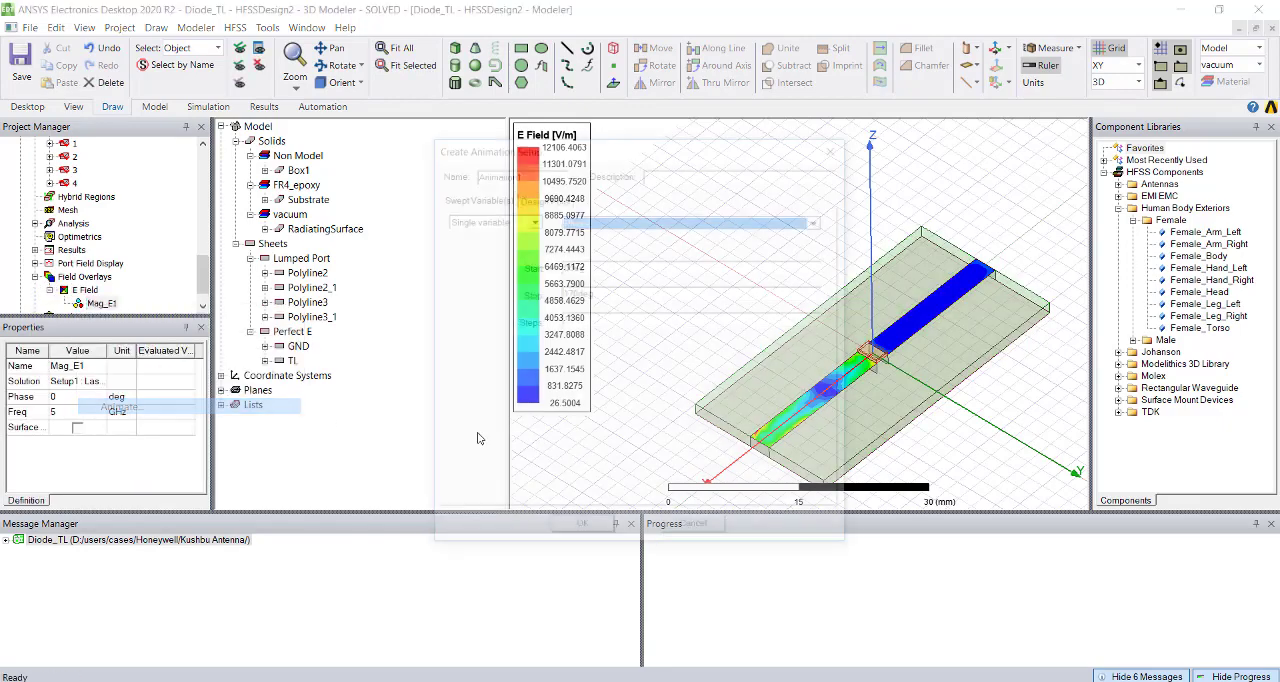
left_click(580, 532)
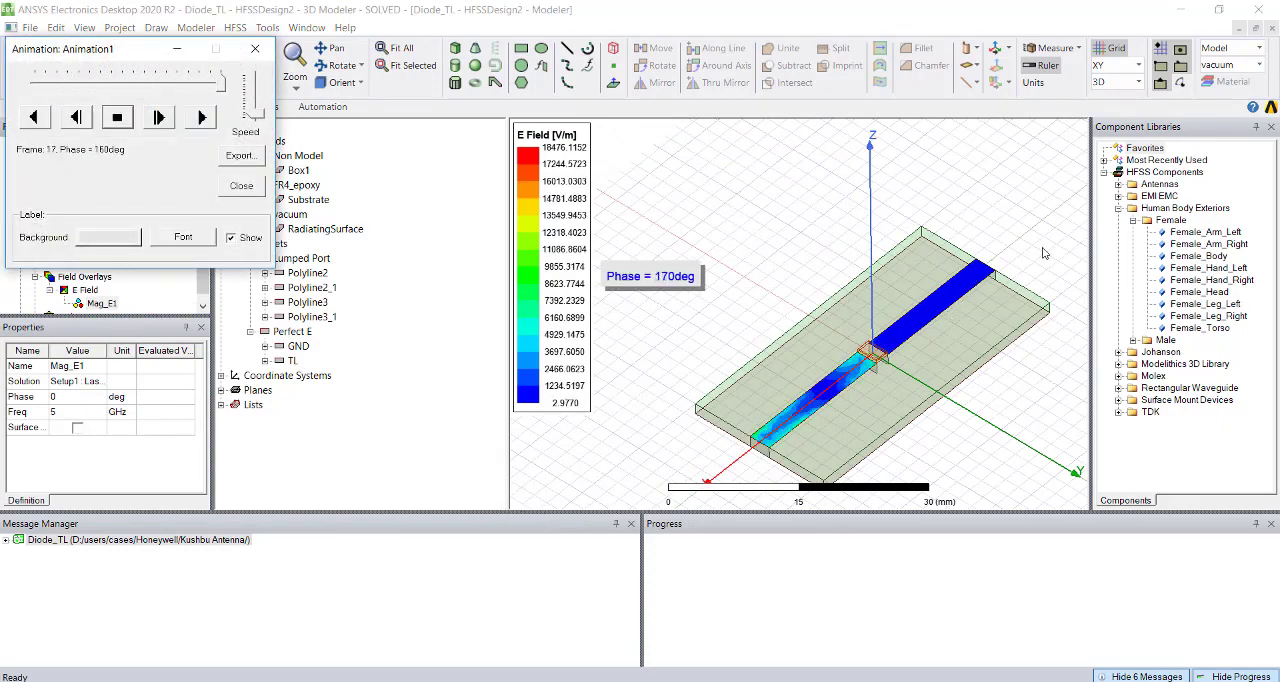
left_click(241, 187)
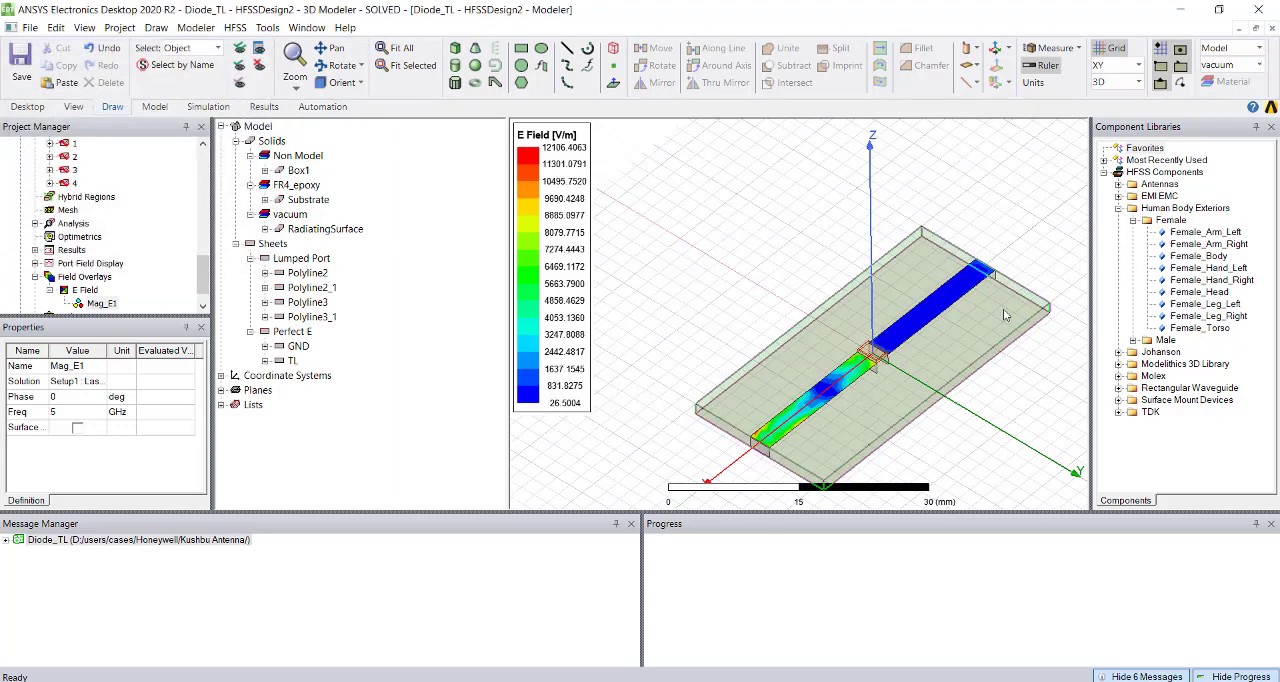
Return to the Circuit2 schematic and set the resistance of resistor R16 to 3 ohm.
scroll(80, 250, "up", 5)
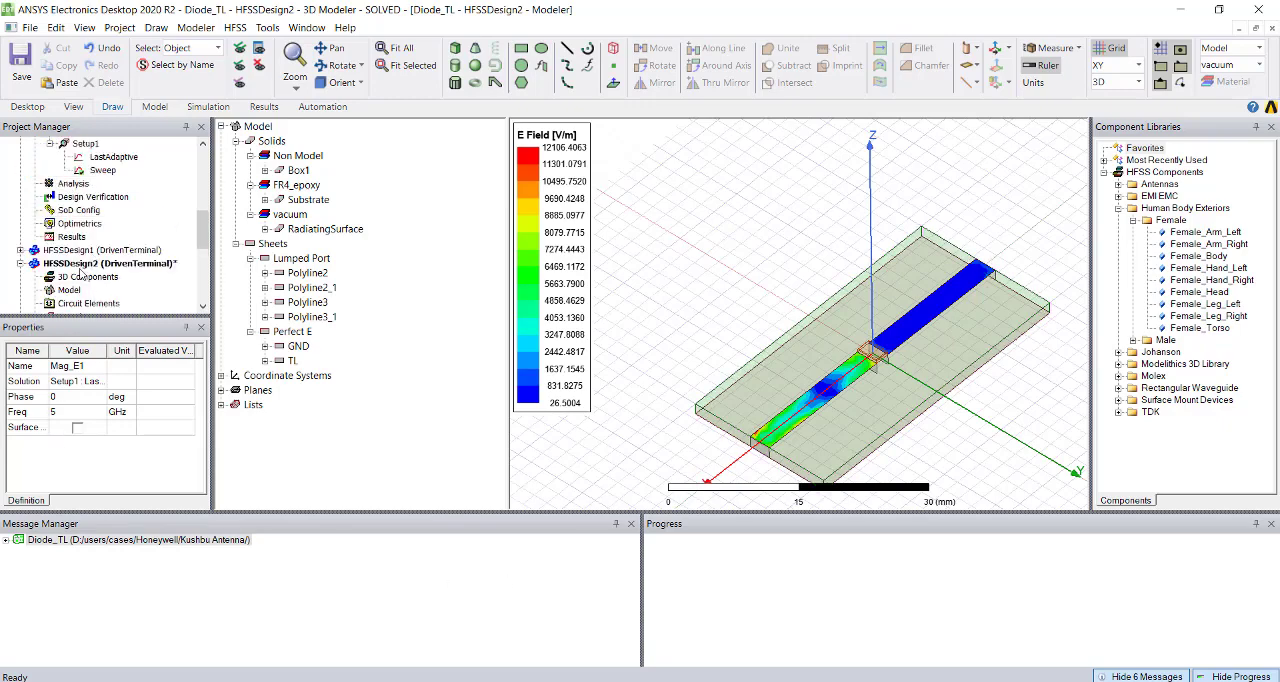
left_click(82, 264)
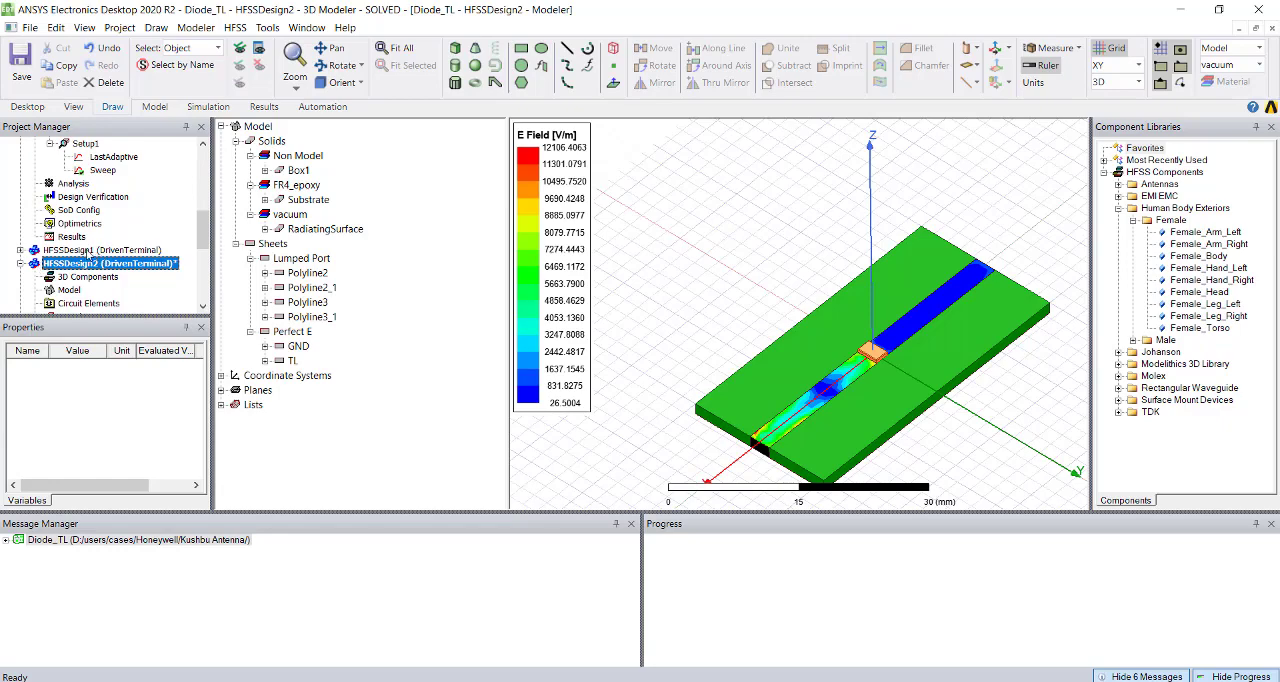
scroll(57, 285, "down", 5)
scroll(568, 369, "down", 2)
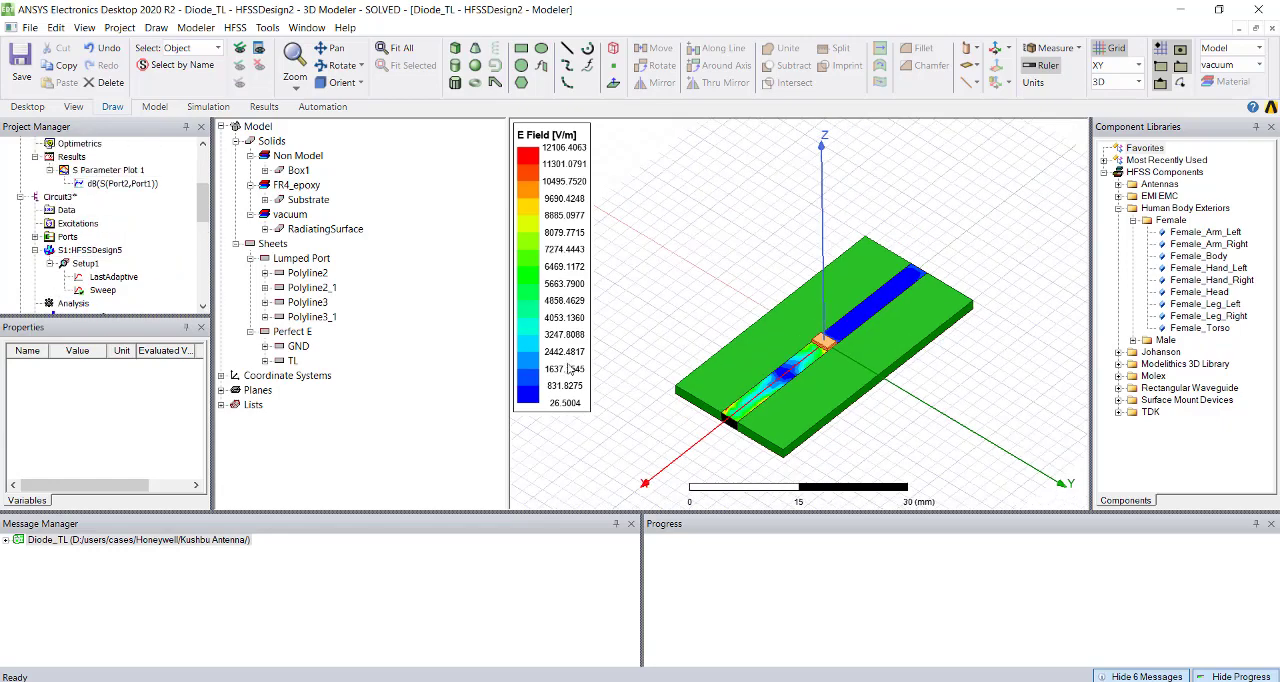
scroll(568, 369, "down", 3)
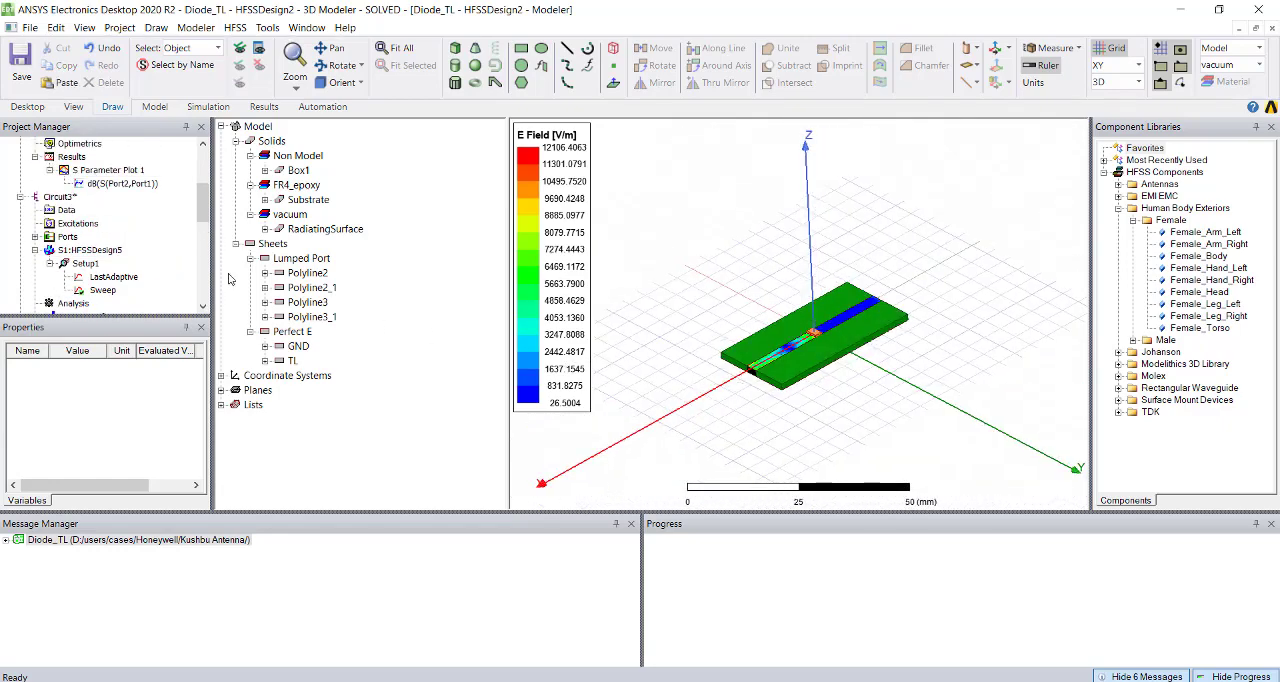
scroll(31, 218, "up", 5)
double_click(36, 174)
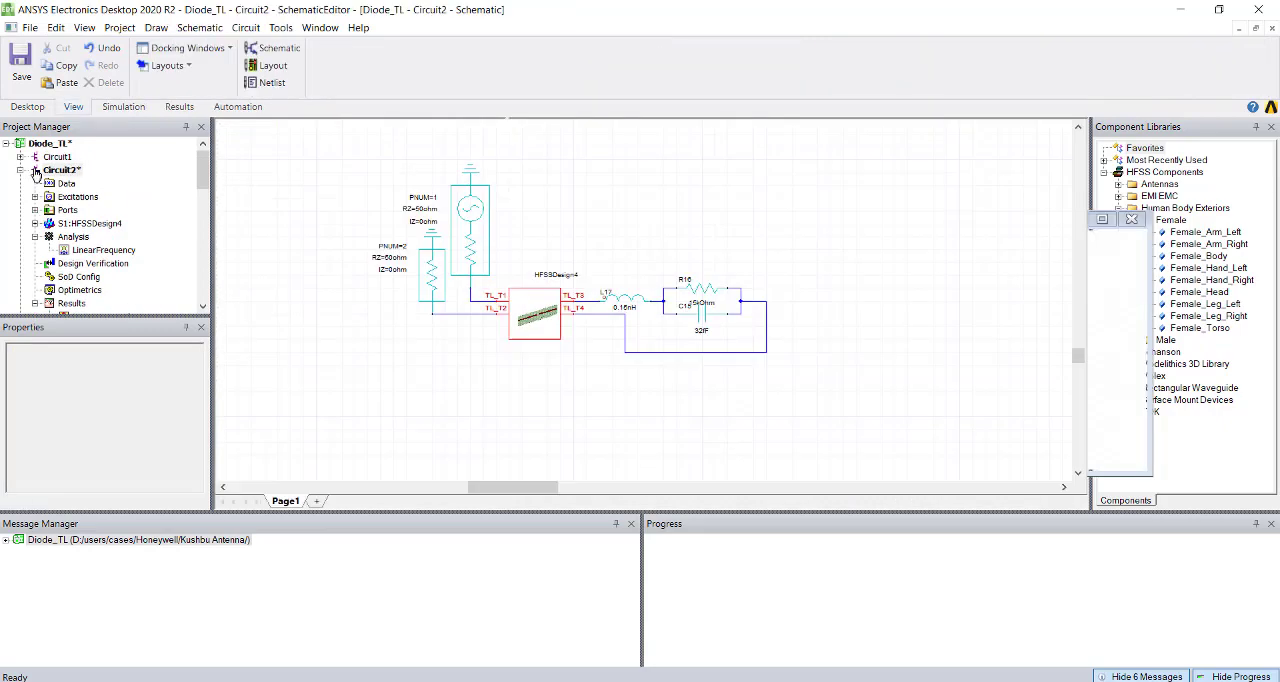
left_click(722, 297)
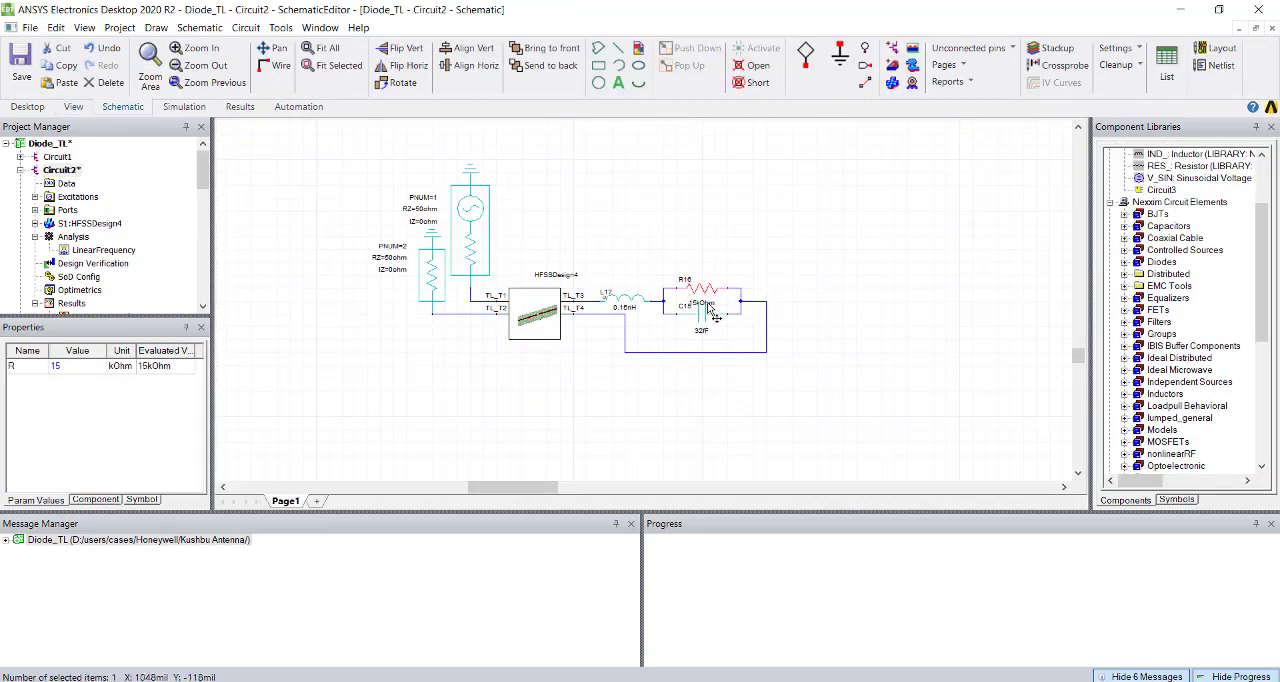
left_click(81, 368)
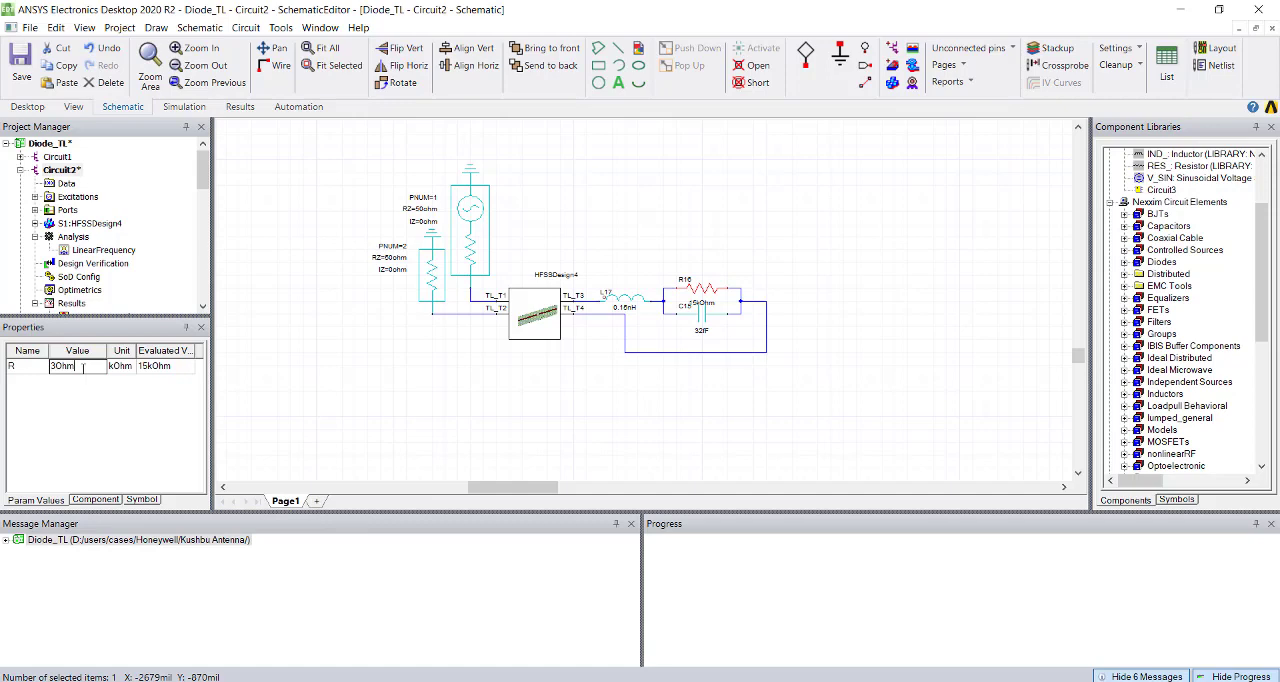
left_click(296, 418)
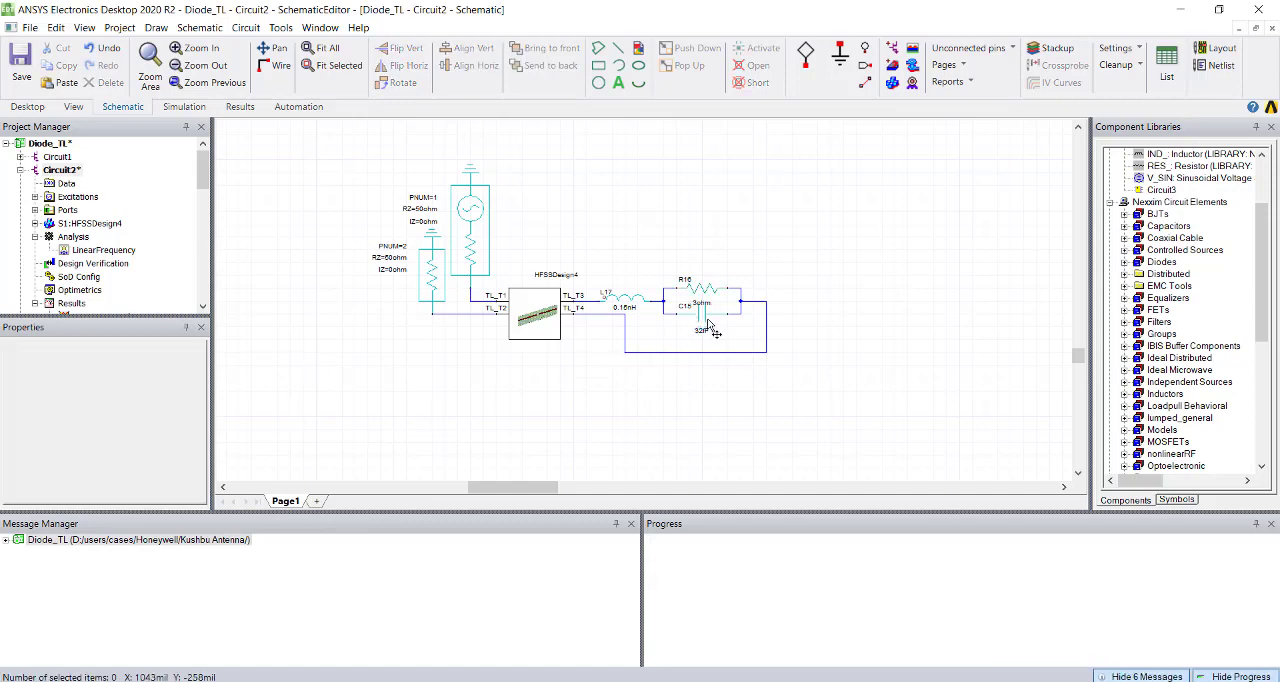
Set the capacitance of the capacitor in parallel with resistor R16 to 8 fF.
left_click(707, 334)
left_click(82, 370)
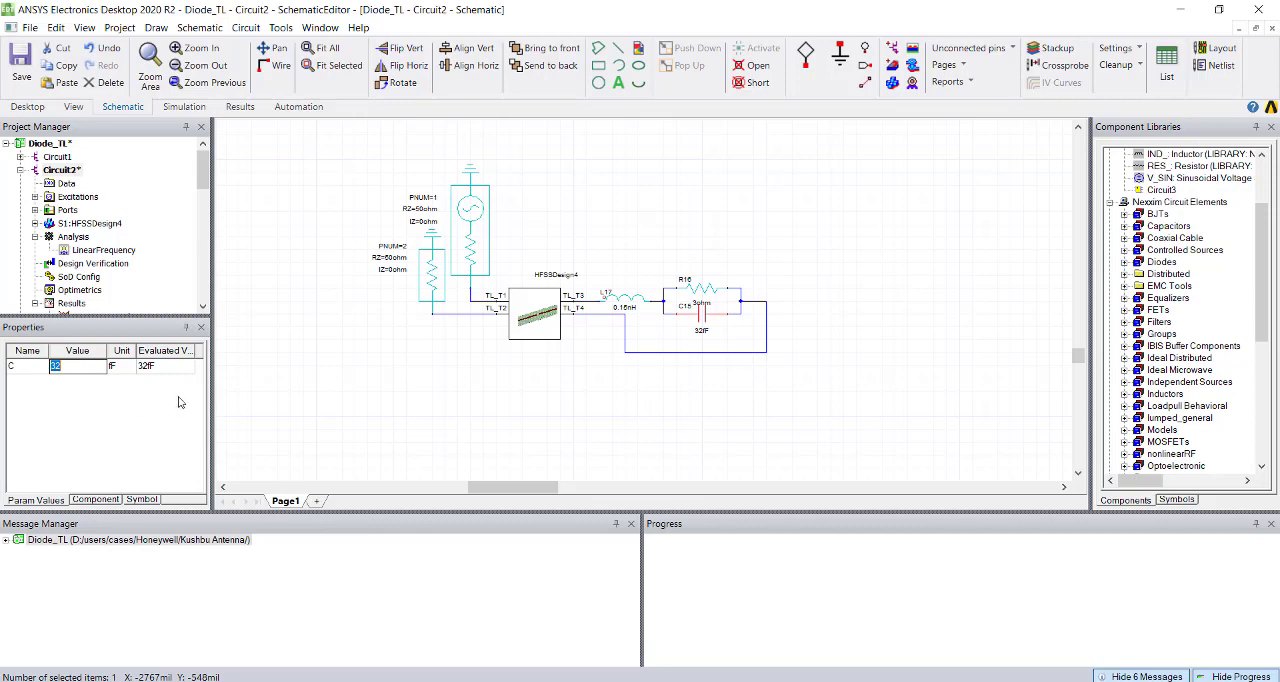
type("8")
left_click(287, 389)
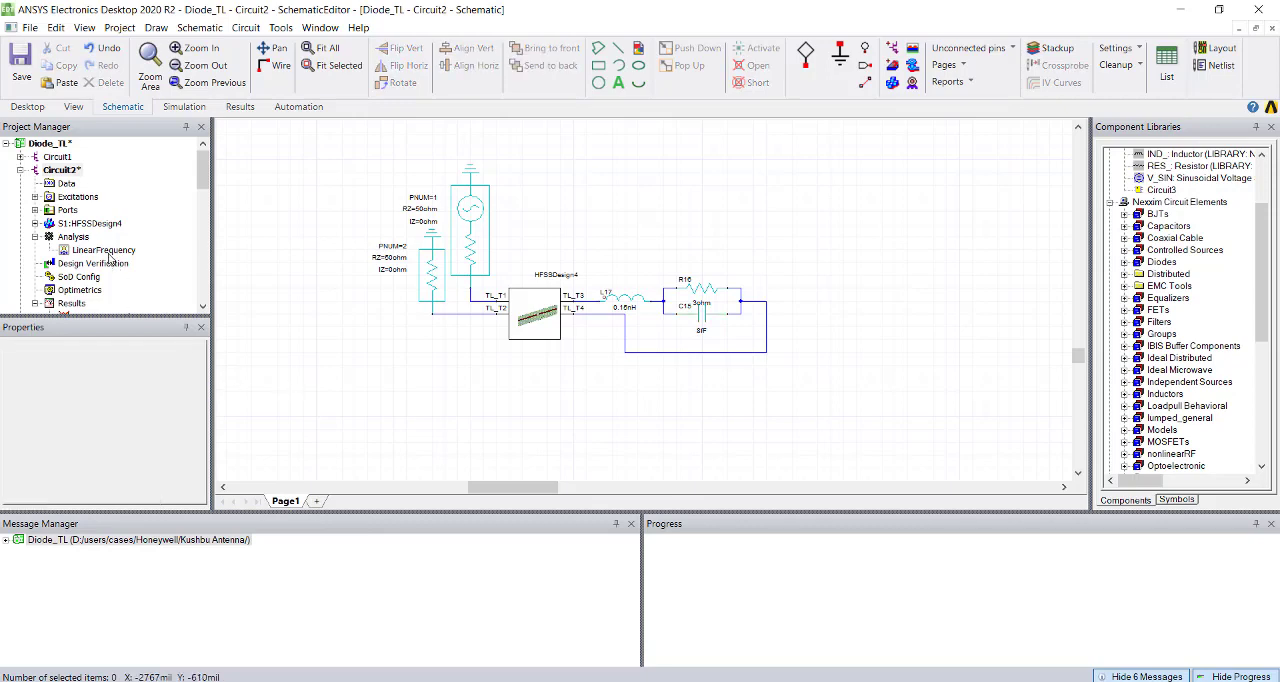
Analyze the LinearFrequency setup of Circuit2 and open S Parameter Plot 1 from its results.
left_click(100, 252)
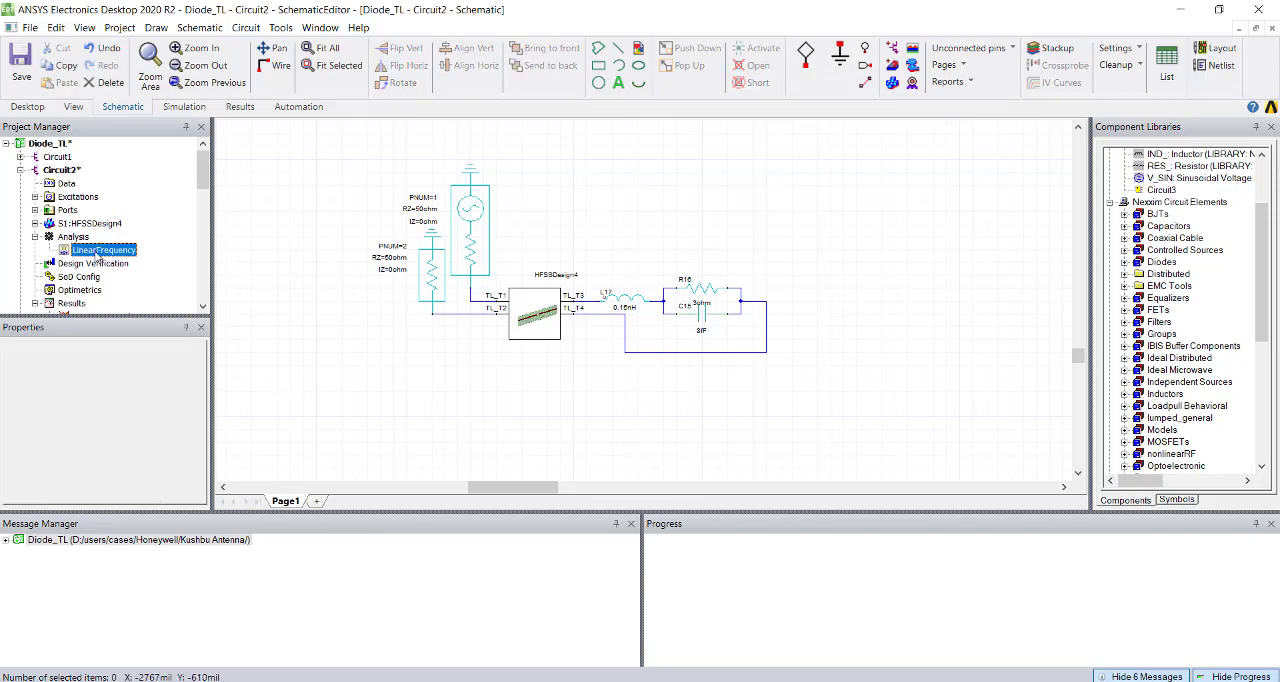
right_click(99, 259)
left_click(115, 316)
left_click(62, 170)
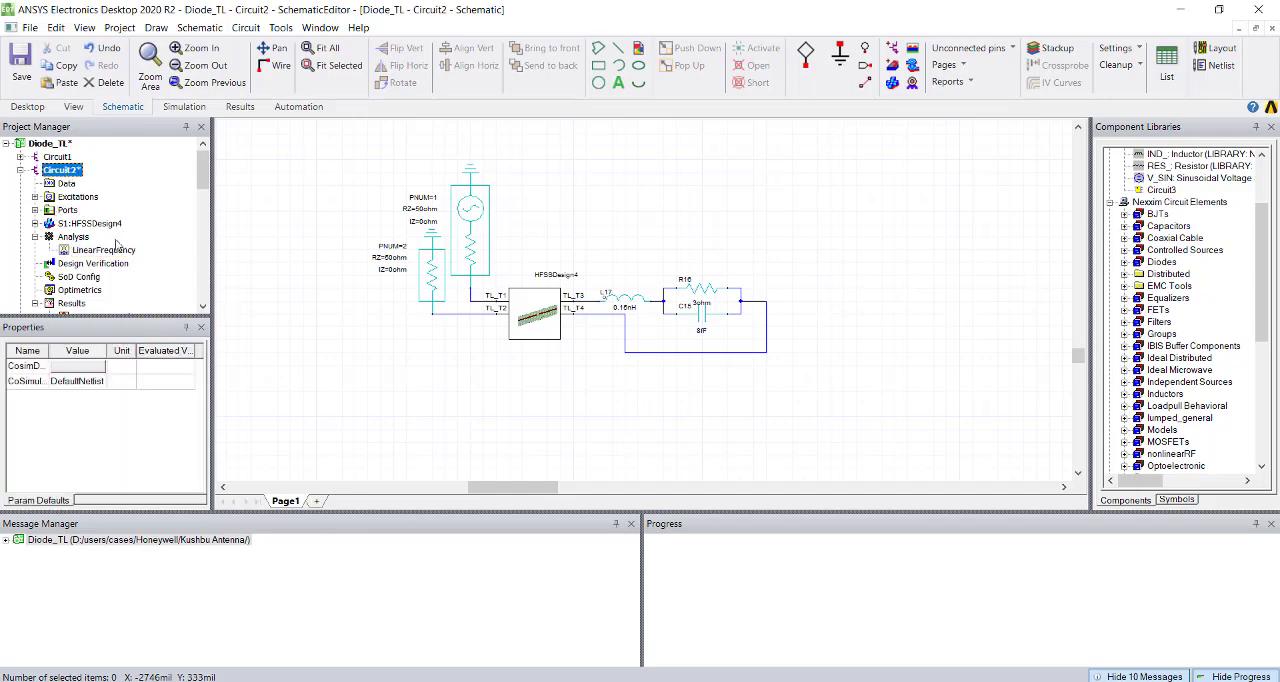
scroll(117, 245, "down", 3)
double_click(90, 198)
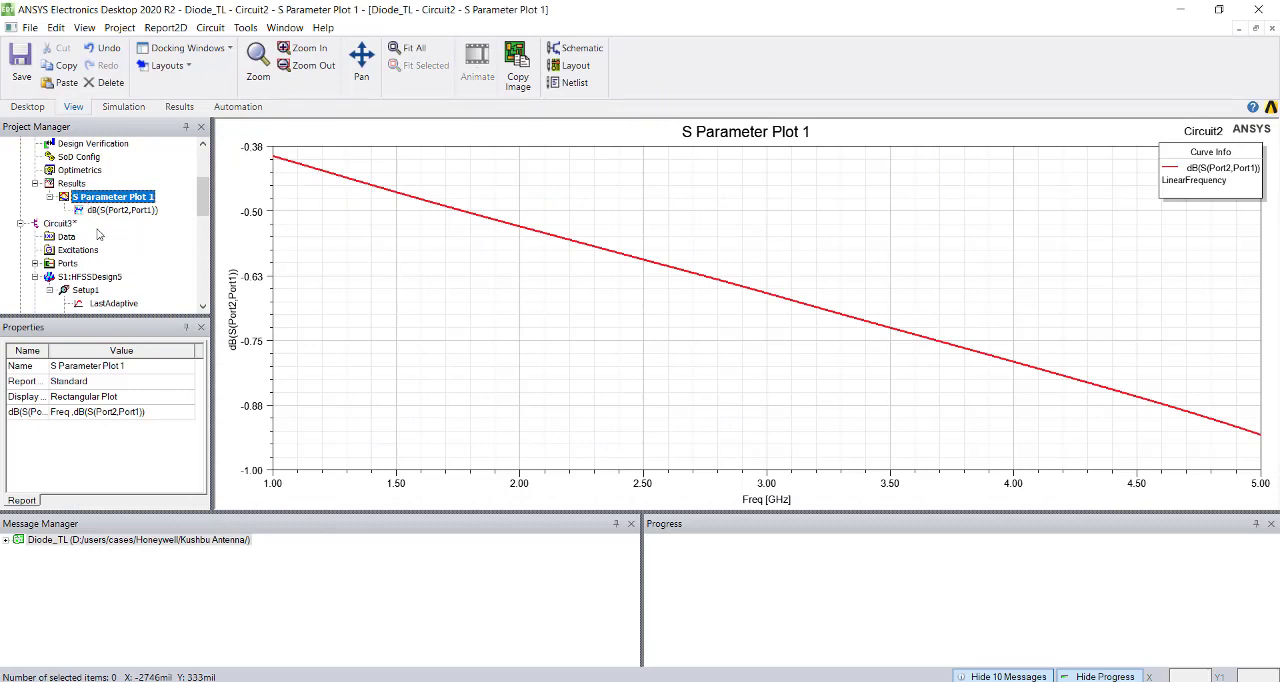
Return to the Circuit2 schematic and push the excitations from the HFSSDesign4 block to the linked HFSS design.
scroll(123, 259, "up", 3)
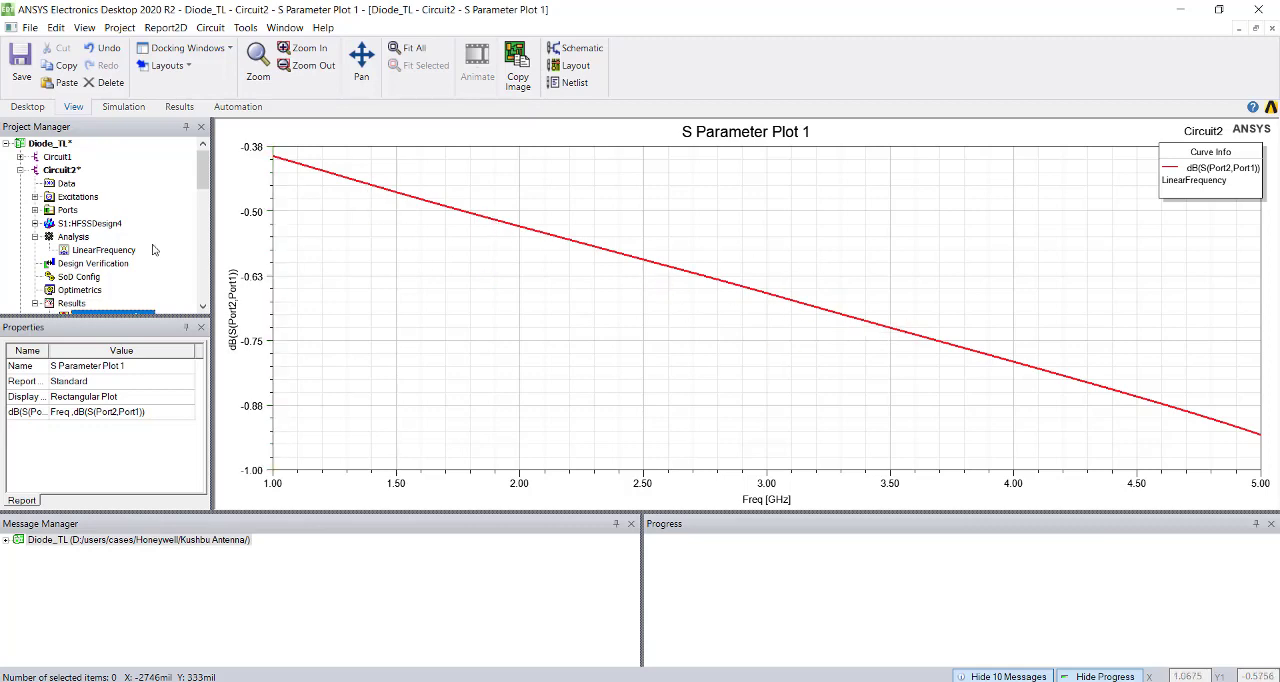
double_click(72, 174)
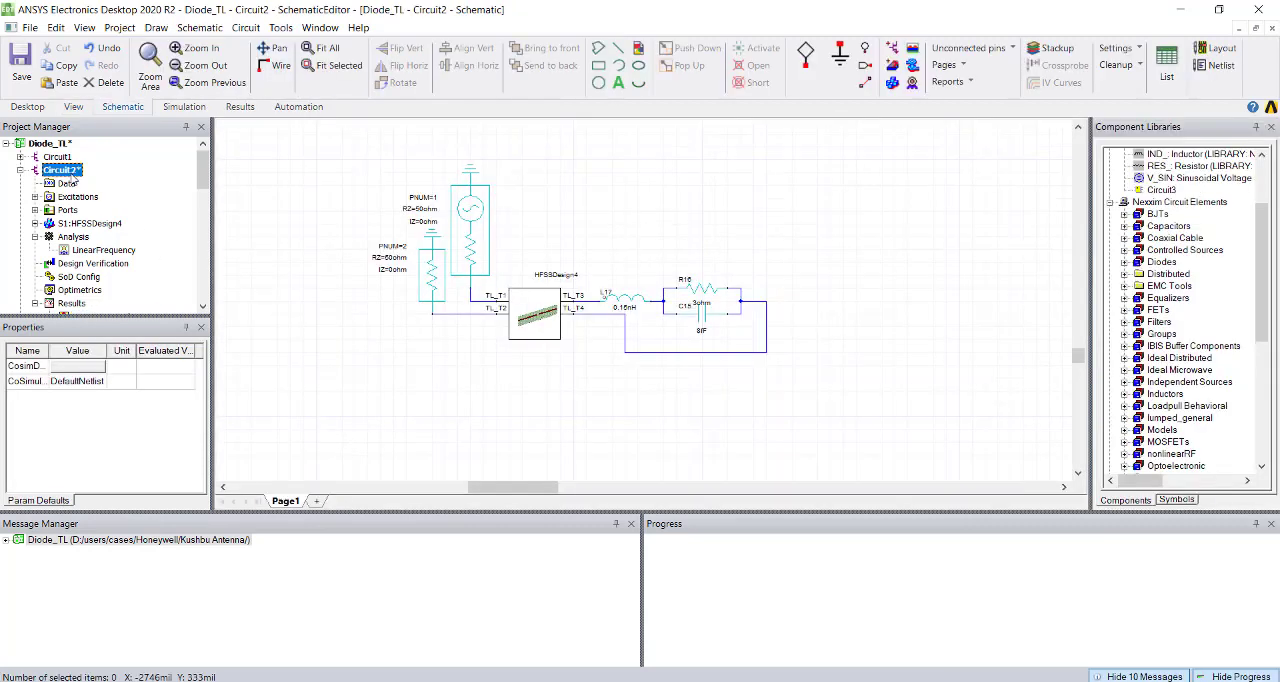
left_click(537, 389)
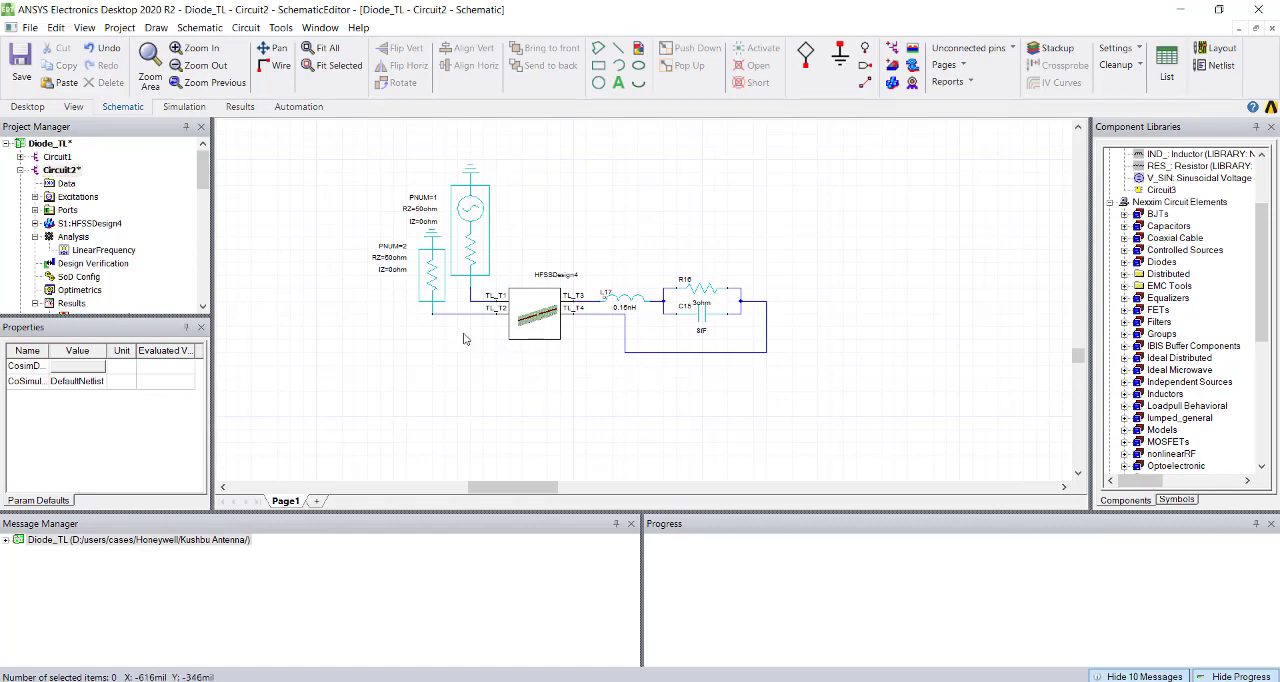
right_click(536, 326)
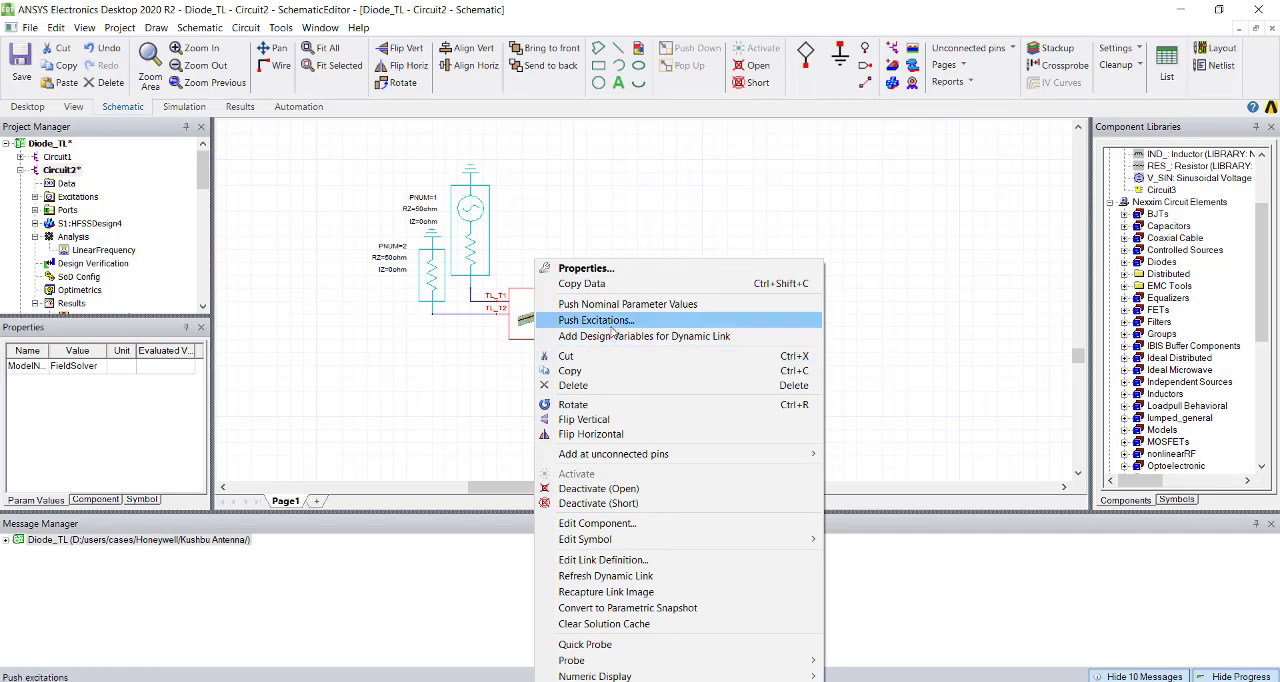
left_click(560, 320)
left_click(597, 447)
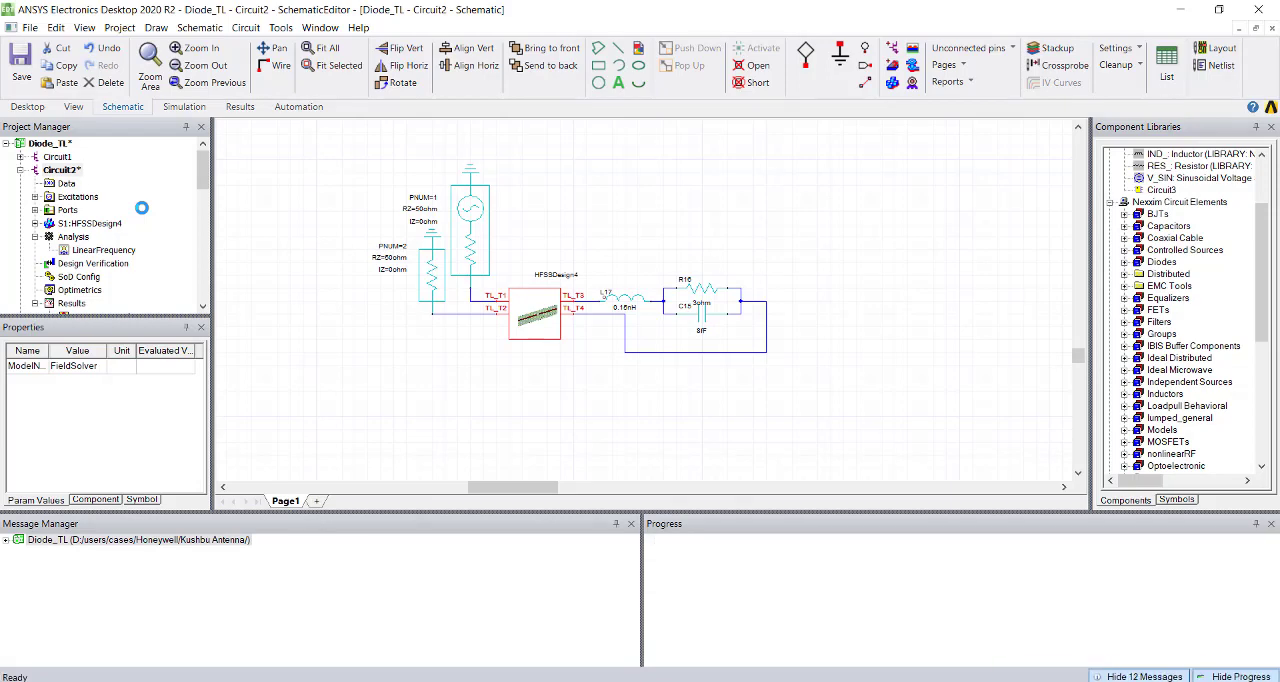
Open HFSSDesign2, animate its Mag_E1 field overlay over phase, and close the animation.
scroll(137, 237, "down", 2)
scroll(137, 237, "up", 3)
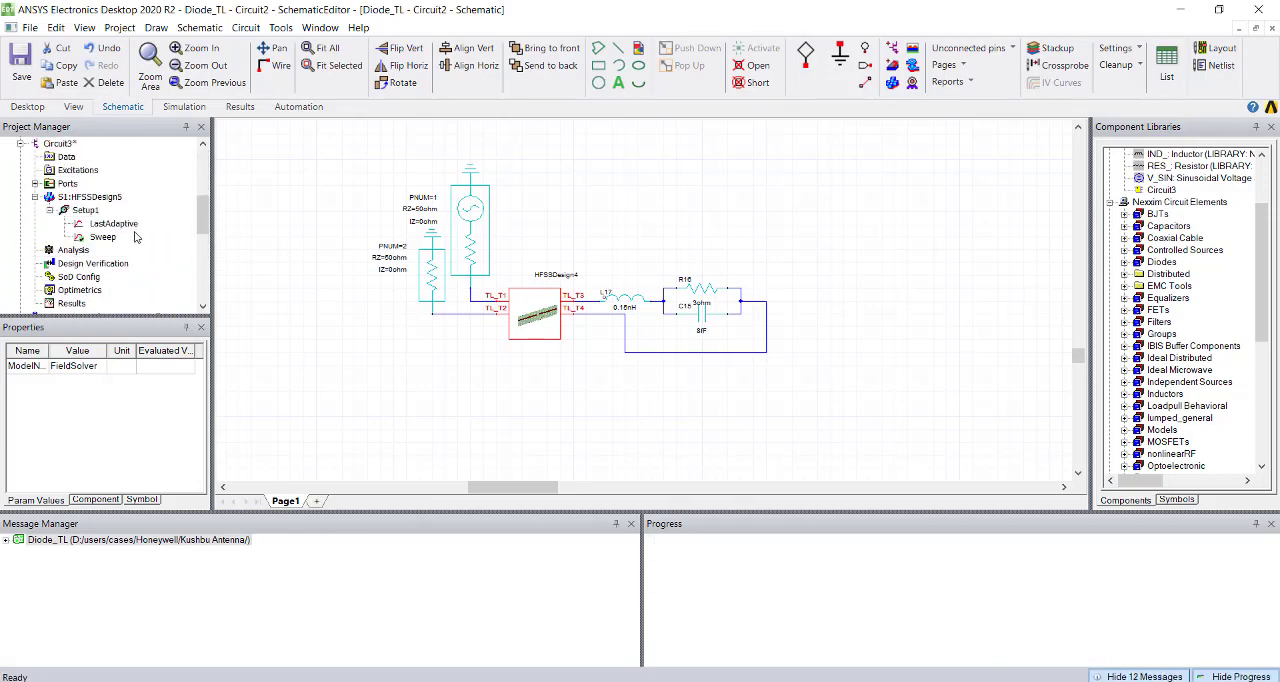
scroll(126, 247, "down", 4)
double_click(76, 172)
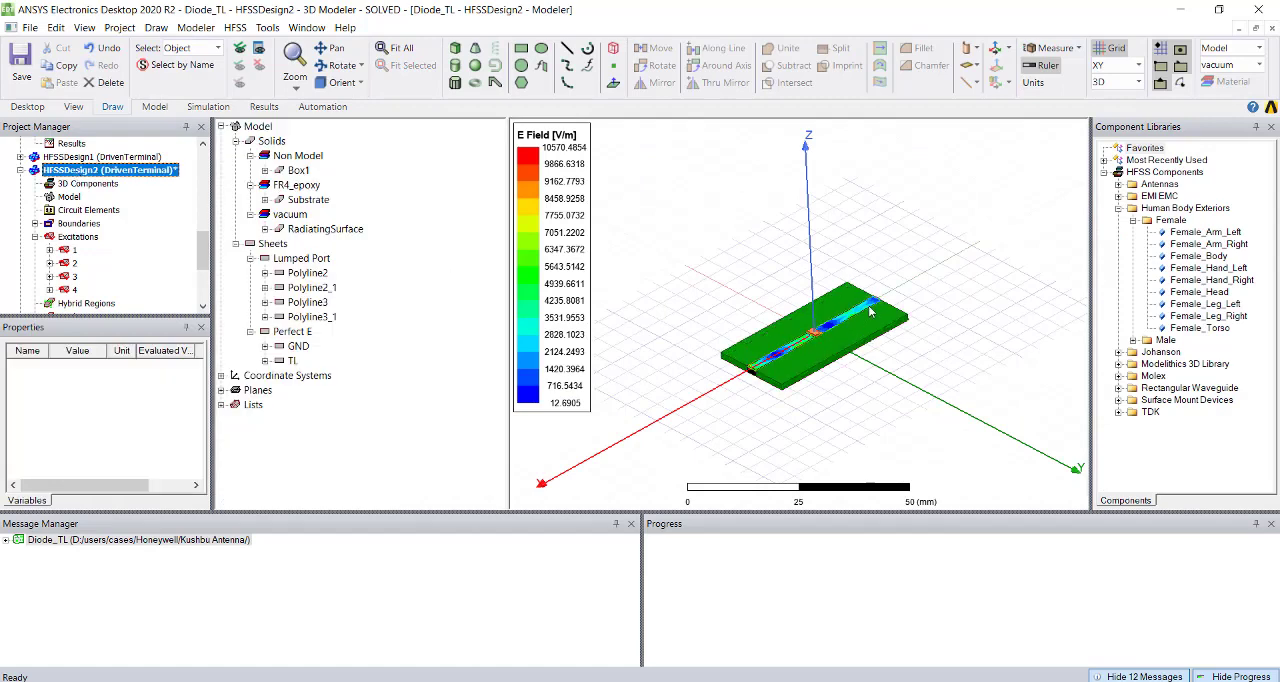
scroll(98, 270, "down", 3)
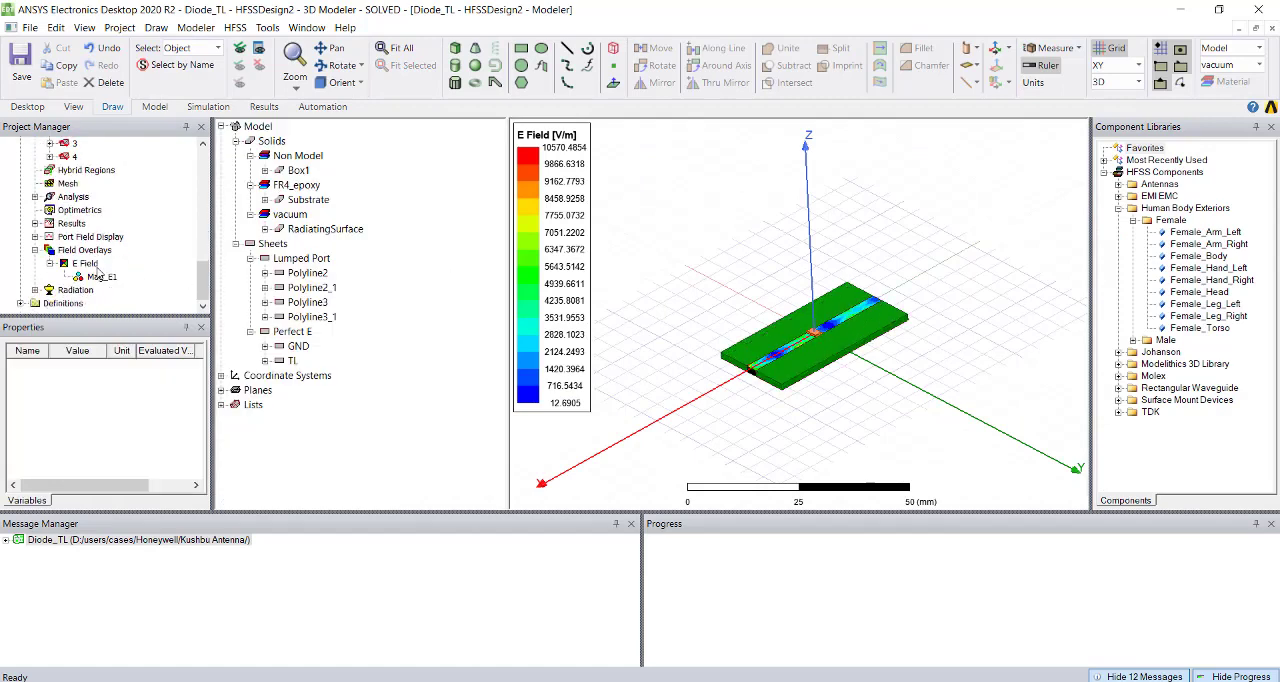
right_click(97, 283)
left_click(138, 385)
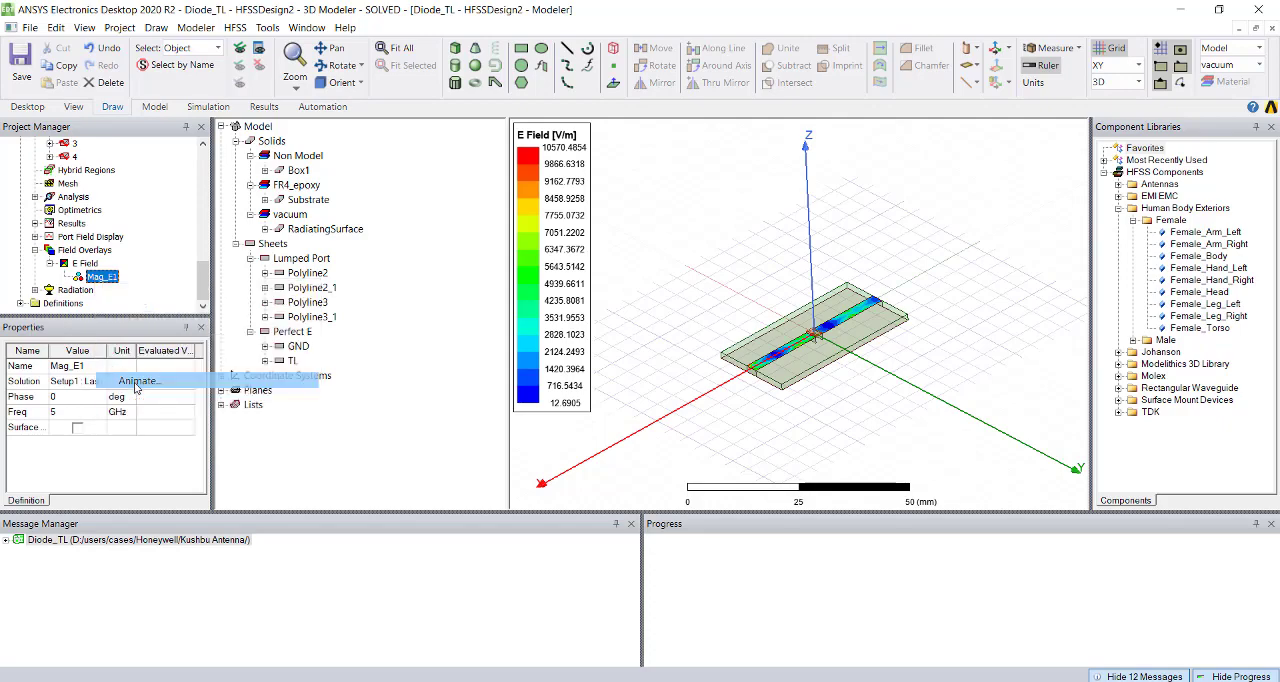
left_click(590, 401)
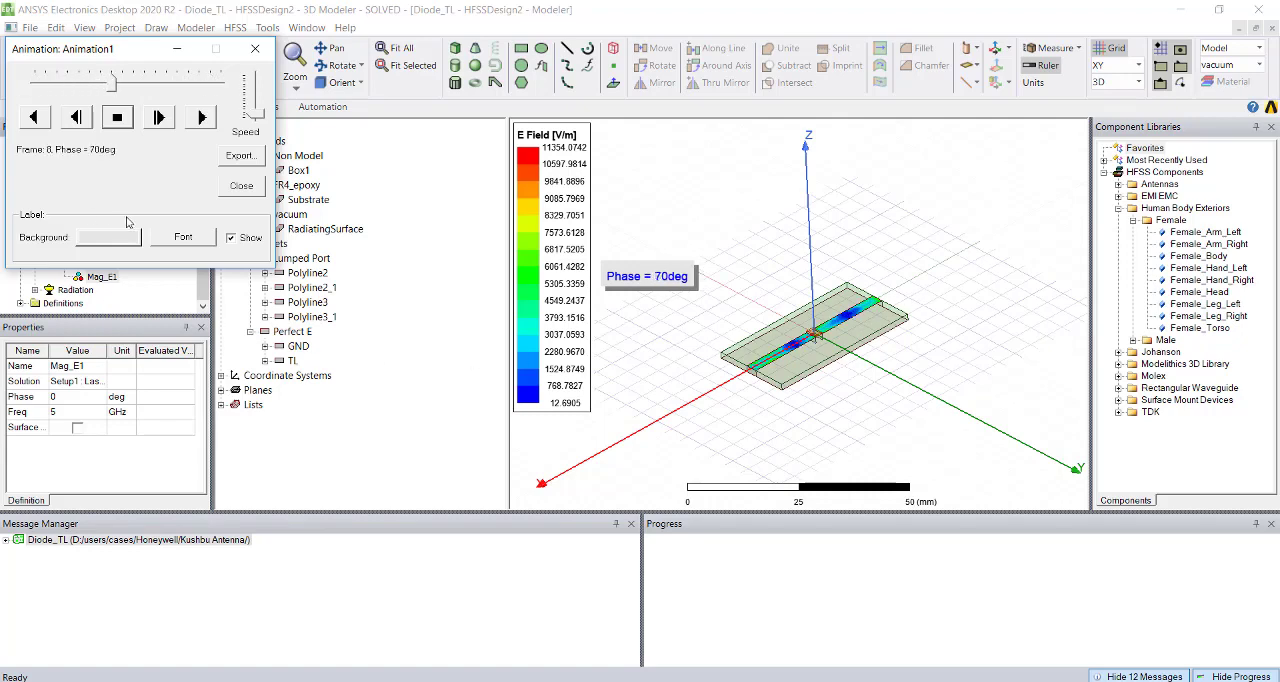
left_click(241, 185)
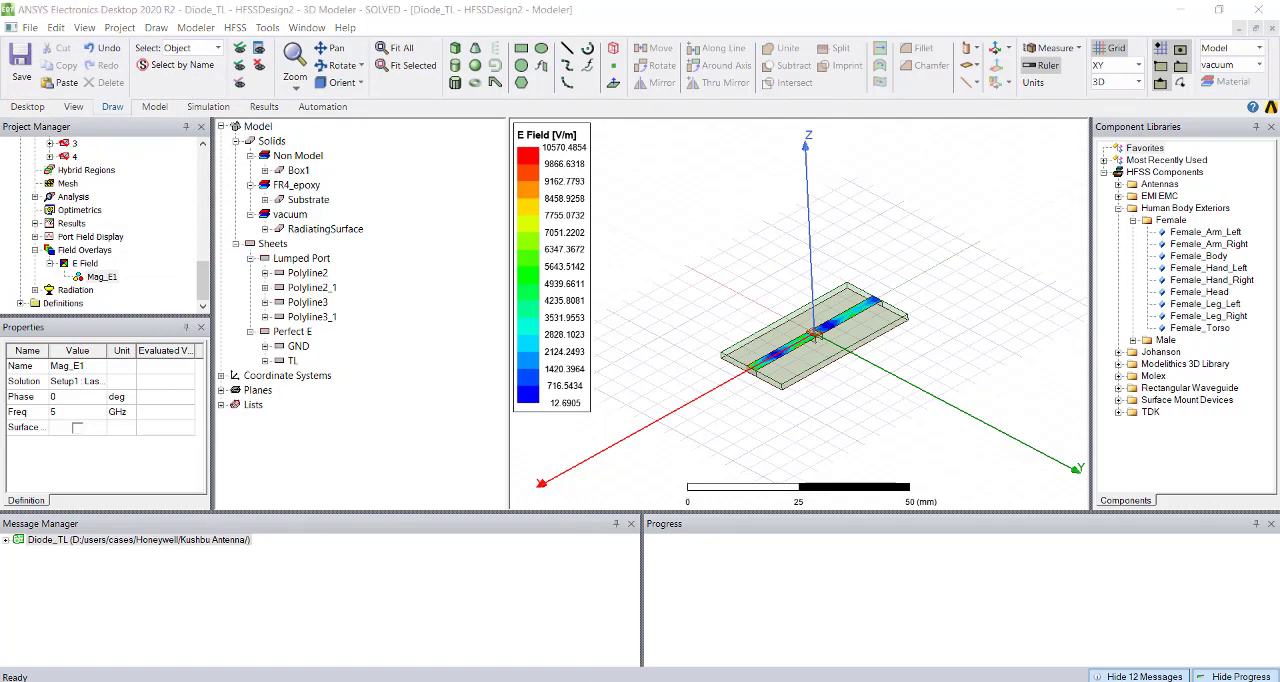
Switch to the slot-ring antenna paper in Adobe Acrobat Reader and highlight the diode part number DSM8100-000 in Section II.
left_click(734, 632)
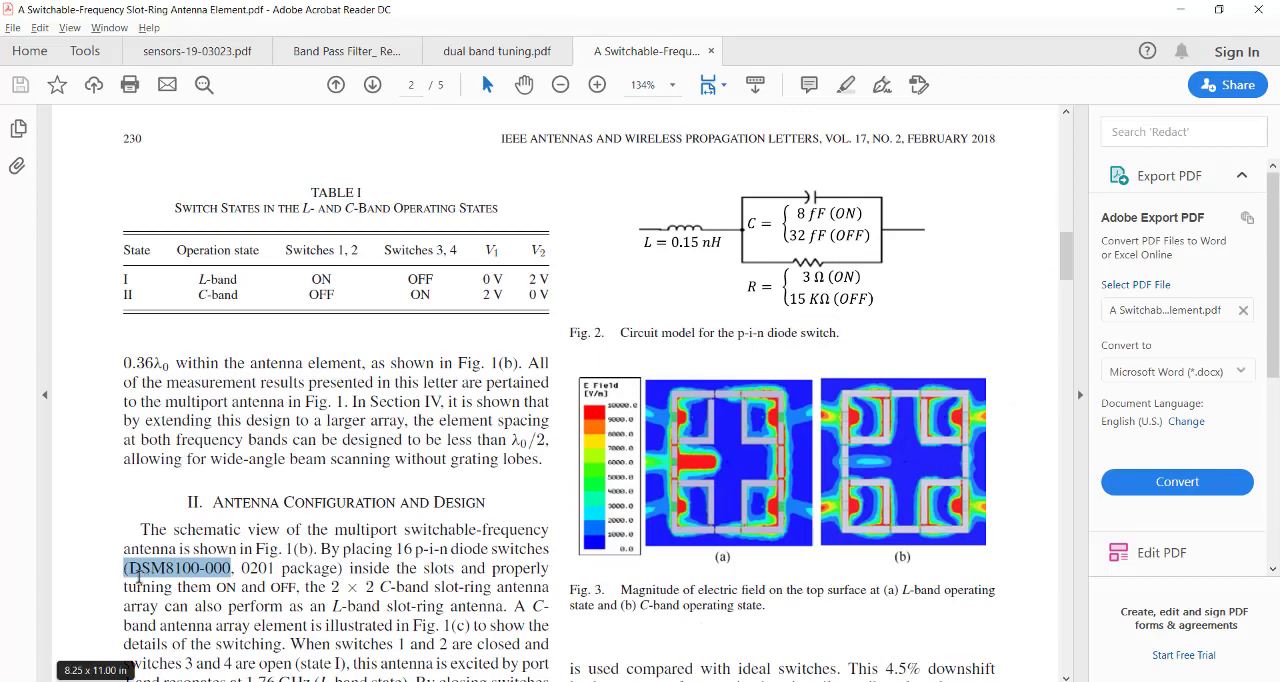
left_click(218, 594)
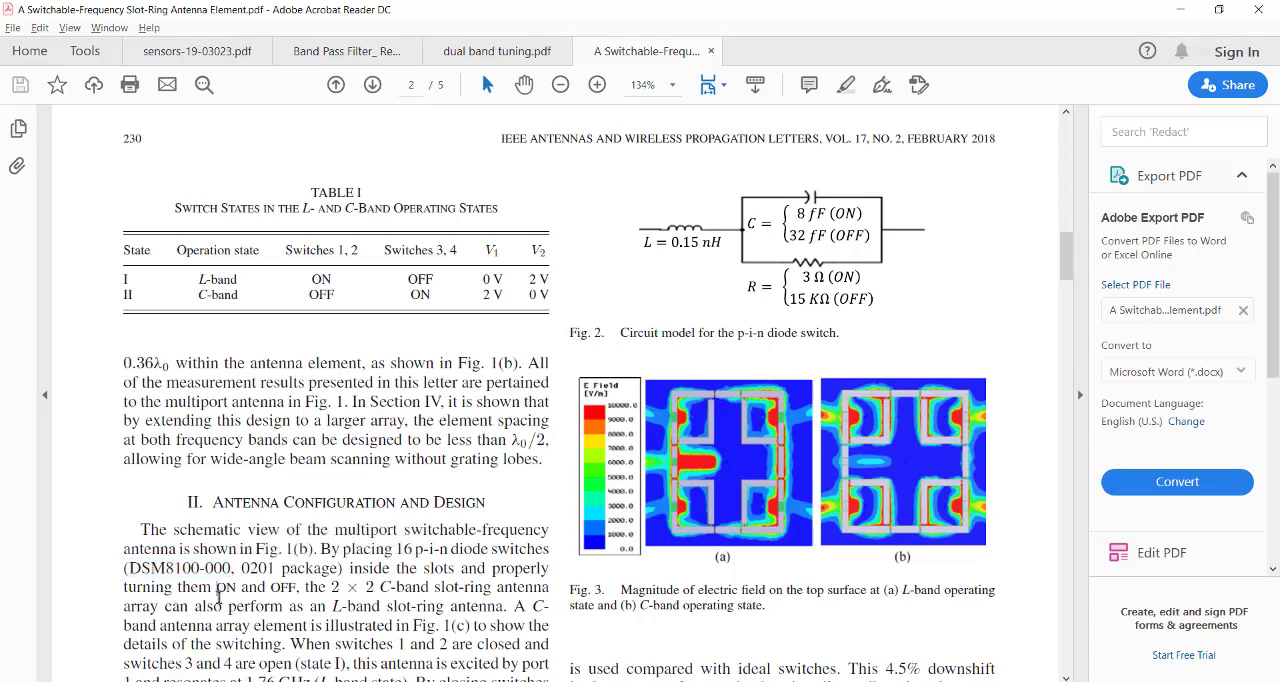
left_click_drag(231, 570, 128, 568)
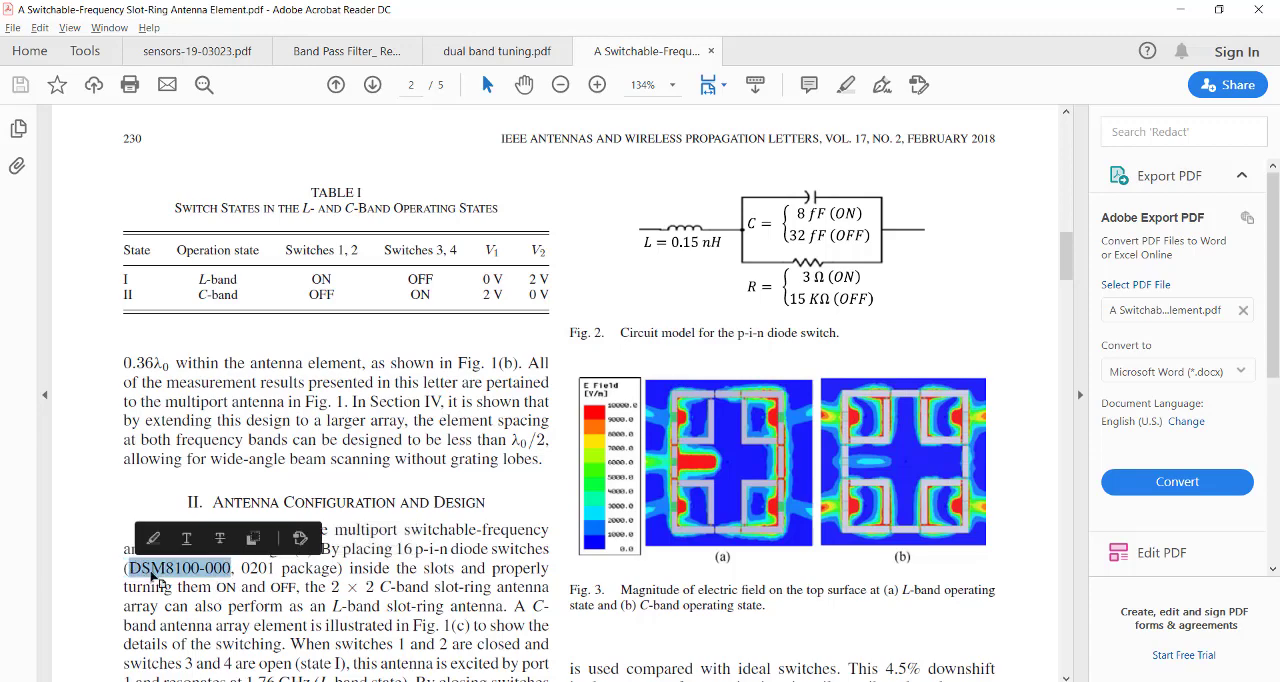
left_click(186, 535)
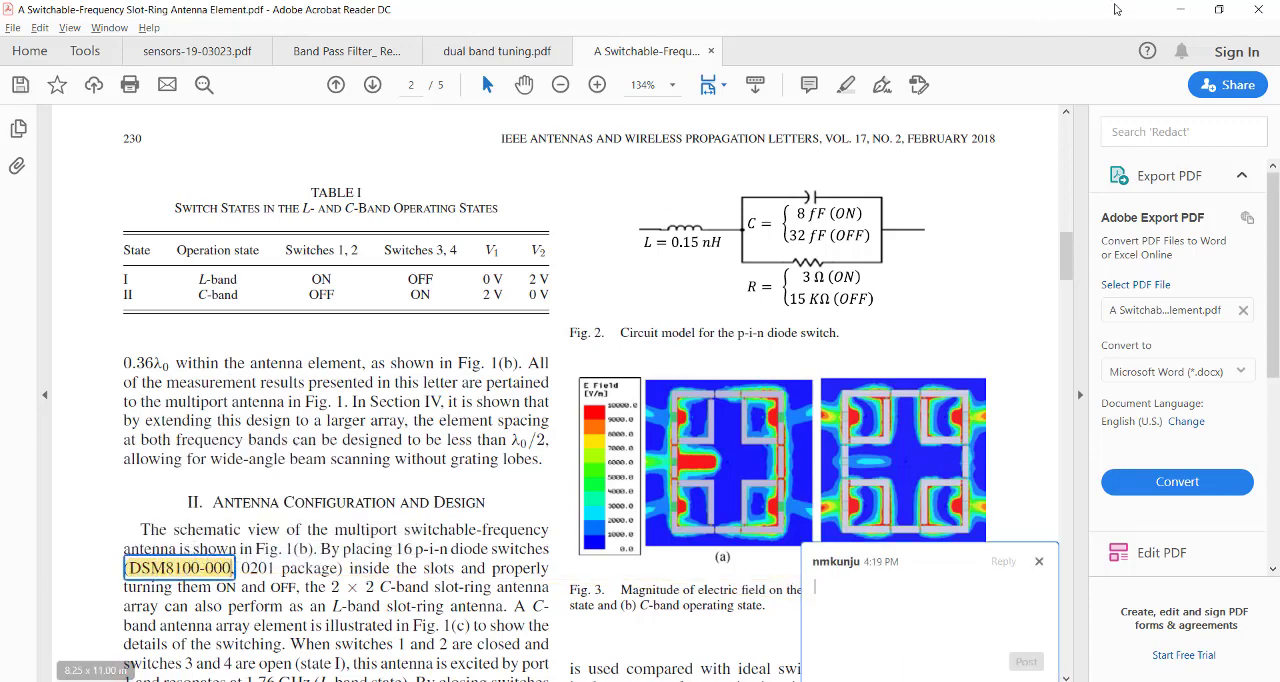
left_click(1175, 9)
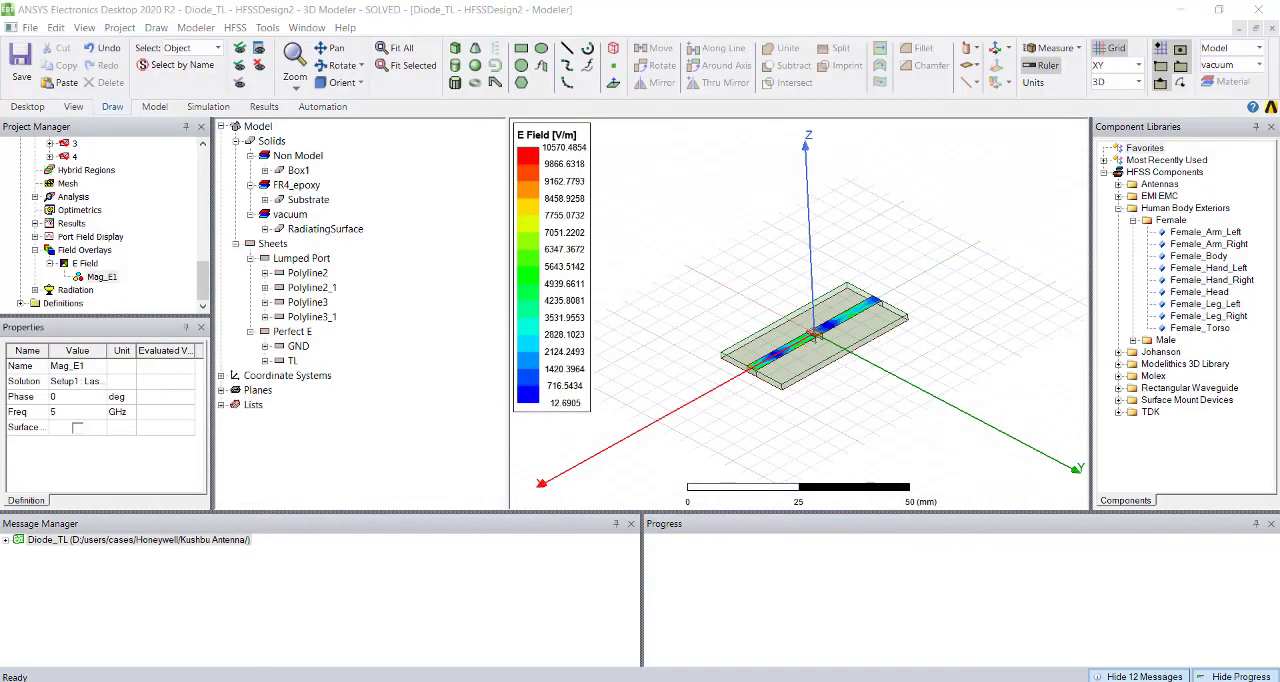
Switch to the Chrome browser and review the DSM8100-000 diode on its Mouser and Skyworks product pages.
key("alt+Tab")
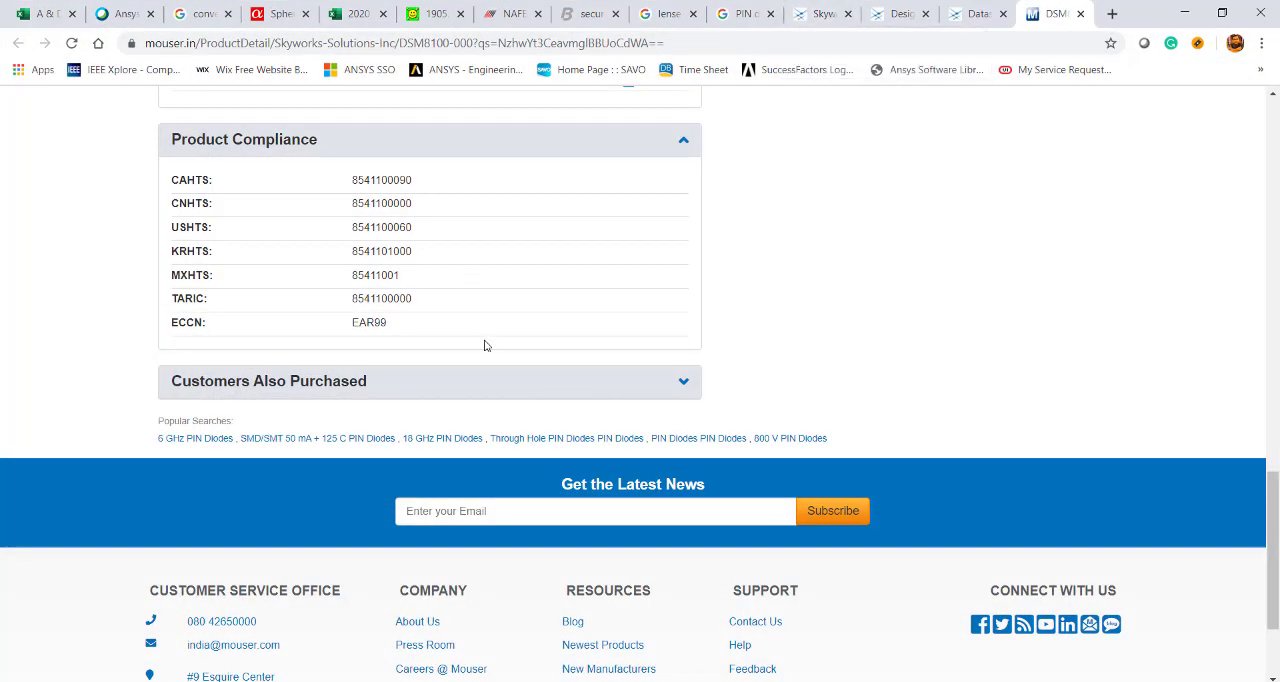
scroll(487, 348, "up", 5)
scroll(487, 354, "up", 12)
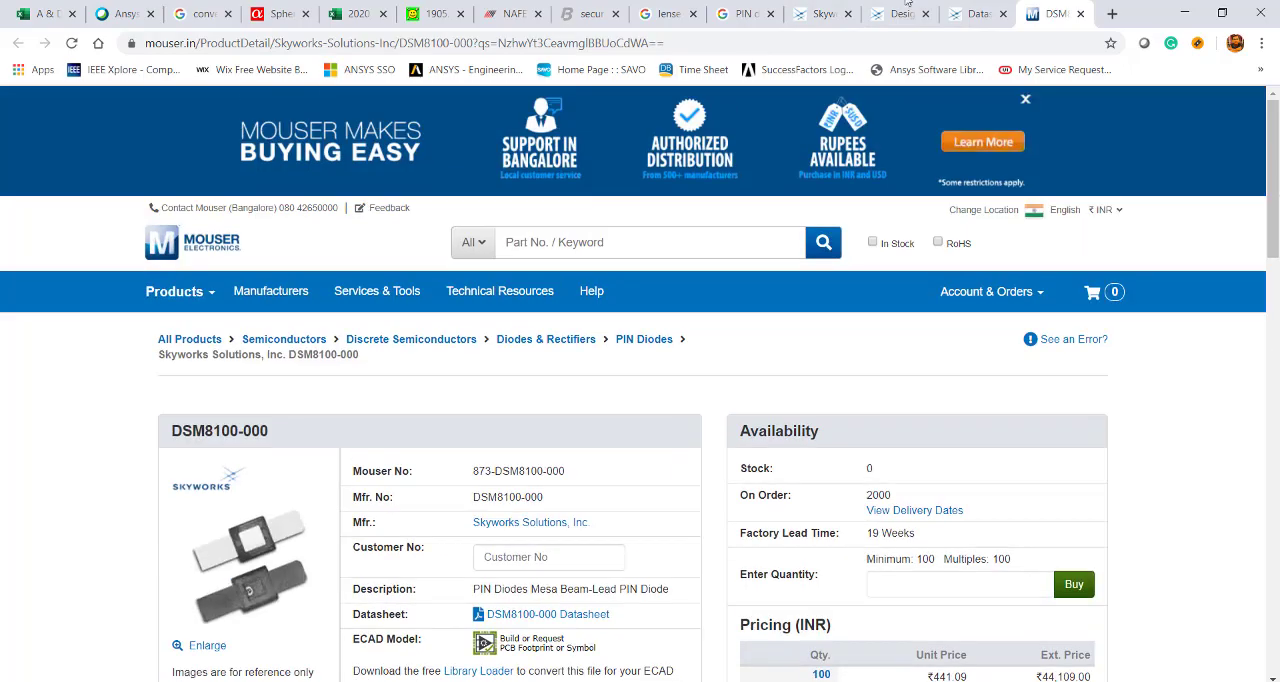
left_click(822, 13)
scroll(449, 320, "up", 10)
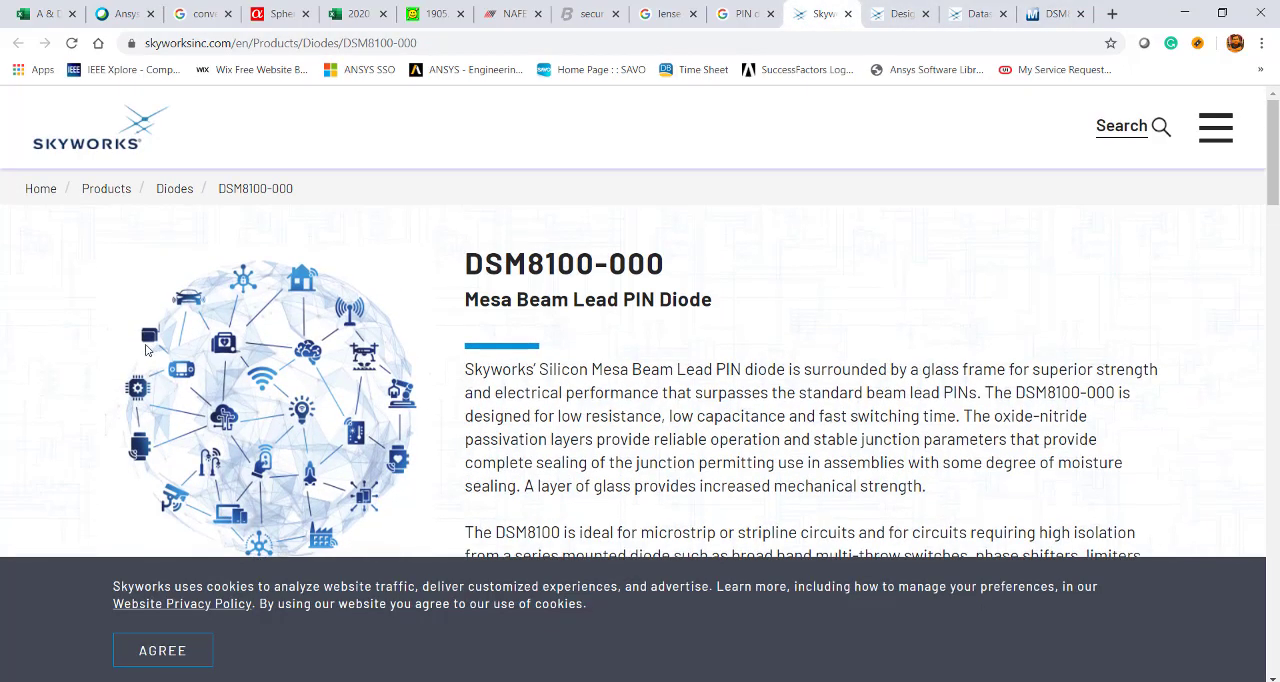
scroll(607, 356, "down", 7)
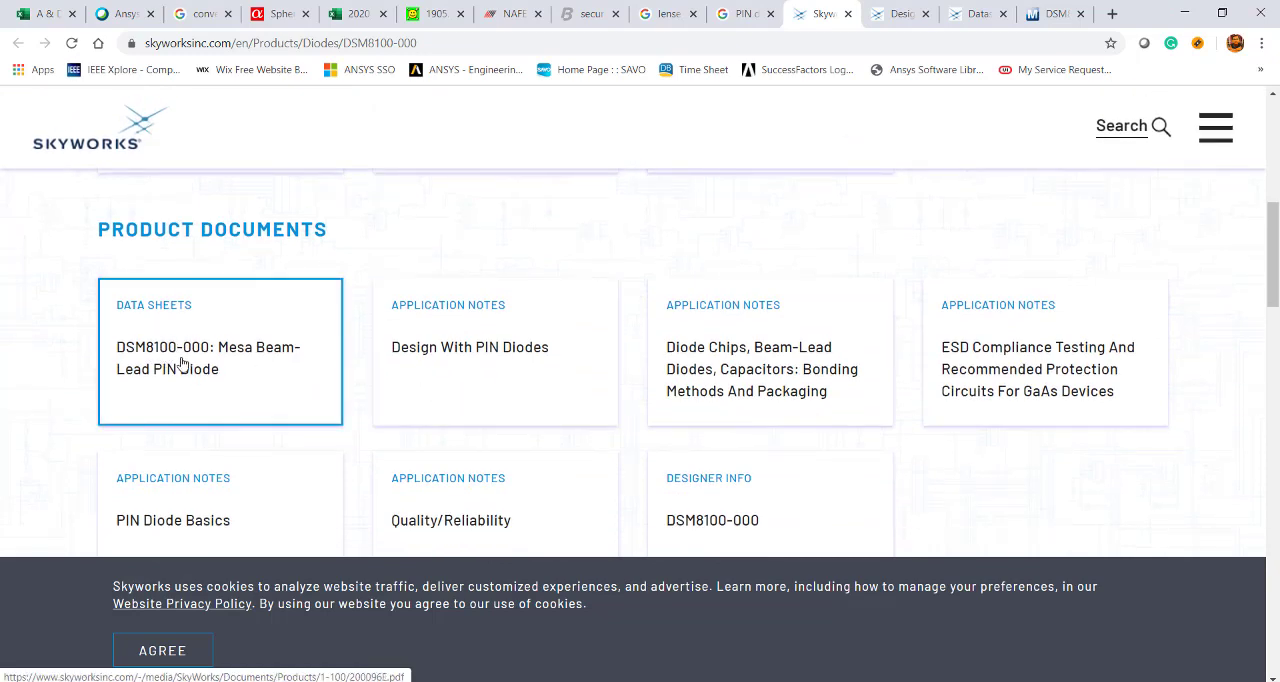
Examine the Design With PIN Diodes application note for the diode parameters, the forward and reverse bias models, and switch applications.
left_click(903, 14)
scroll(545, 400, "up", 20)
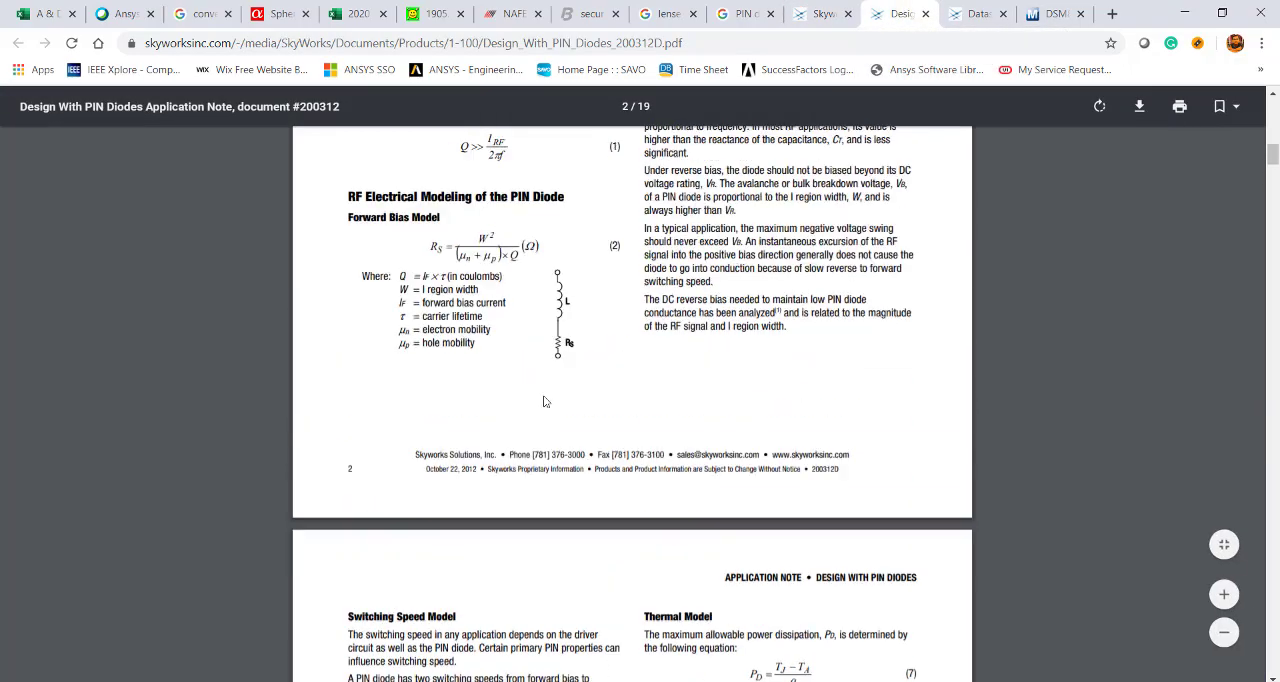
scroll(554, 398, "down", 5)
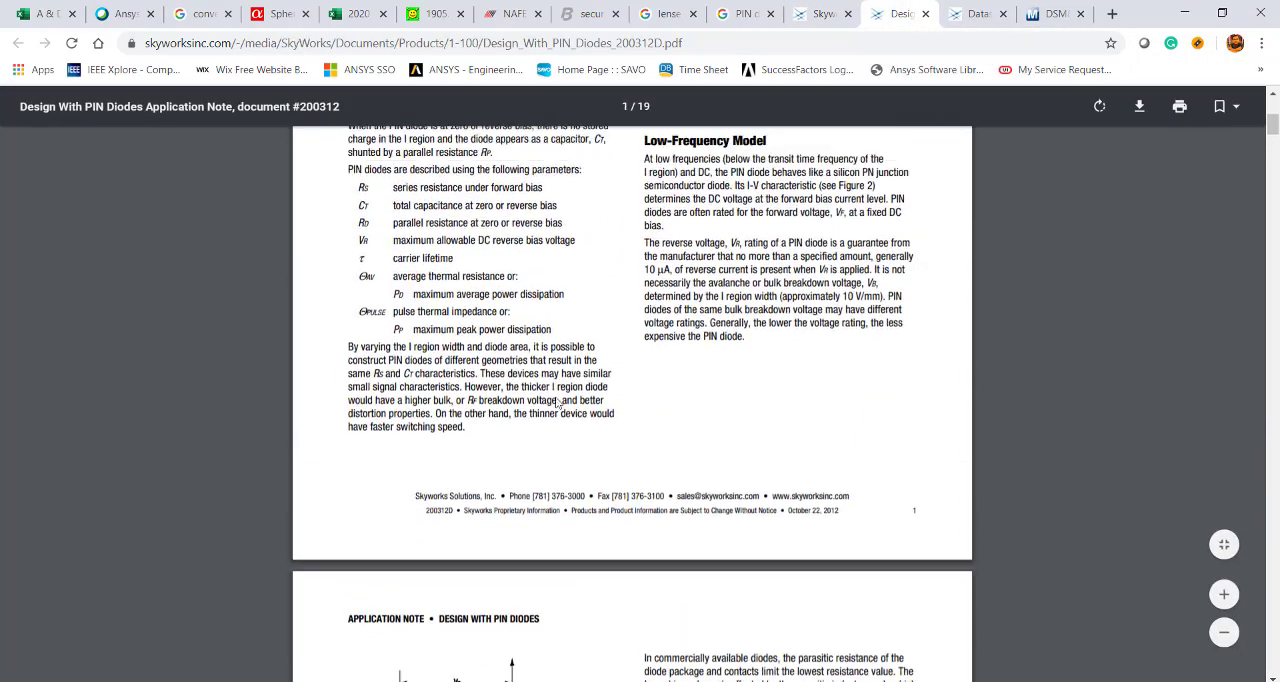
scroll(494, 357, "up", 4)
scroll(394, 459, "down", 3)
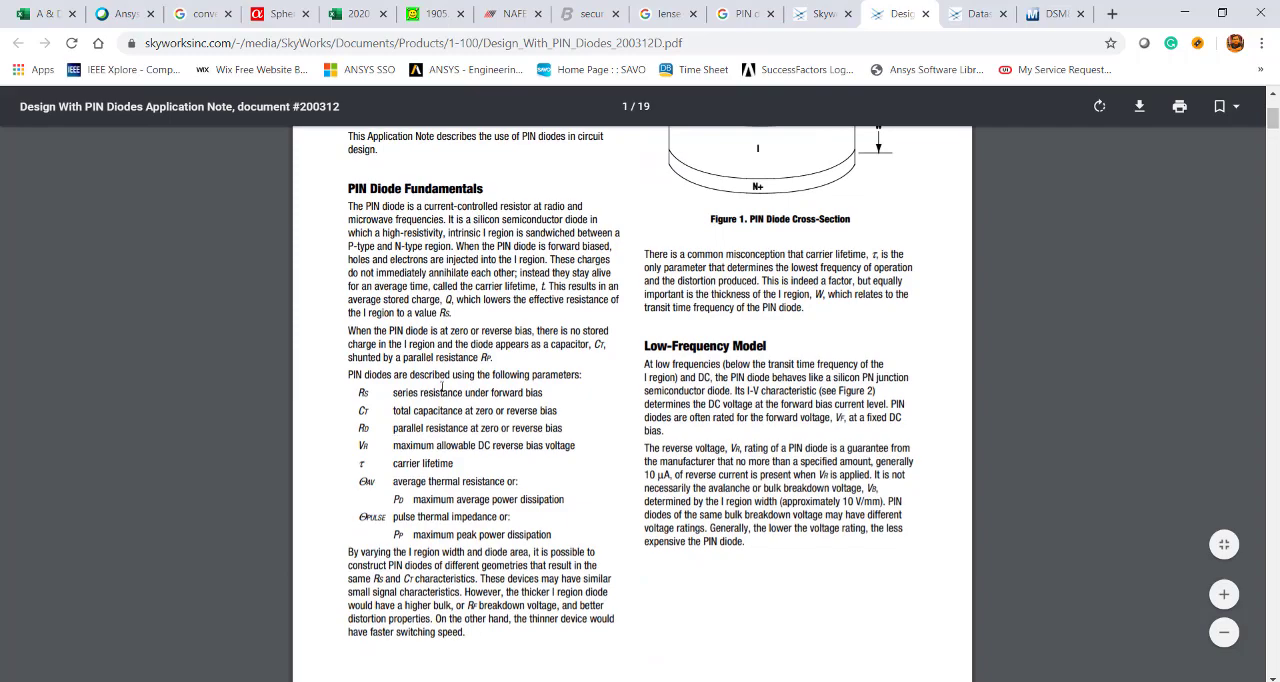
scroll(442, 386, "down", 18)
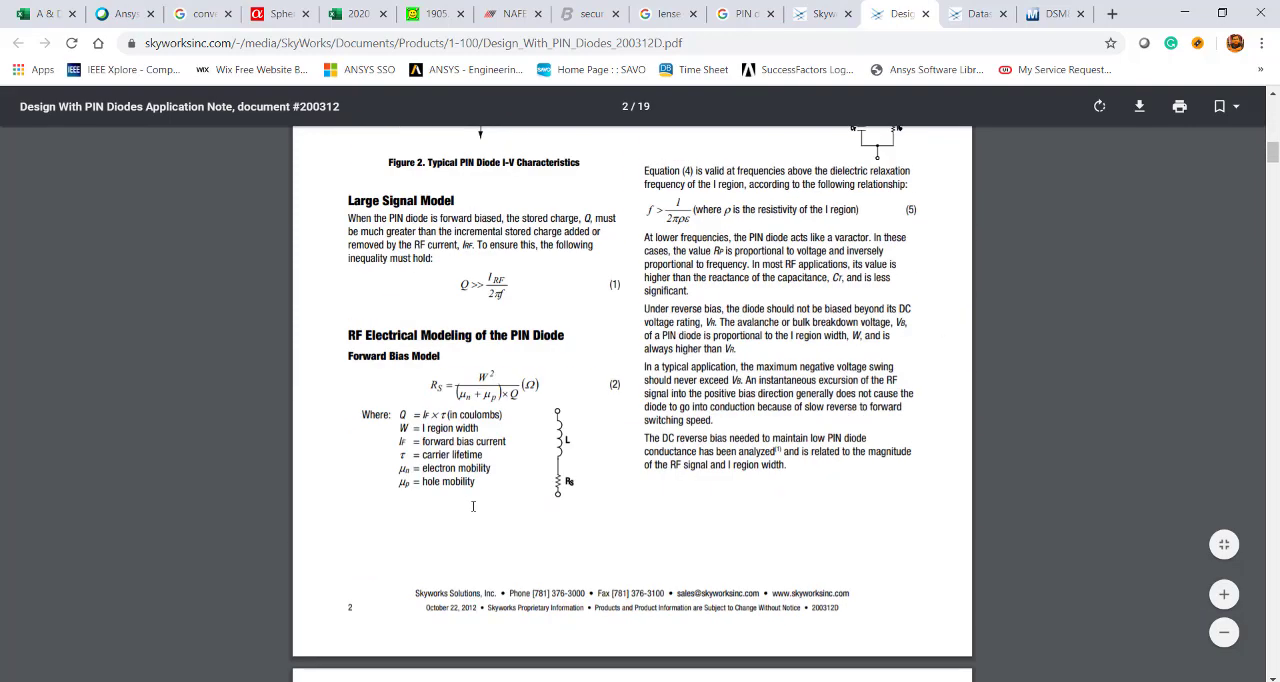
scroll(480, 508, "up", 3)
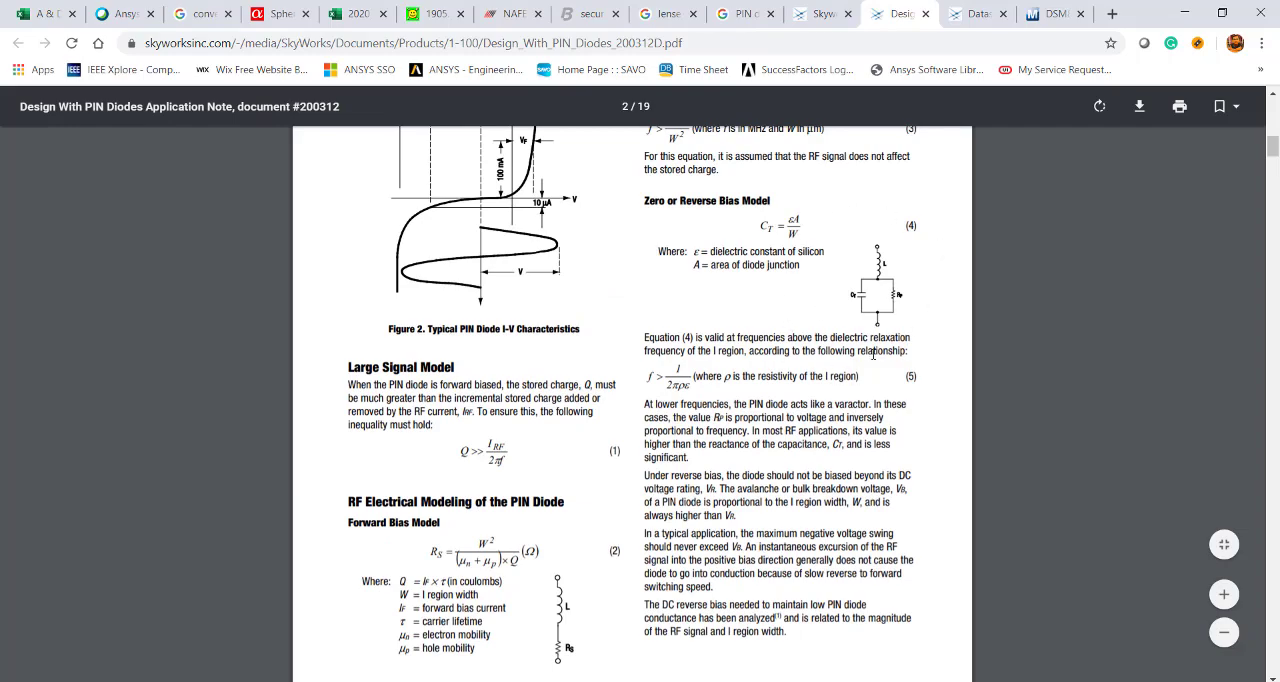
scroll(898, 319, "down", 12)
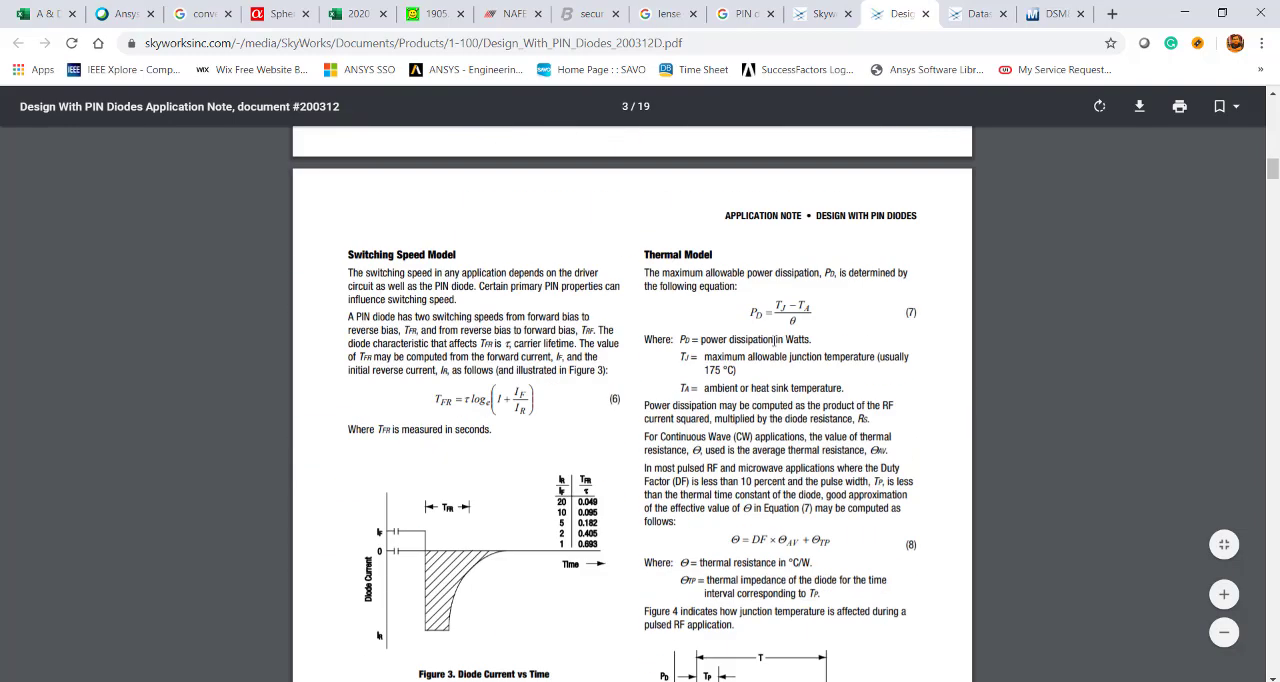
scroll(631, 458, "down", 15)
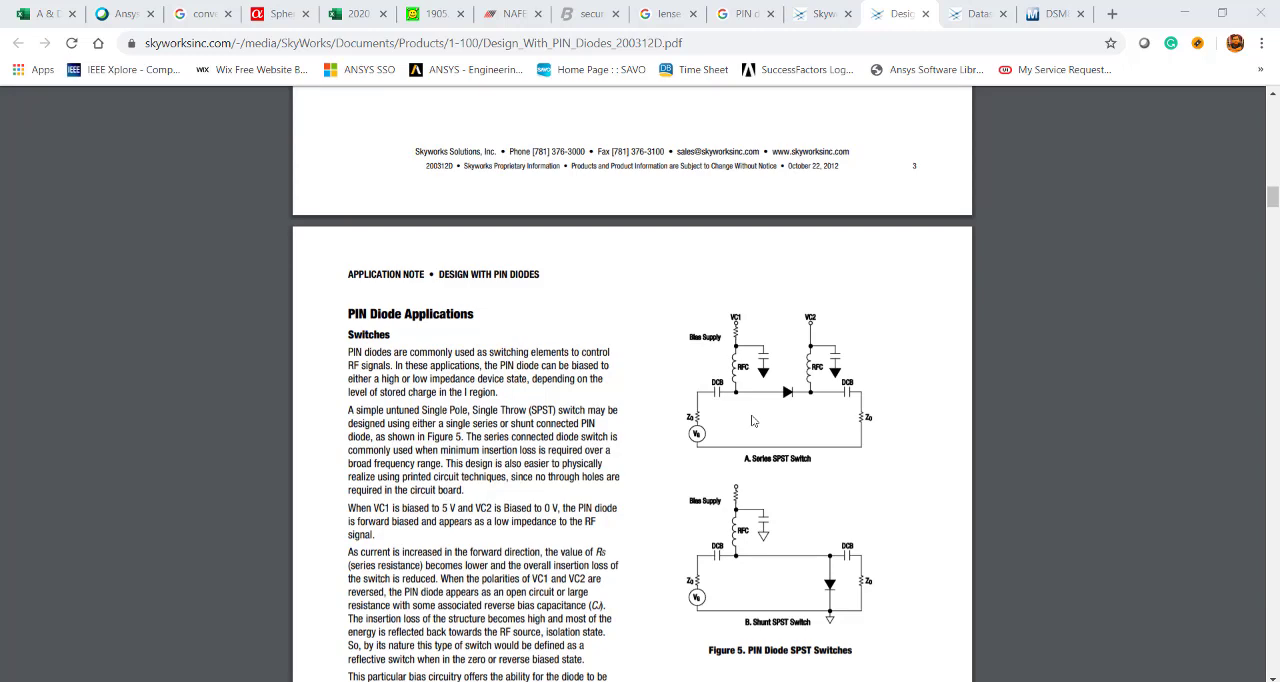
Download the DSM8100-000 designer info from the Skyworks product page and open the DSM8100sp.zip archive.
left_click(822, 14)
scroll(697, 540, "down", 1)
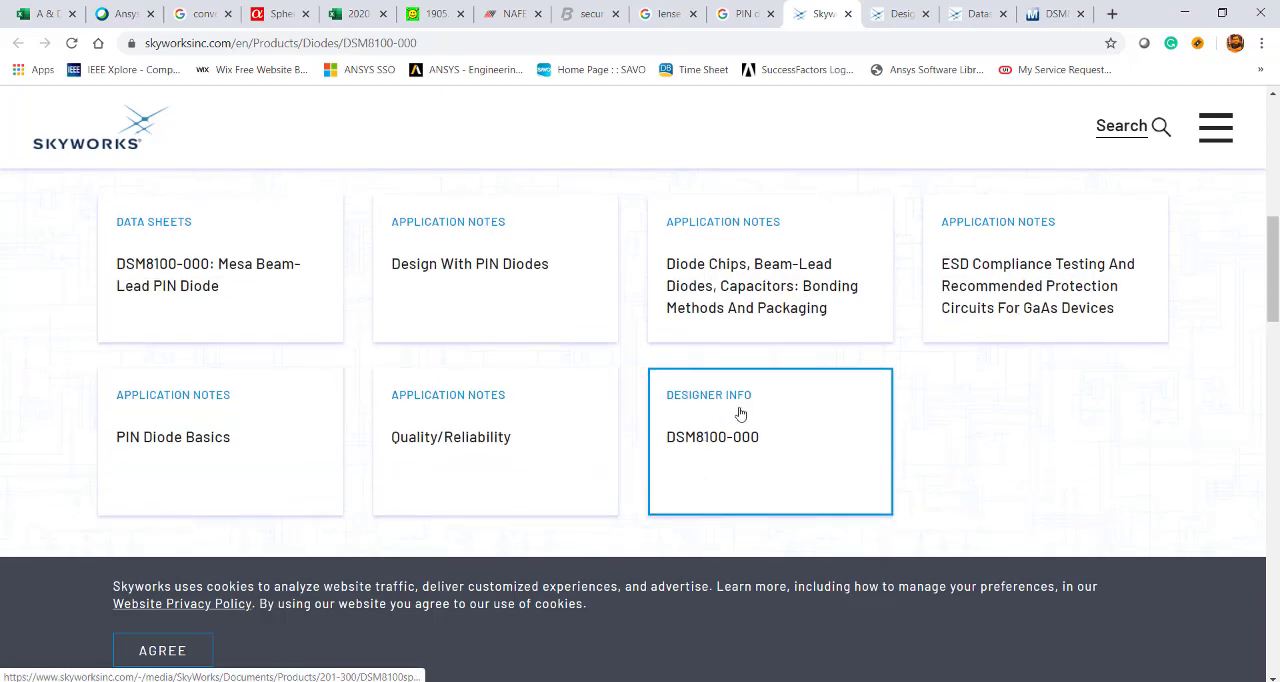
left_click(740, 413)
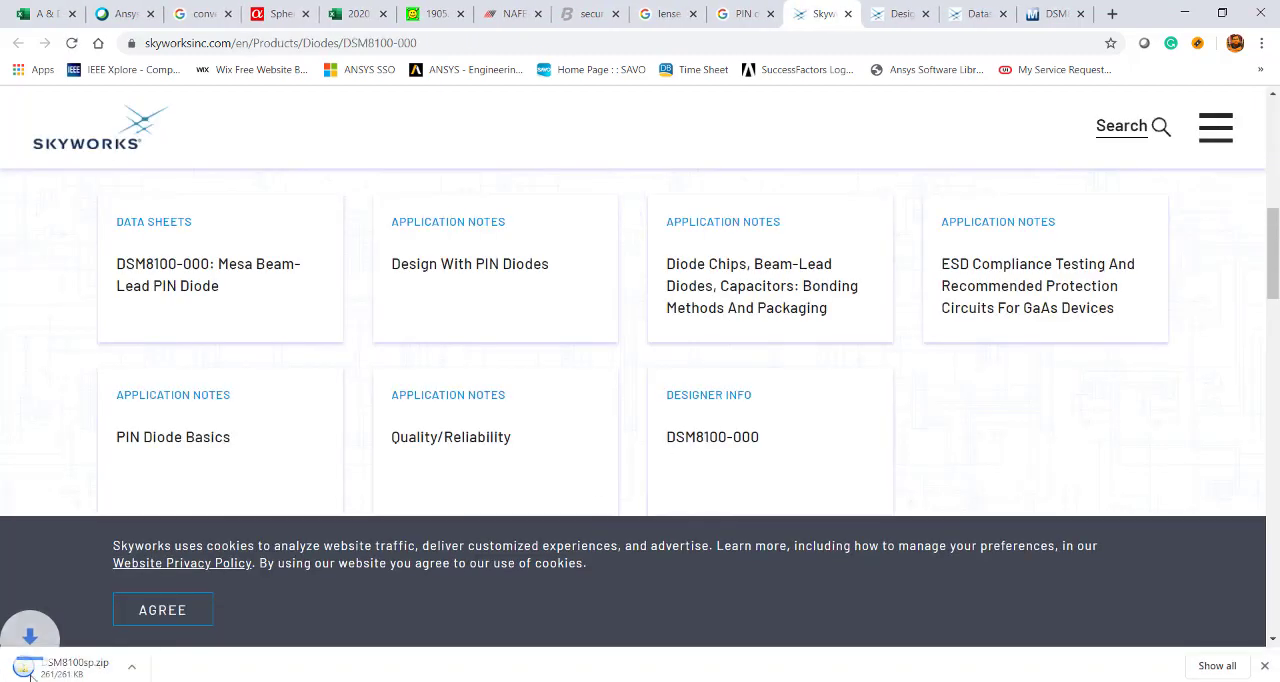
left_click(83, 673)
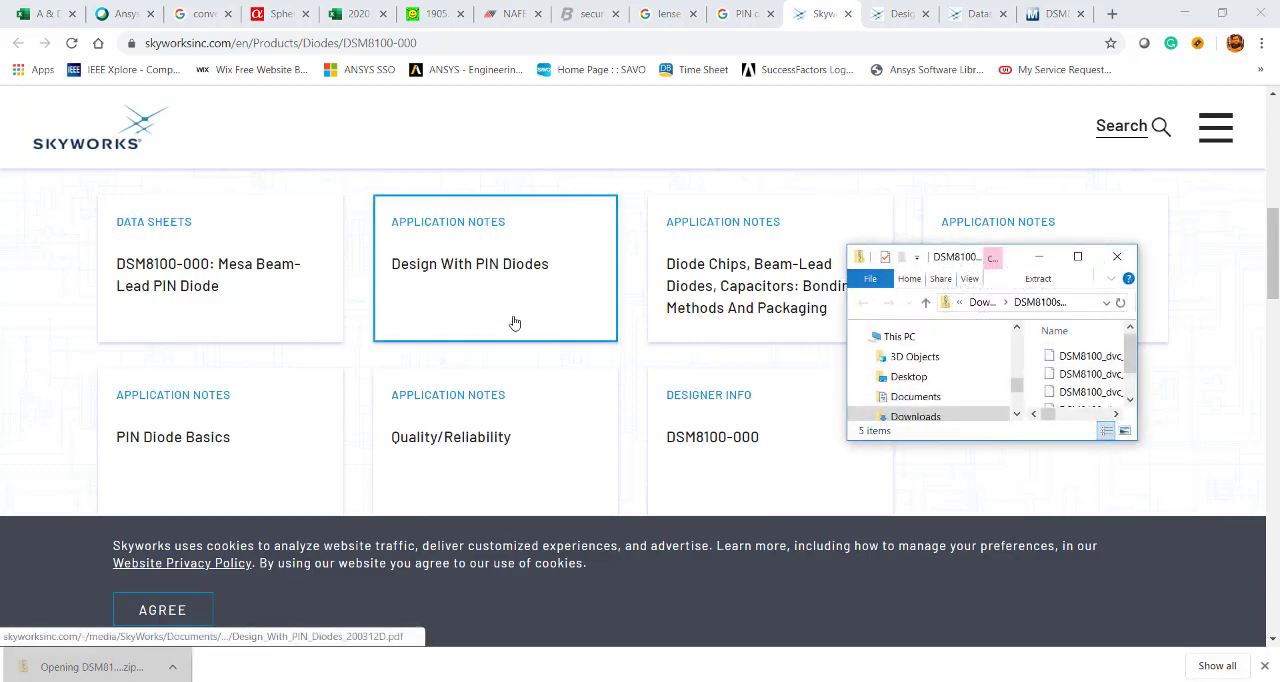
Review the S2P files in the DSM8100sp.zip archive, looking at the 0V and 5V deembedded files.
left_click(1078, 257)
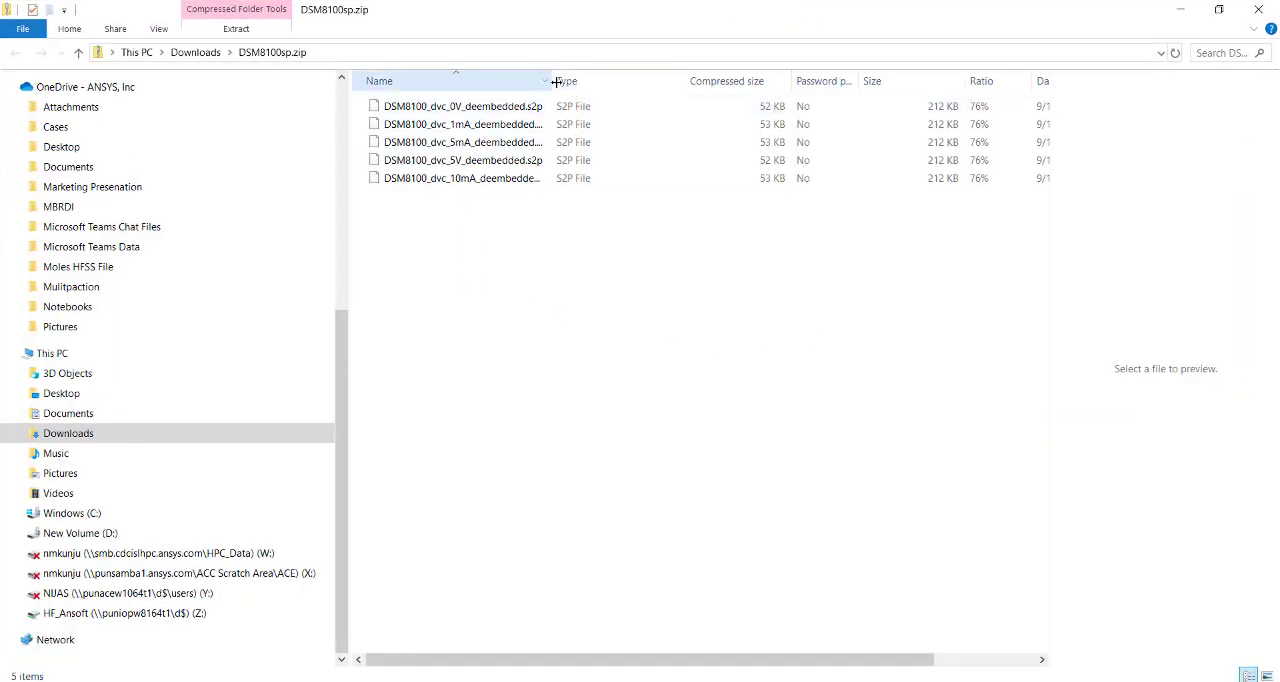
left_click_drag(558, 82, 650, 82)
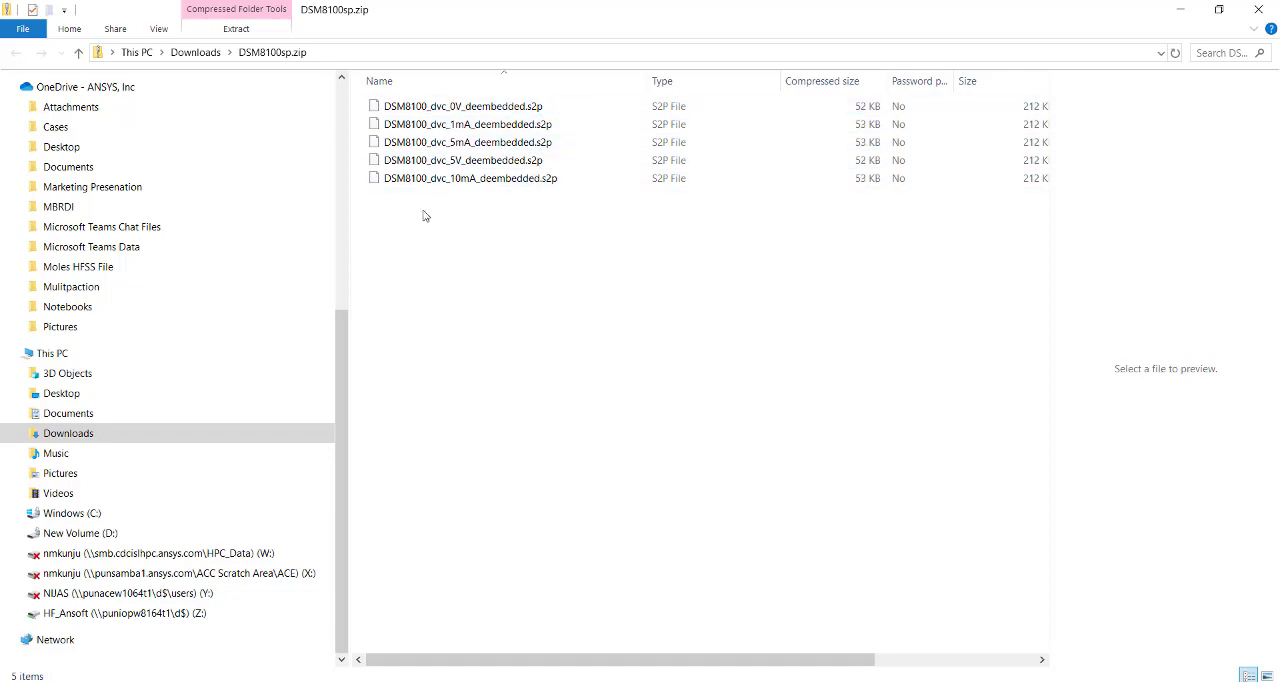
left_click(425, 110)
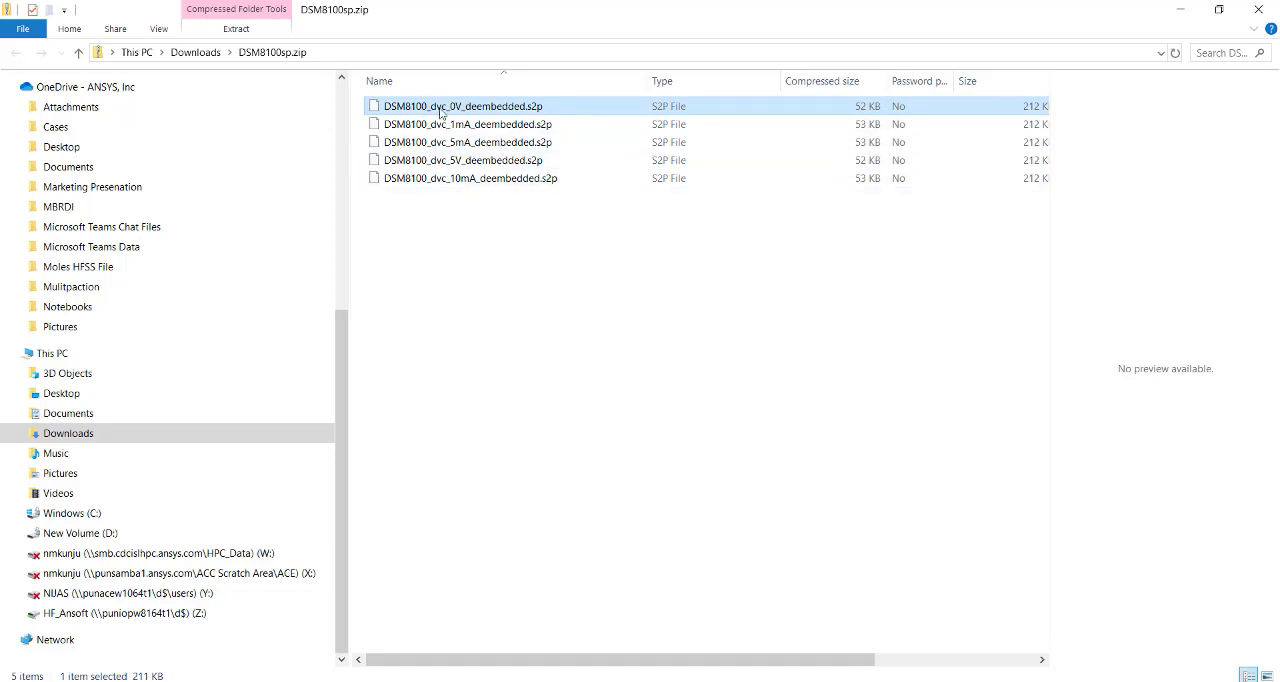
left_click(460, 161)
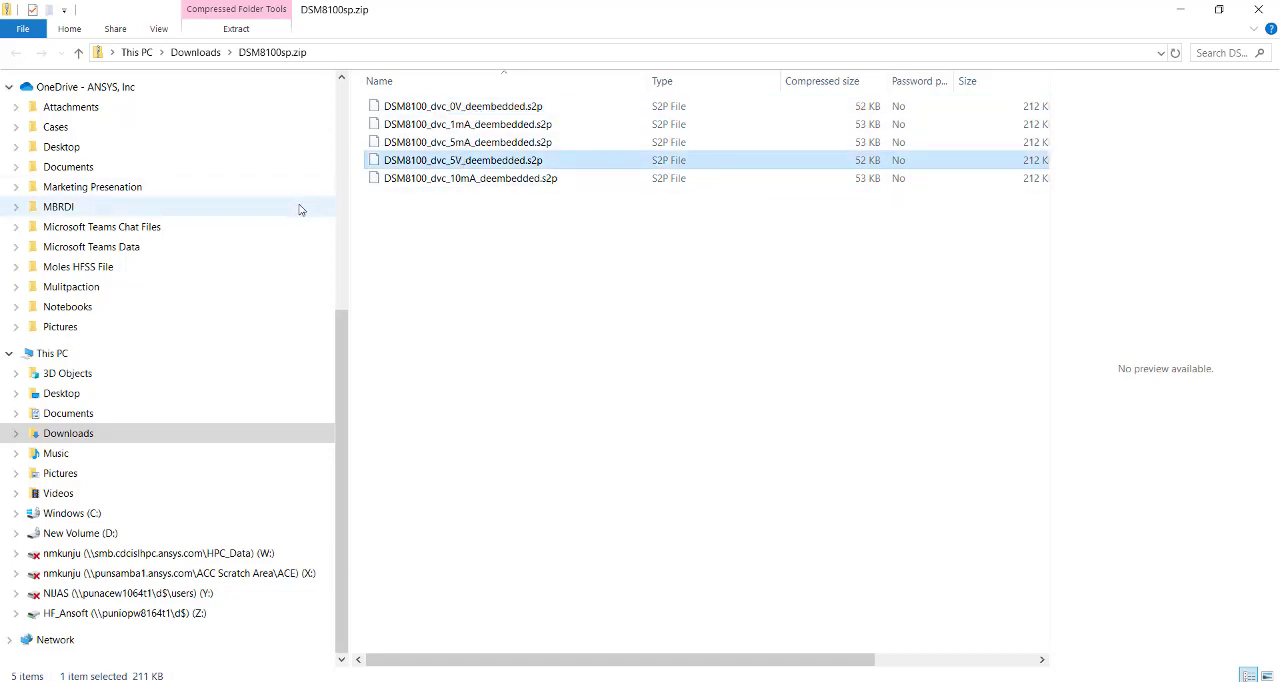
left_click(1183, 13)
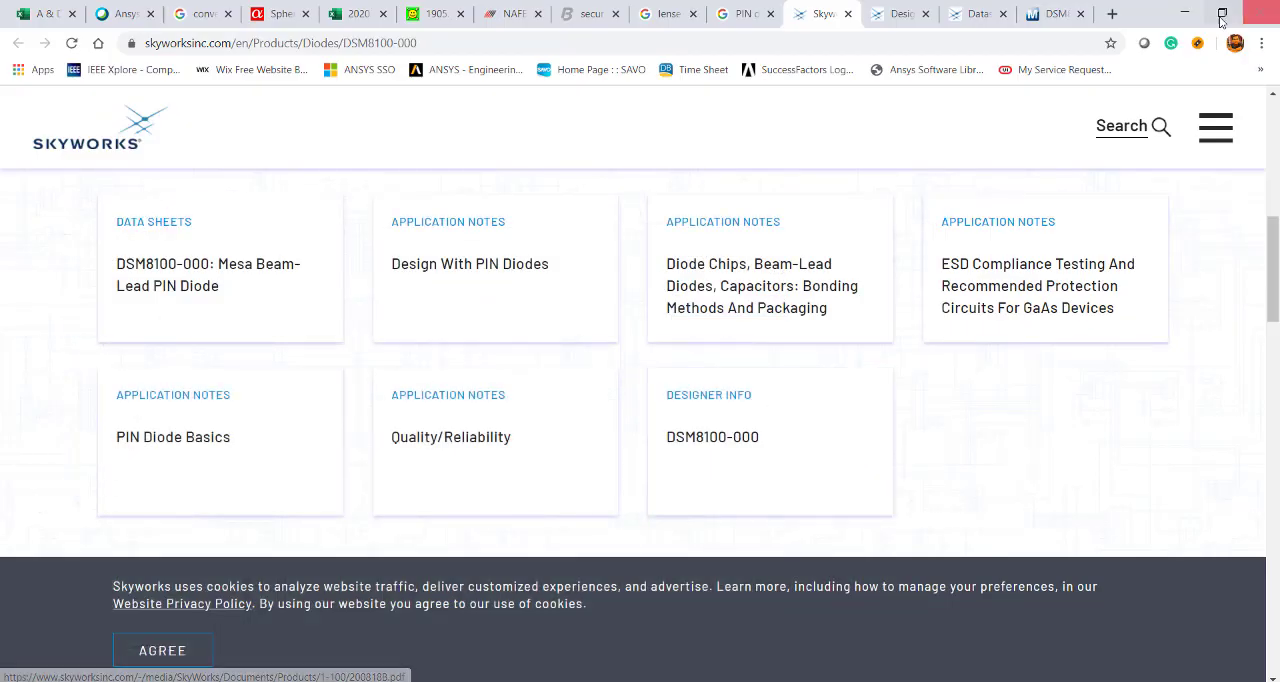
Switch to ANSYS Electronics Desktop and open the Circuit2 schematic of the Diode_TL project.
left_click(1184, 13)
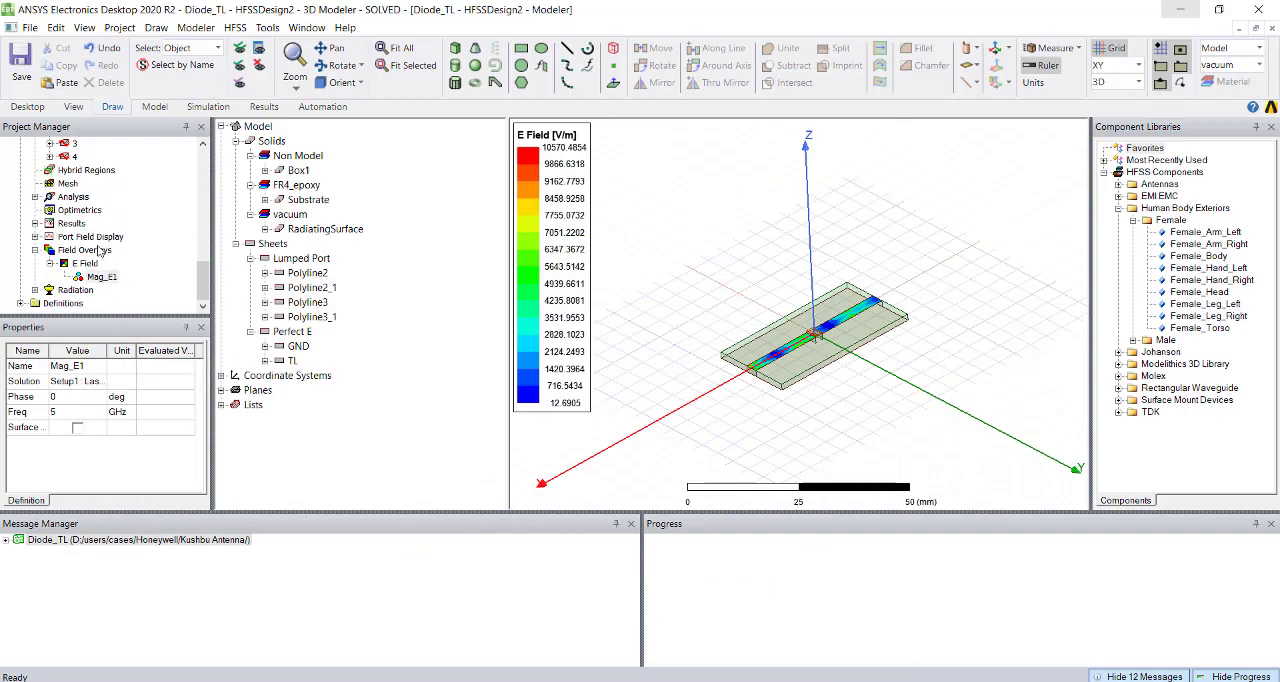
scroll(100, 251, "up", 8)
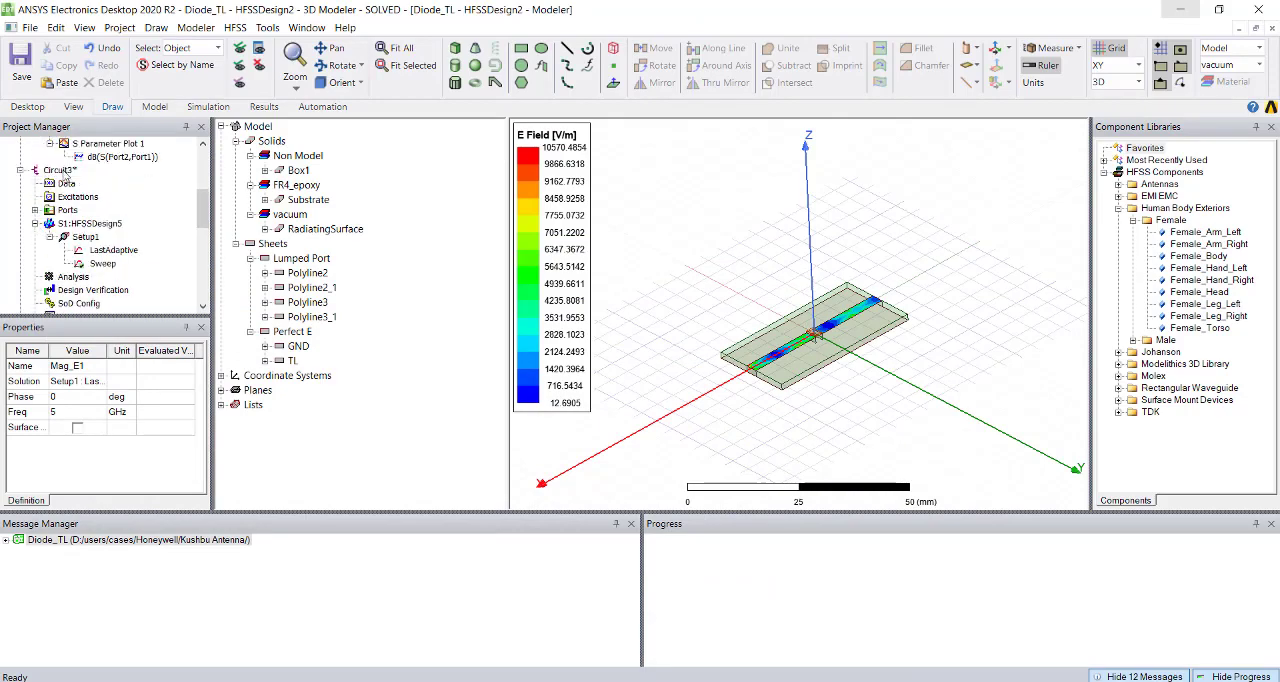
scroll(62, 174, "up", 6)
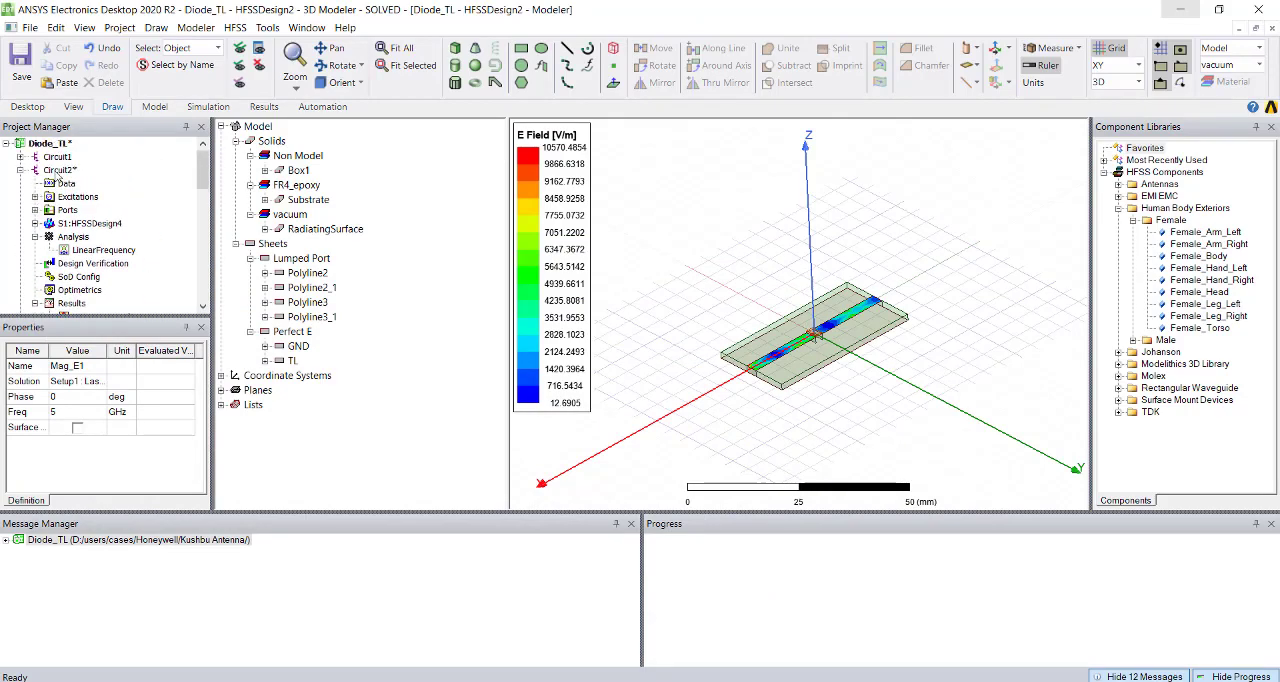
double_click(60, 172)
Detach the inductor, resistor and capacitor network from the HFSSDesign4 block and place it with its wires in the empty area below.
left_click_drag(841, 401, 597, 261)
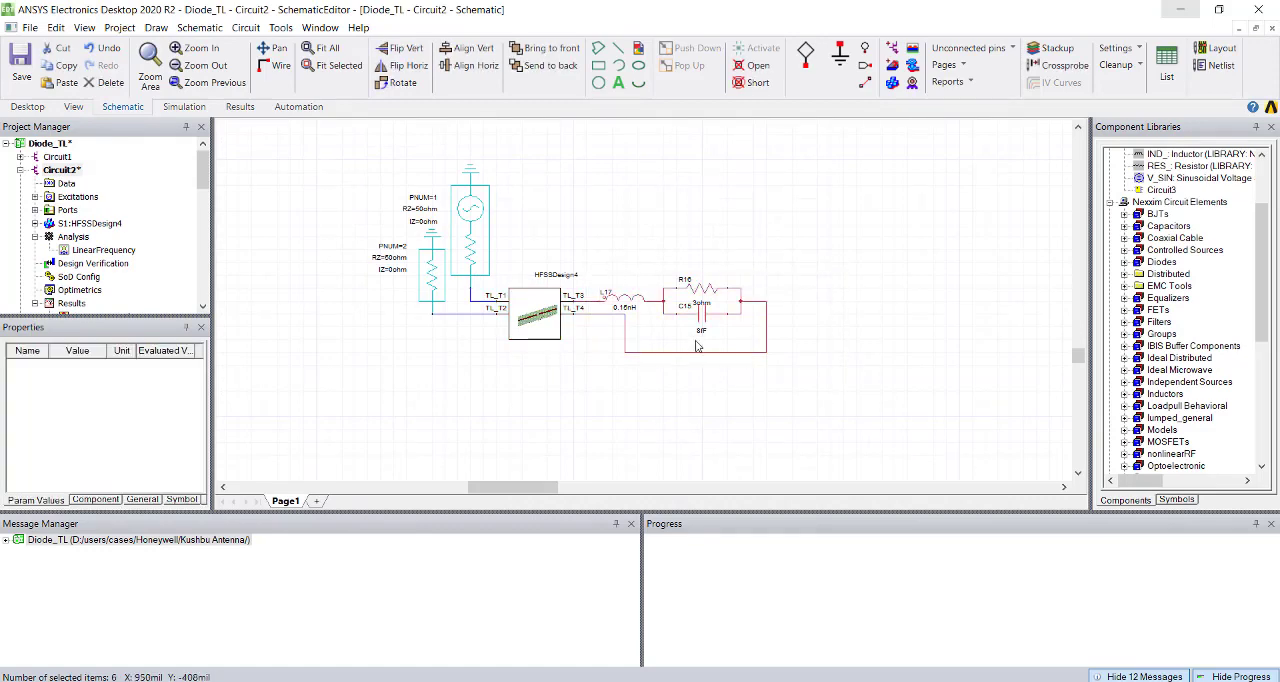
key("Delete")
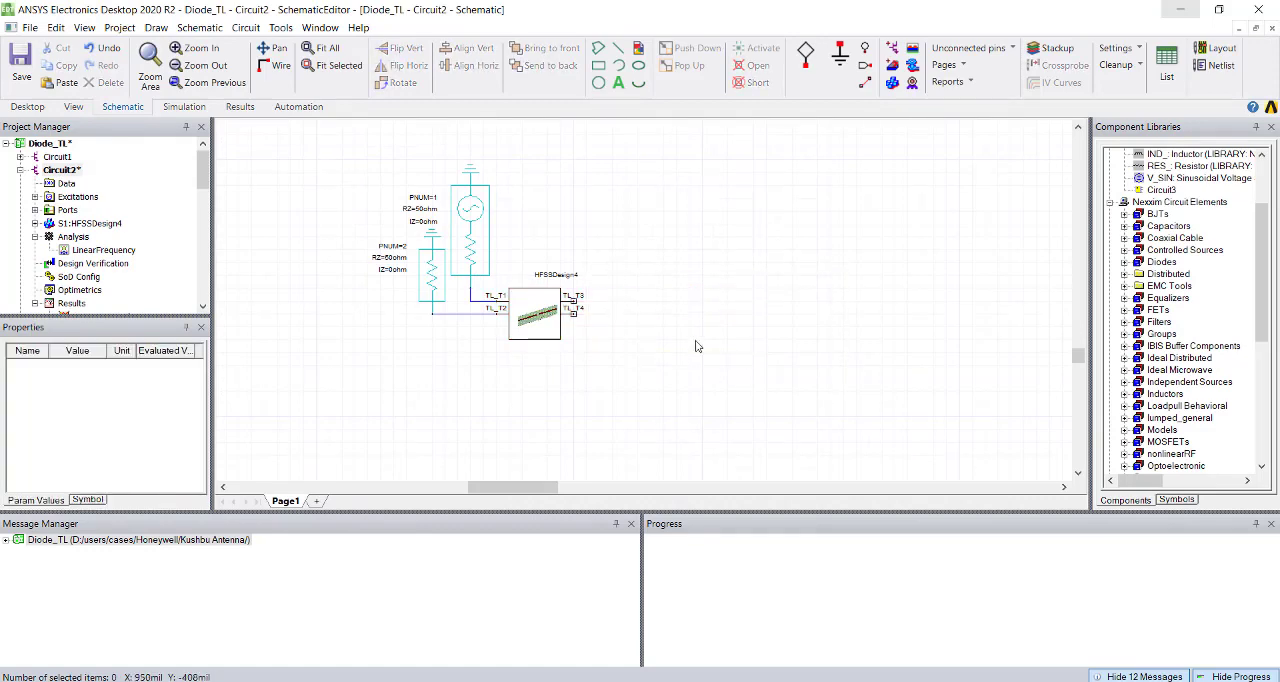
key("ctrl+v")
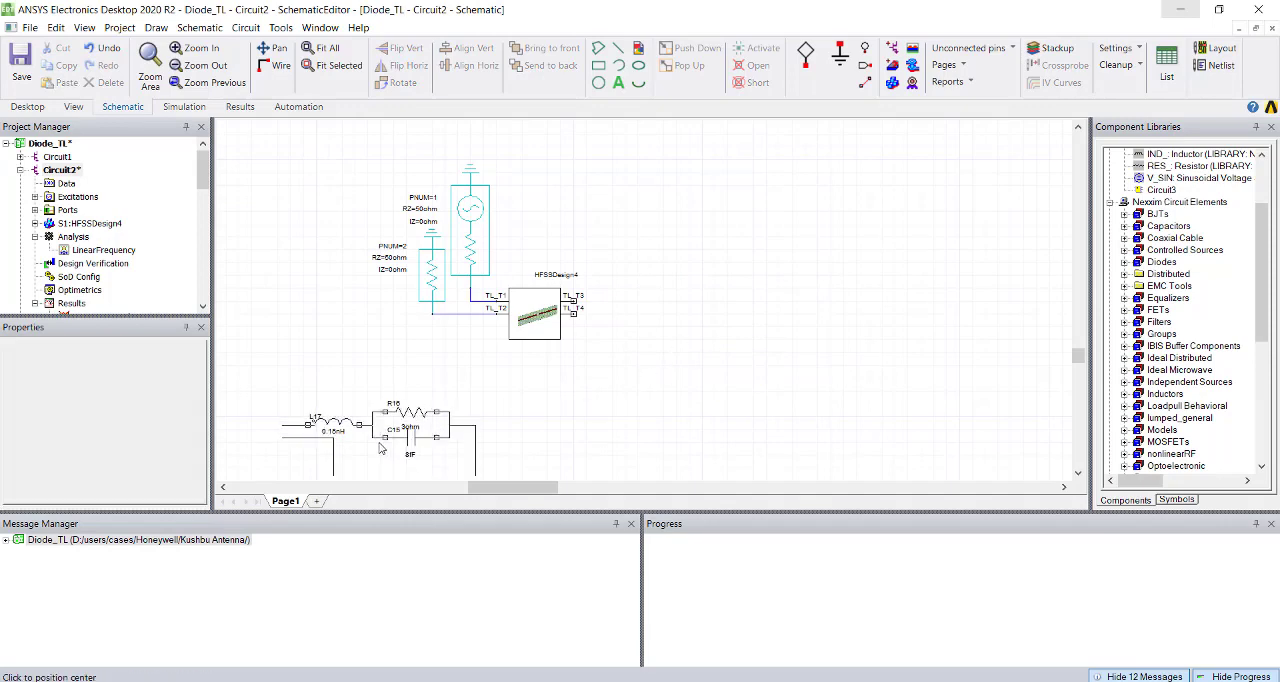
left_click(430, 434)
left_click(642, 457)
scroll(610, 440, "down", 1)
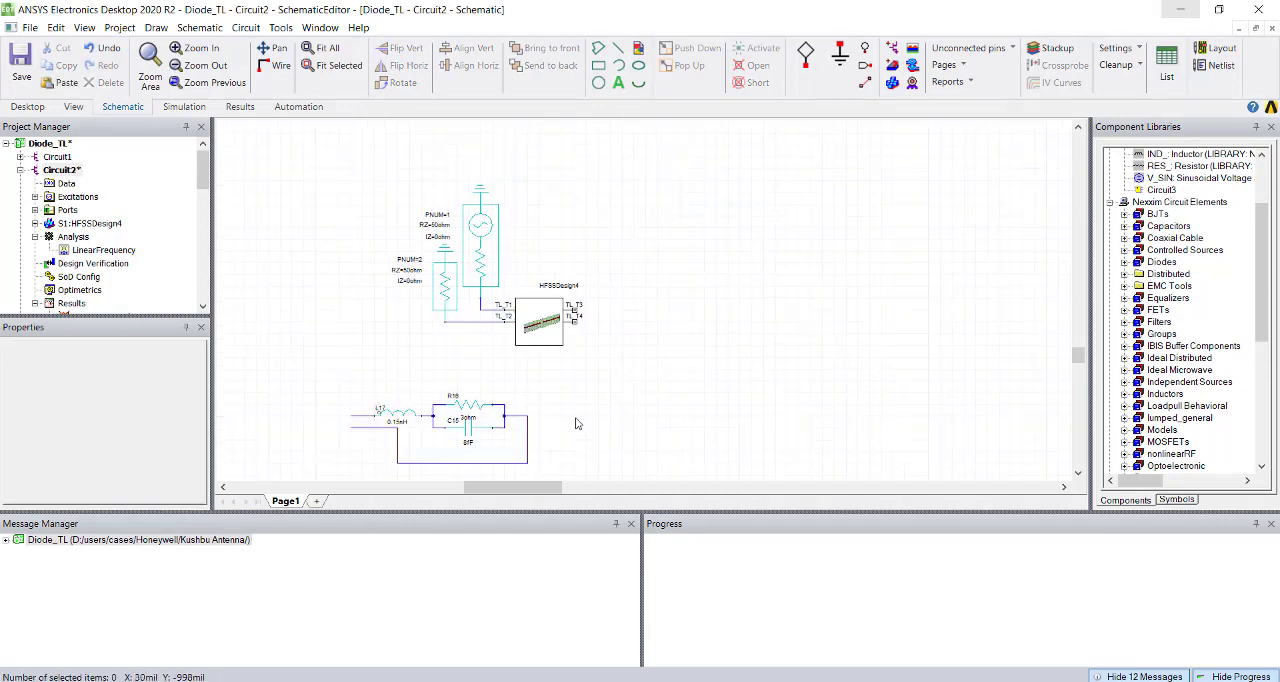
Deactivate the resistor in the relocated diode network as an open.
left_click_drag(556, 466, 352, 405)
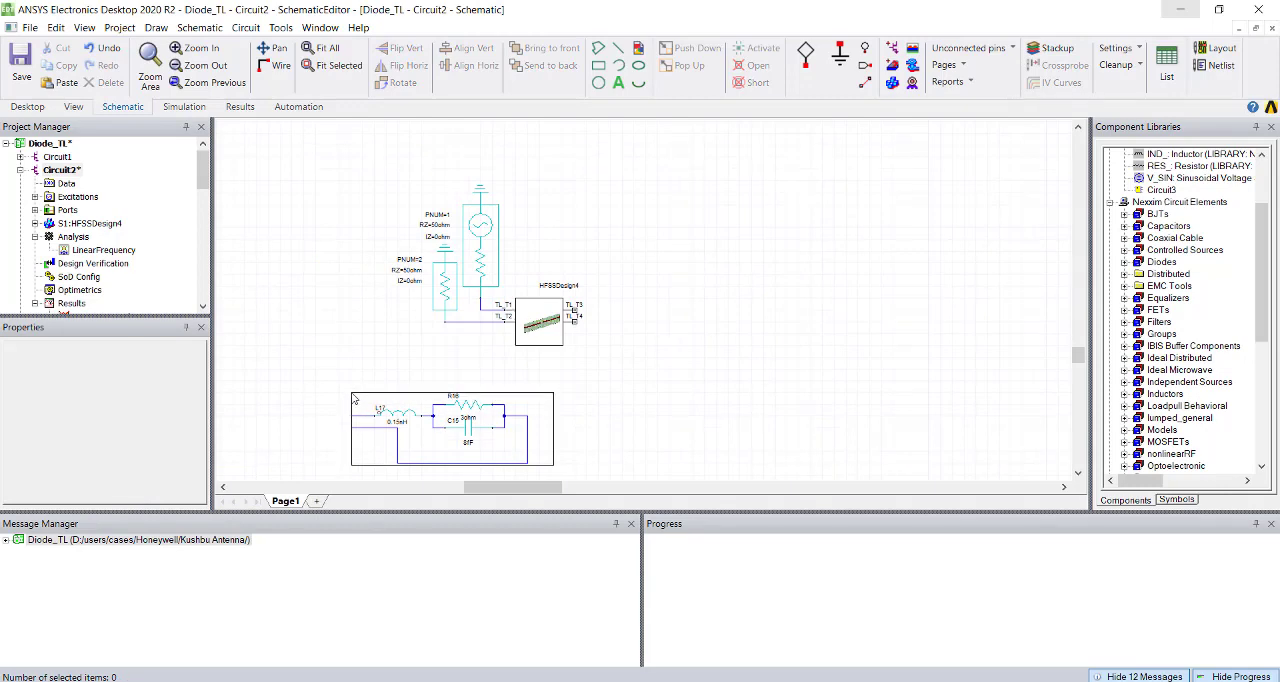
right_click(464, 416)
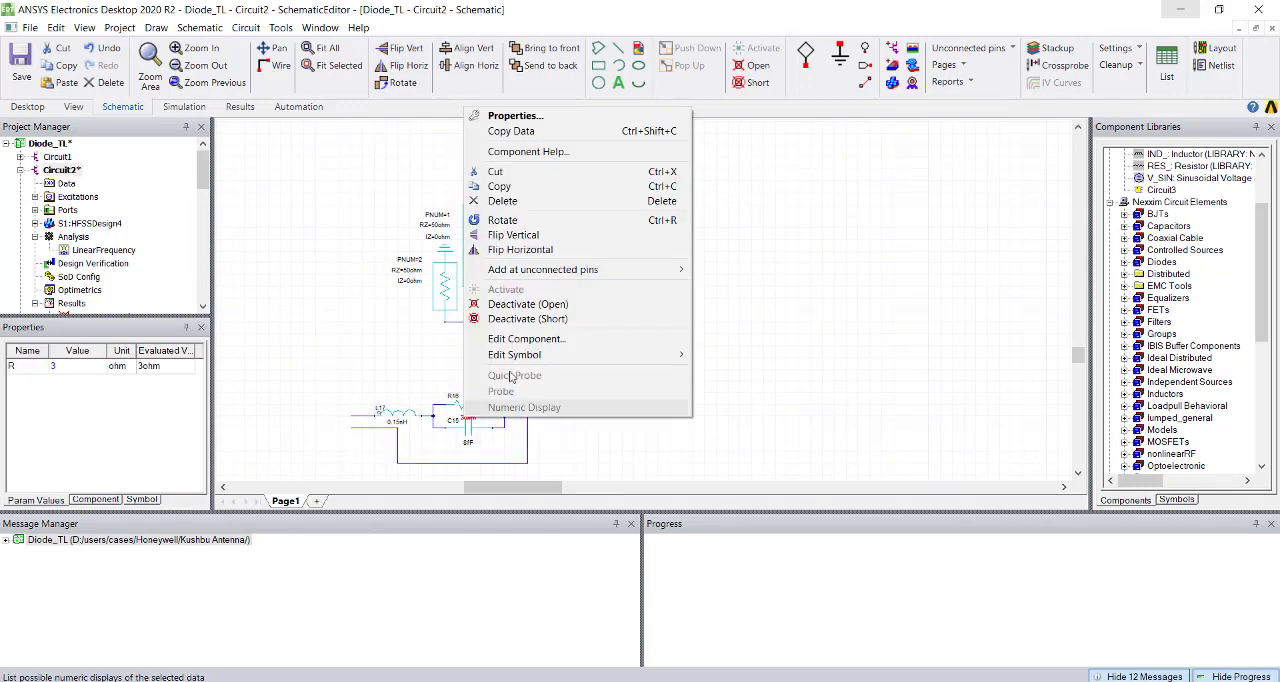
left_click(528, 304)
left_click(577, 461)
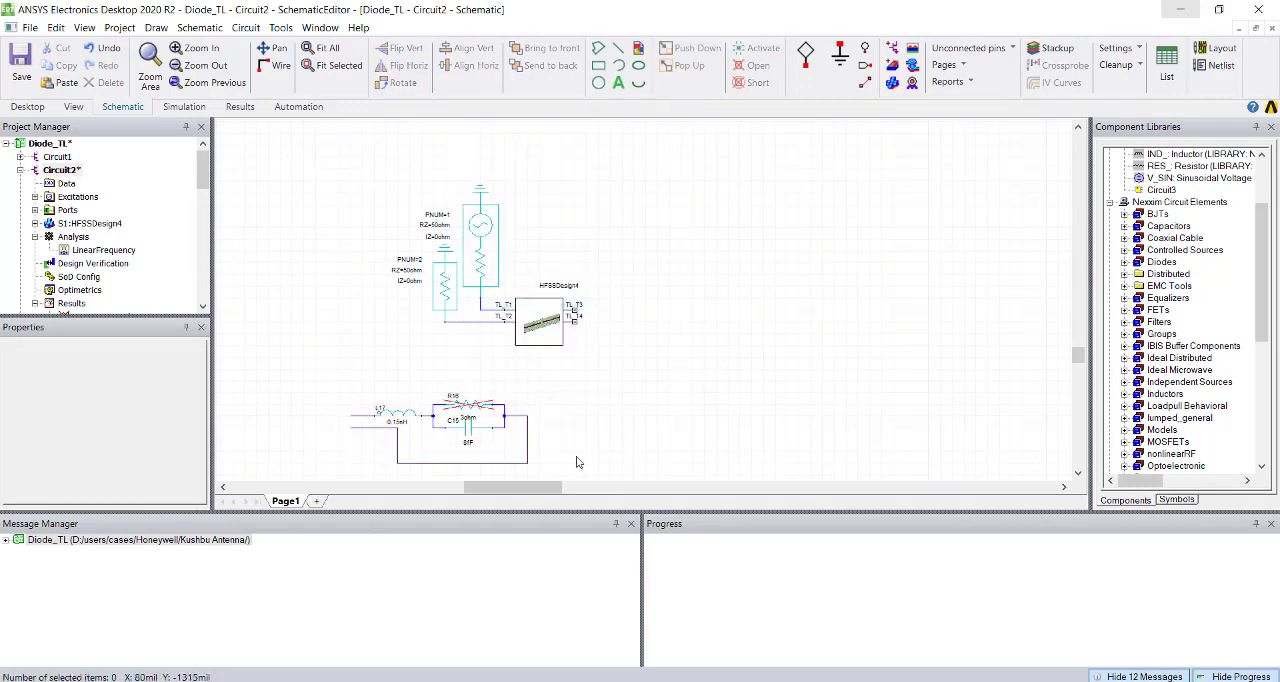
Deactivate the inductor and the capacitor of the relocated diode network as open elements.
left_click_drag(554, 470, 351, 374)
right_click(402, 410)
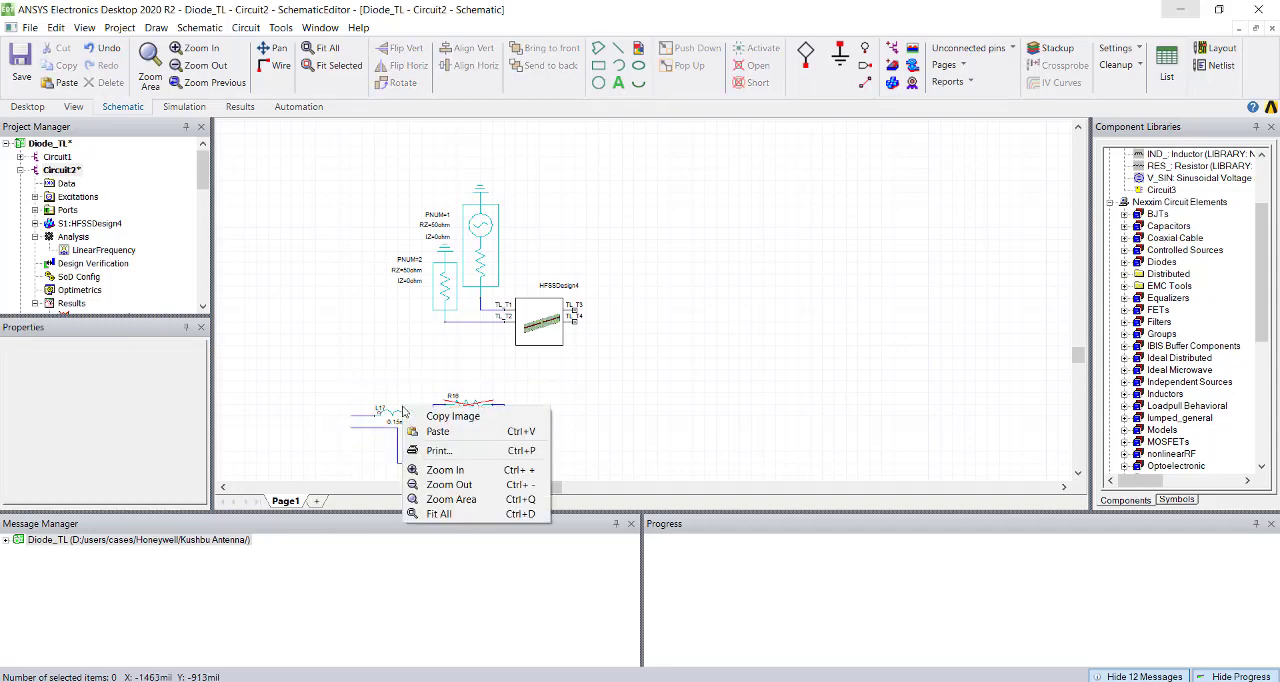
left_click(397, 415)
left_click(398, 418)
right_click(398, 420)
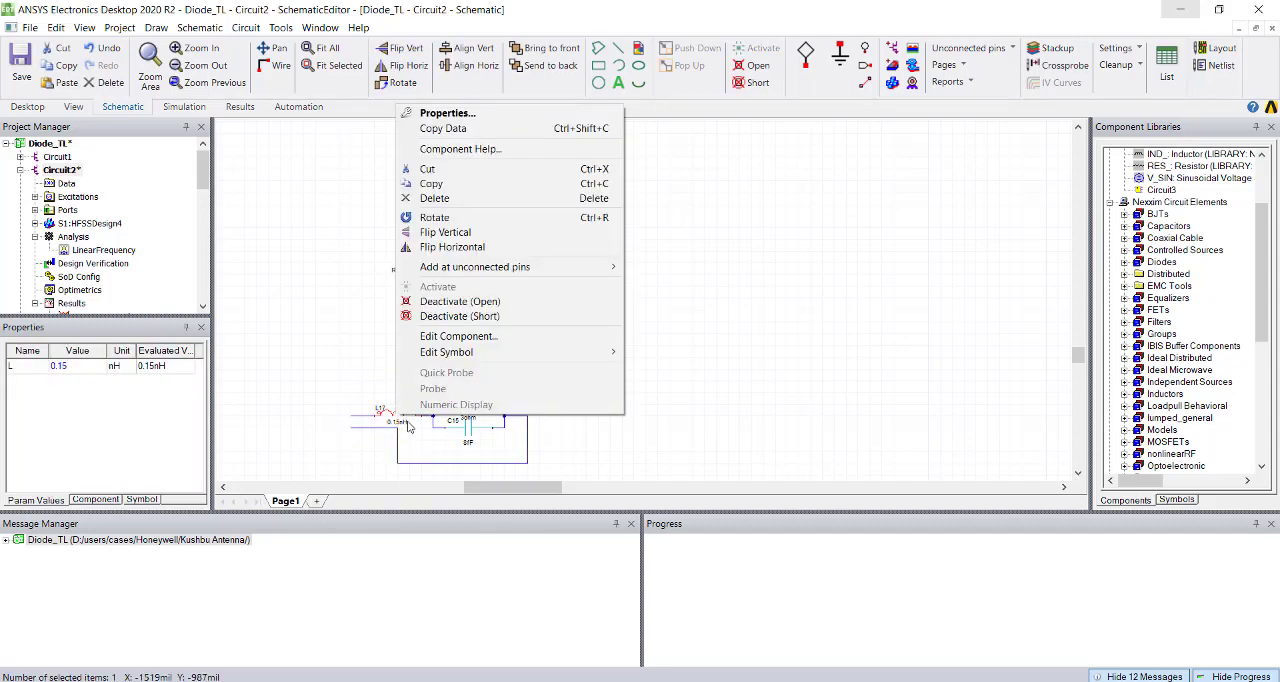
left_click(466, 302)
left_click(469, 432)
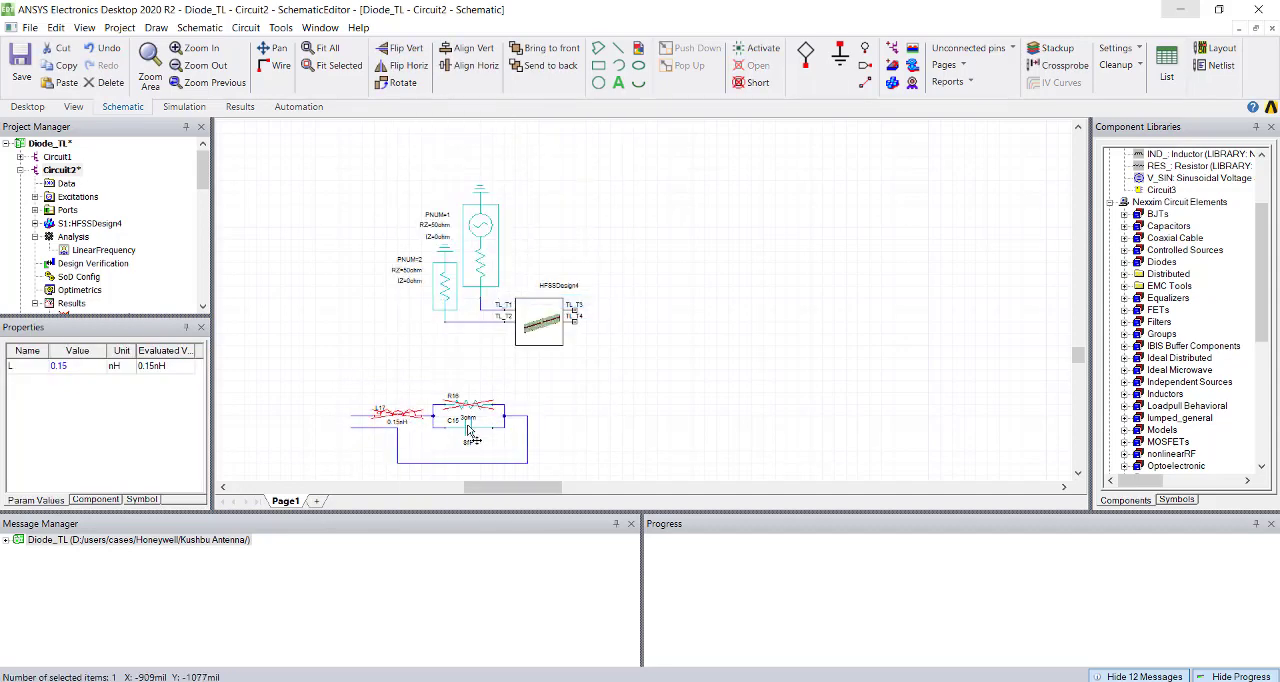
right_click(468, 427)
left_click(532, 312)
left_click(628, 386)
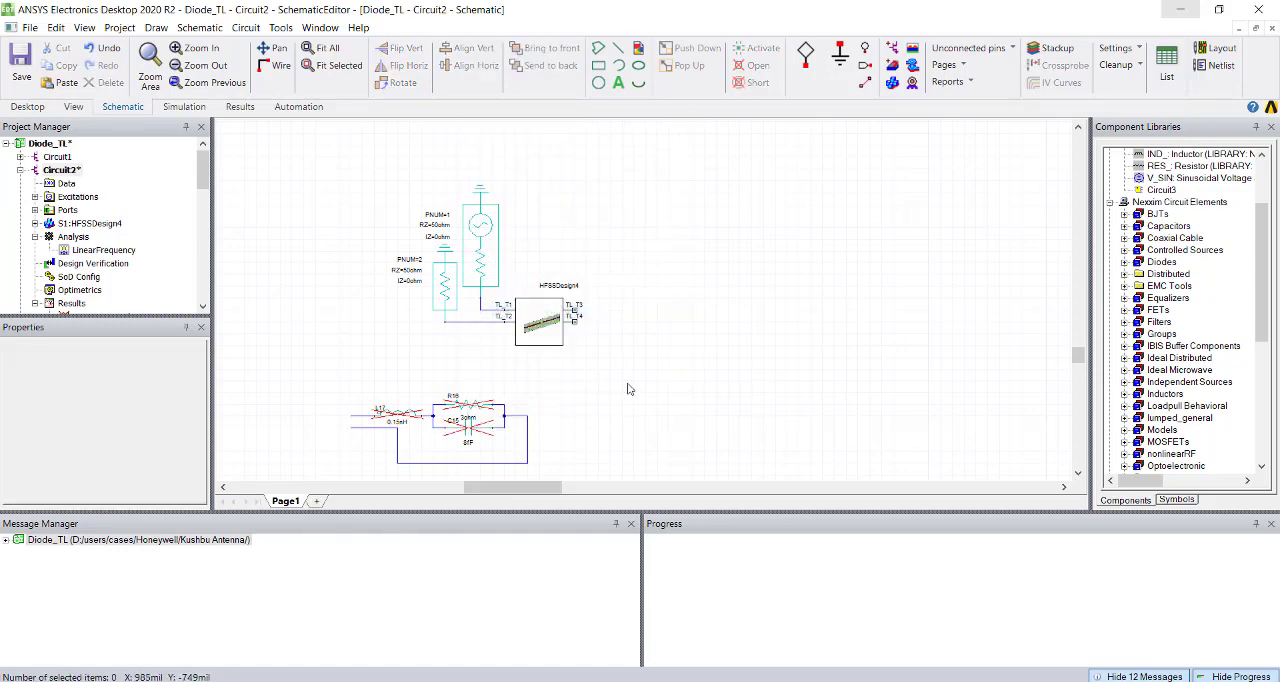
Clear the symbol library search, filter it to N-port components, and begin adding an NPort component to the schematic.
left_click(1177, 500)
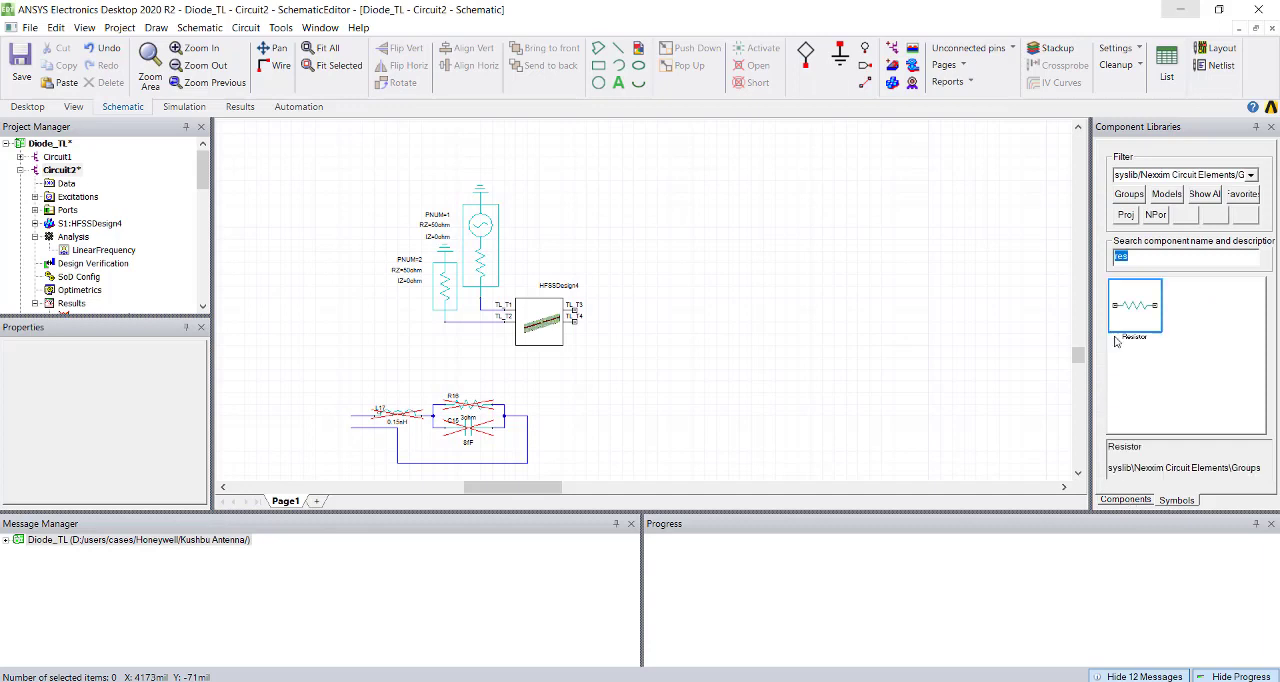
key("BackSpace")
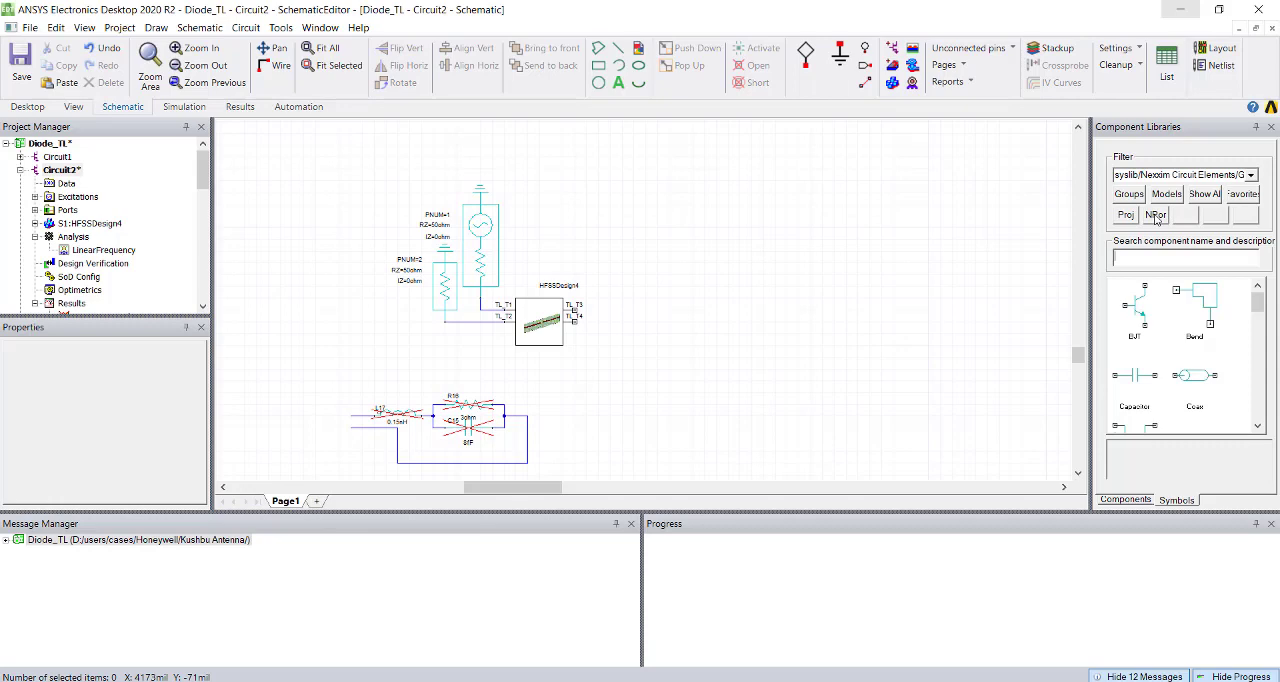
left_click(1156, 216)
left_click(1137, 315)
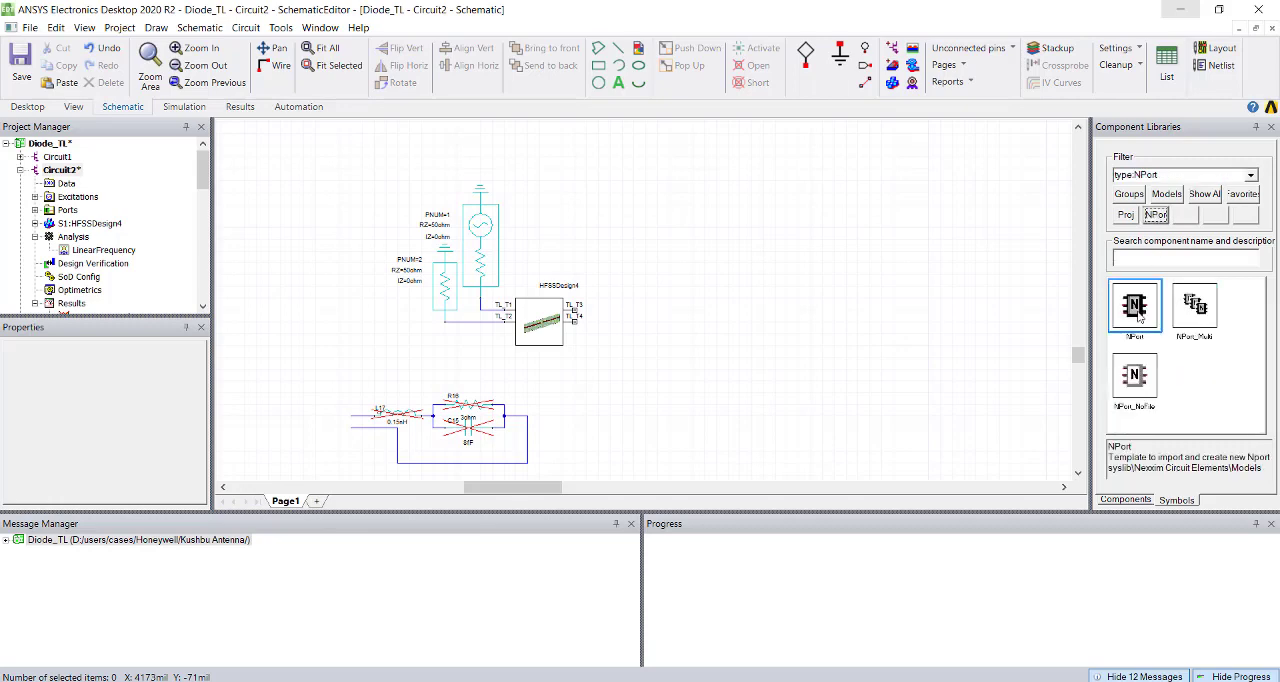
left_click_drag(1138, 316, 1032, 314)
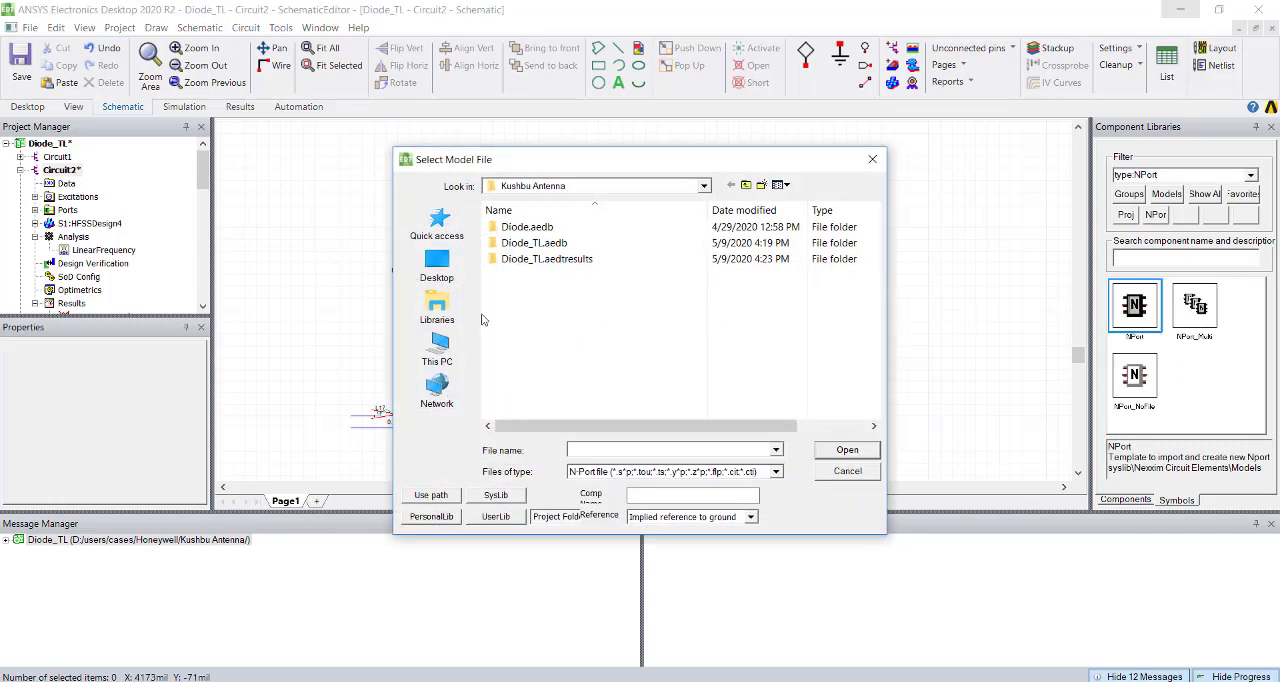
Point the model file selection to the folder D:\users\cases\Accamedica\PIN Diode Model\DSM8100sp, copying its path from File Explorer.
left_click(360, 681)
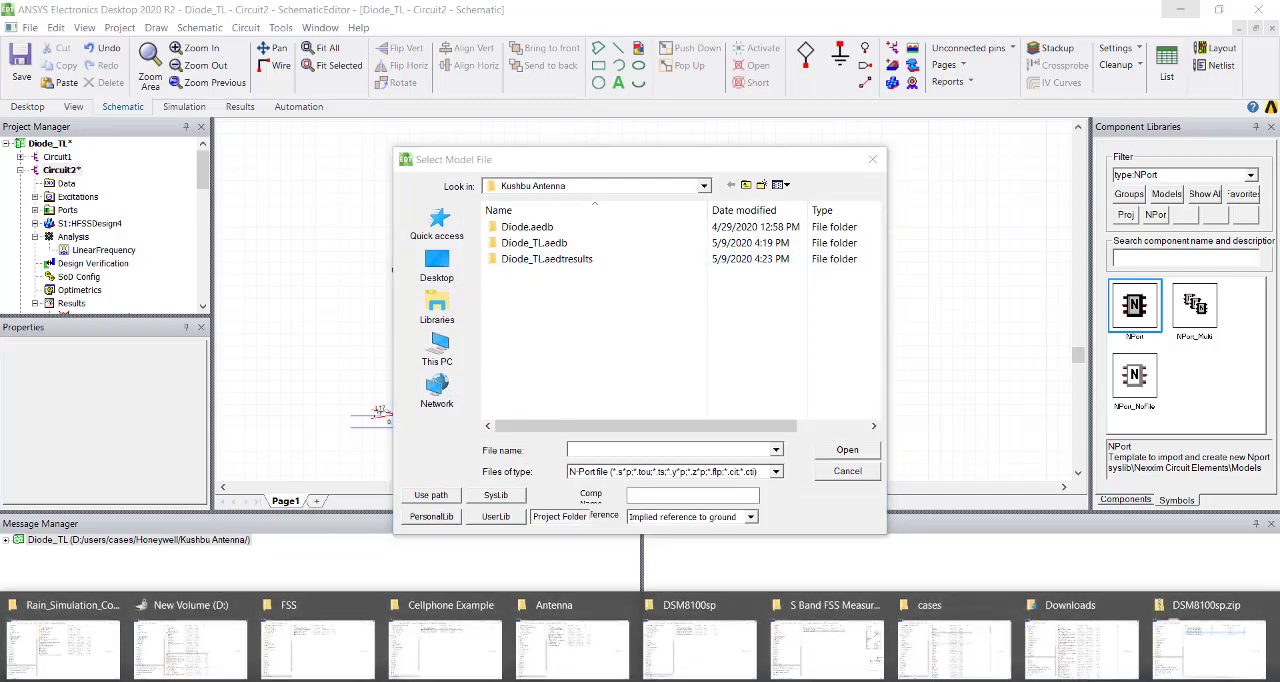
left_click(727, 668)
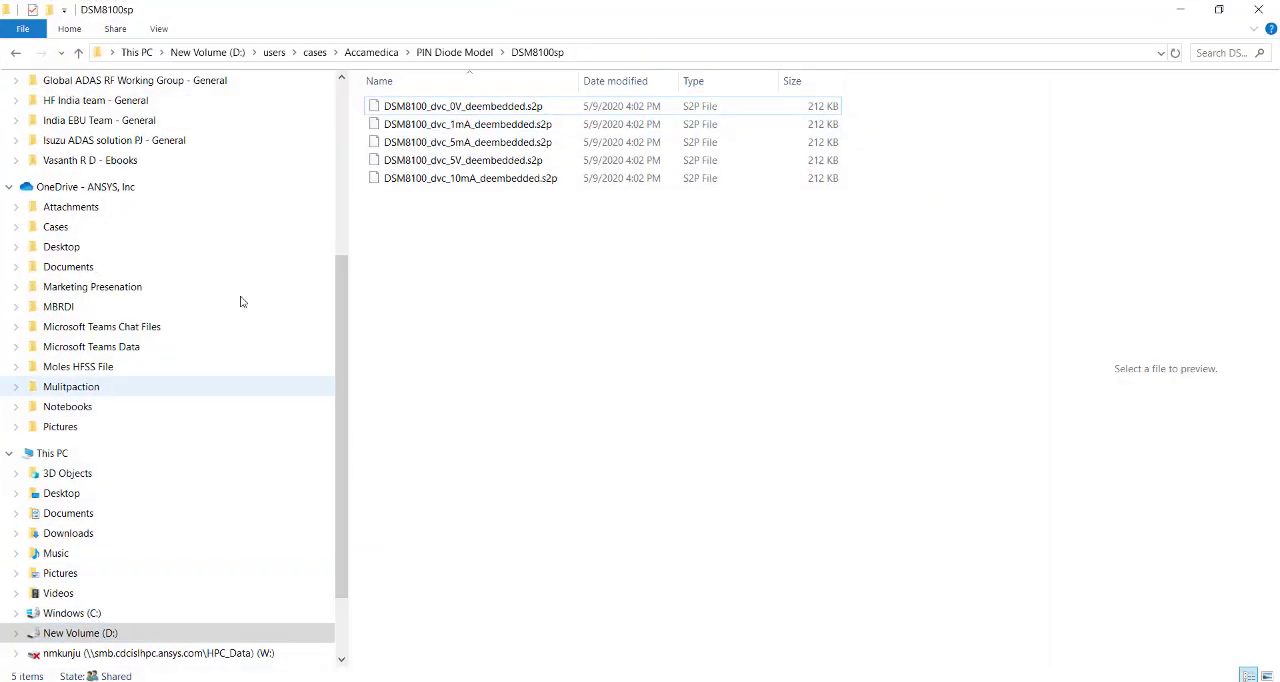
left_click(625, 54)
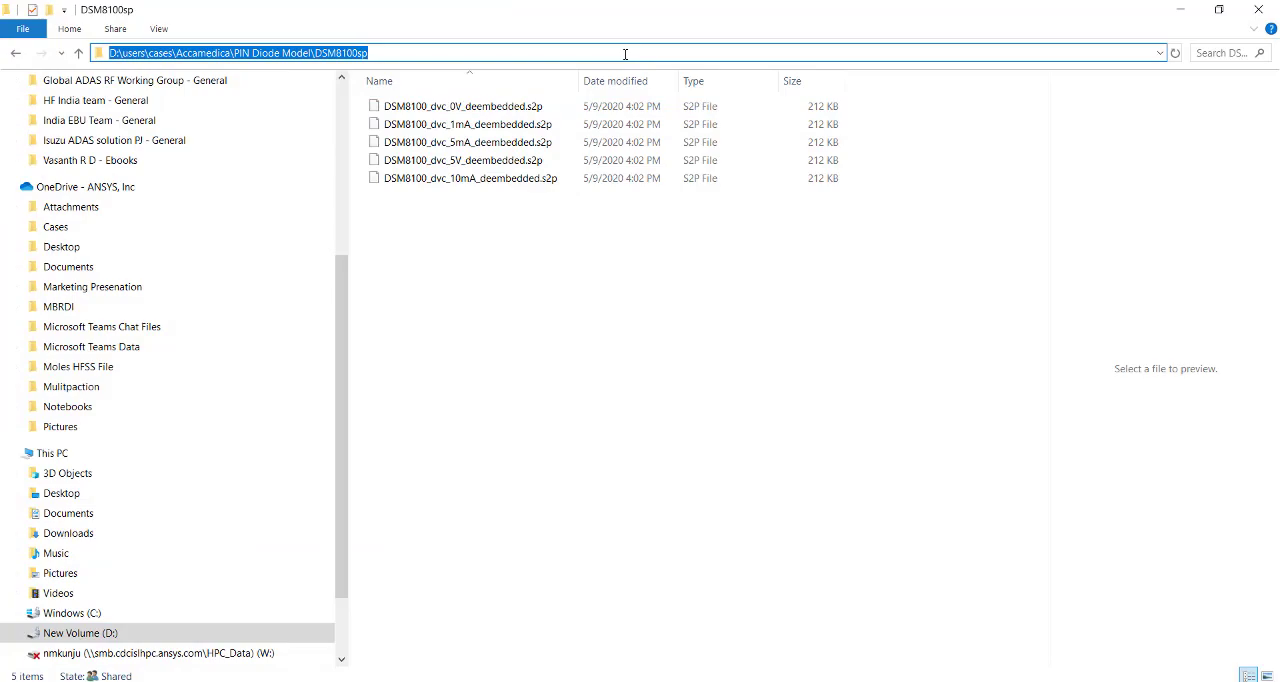
key("alt+Tab")
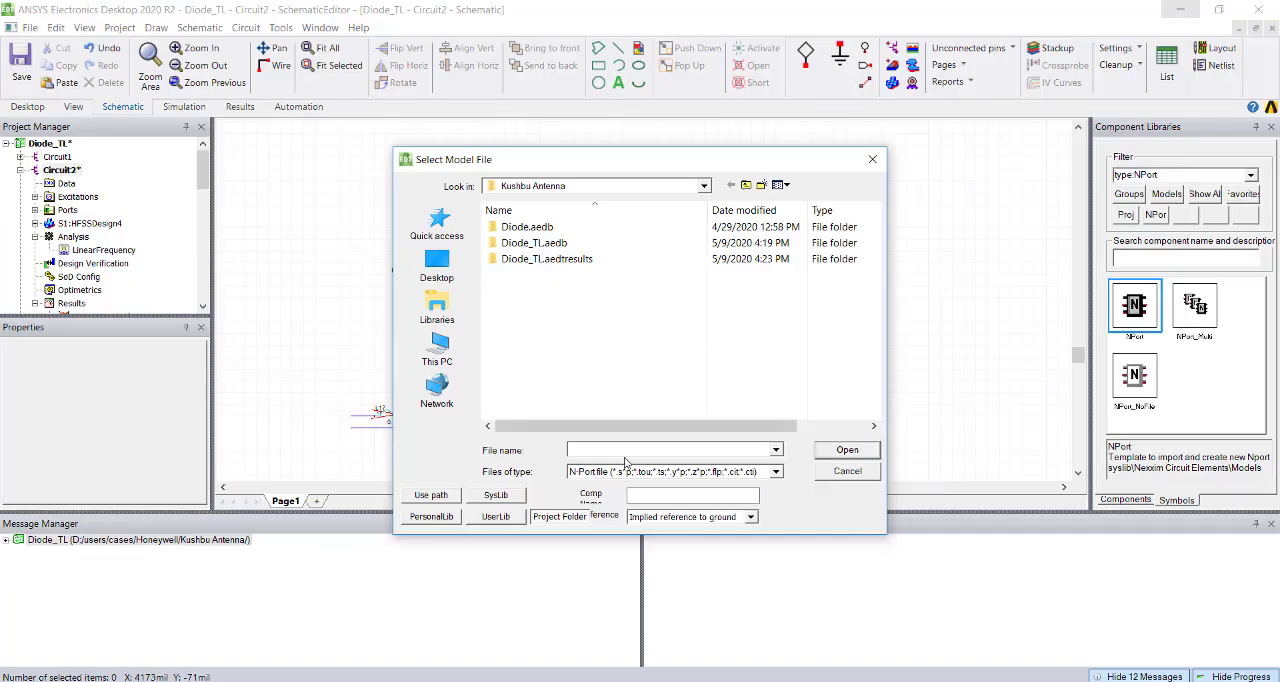
key("ctrl+v")
key("Return")
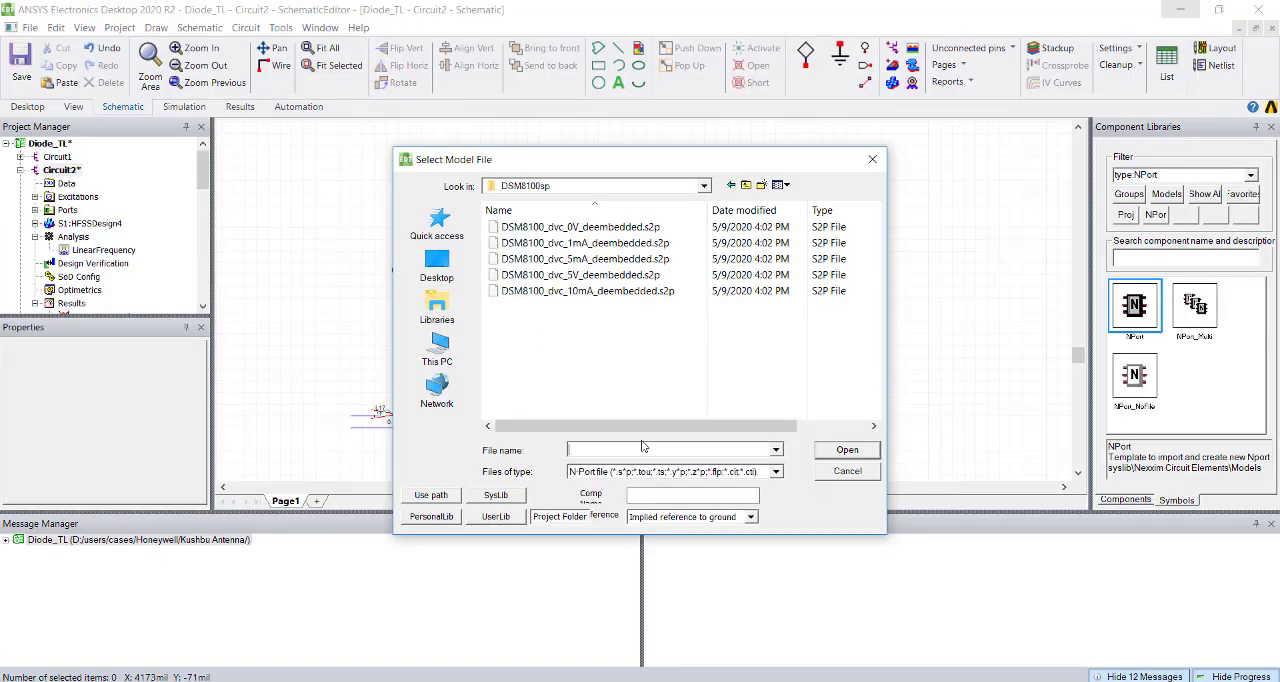
Load DSM8100_dvc_0V_deembedded.s2p into the NPort and place one instance beside the TL_T3 and TL_T4 pins of the HFSSDesign4 block.
left_click(590, 227)
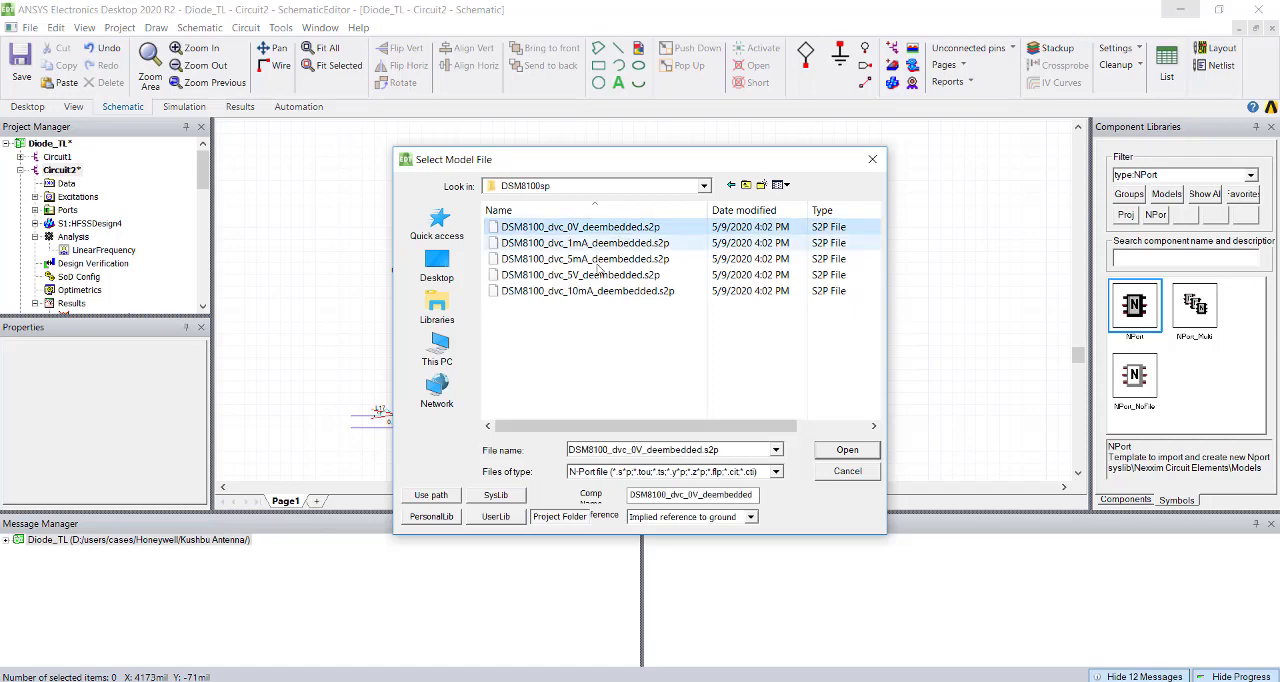
left_click(857, 456)
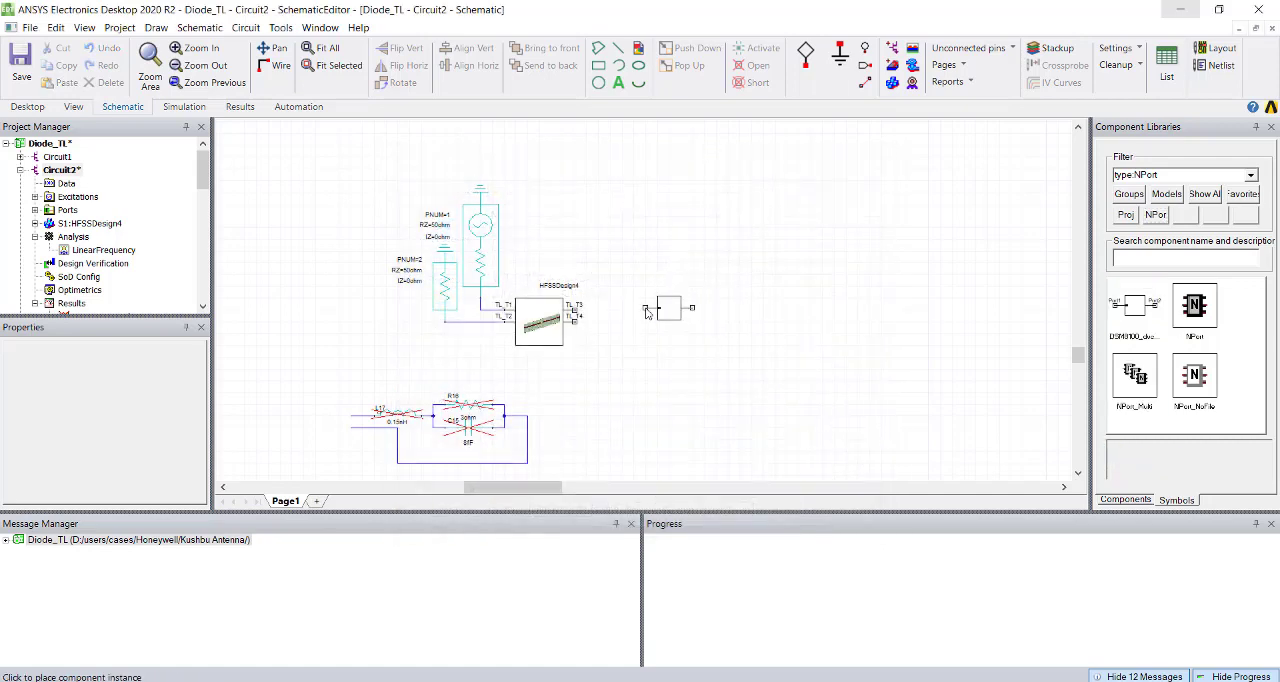
left_click(647, 312)
key("Escape")
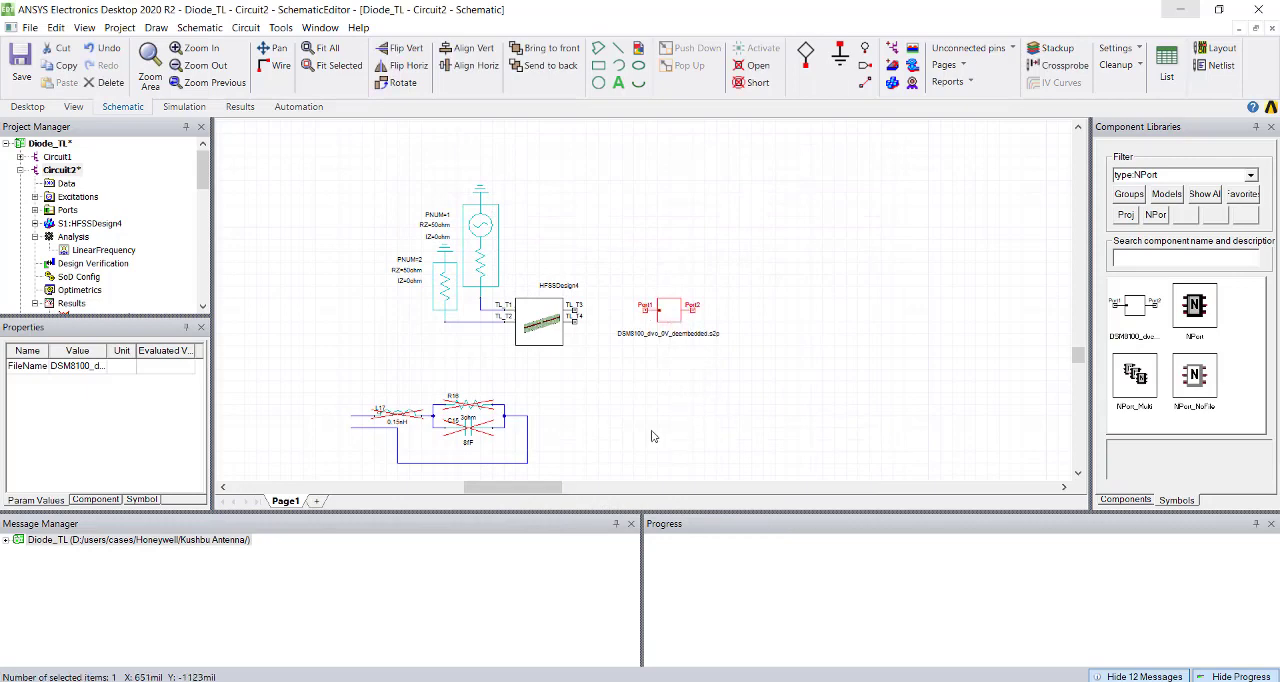
Add a second NPort using DSM8100_dvc_5V_deembedded.s2p from the DSM8100sp folder and place it below the 0V block.
double_click(1195, 308)
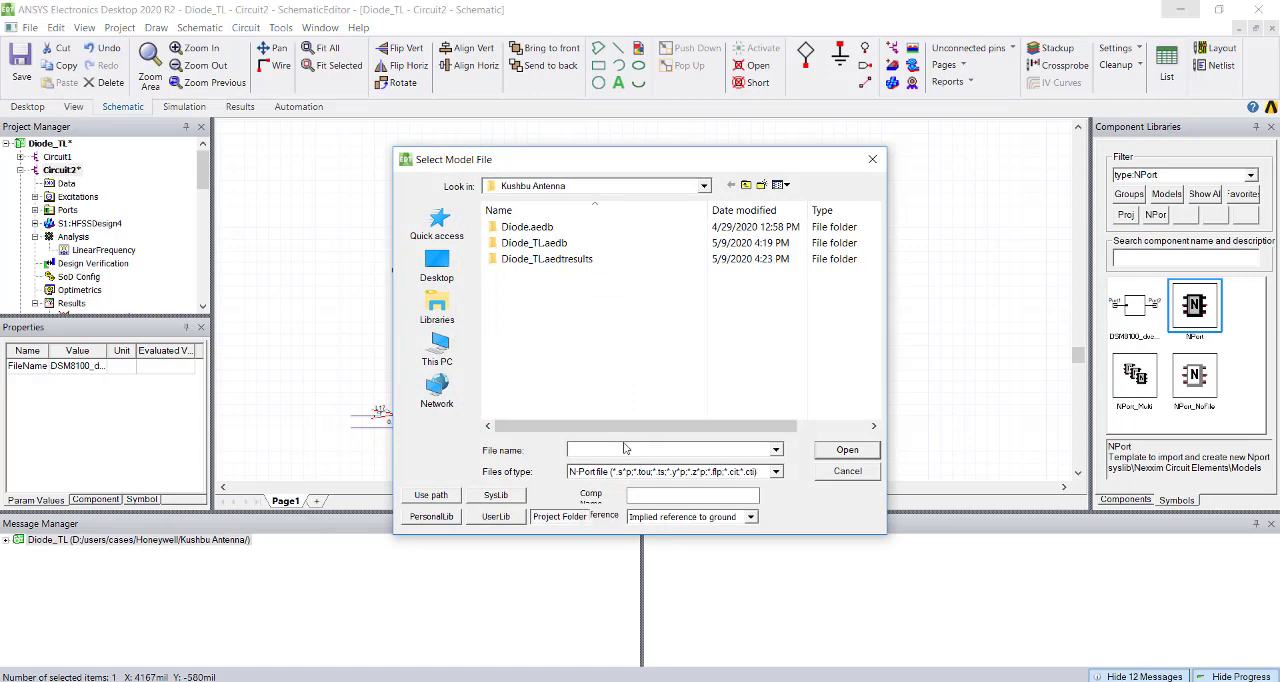
key("ctrl+v")
key("Return")
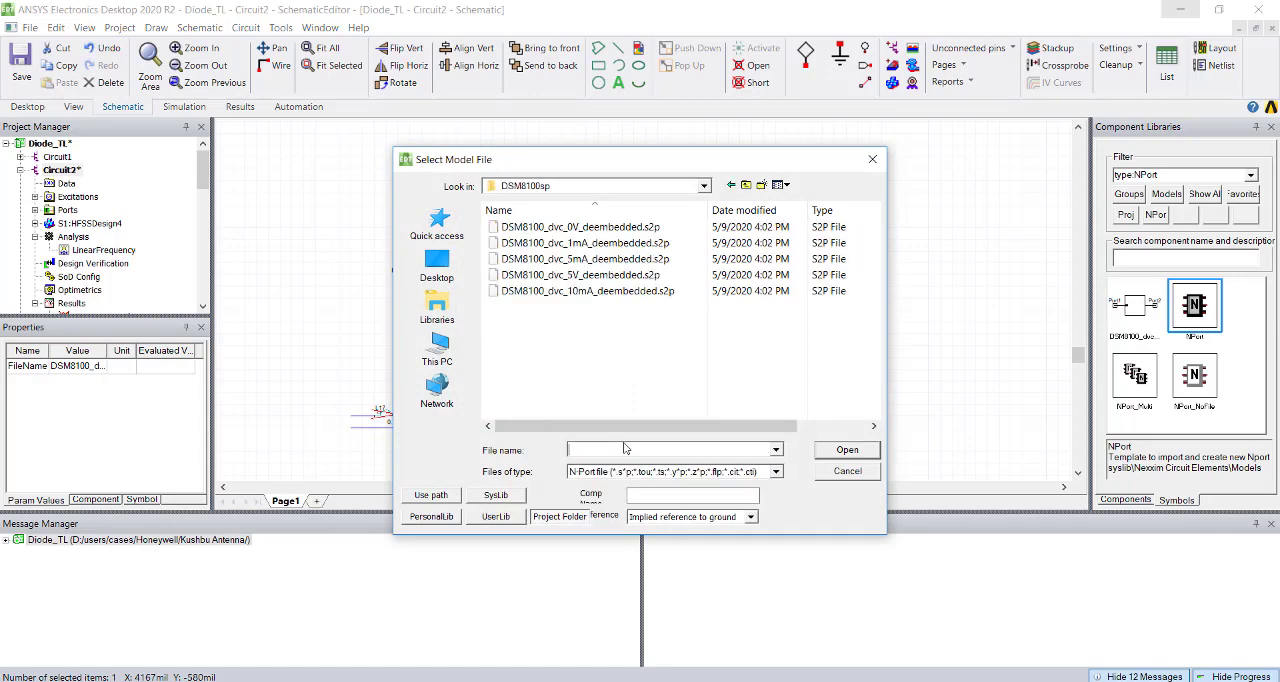
left_click(566, 274)
left_click(837, 450)
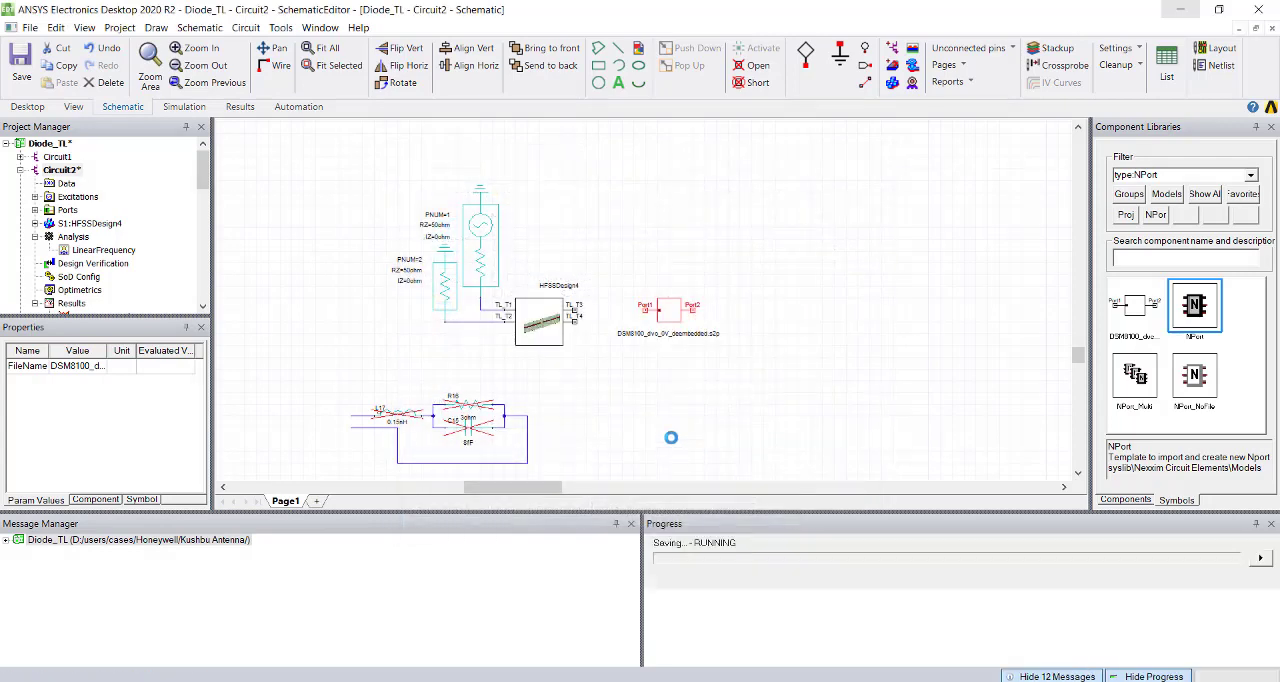
left_click(660, 393)
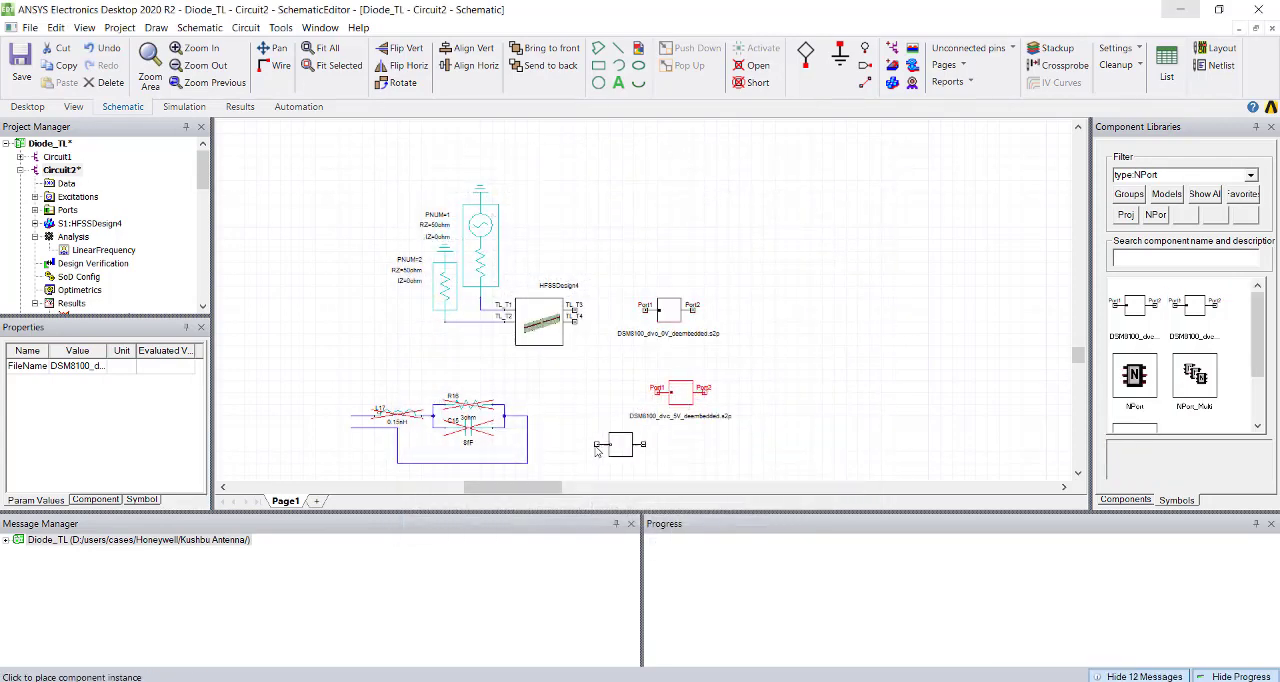
Move the 0V block beside HFSSDesign4, wire Port1 to TL_T3 and Port2 to TL_T4, and analyze the LinearFrequency setup.
key("Escape")
left_click_drag(672, 312, 632, 314)
left_click(575, 310)
left_click(607, 309)
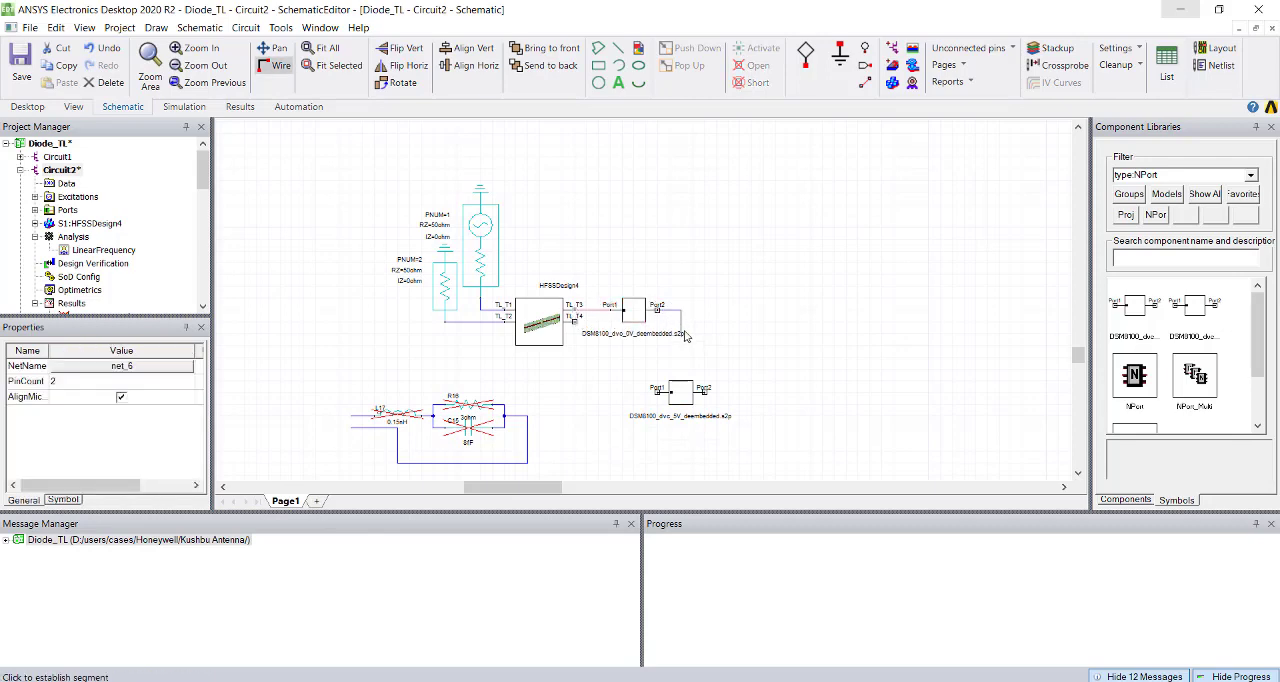
left_click(577, 318)
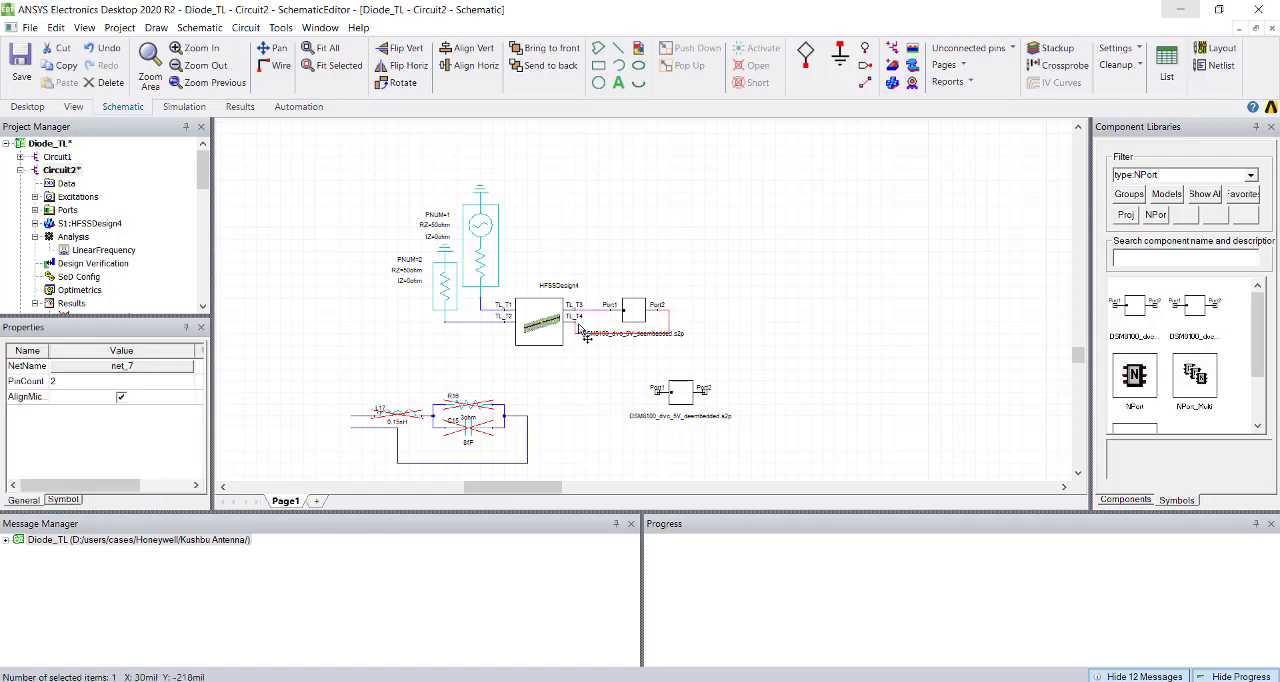
right_click(75, 250)
left_click(145, 309)
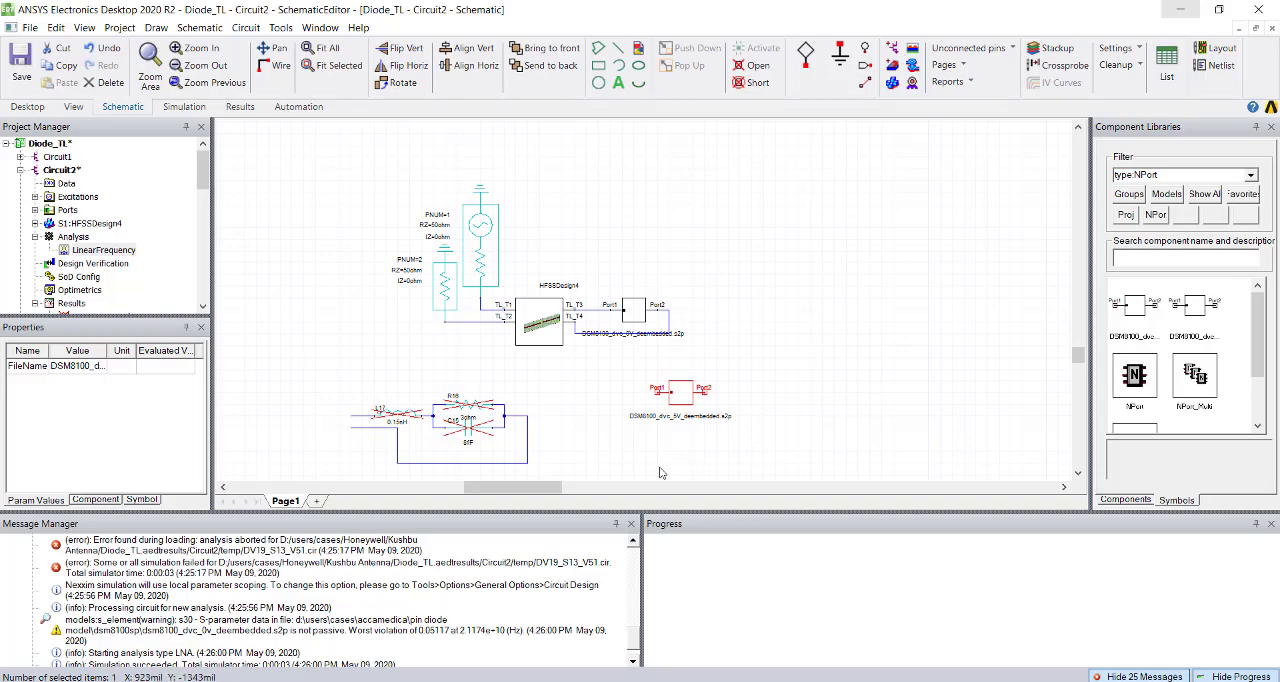
Deactivate the unconnected DSM8100_dvc_5V_deembedded.s2p block as an open.
left_click(566, 450)
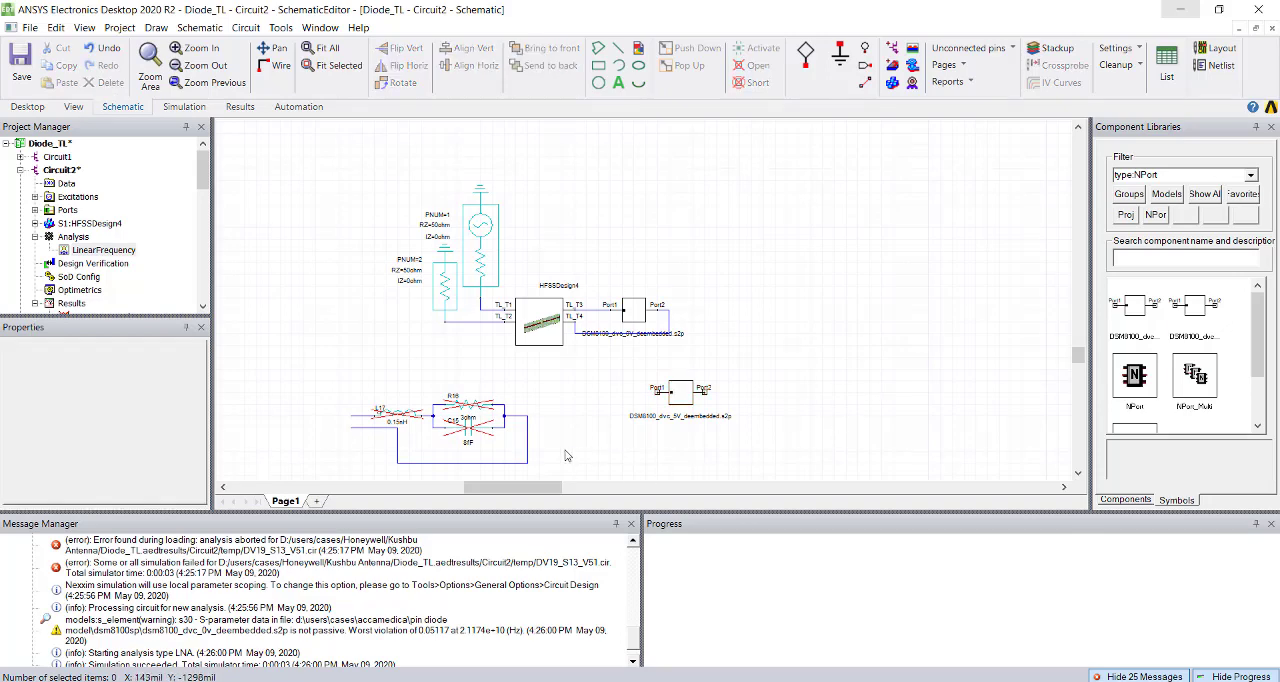
left_click(684, 403)
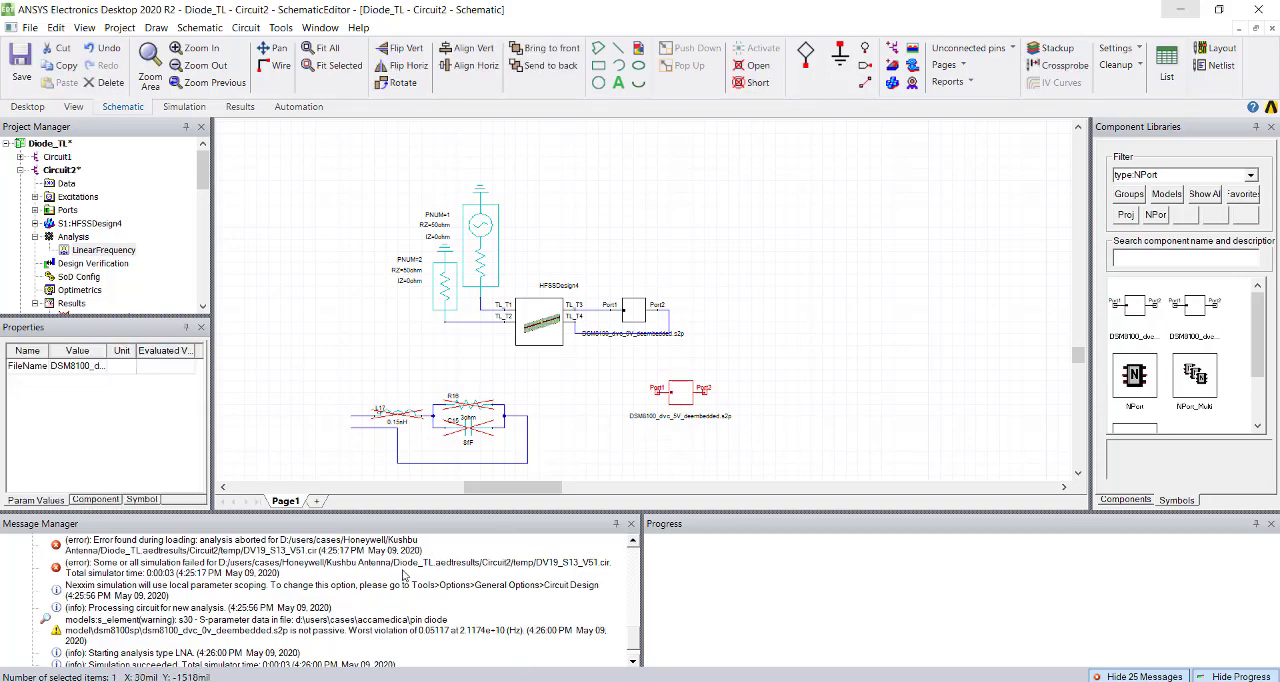
right_click(685, 397)
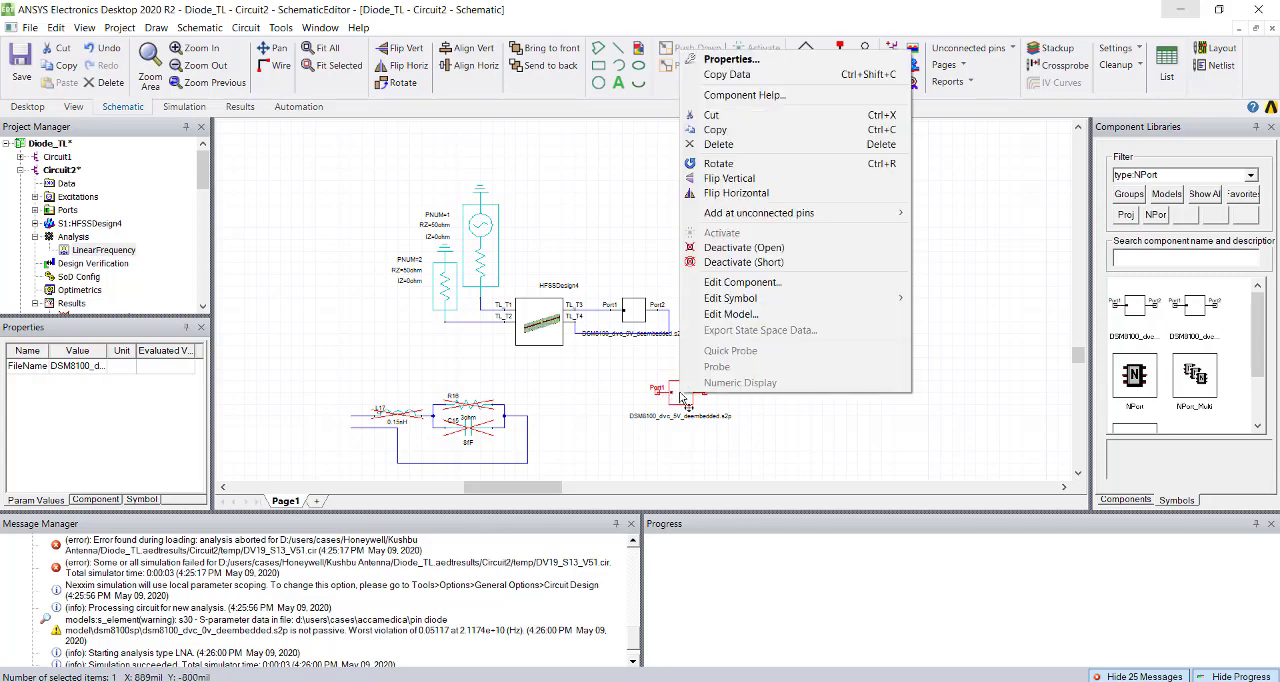
left_click(692, 249)
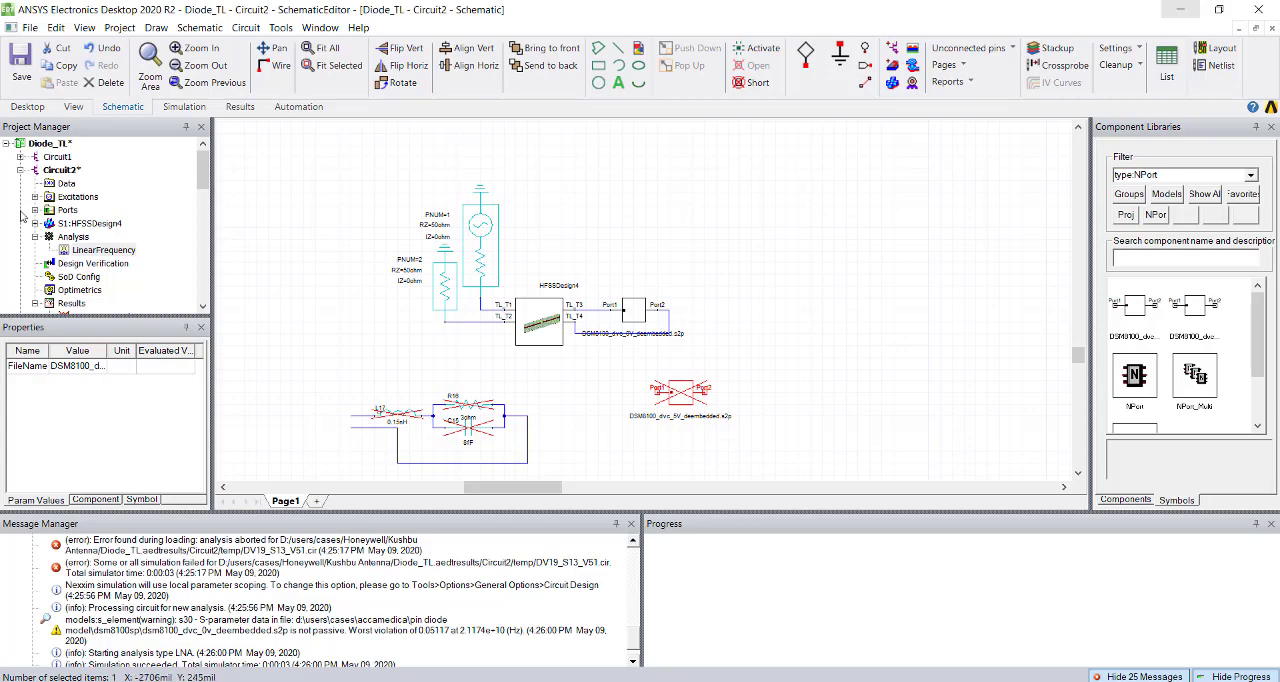
Rerun the LinearFrequency analysis for the 0V diode state and open S Parameter Plot 1 of Circuit2.
right_click(100, 250)
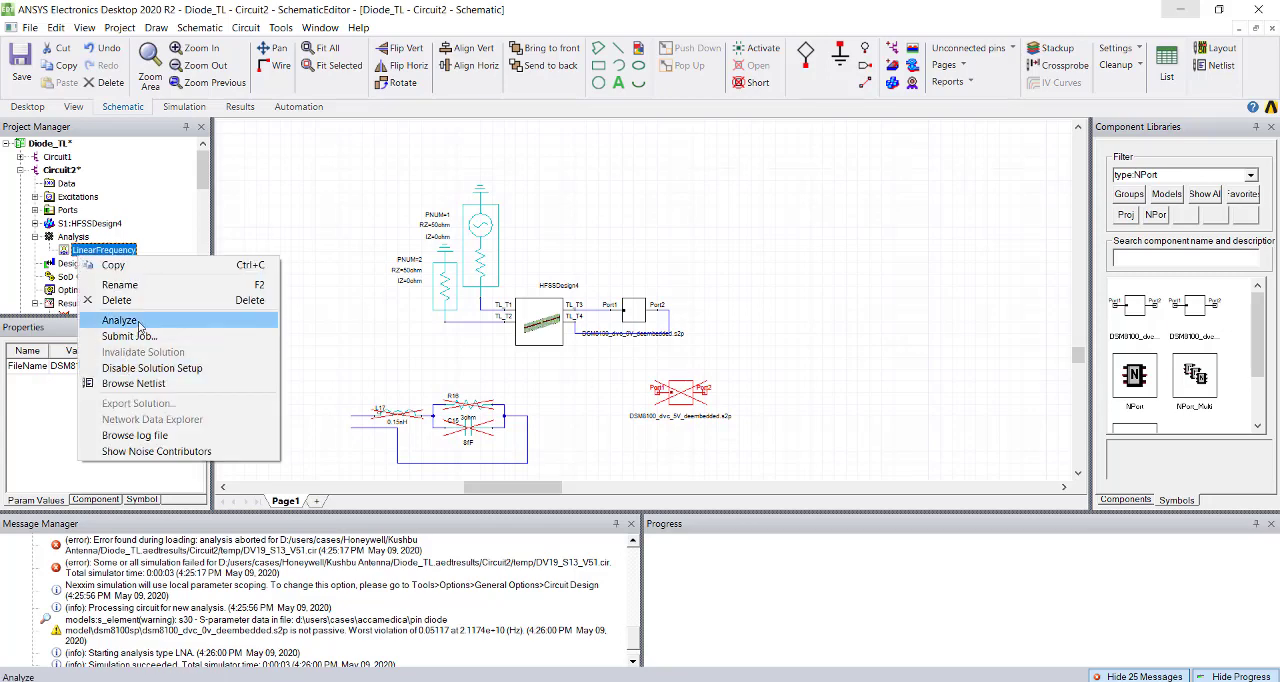
left_click(120, 320)
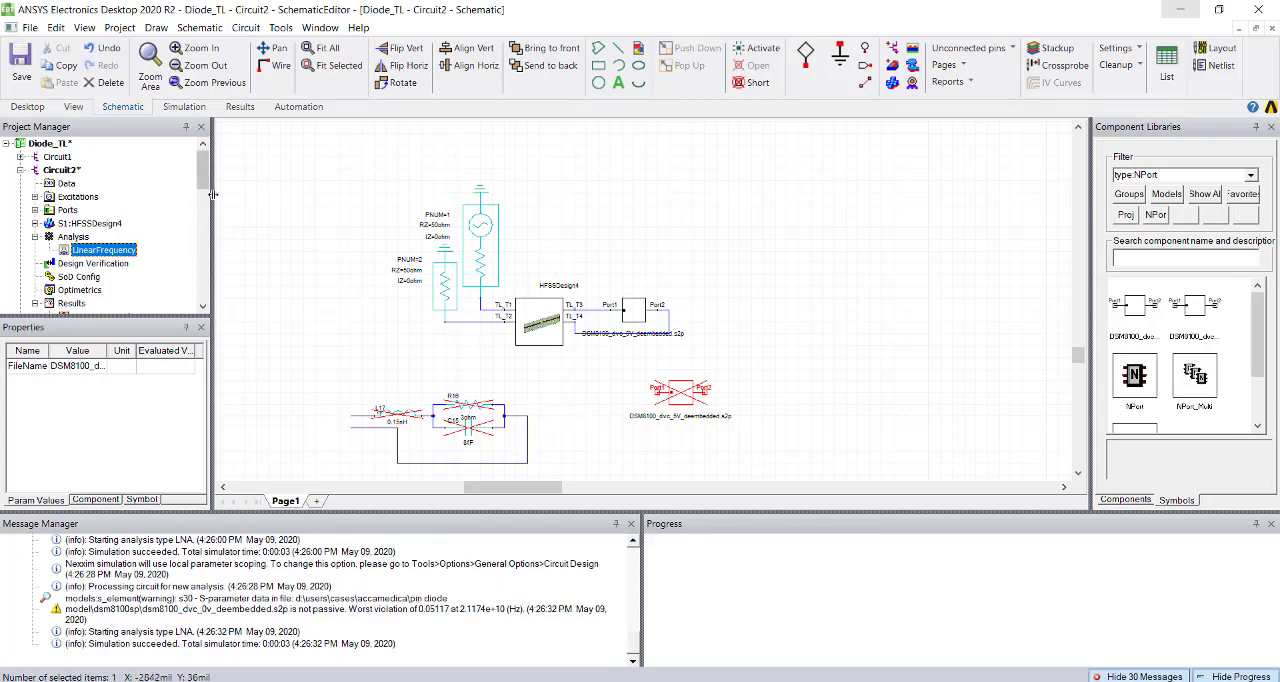
scroll(100, 220, "down", 3)
scroll(72, 236, "up", 1)
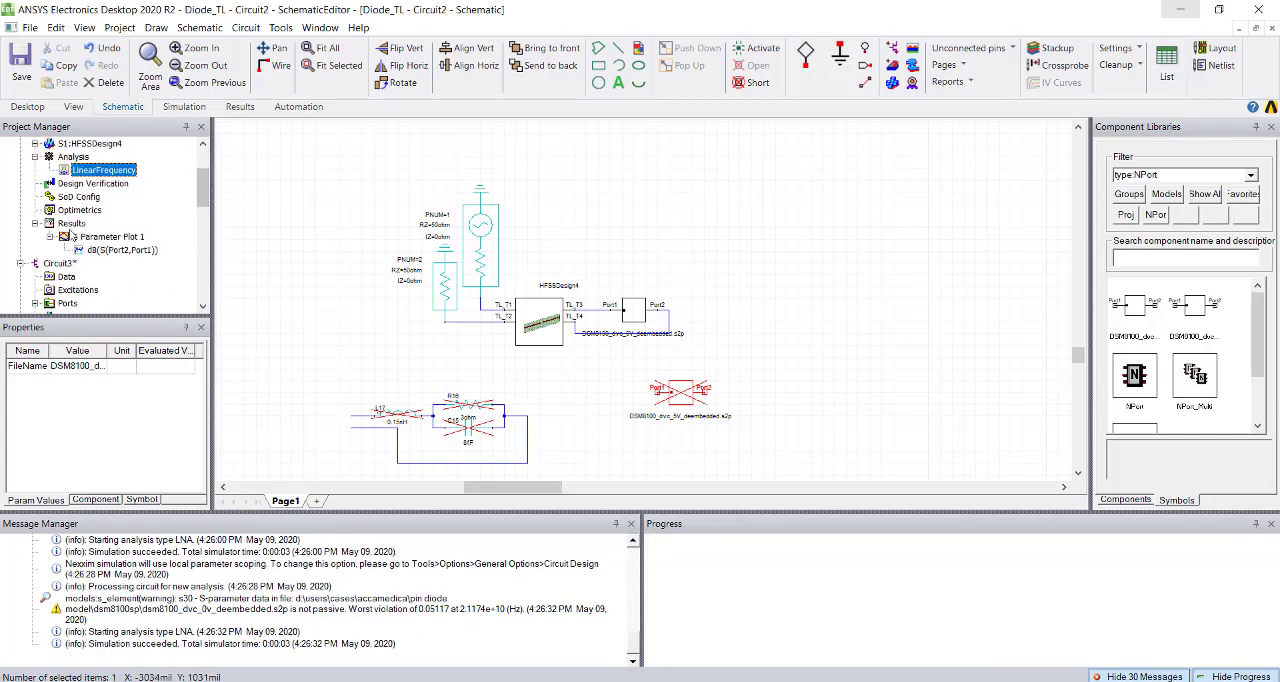
double_click(100, 236)
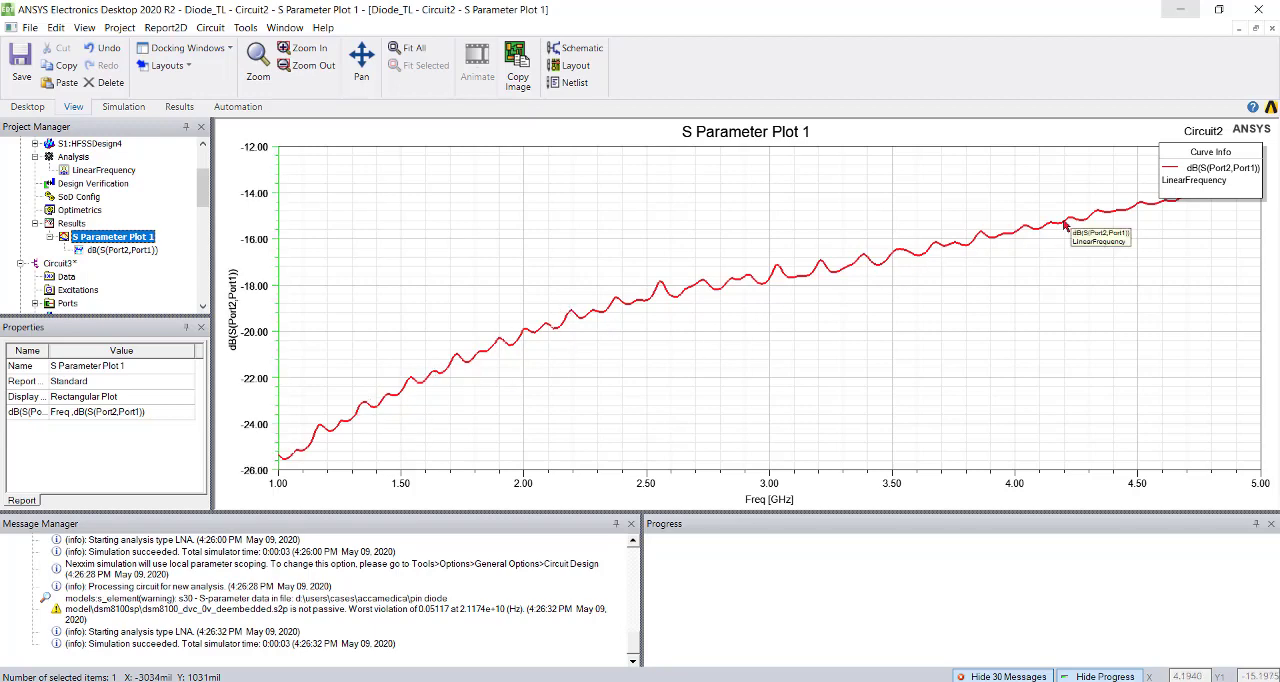
Return to the Circuit2 schematic and move the 0V block out of the wire loop to the free area beside the 5V block.
scroll(62, 242, "up", 2)
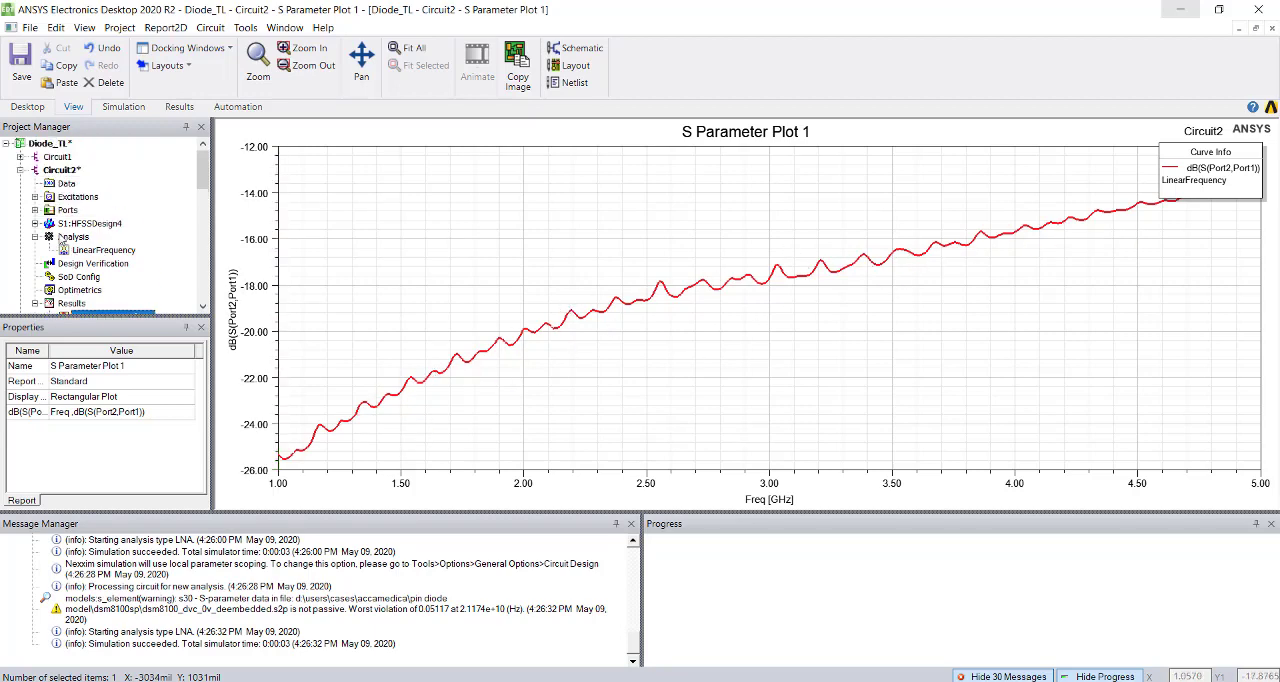
double_click(50, 171)
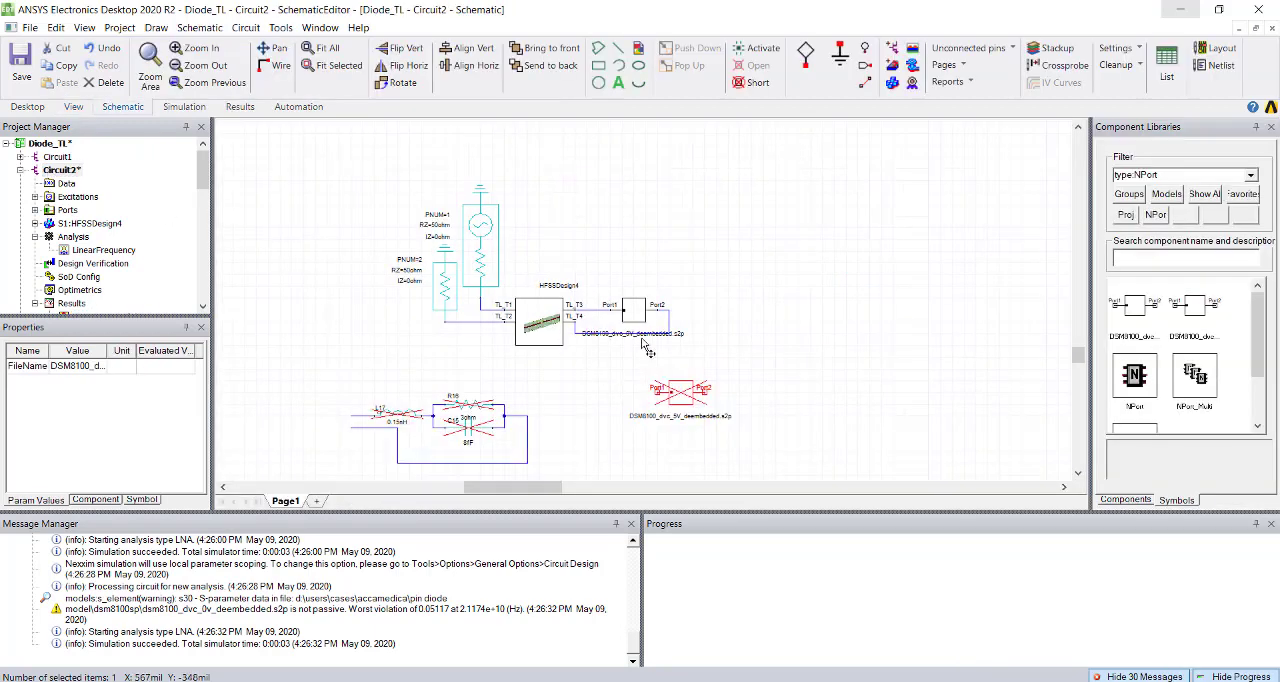
left_click(643, 320)
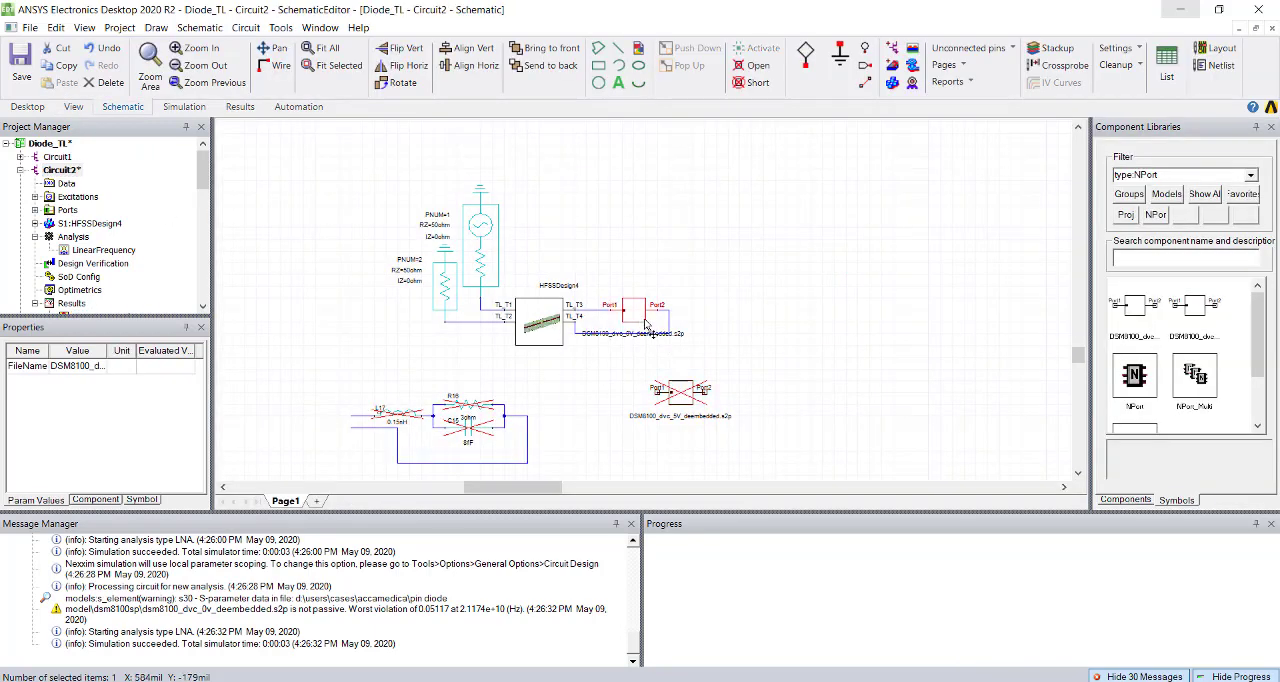
key("ctrl+x")
key("ctrl+v")
left_click(846, 404)
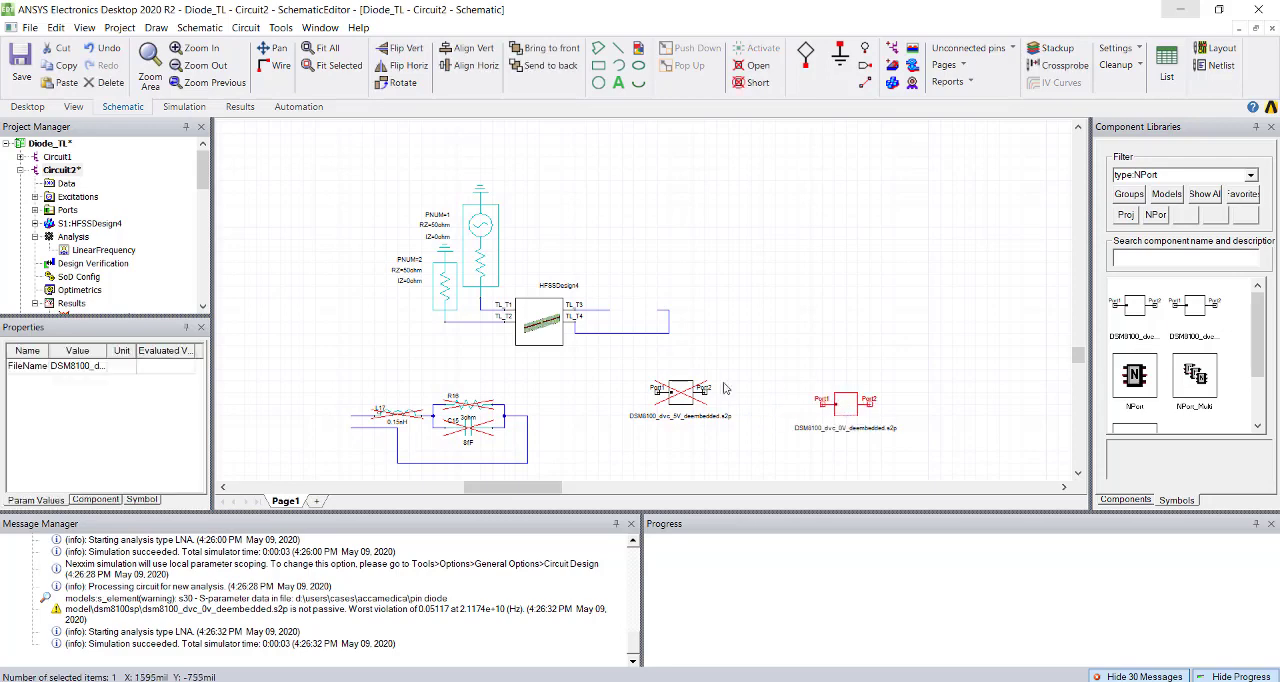
Move the 5V block into the gap in the wires between TL_T3 and TL_T4.
left_click(684, 400)
key("Delete")
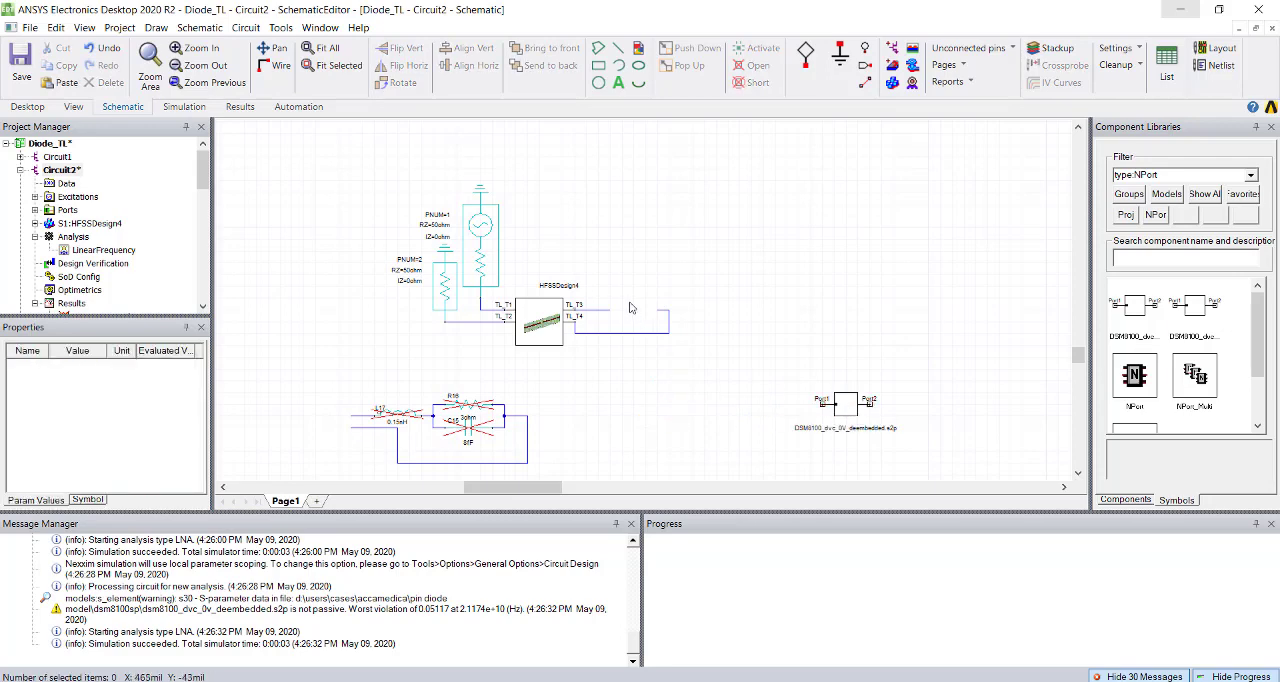
key("ctrl+v")
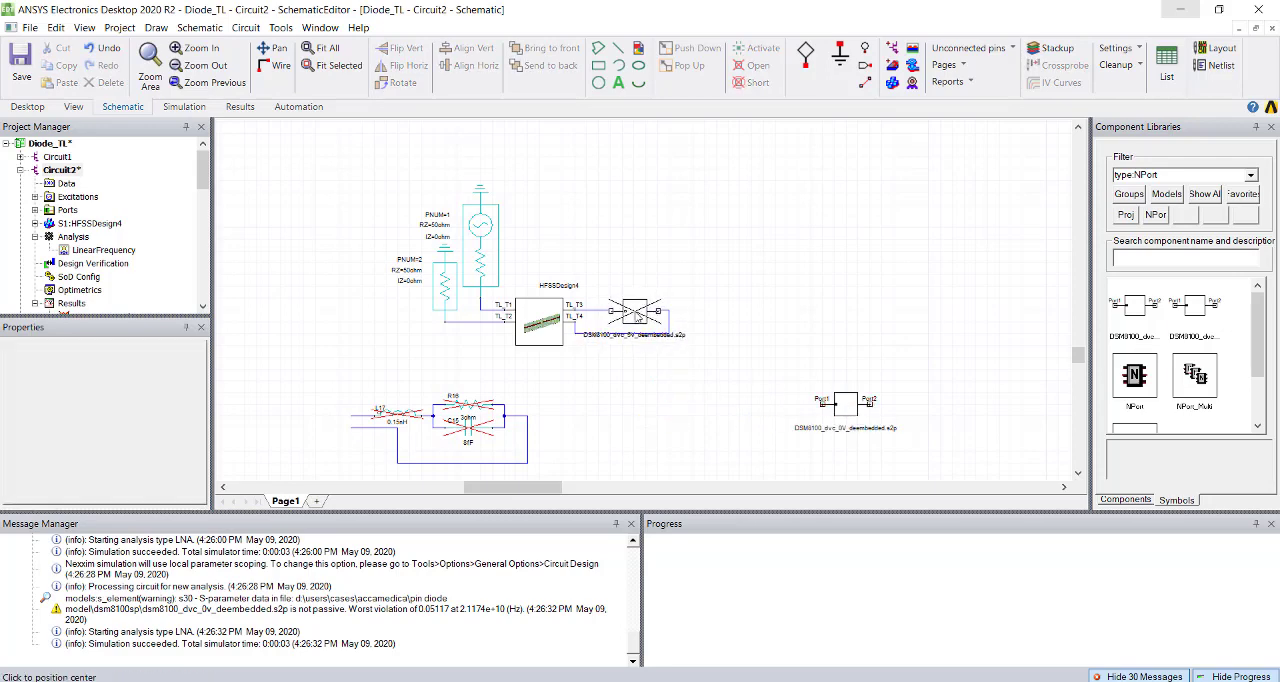
left_click(641, 320)
Activate the connected 5V block and deactivate the spare 0V block as a short.
right_click(641, 322)
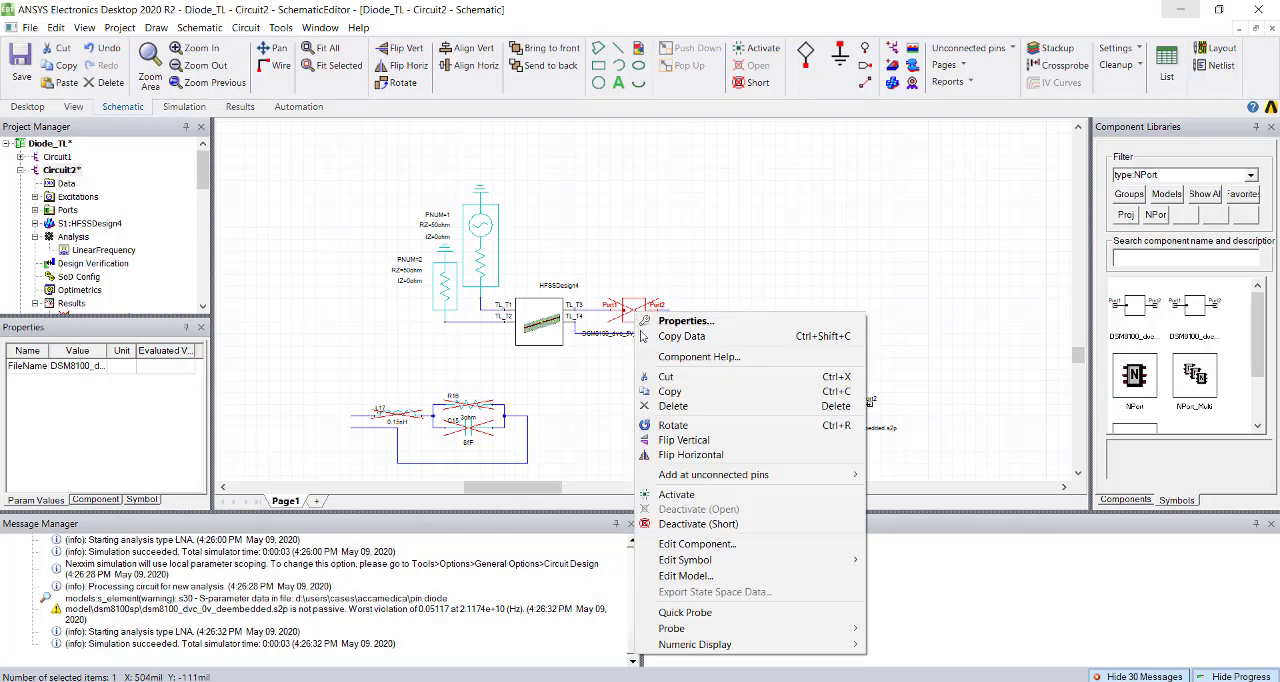
left_click(660, 495)
right_click(859, 406)
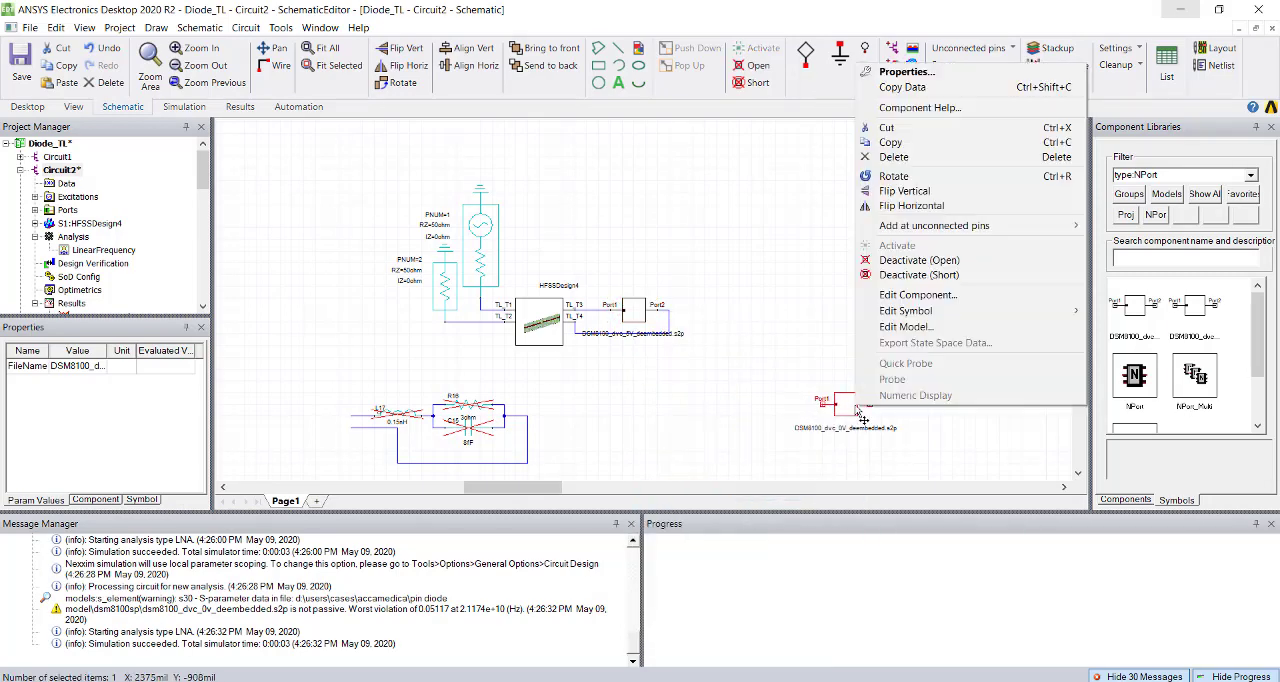
left_click(886, 276)
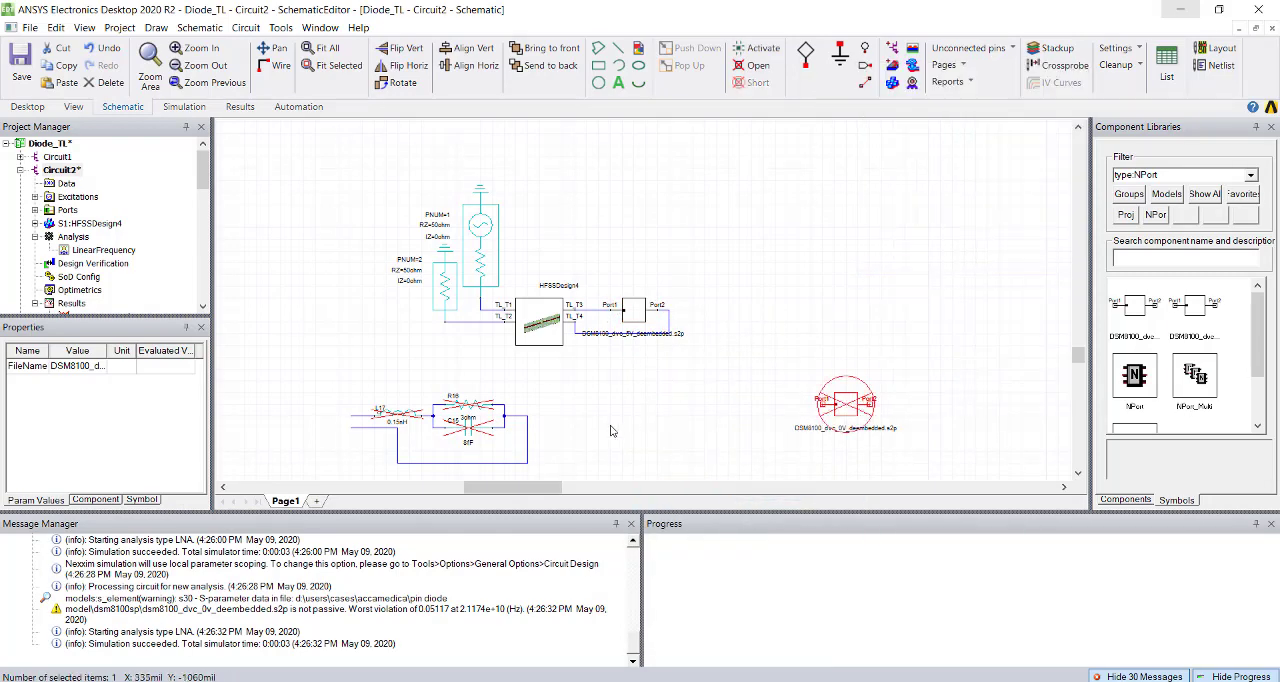
Analyze the LinearFrequency setup for the 5V diode state and open S Parameter Plot 1.
right_click(100, 251)
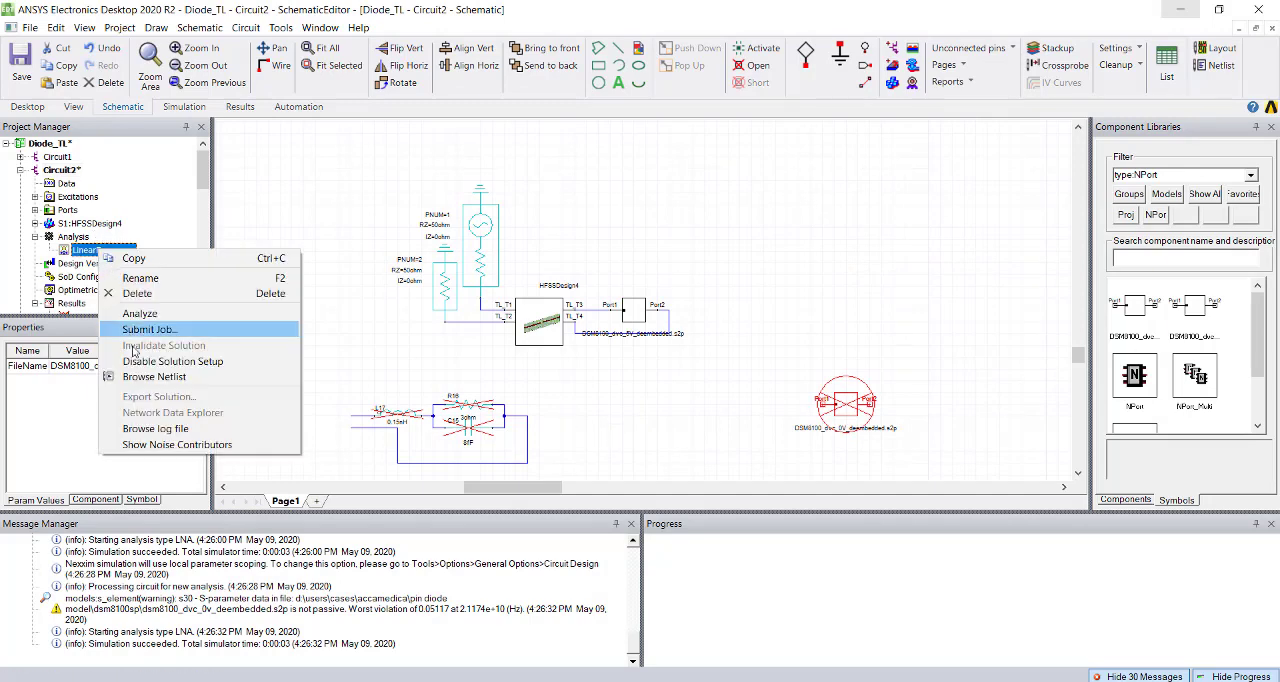
left_click(154, 313)
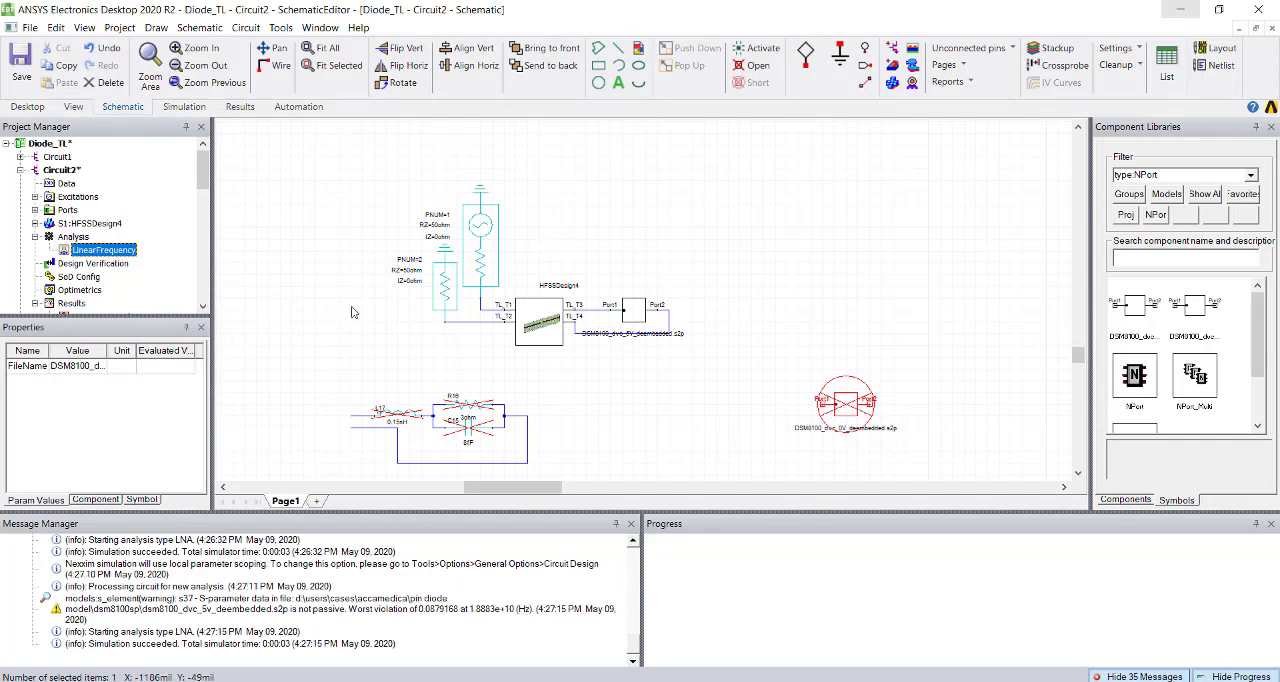
scroll(116, 278, "down", 2)
double_click(110, 237)
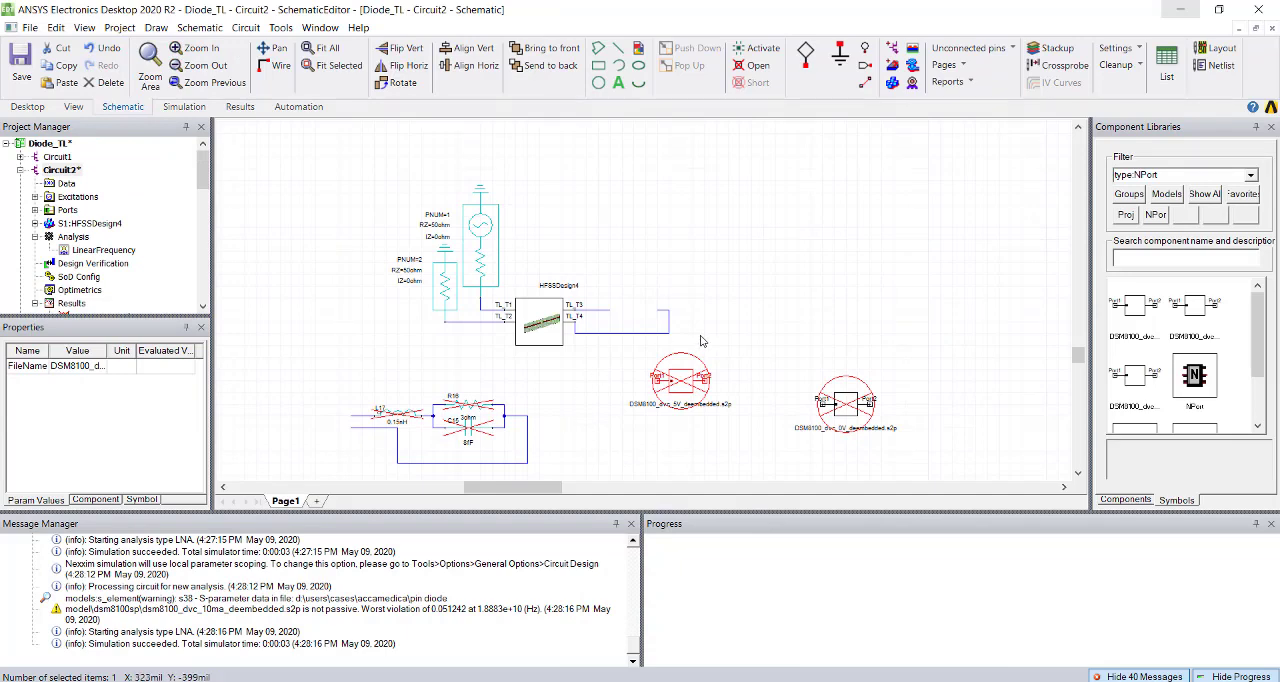
Move the deactivated 5V block beside the 0V block, and start a new NPort with file selection in D:\users\cases\Accamedica\PIN Diode Model\DSM8100sp.
left_click_drag(698, 392, 745, 332)
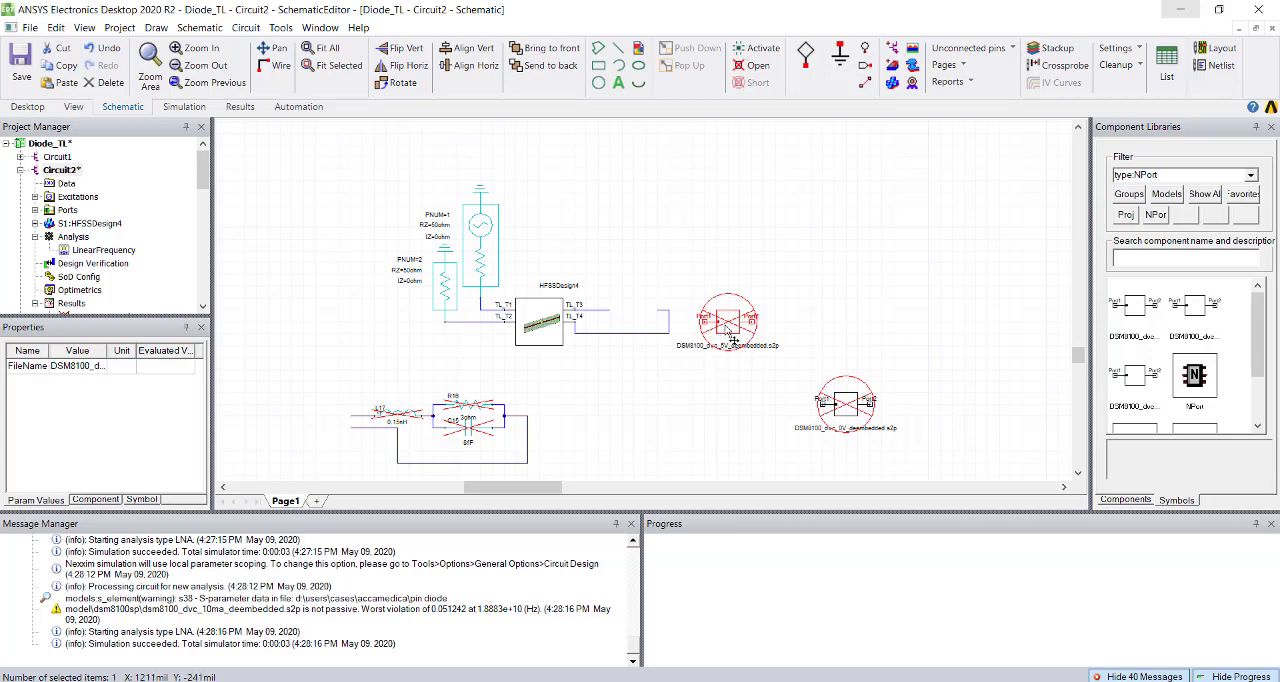
left_click_drag(735, 340, 711, 424)
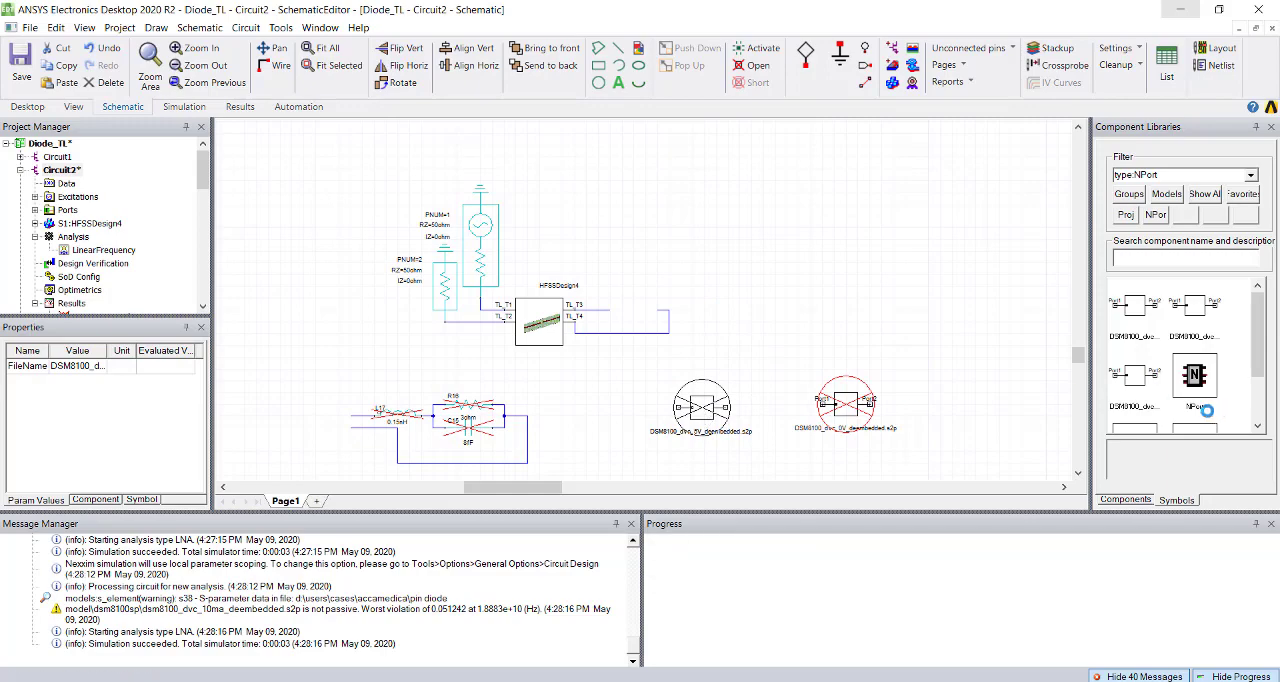
double_click(1196, 376)
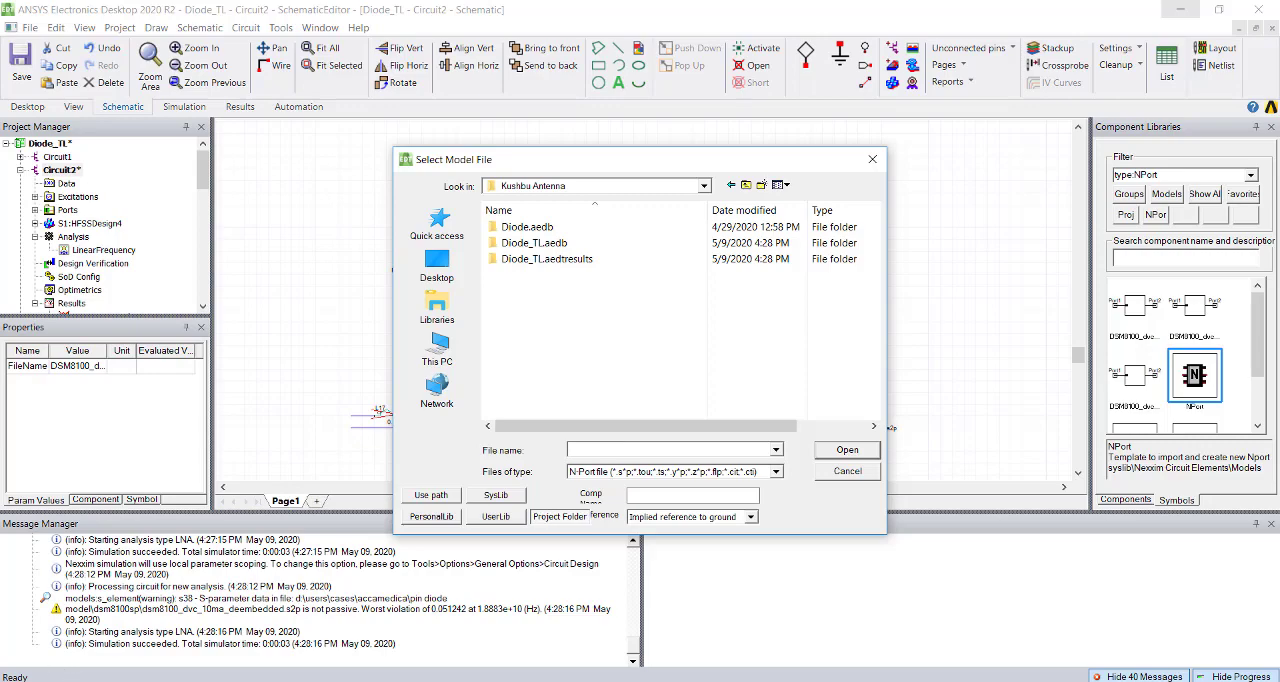
mouse_move(588, 649)
left_click(700, 650)
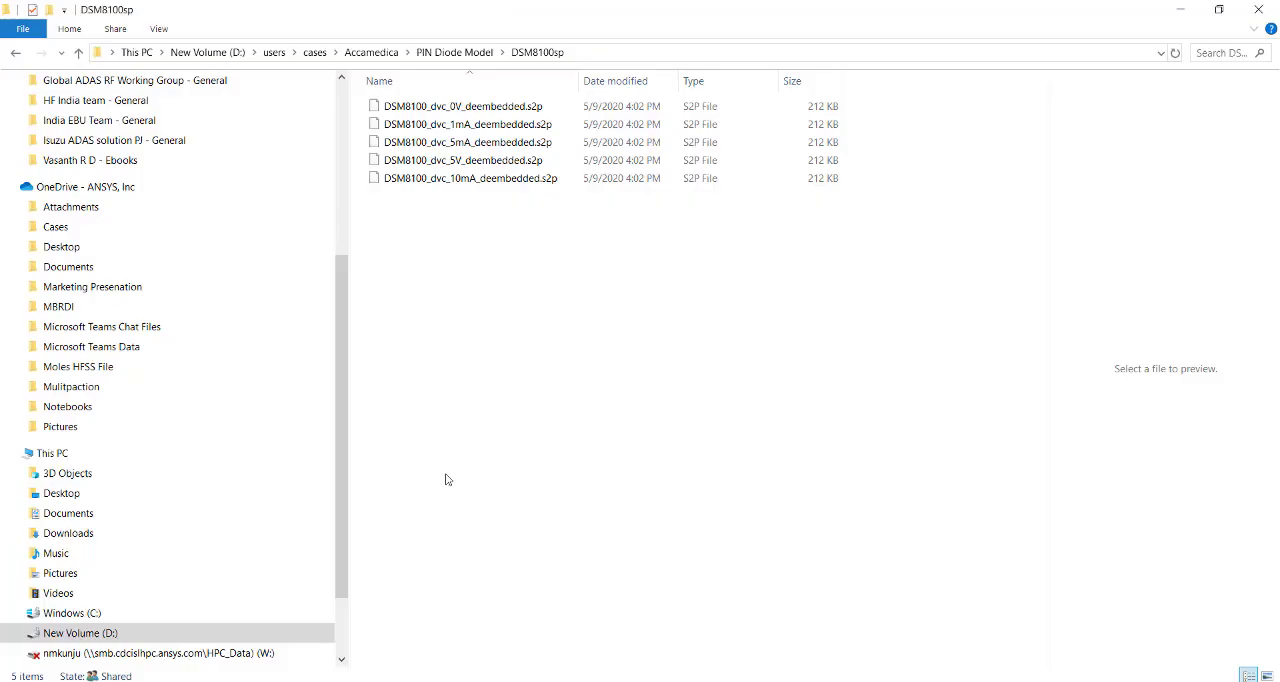
left_click(593, 52)
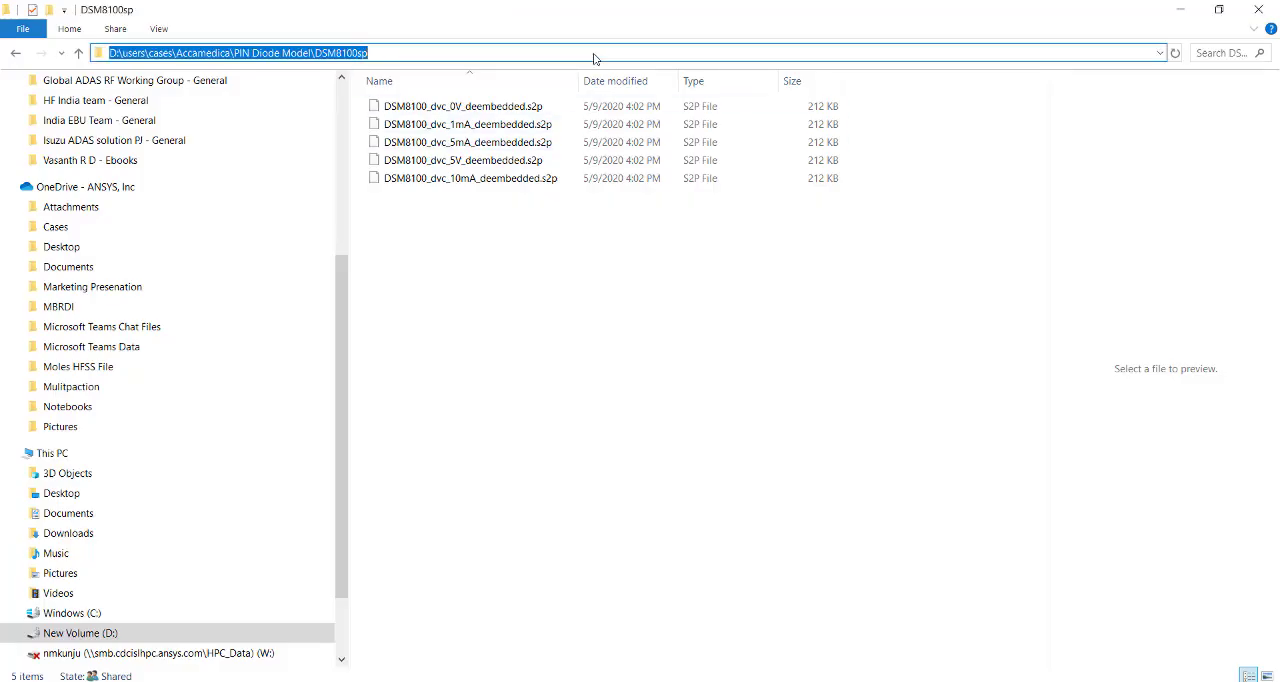
key("alt+Tab")
key("ctrl+v")
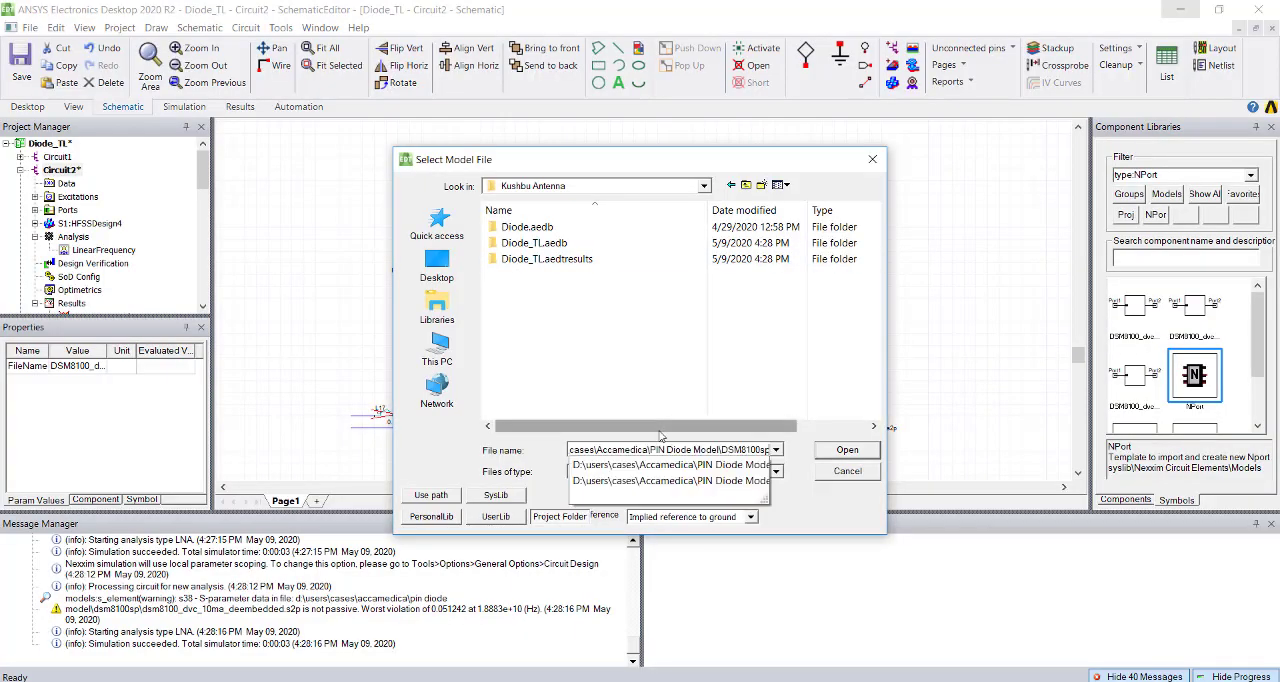
key("Return")
Load DSM8100_dvc_10mA_deembedded.s2p into the NPort and place it in the wire gap between TL_T3 and TL_T4.
left_click(645, 290)
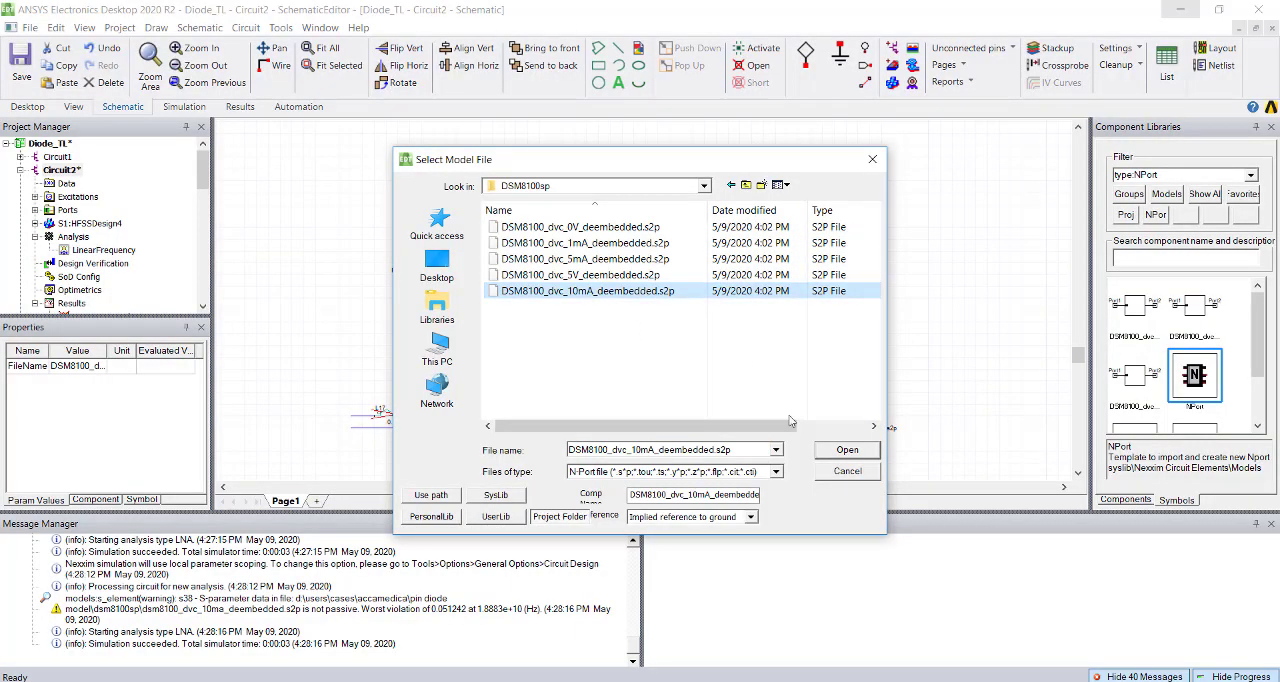
left_click(826, 452)
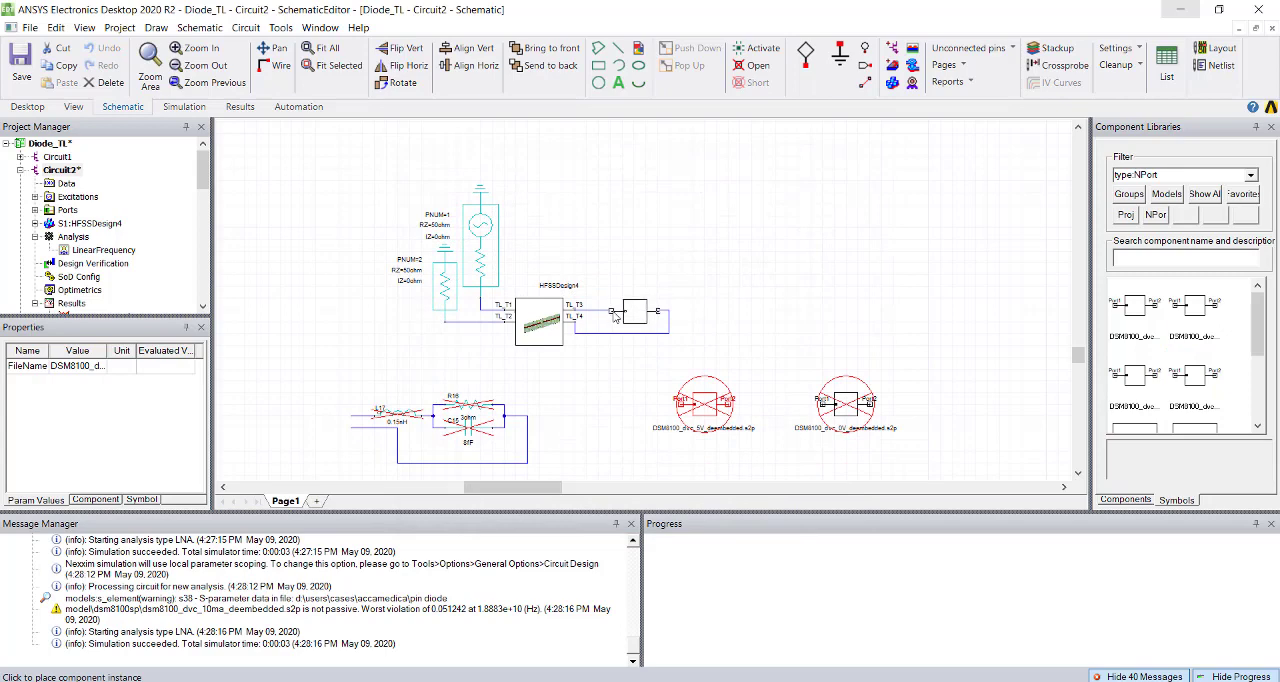
left_click(613, 316)
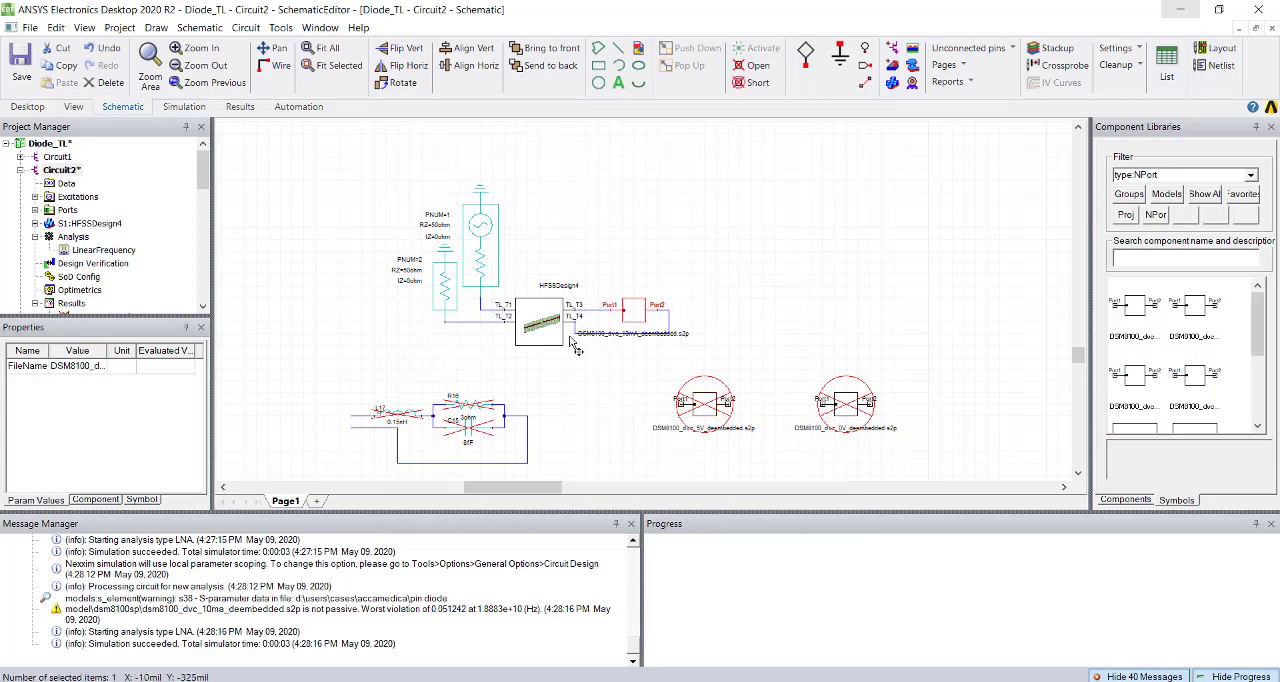
Analyze LinearFrequency for the 10mA diode state, review S Parameter Plot 1, and return to the Circuit2 schematic.
right_click(90, 251)
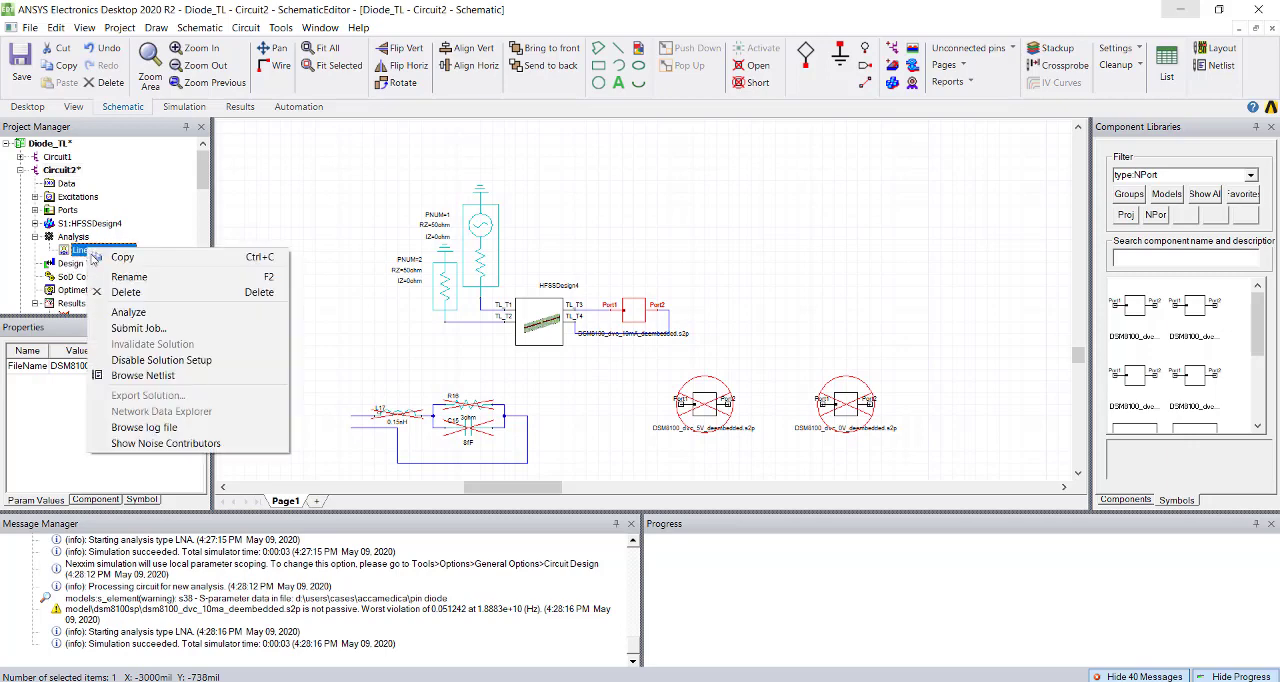
left_click(128, 312)
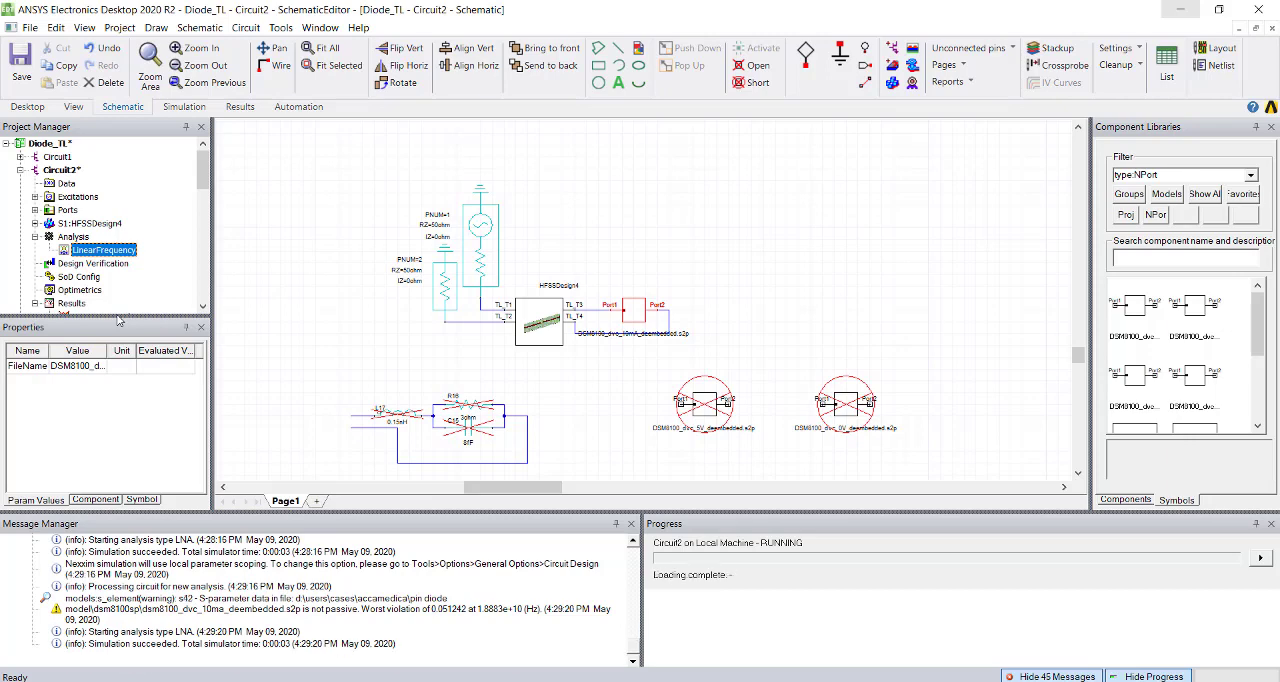
scroll(110, 285, "down", 3)
double_click(104, 197)
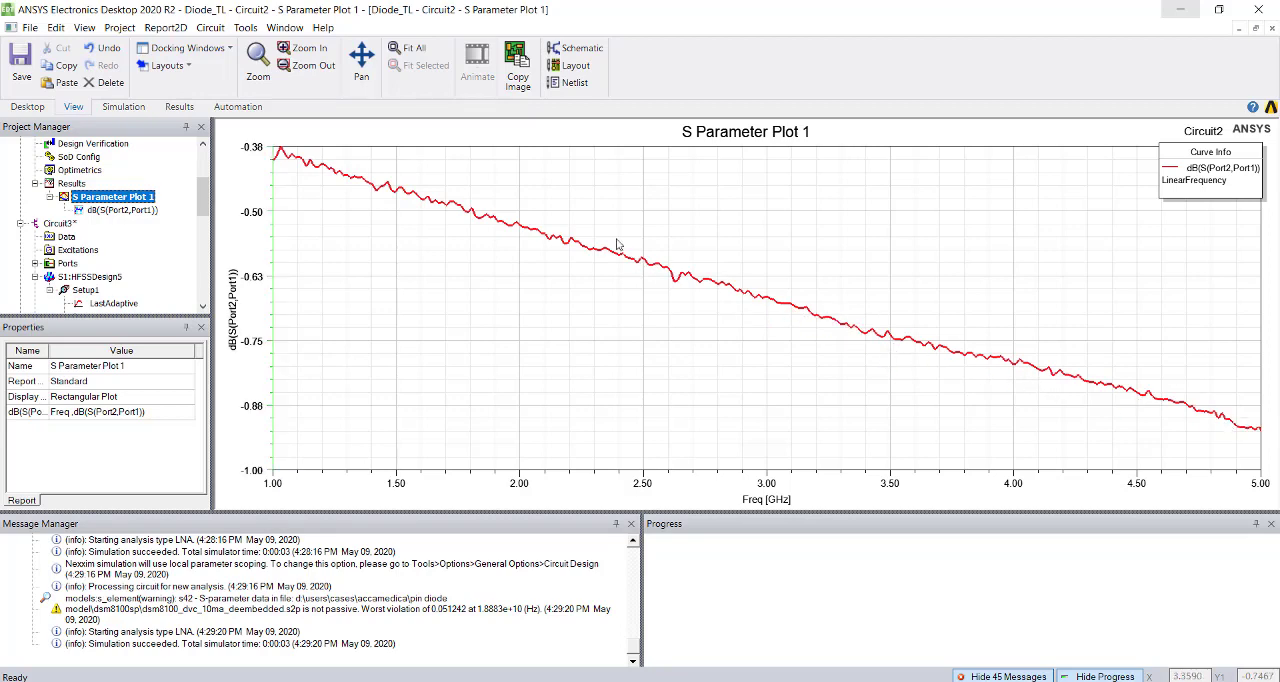
scroll(99, 235, "up", 3)
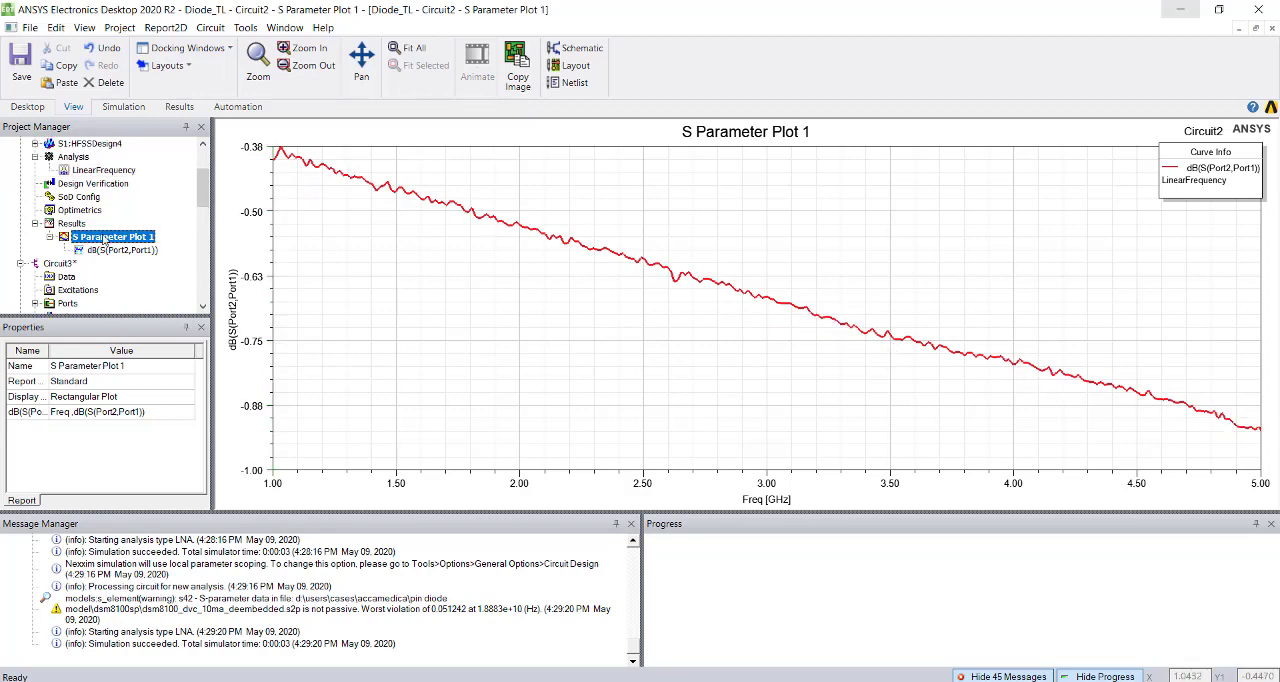
double_click(60, 170)
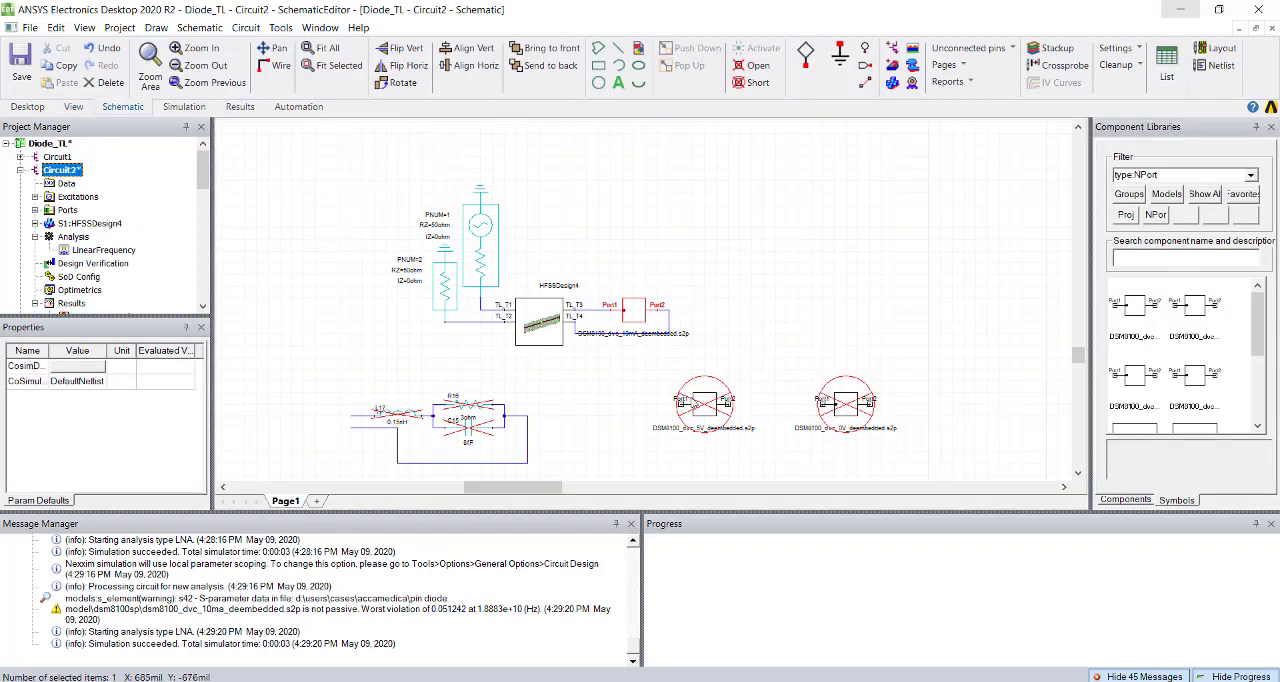